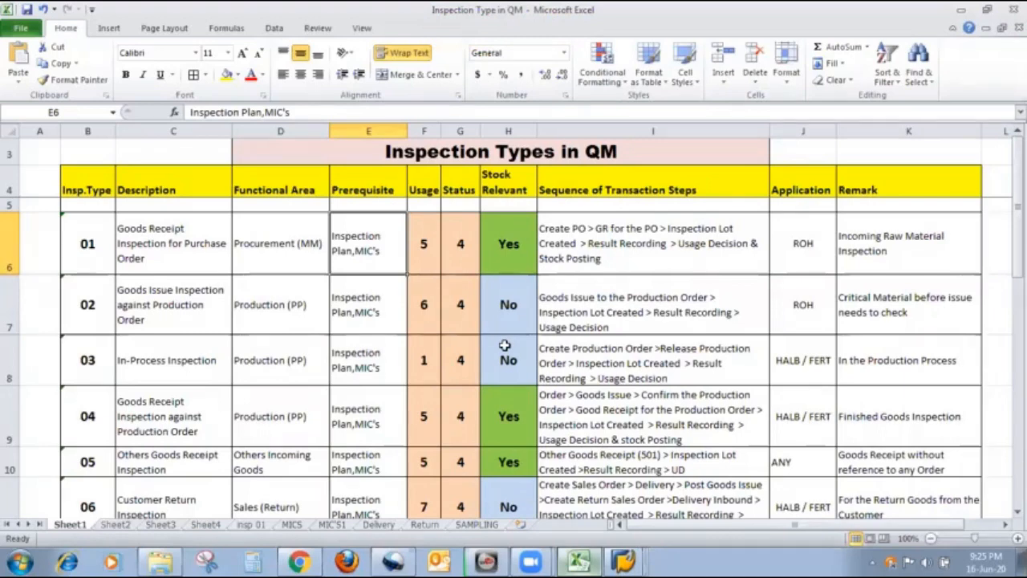
Enter the heading "wheel" in cell I5 of the SAMPLING sheet.
left_click(374, 297)
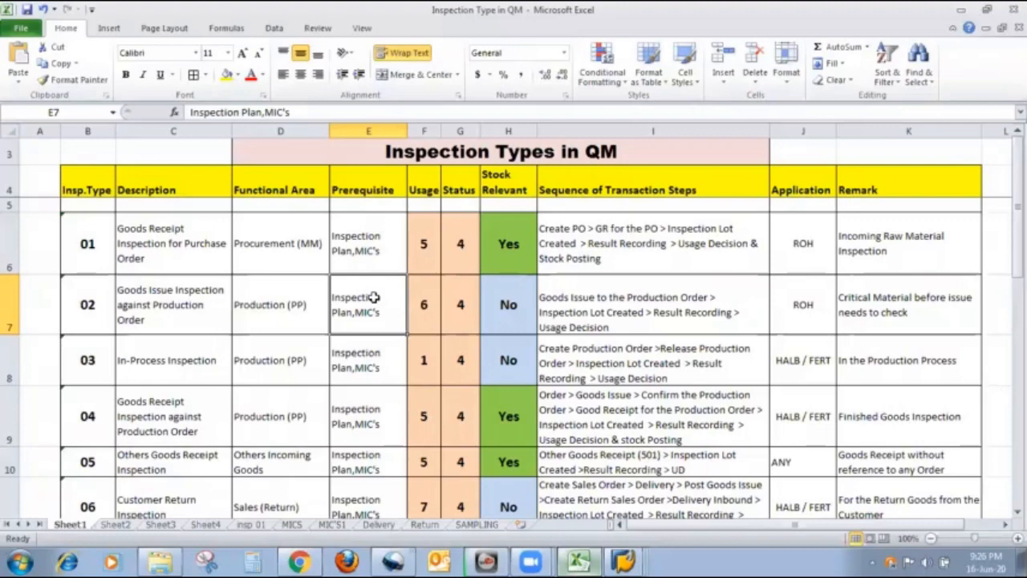
left_click(483, 524)
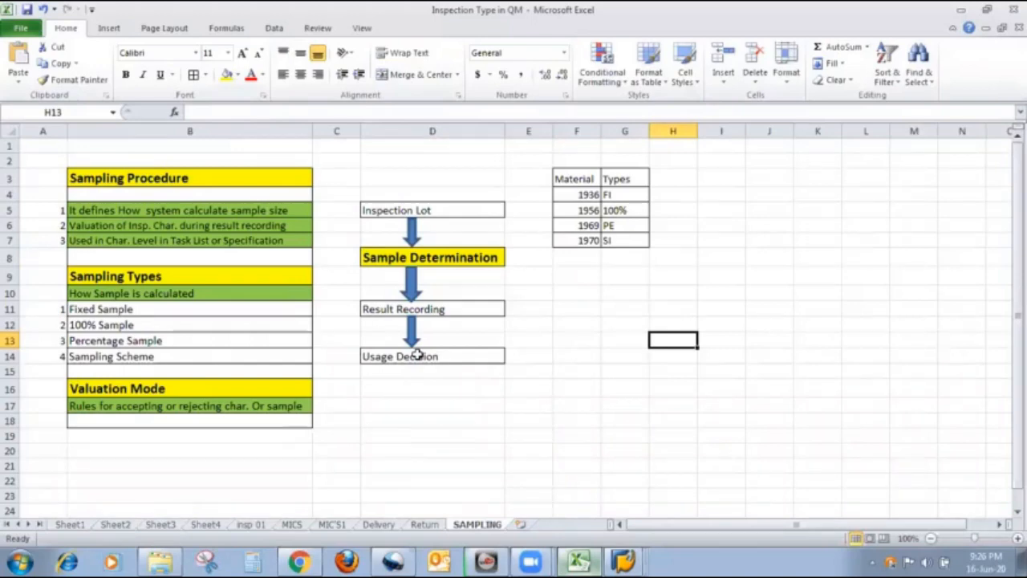
left_click(730, 210)
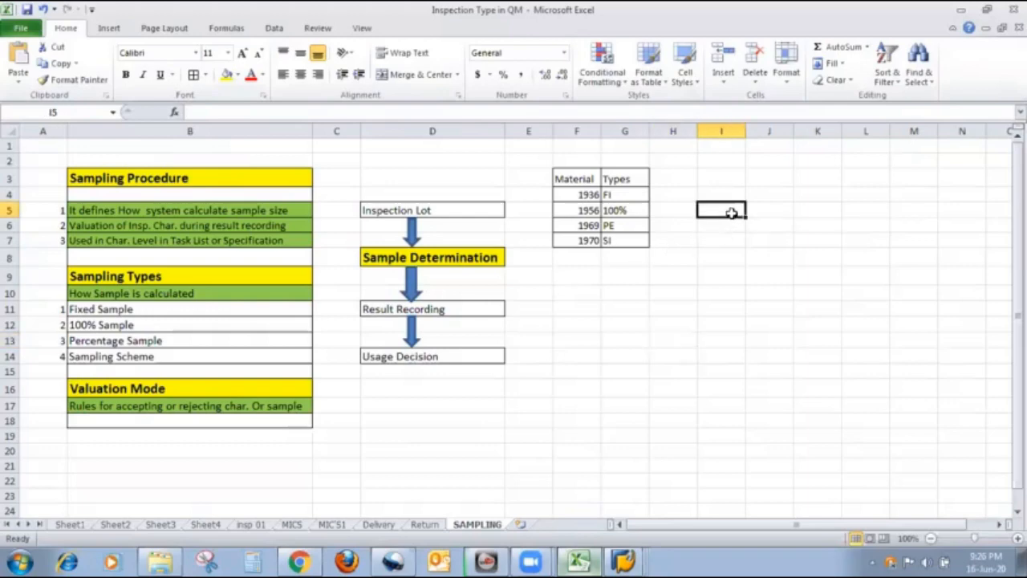
type("wheel")
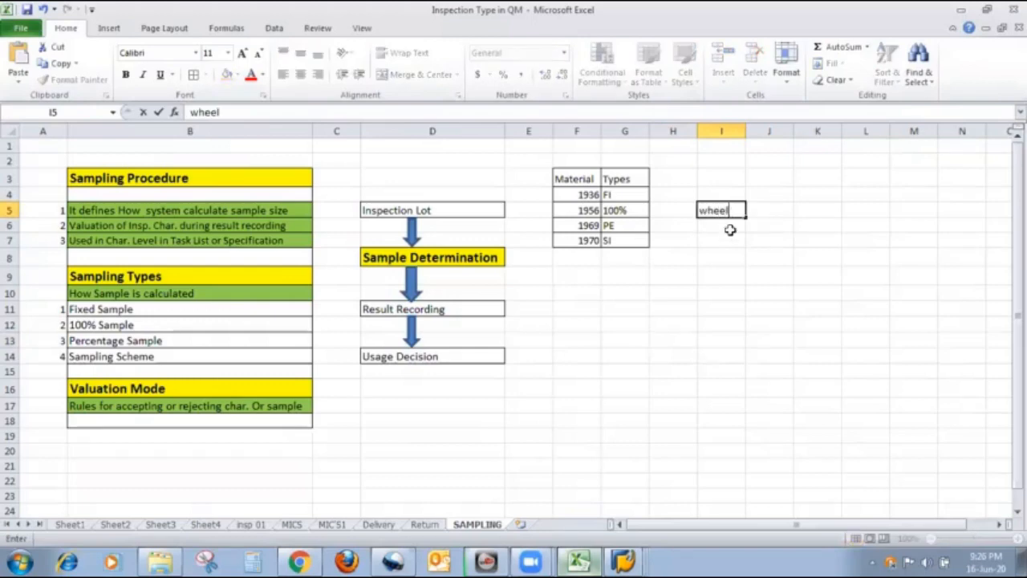
Add the first wheel lot in row 7, with quantity 1000 in I7 and label A in H7.
left_click(724, 243)
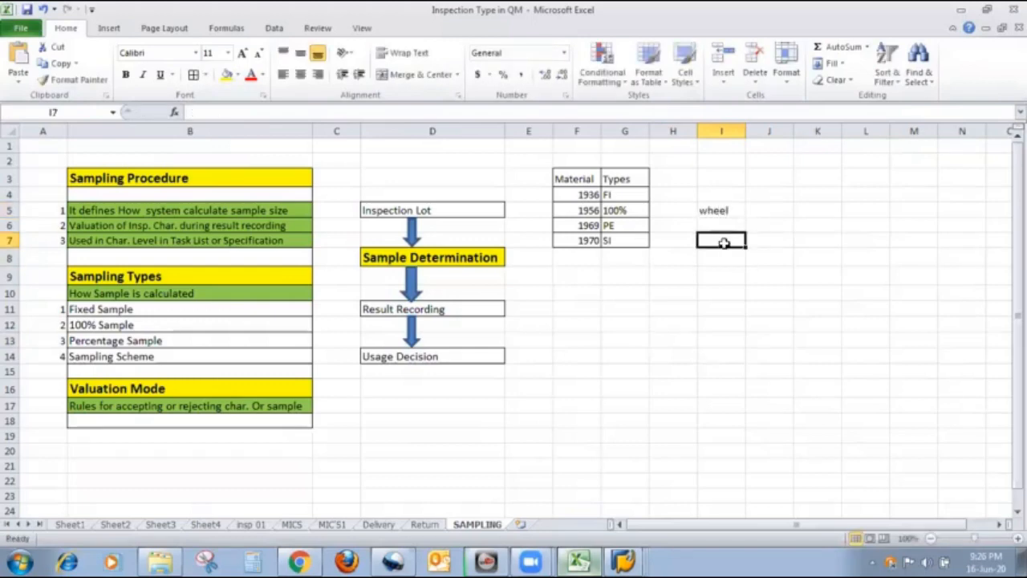
type("1000")
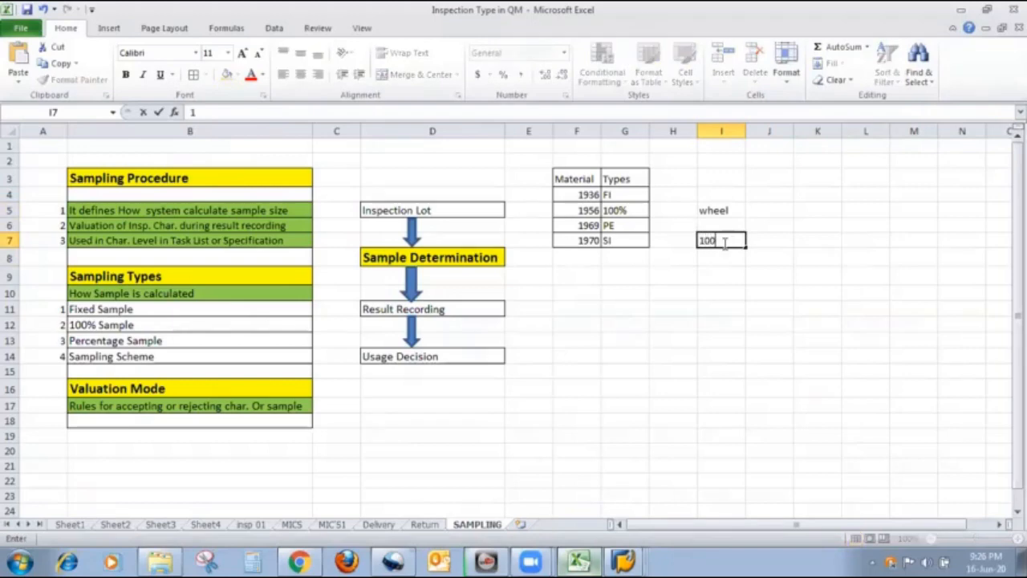
left_click(681, 238)
type("A")
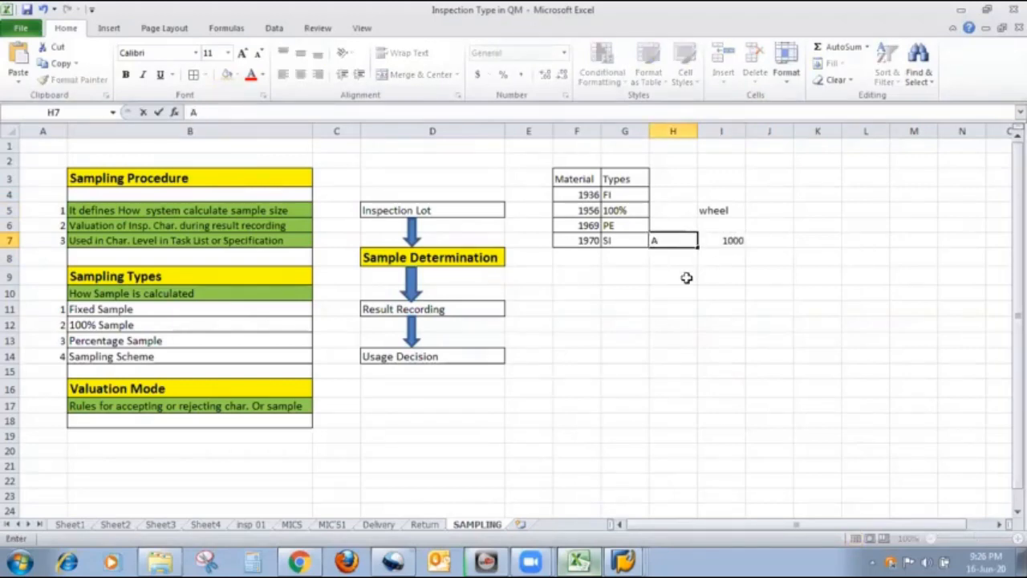
Add the second wheel lot in row 8, with label B in H8 and quantity 1000 in I8.
left_click(681, 273)
left_click(680, 258)
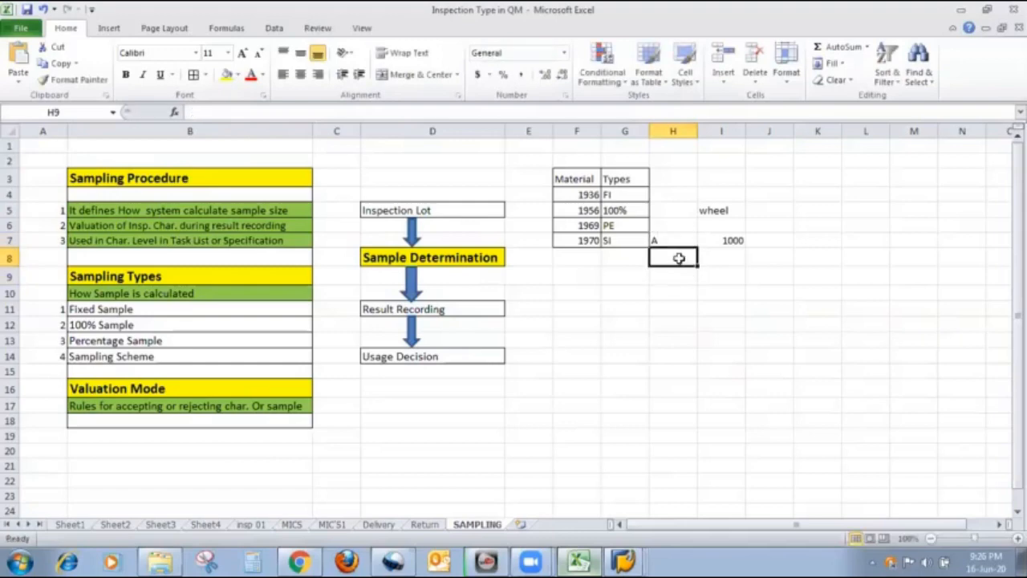
type("B")
left_click(723, 262)
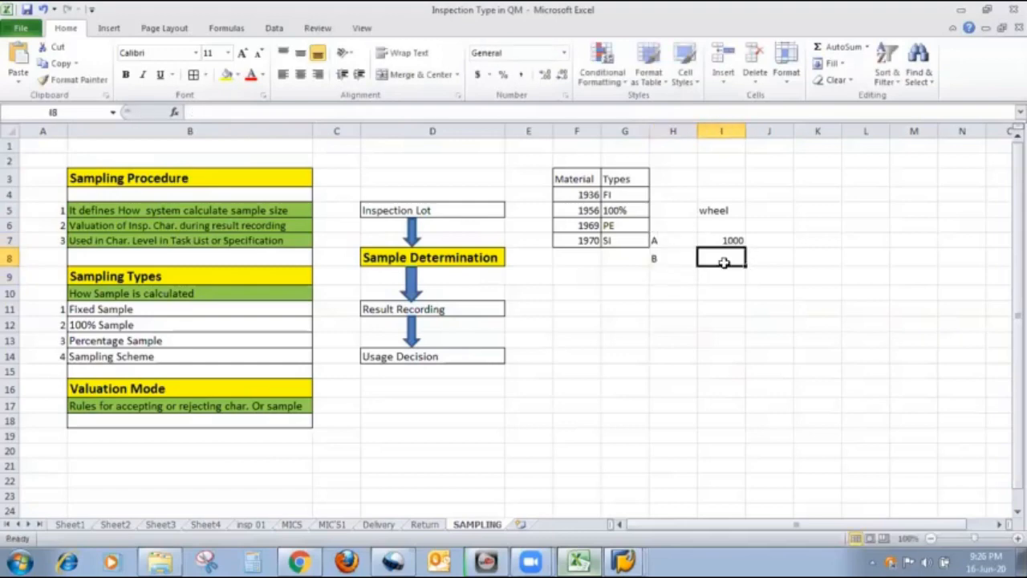
type("100")
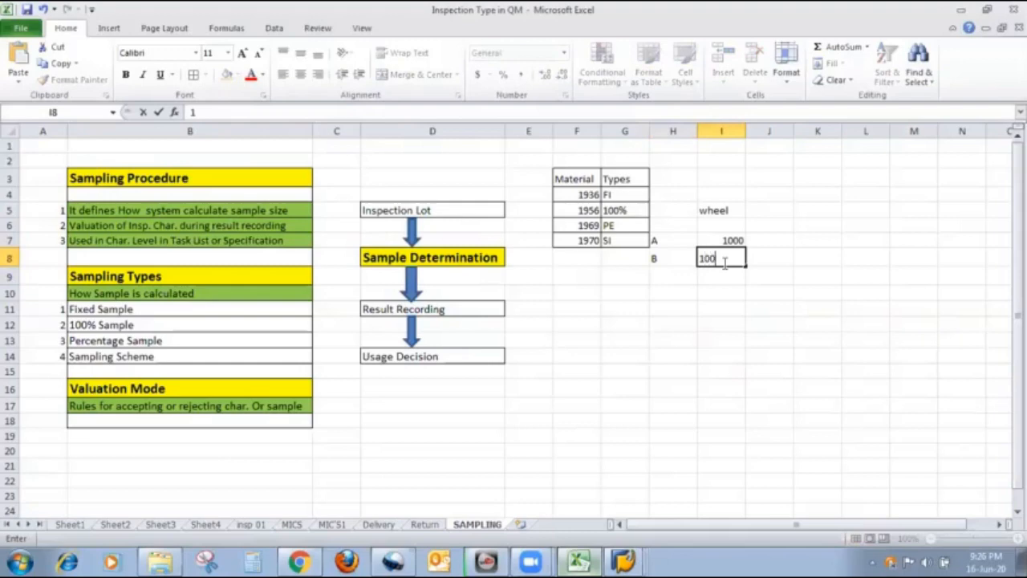
type("0")
Add the third wheel lot in row 9, with label C in H9 and quantity 500 in I9.
left_click(680, 277)
type("C")
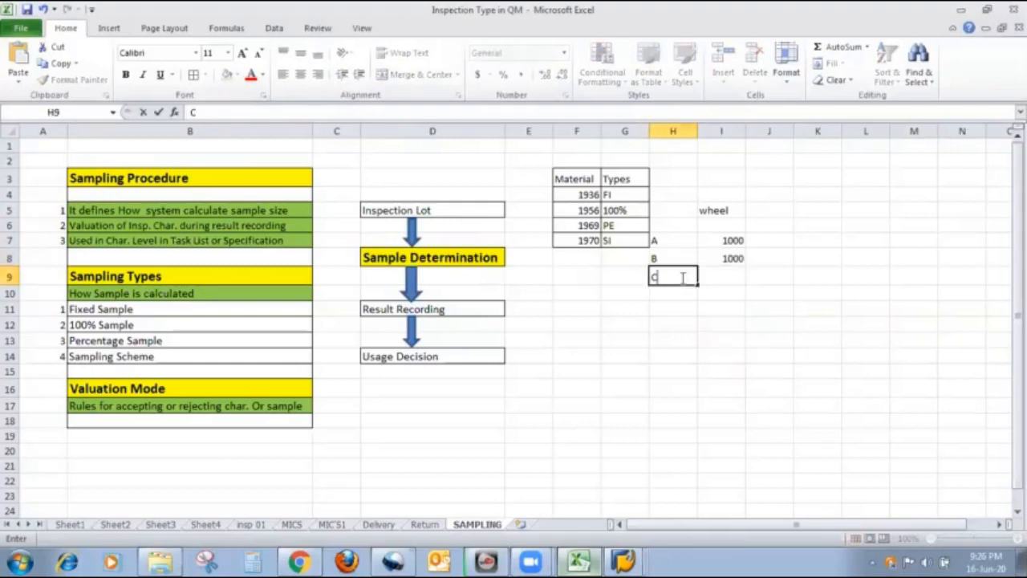
left_click(723, 277)
type("500")
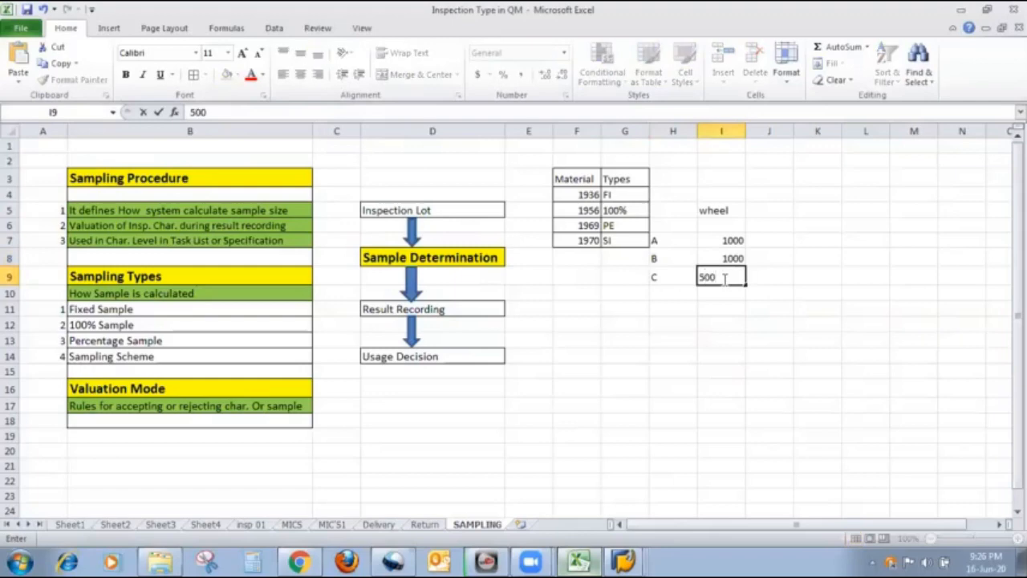
left_click(739, 310)
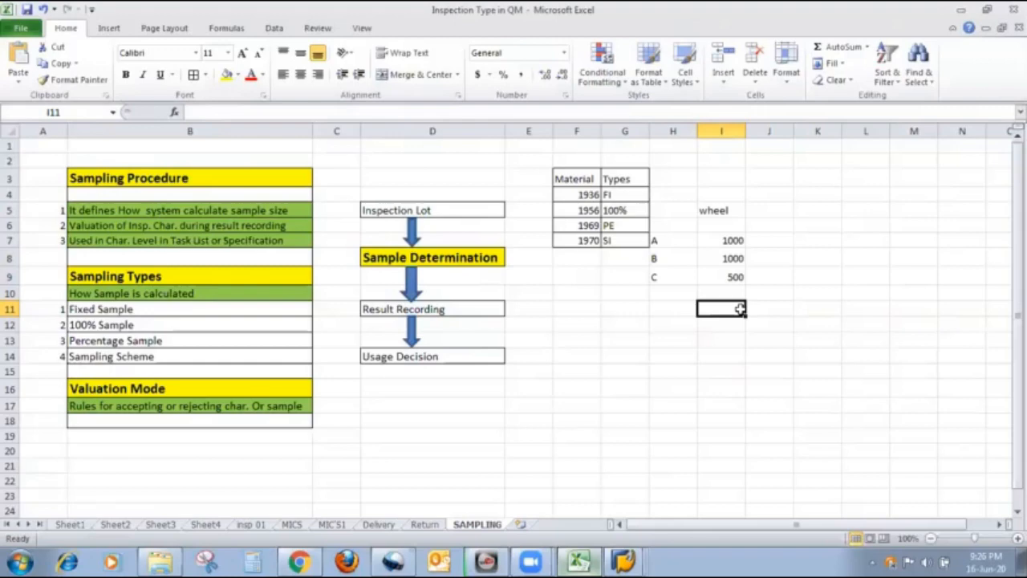
Enter sample sizes 10, 10 and 5 beside lots A, B and C in cells J7 to J9.
left_click(789, 239)
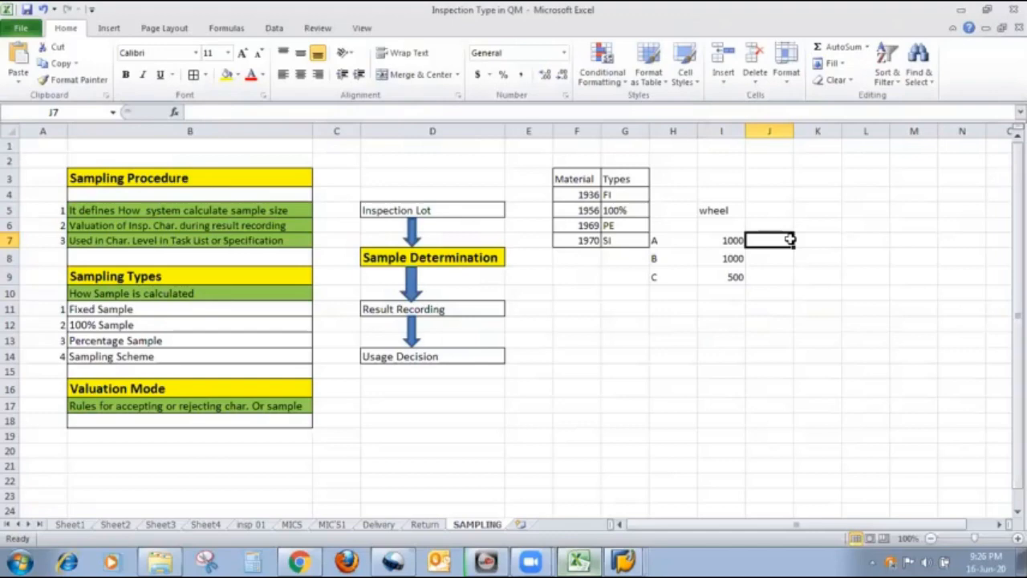
type("10")
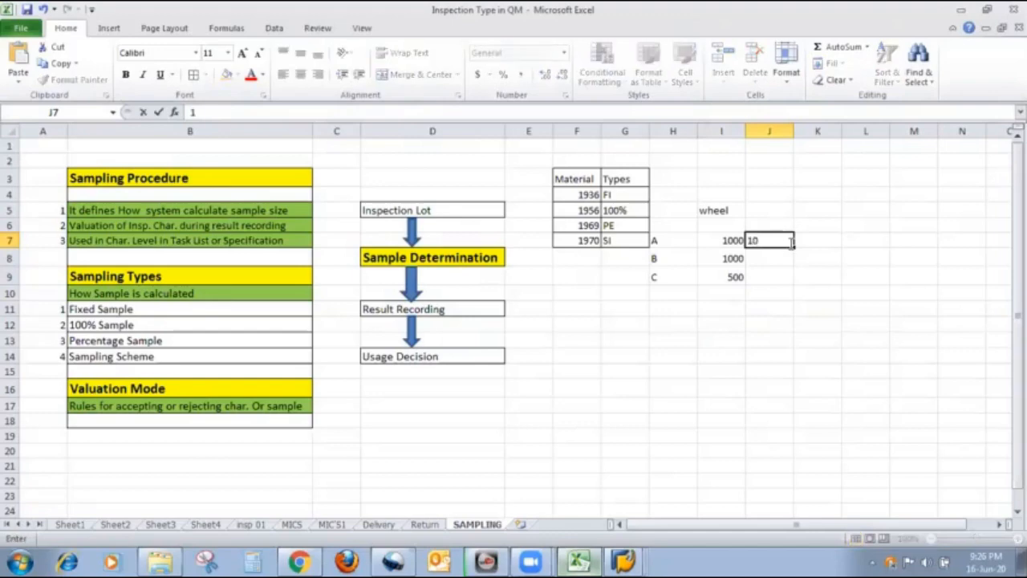
left_click(769, 256)
type("10")
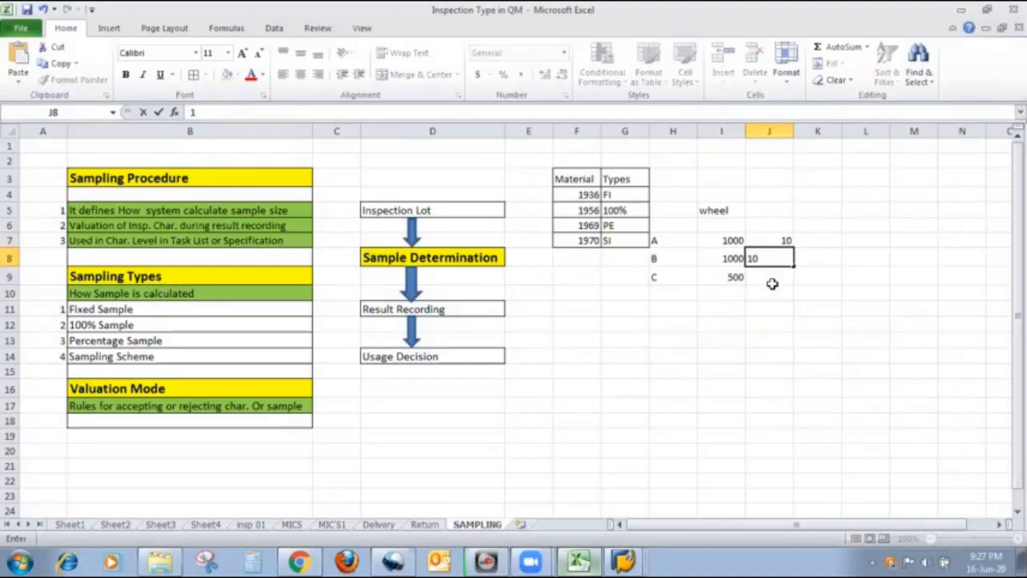
left_click(789, 275)
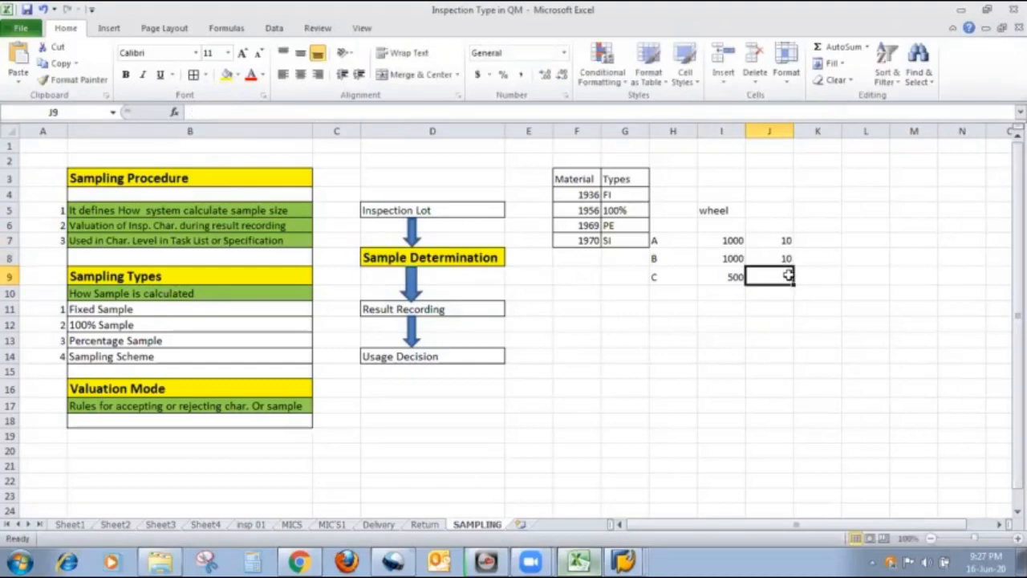
type("5")
left_click(776, 305)
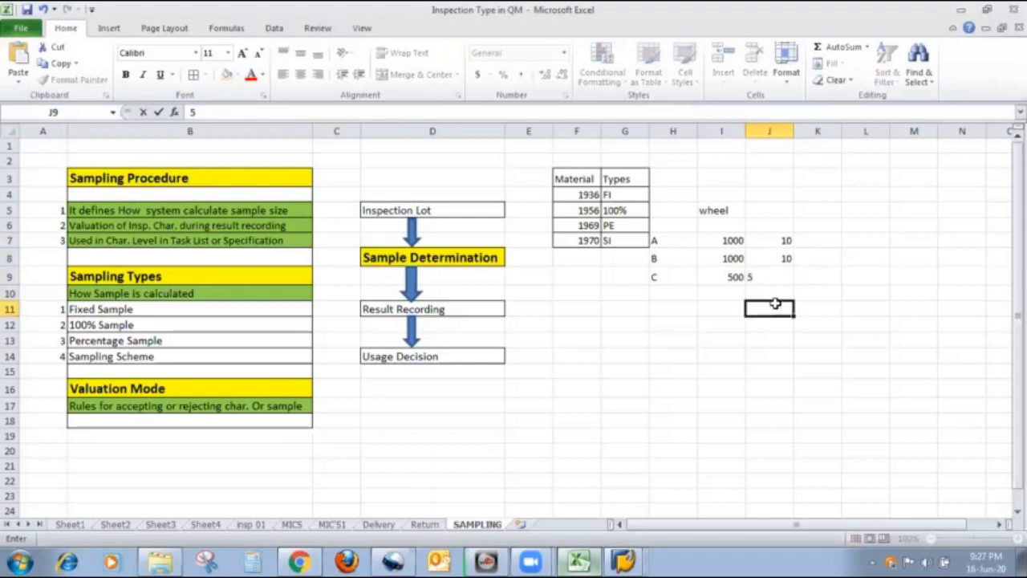
Compare the wheel lots' quantities with their sample sizes and review the valuation line under Sampling Procedure.
left_click(779, 258)
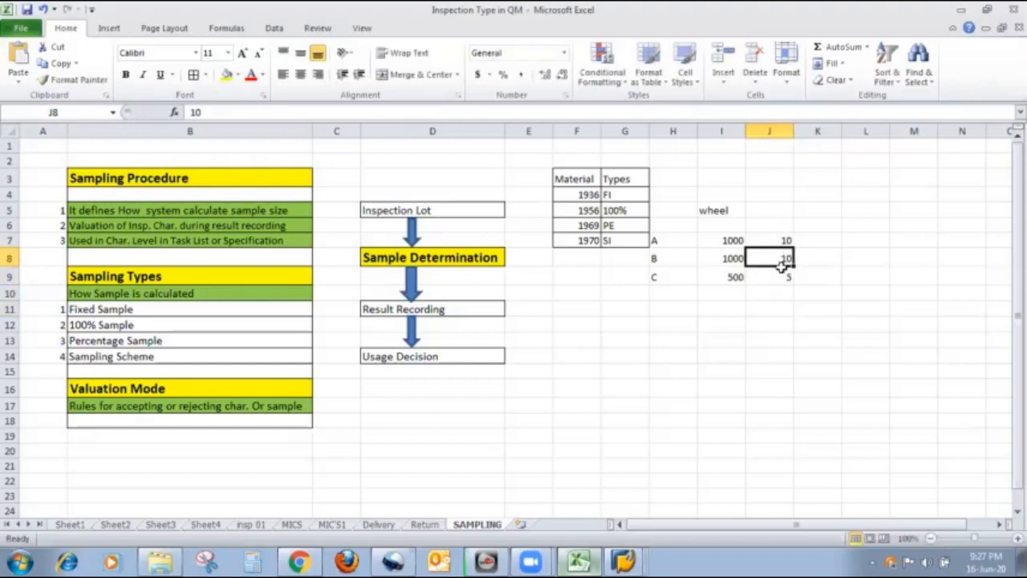
left_click(767, 277)
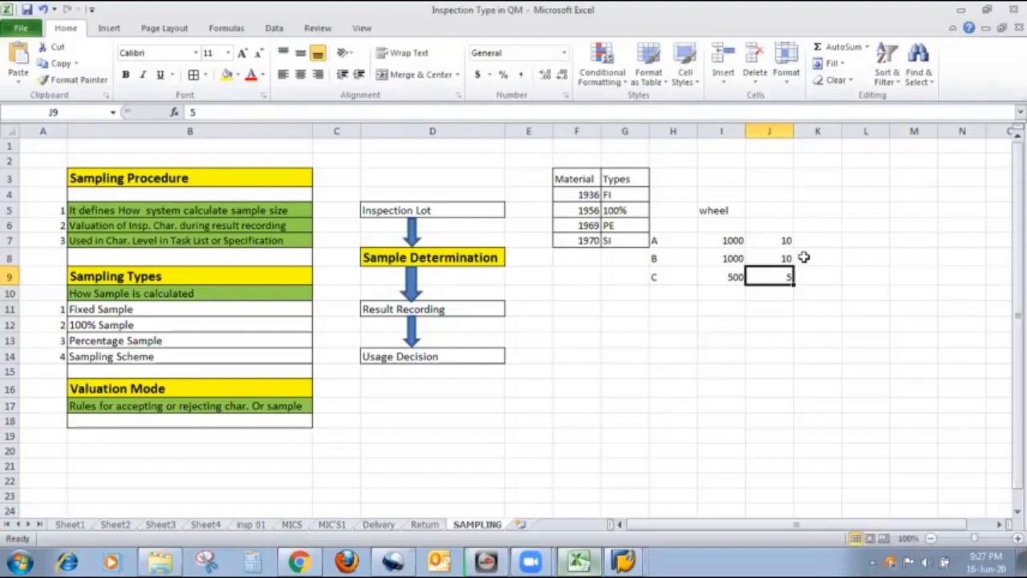
left_click(786, 240)
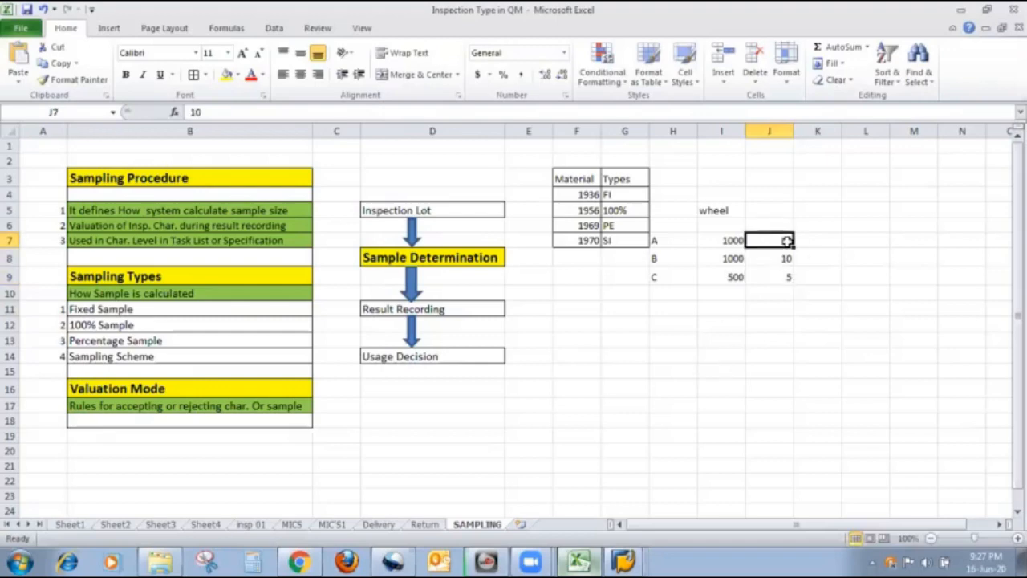
left_click(733, 276)
left_click(764, 275)
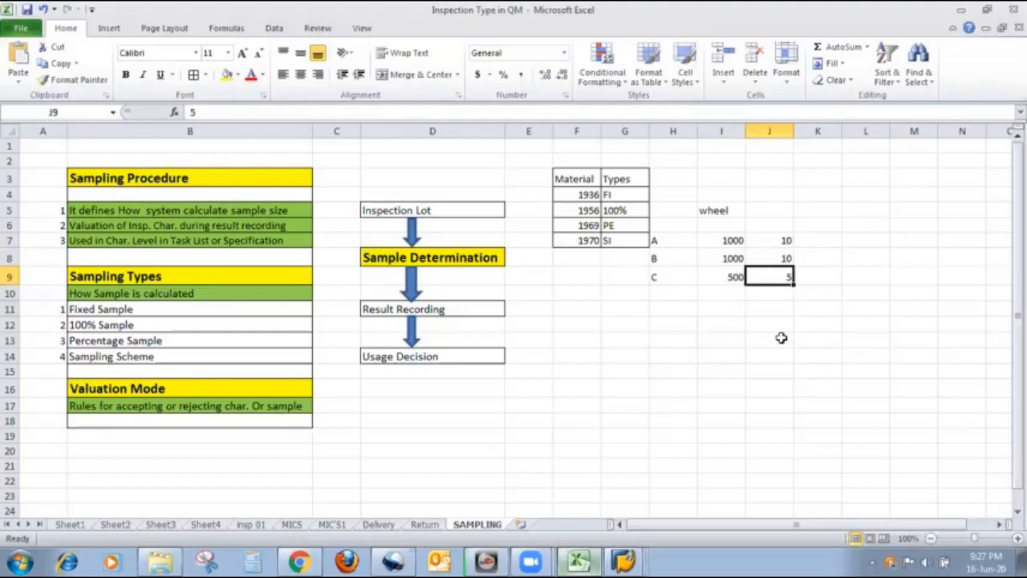
left_click(129, 224)
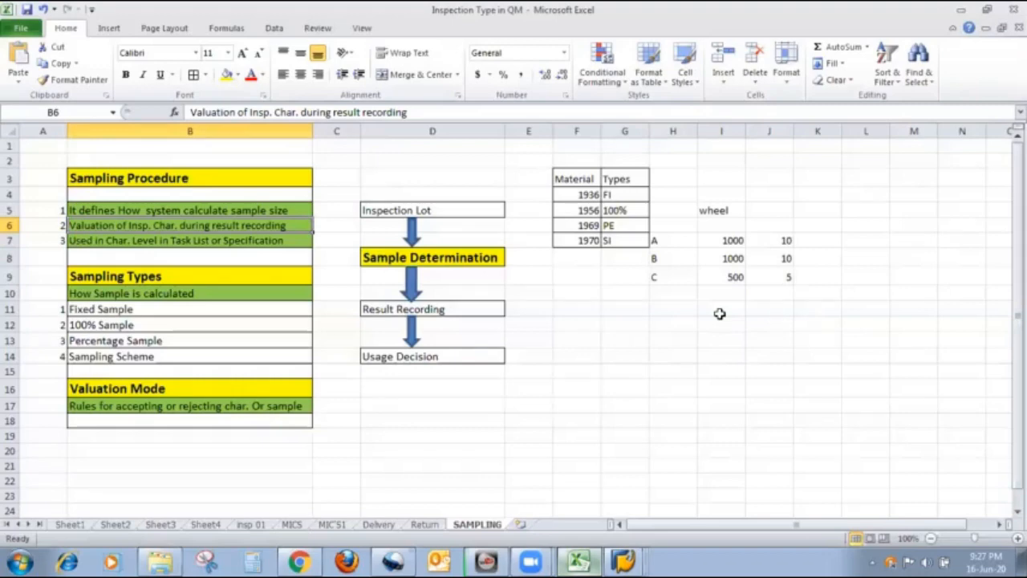
left_click(732, 241)
left_click(785, 240)
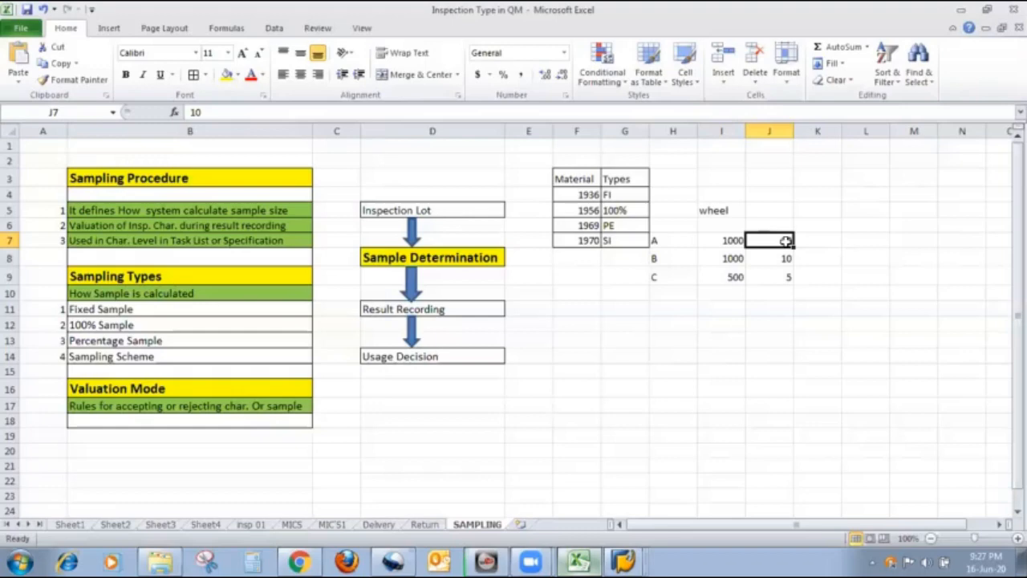
Enter "acceptance" in K7 for lot A and "Rejection" in K9 for lot C.
left_click(818, 240)
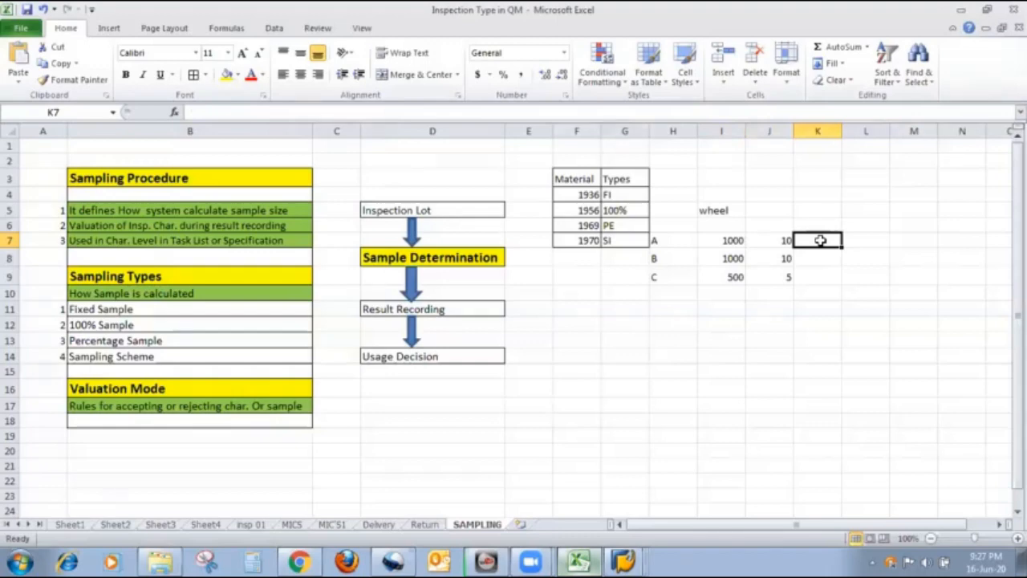
type("accepta")
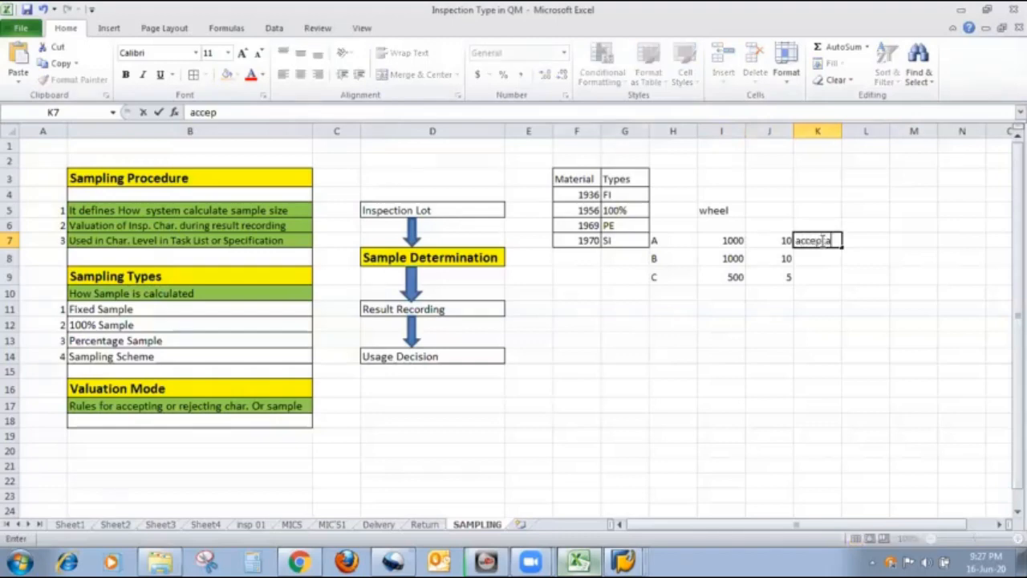
type("nce")
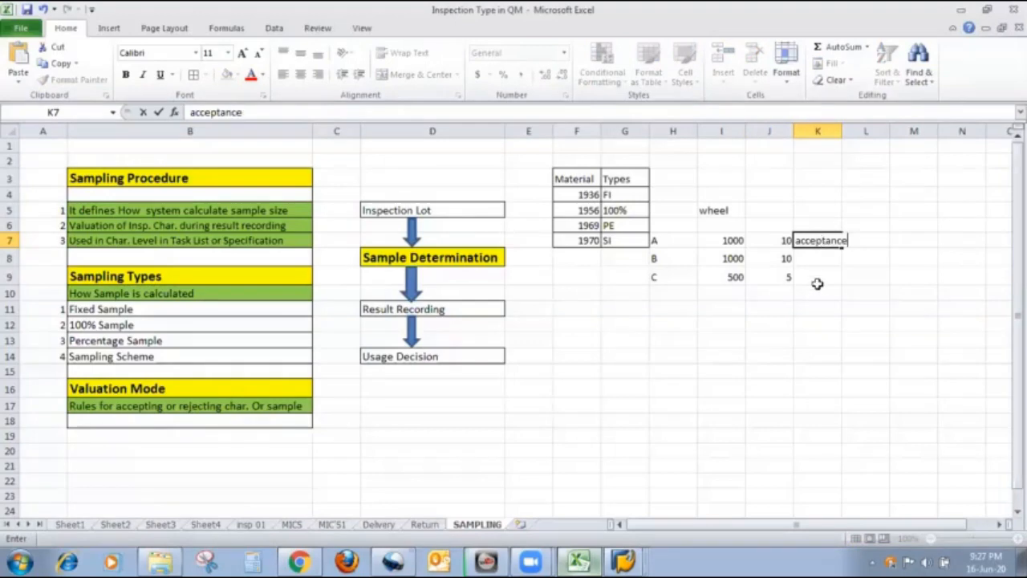
left_click(809, 275)
type("Re")
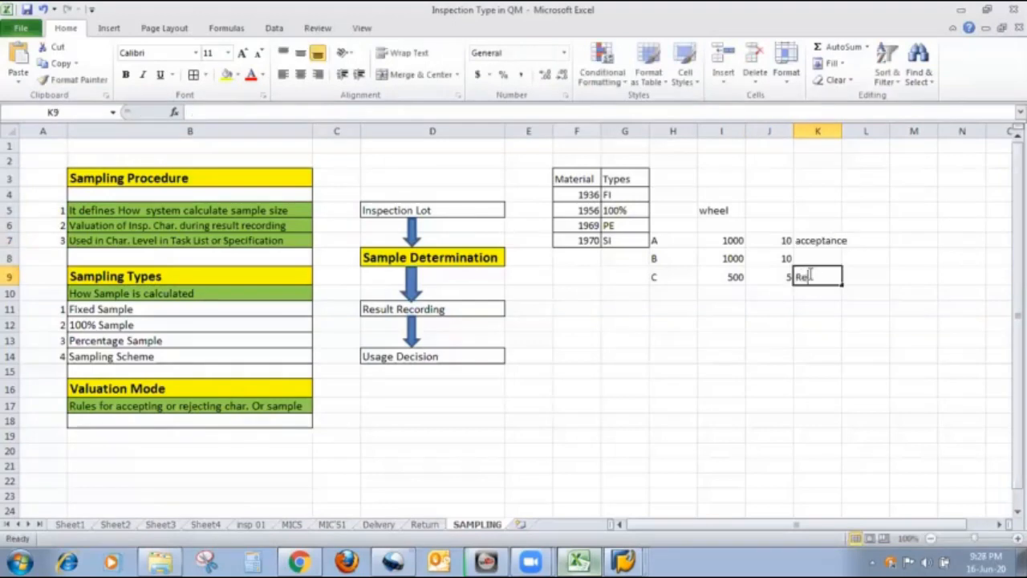
type("ject")
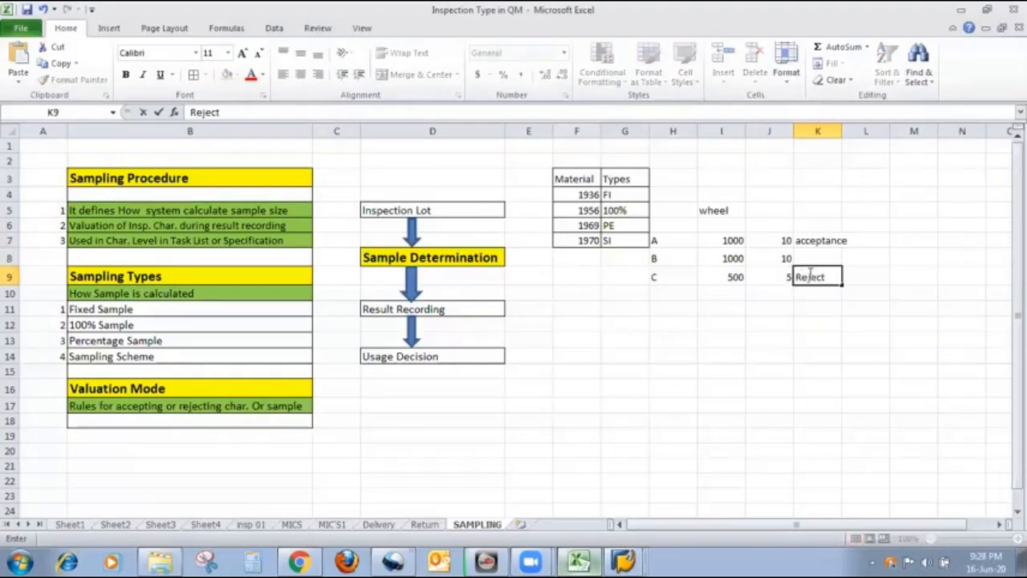
type("ion")
key("Return")
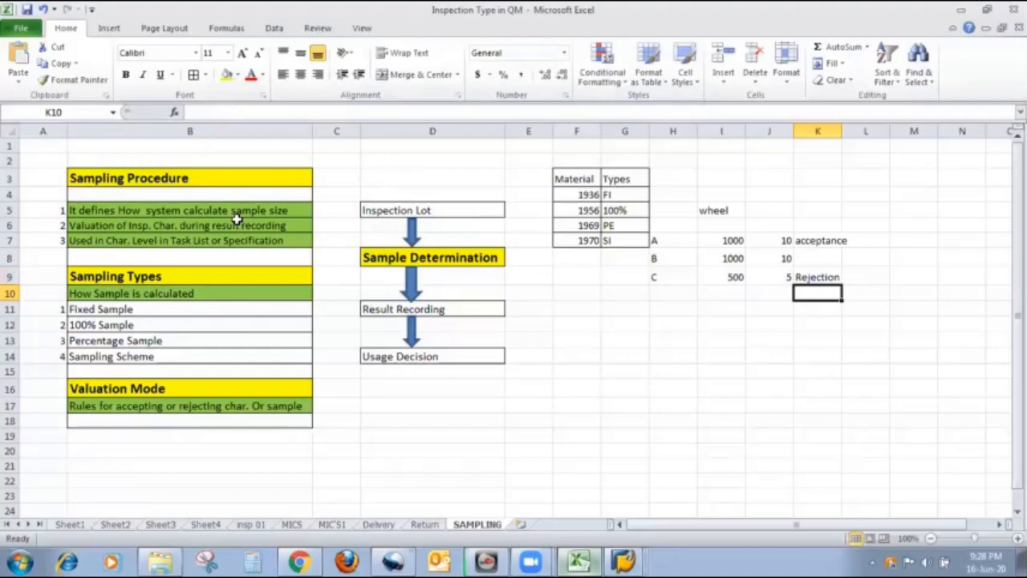
Review the task list usage line in B7, and switch to SAP to open the material display transaction MM03.
left_click(262, 242)
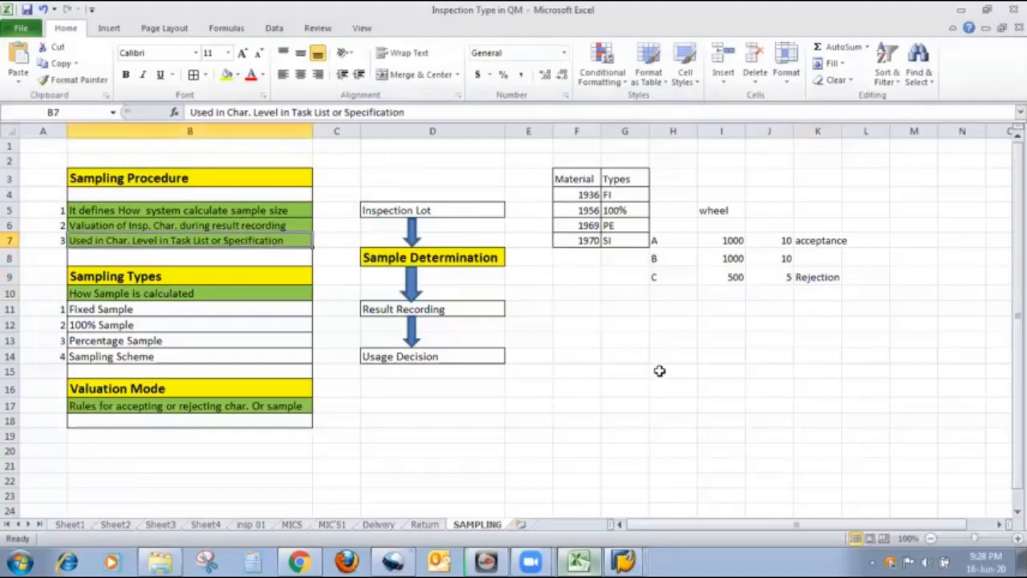
left_click(624, 559)
left_click(596, 476)
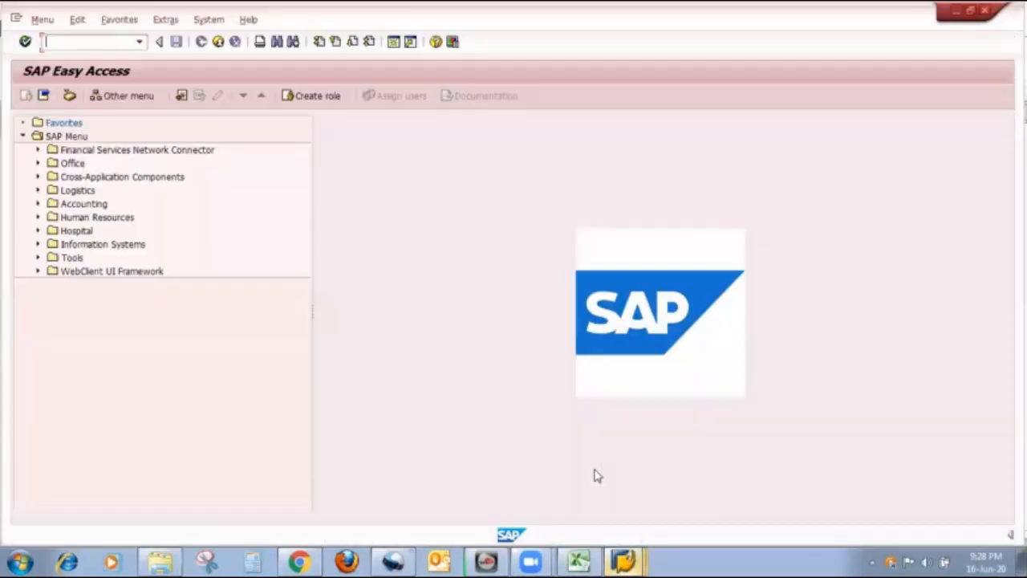
type("mm03")
key("Return")
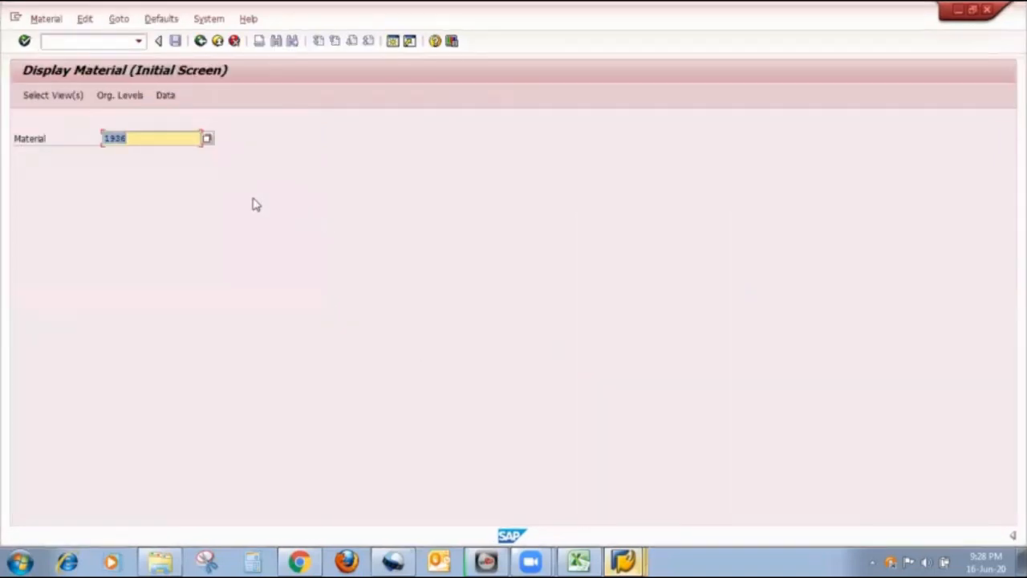
Display the Quality Management view of material 1936 for plant 1000.
key("Return")
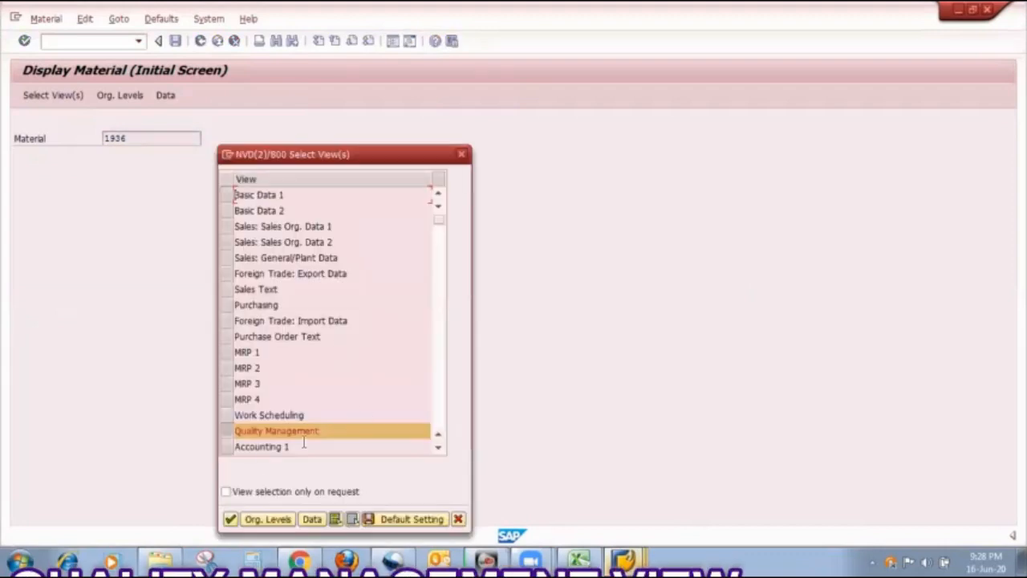
left_click(231, 519)
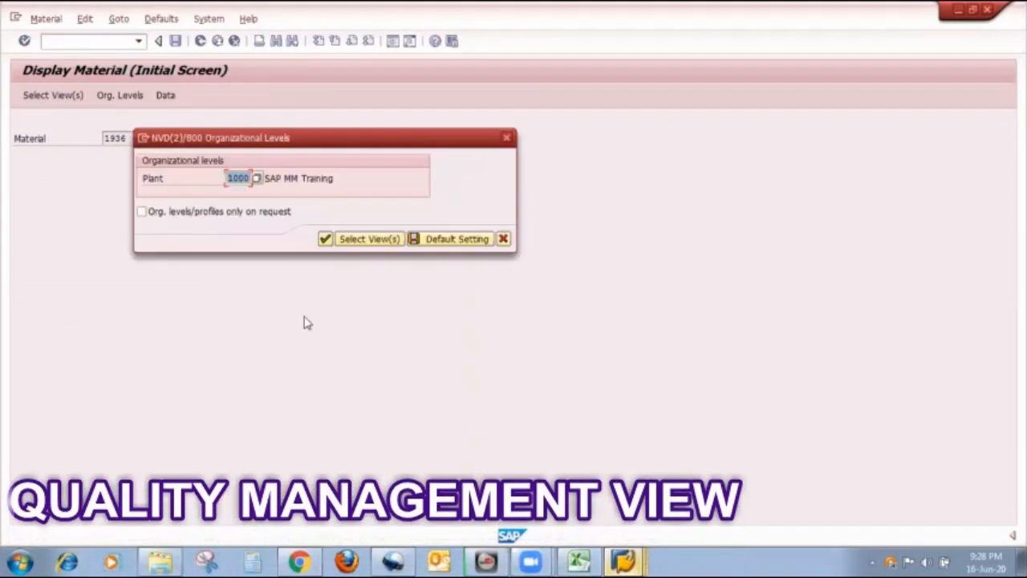
left_click(338, 244)
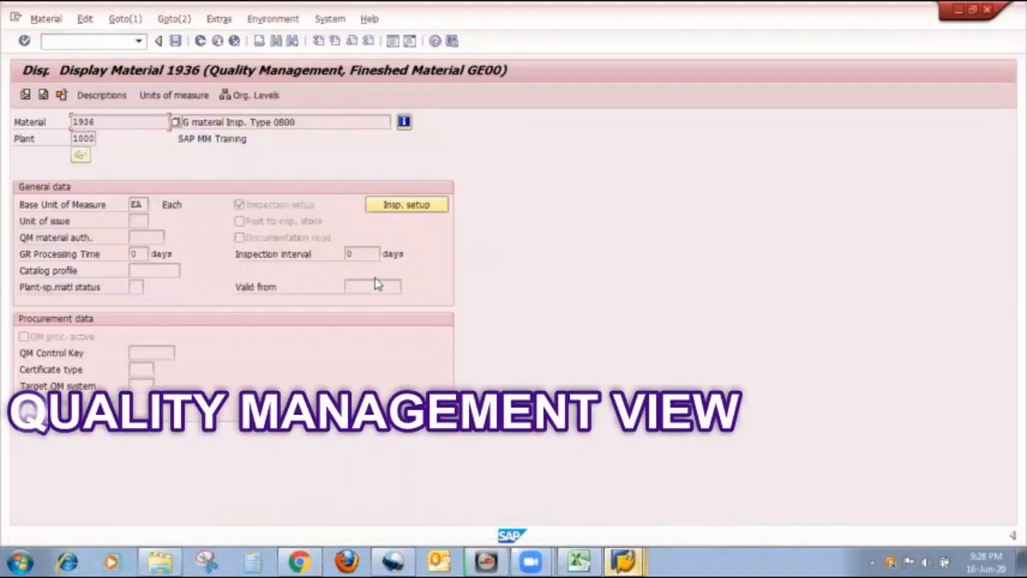
Open the inspection setup and examine the sampling procedure, 100% inspection and inspection percentage fields of inspection type 89.
left_click(395, 205)
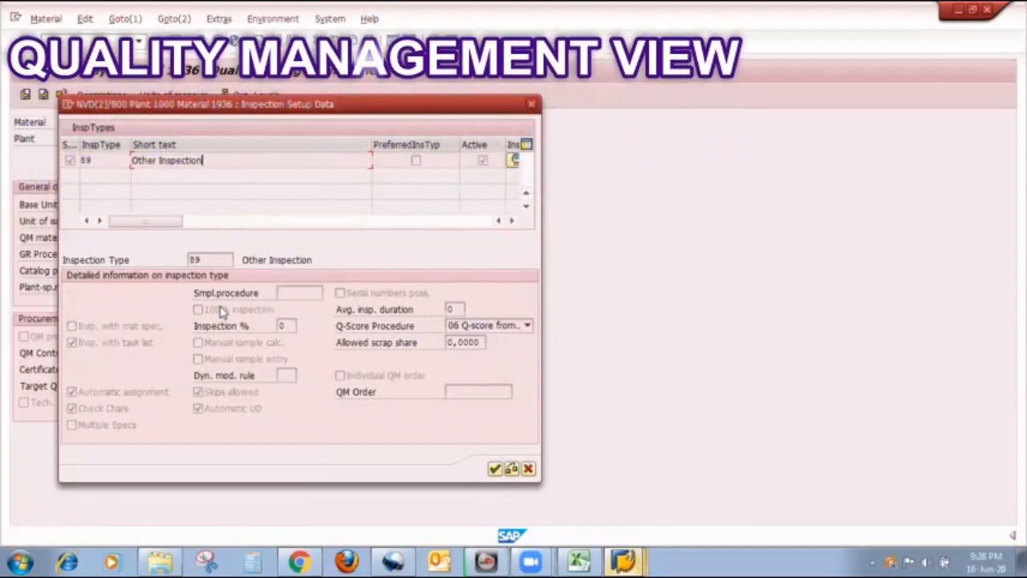
left_click(285, 294)
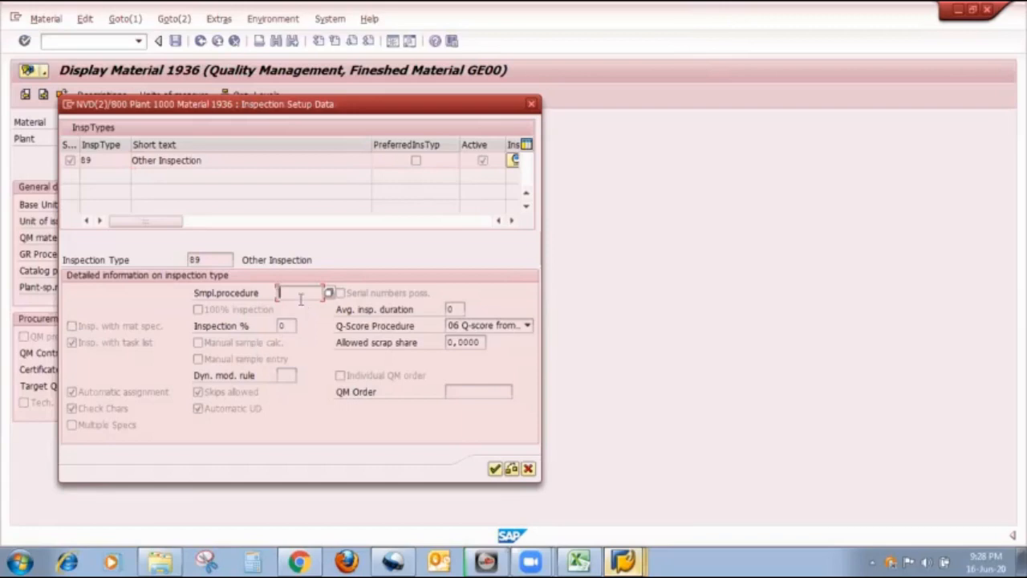
left_click(236, 314)
left_click(246, 326)
Switch to the Excel SAMPLING sheet and review the Inspection Lot, Sample Determination and Fixed Sample cells.
left_click(577, 560)
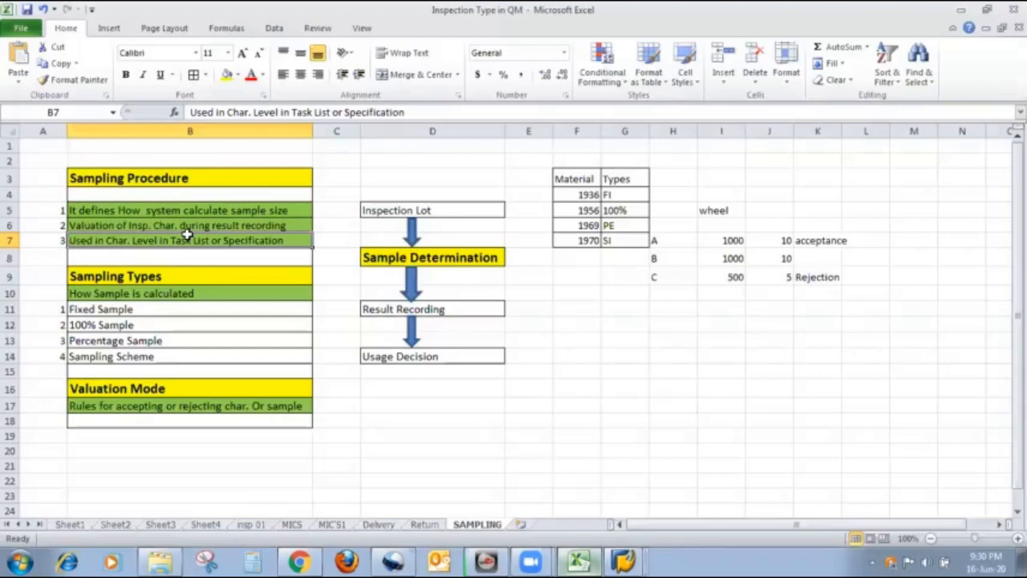
left_click(446, 205)
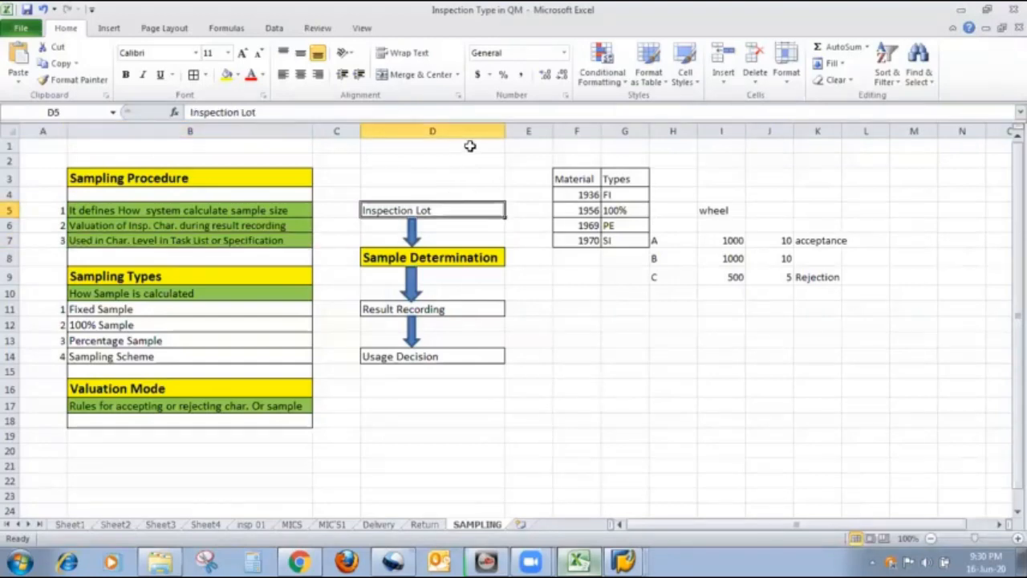
left_click(466, 259)
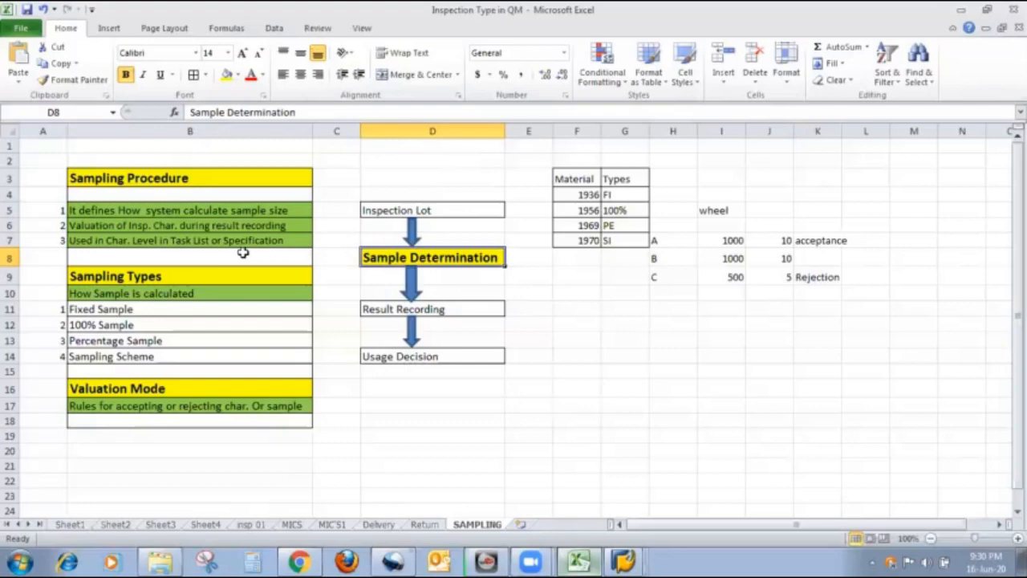
left_click(112, 311)
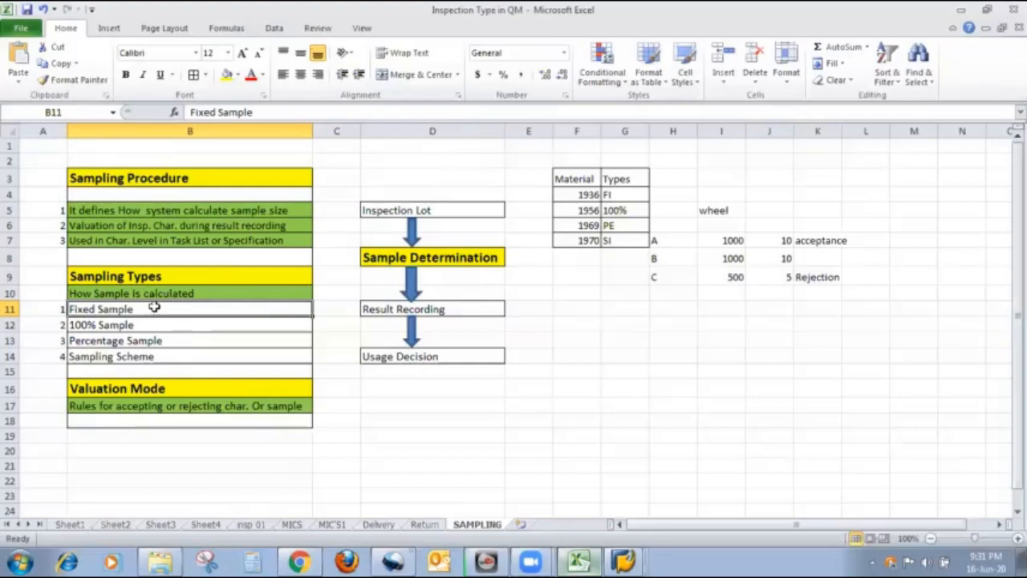
Switch to the SAP Easy Access session and collapse the expanded folders beneath Logistics and Quality Management.
left_click(623, 560)
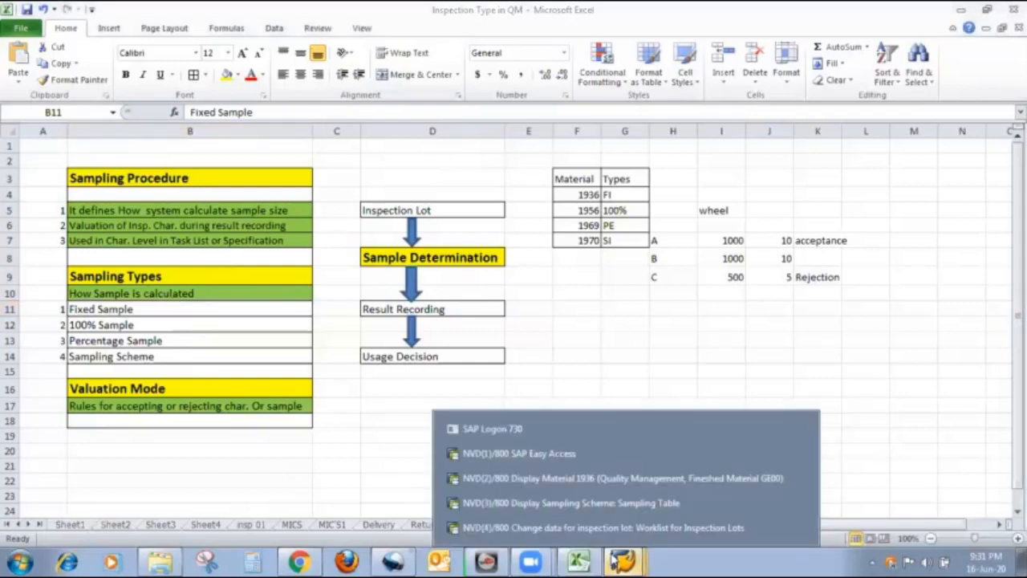
left_click(558, 457)
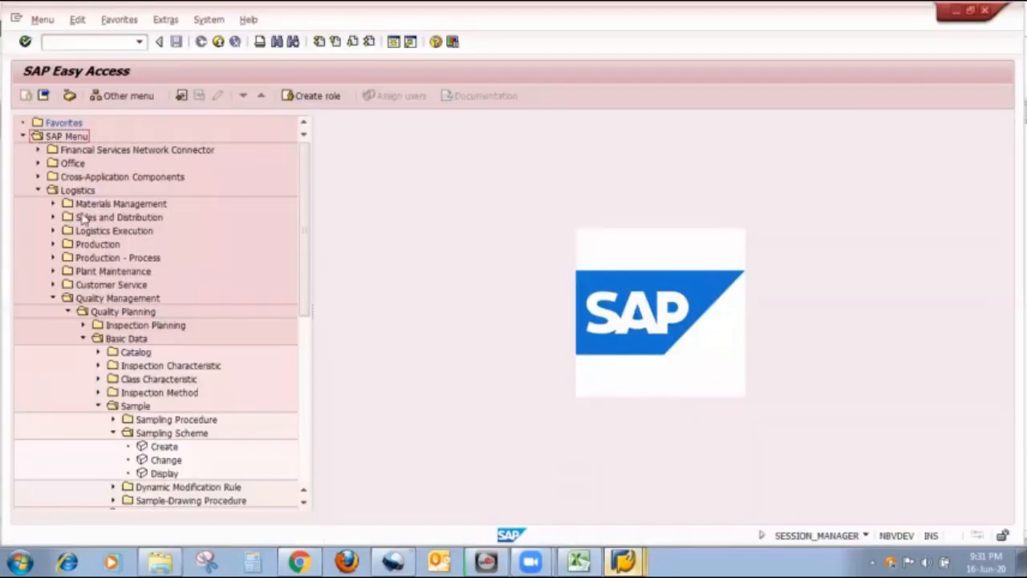
left_click(37, 190)
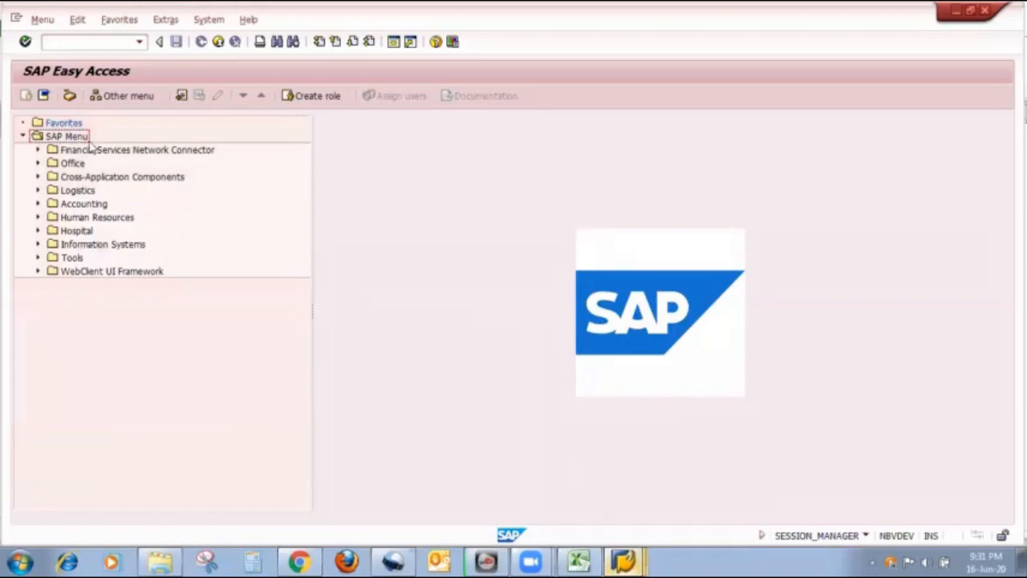
left_click(37, 190)
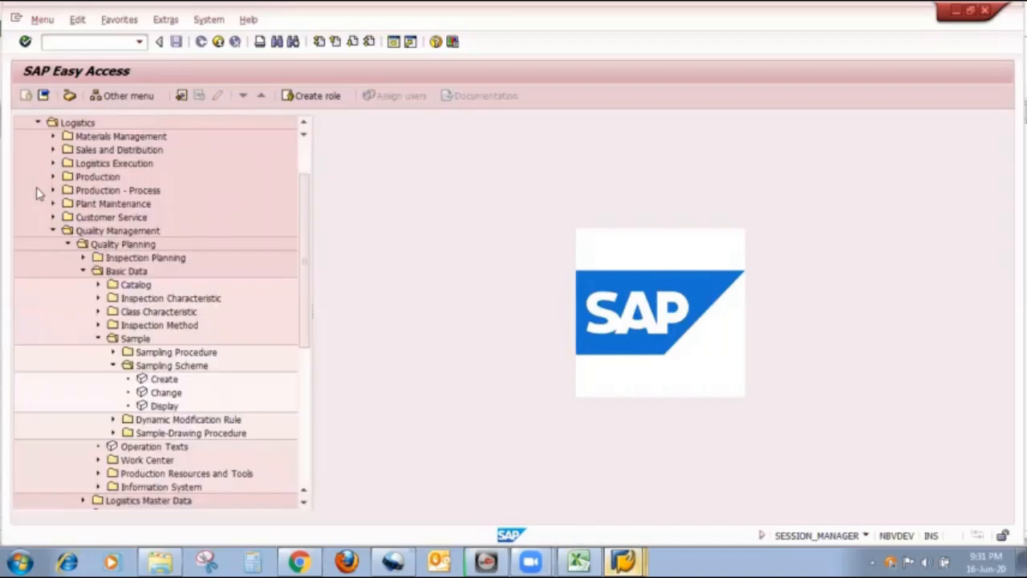
left_click(50, 231)
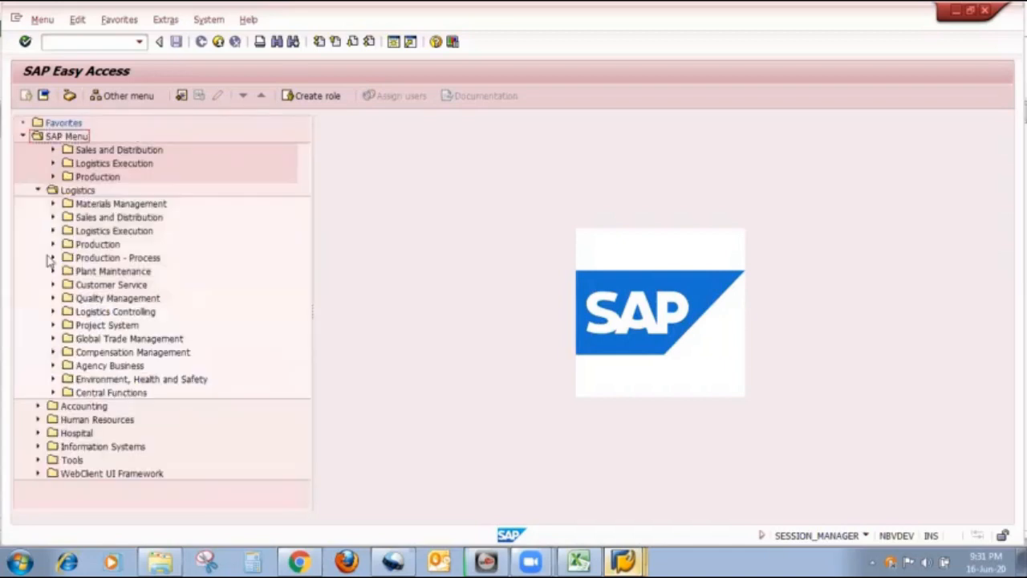
left_click(53, 297)
left_click(98, 231)
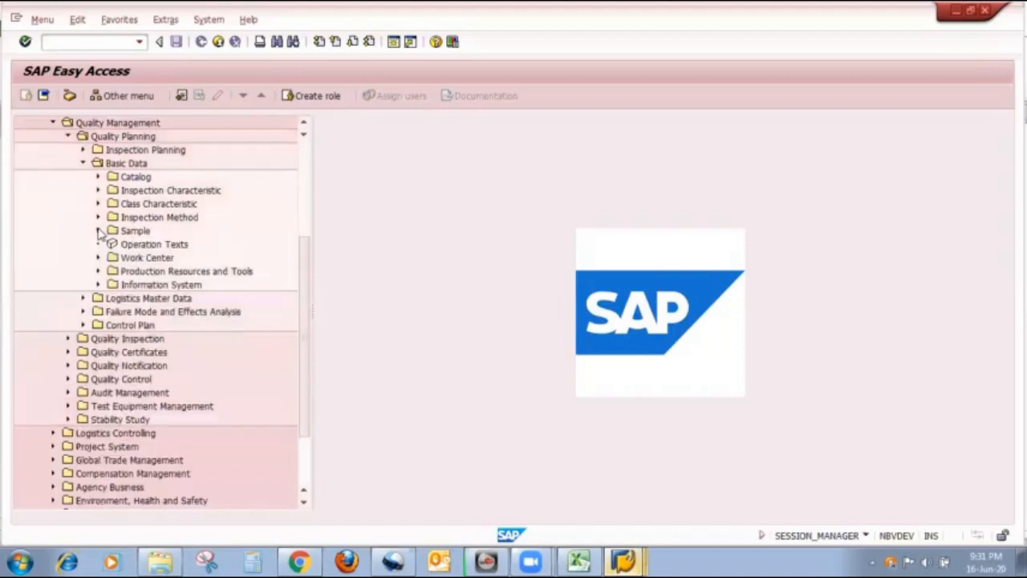
left_click(83, 164)
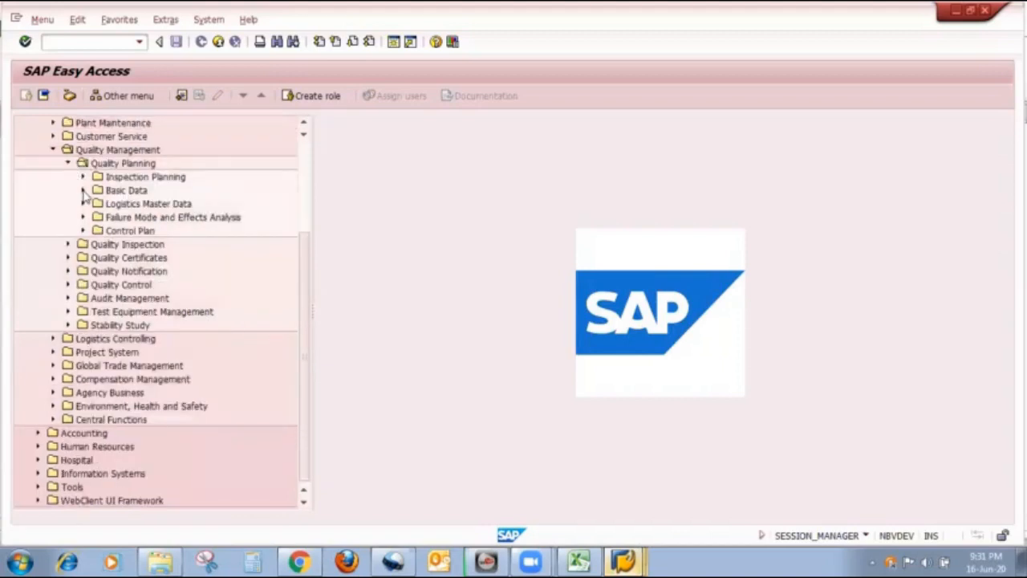
left_click(68, 164)
scroll(35, 186, "up", 1)
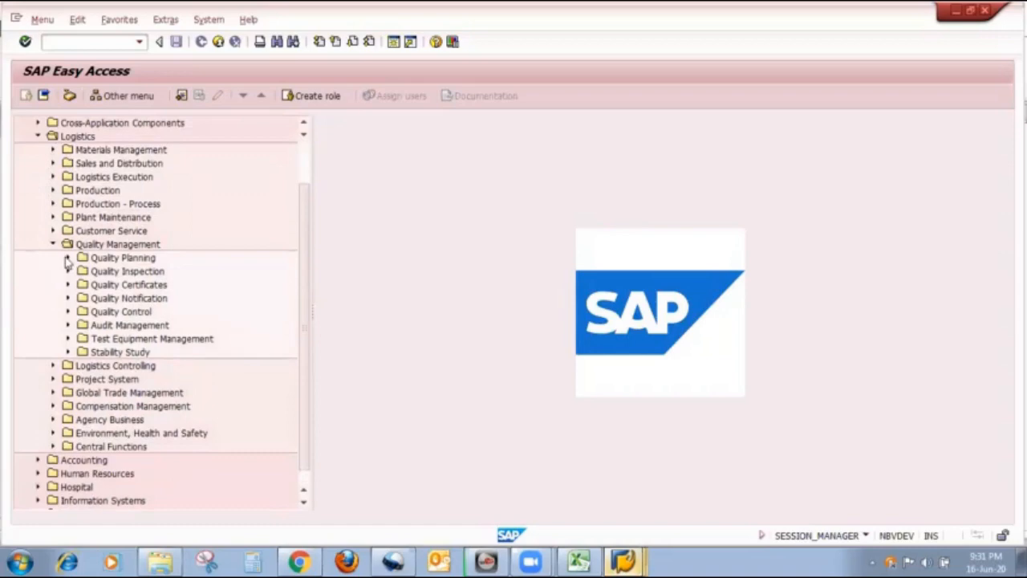
Open the sampling procedure Display transaction under Quality Planning, Basic Data, Sample.
left_click(67, 257)
left_click(83, 284)
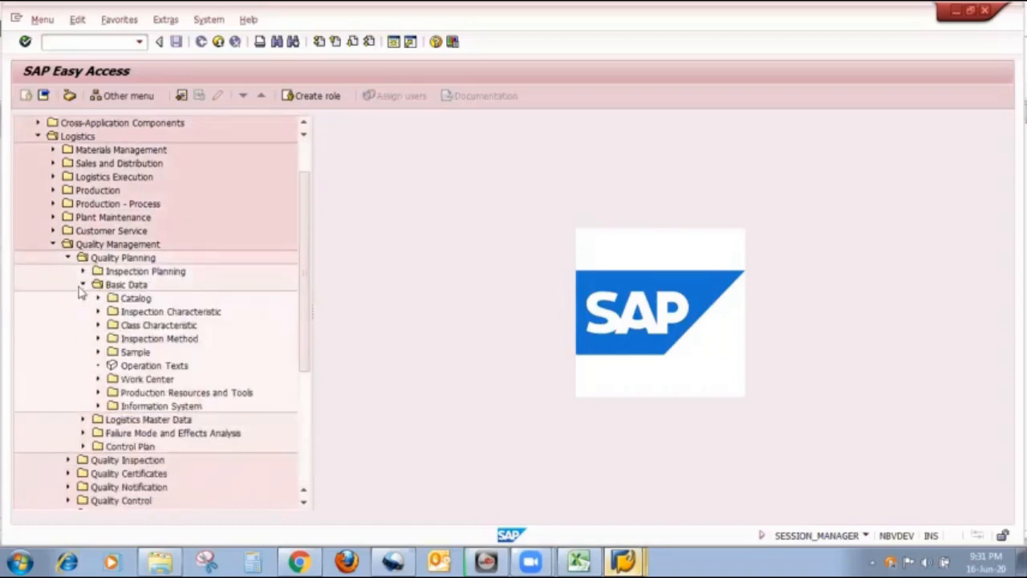
left_click(98, 353)
left_click(112, 378)
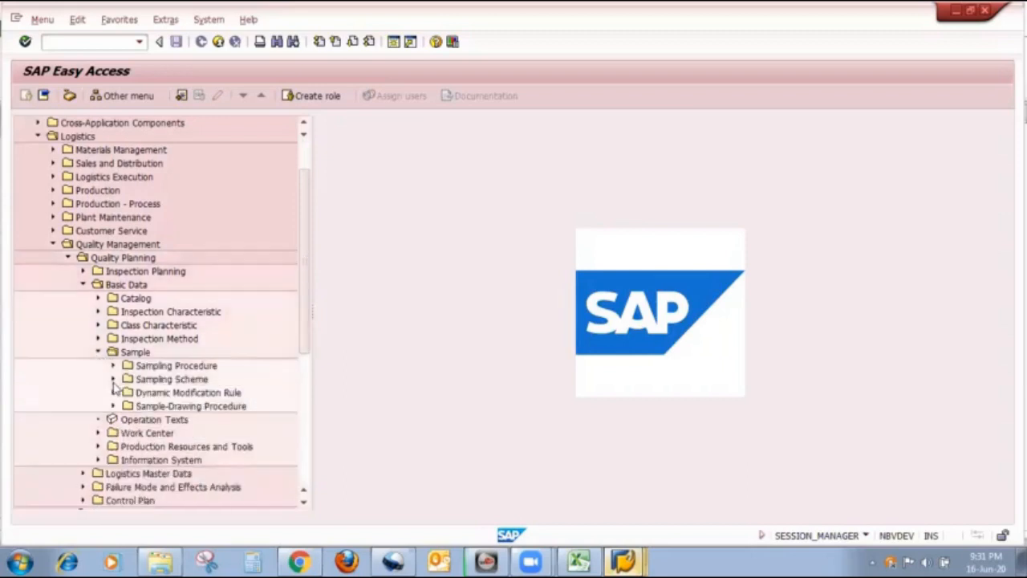
left_click(112, 365)
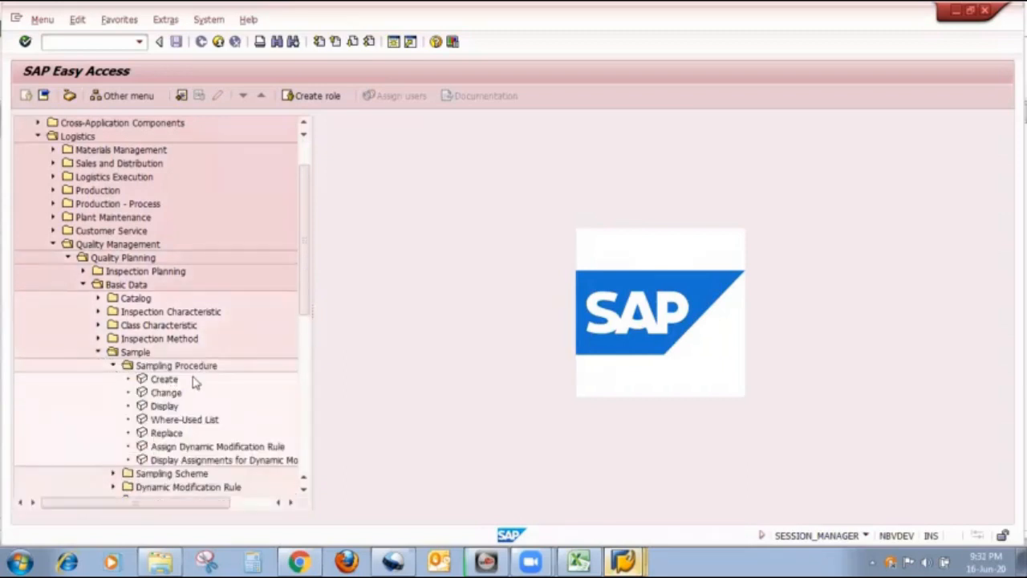
double_click(164, 405)
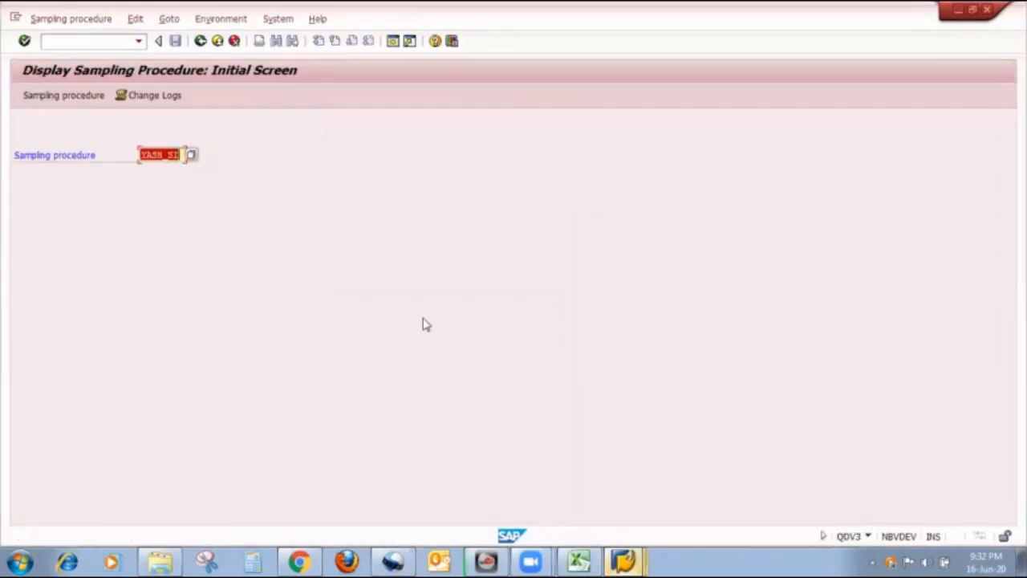
Choose the sampling procedure ending in _FI, glance at the Fixed Sample entry in Excel, and display the procedure's assignments.
key("BackSpace")
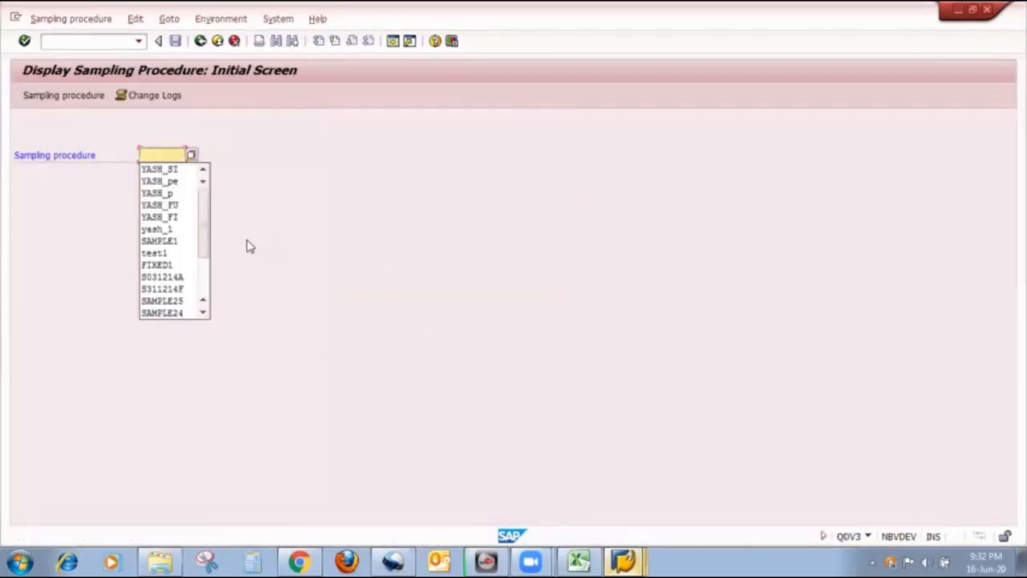
left_click(186, 220)
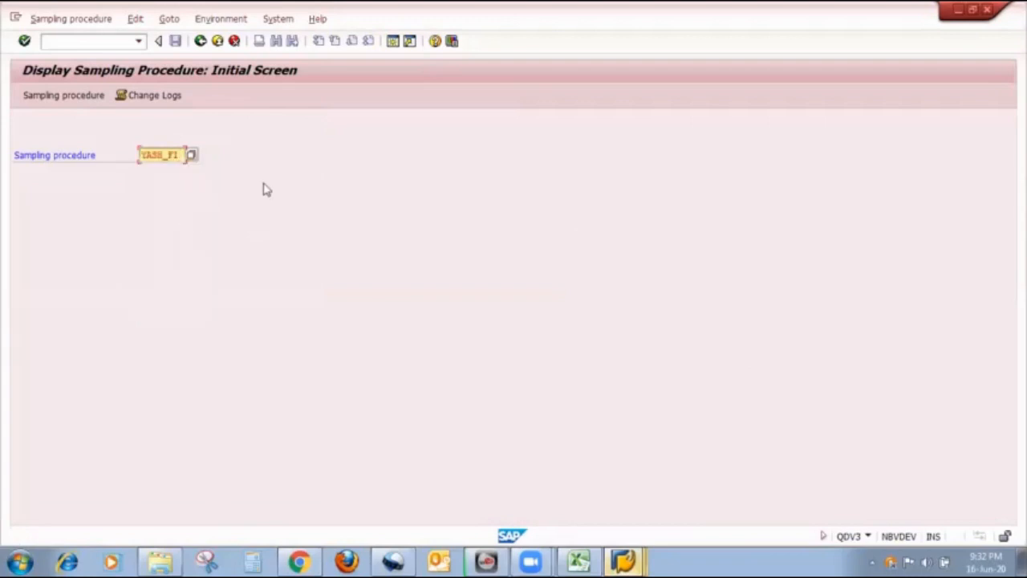
key("alt+Tab")
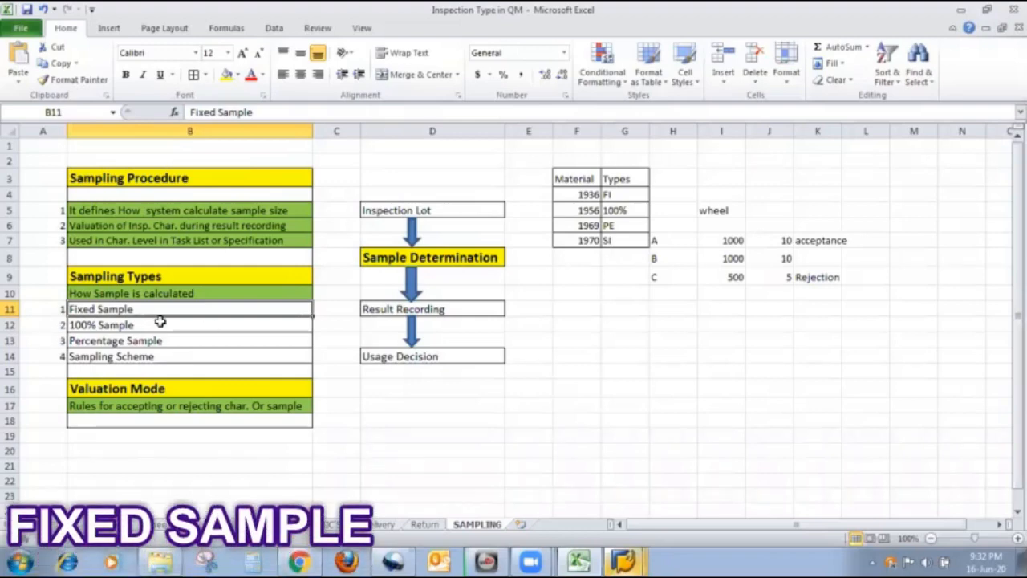
key("alt+Tab")
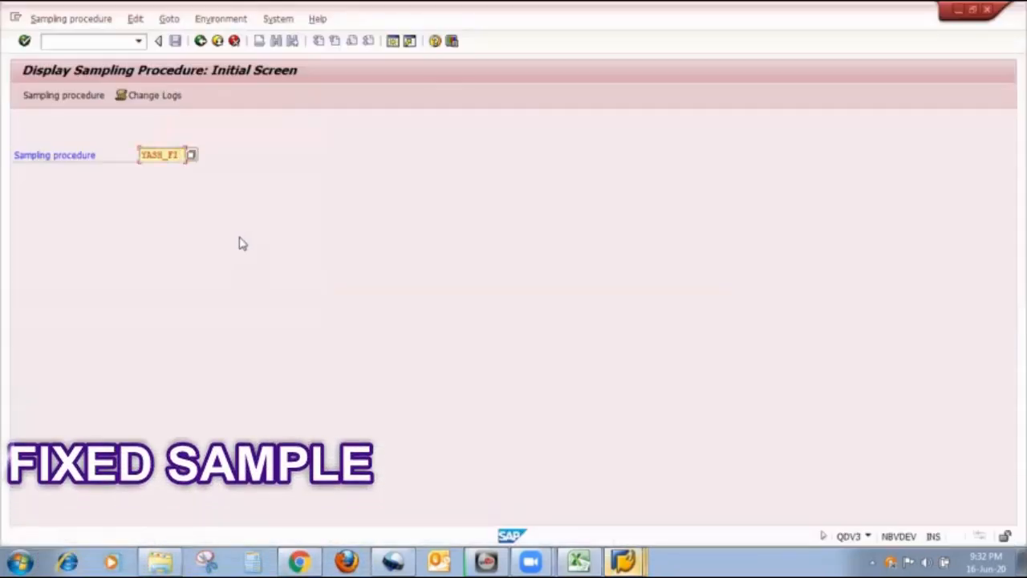
key("Return")
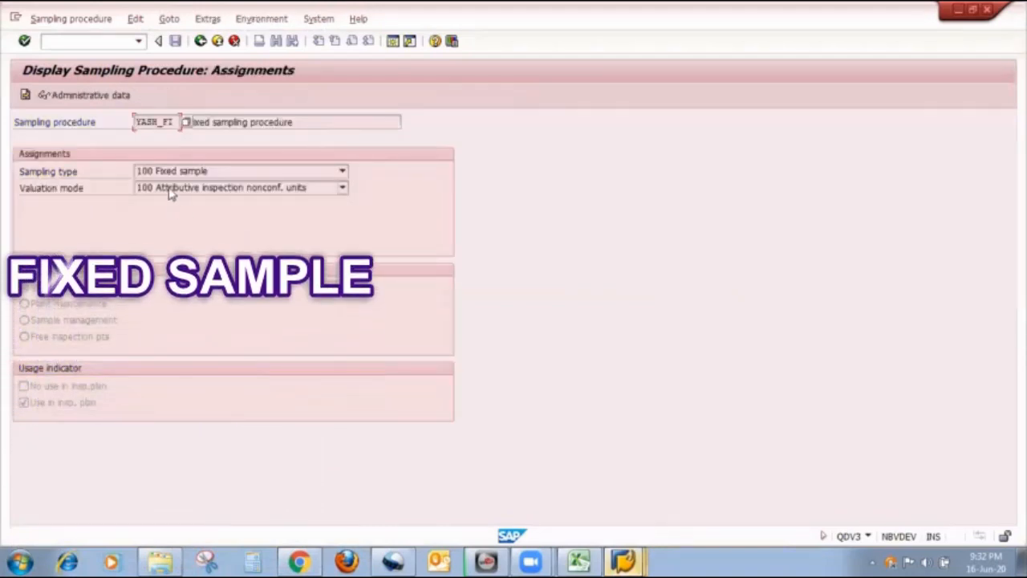
Review the available sampling types and valuation modes in the fixed sampling procedure's assignments.
left_click(343, 173)
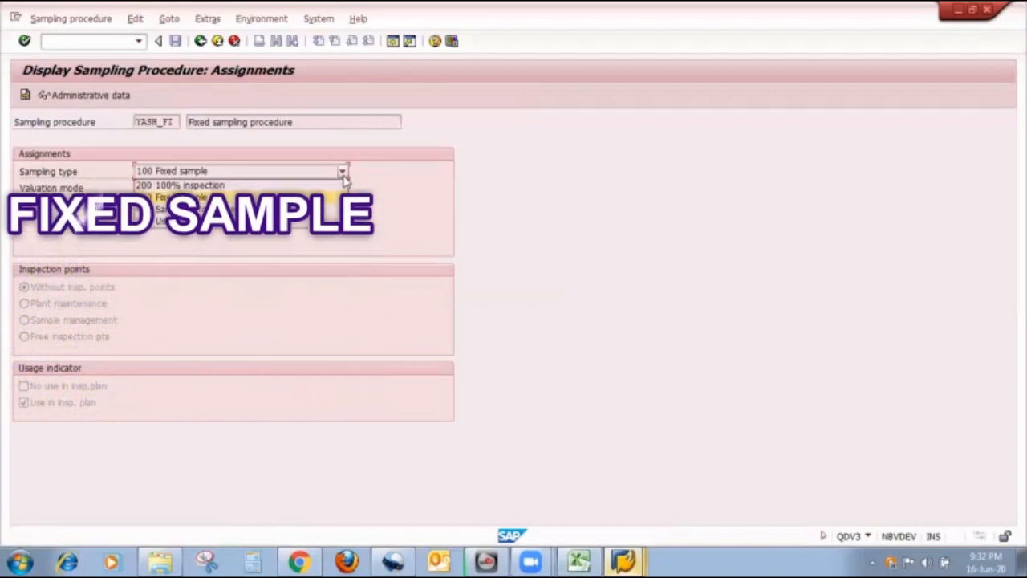
left_click(270, 200)
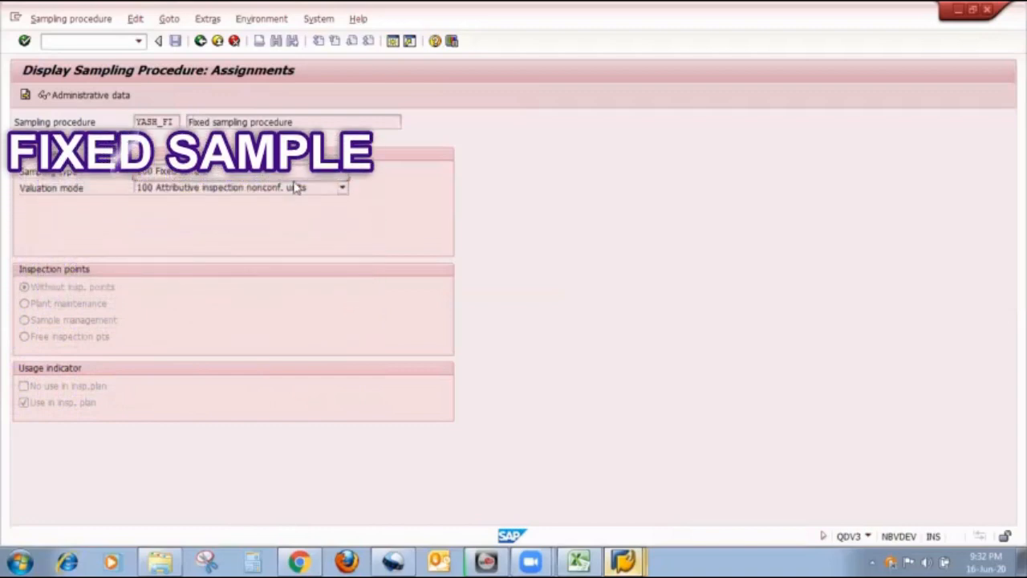
left_click(343, 188)
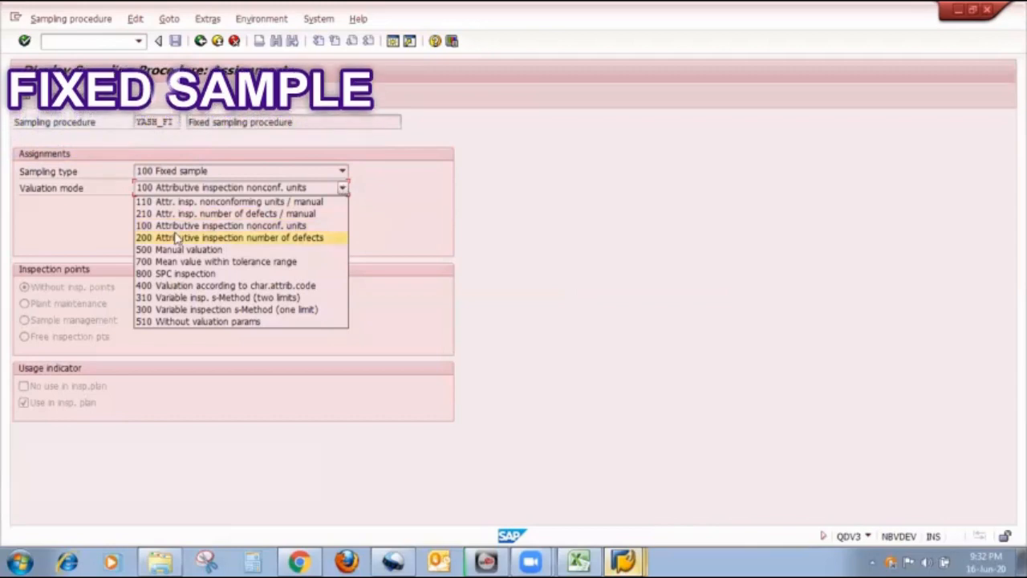
left_click(396, 232)
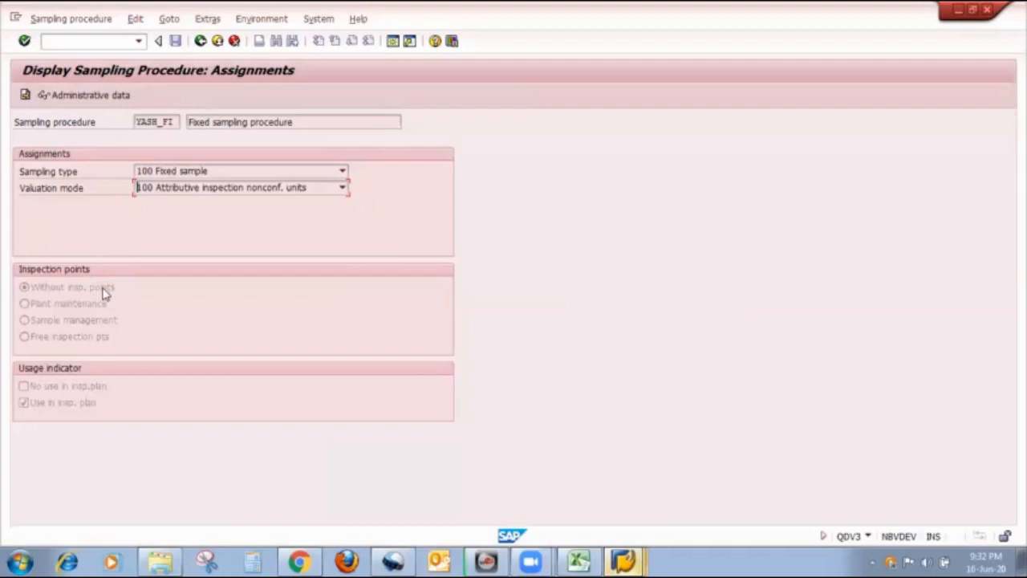
Examine the sample size and acceptance number of the fixed sample under special conditions, and return to the assignments.
left_click(27, 95)
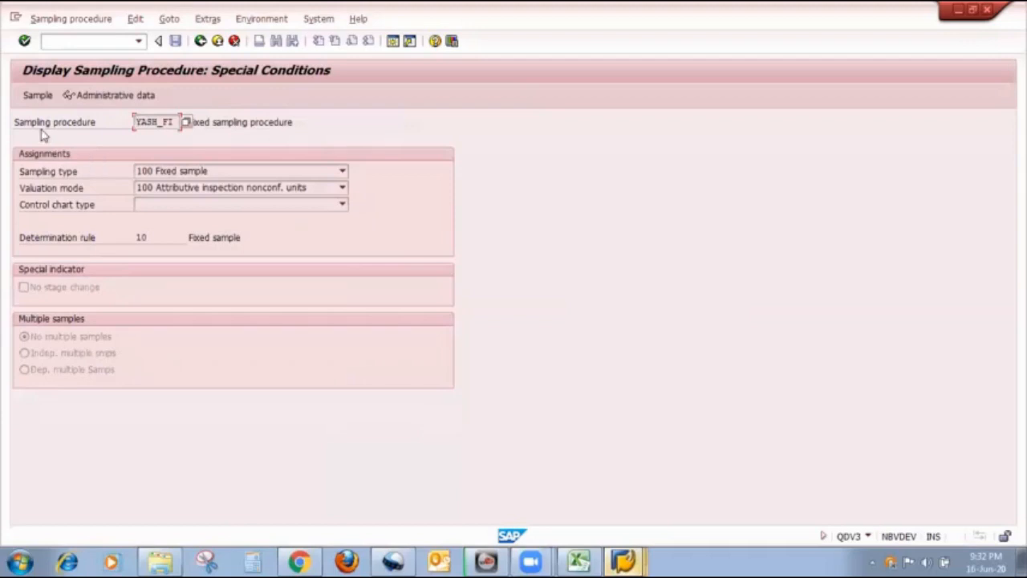
left_click(36, 94)
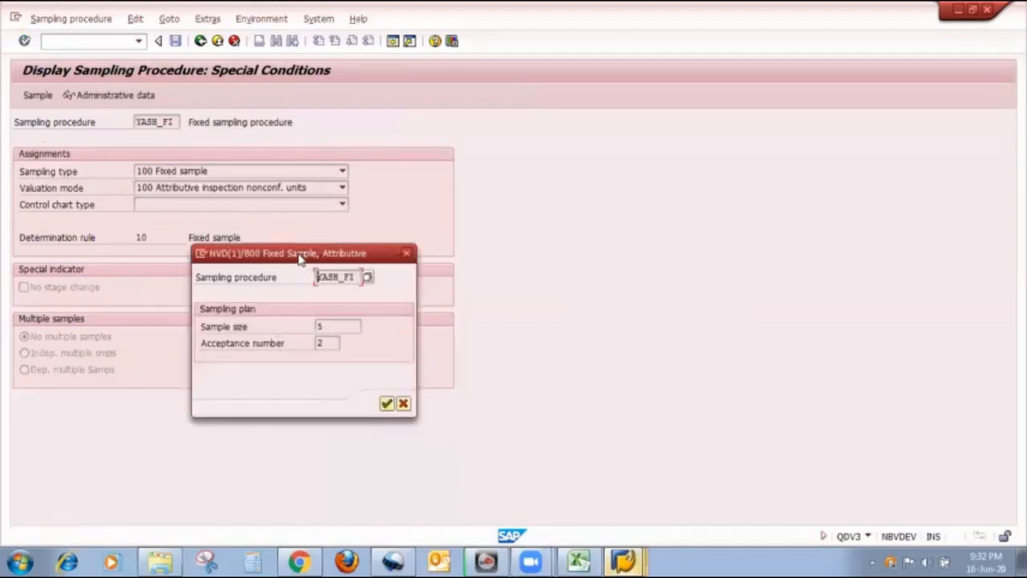
left_click_drag(299, 256, 430, 170)
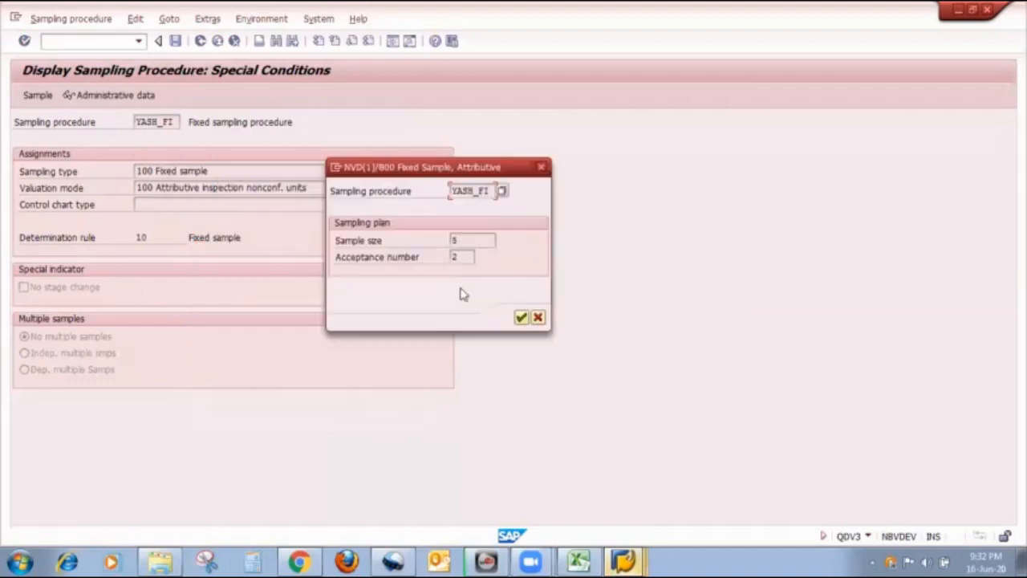
left_click(472, 240)
left_click(467, 258)
left_click(521, 317)
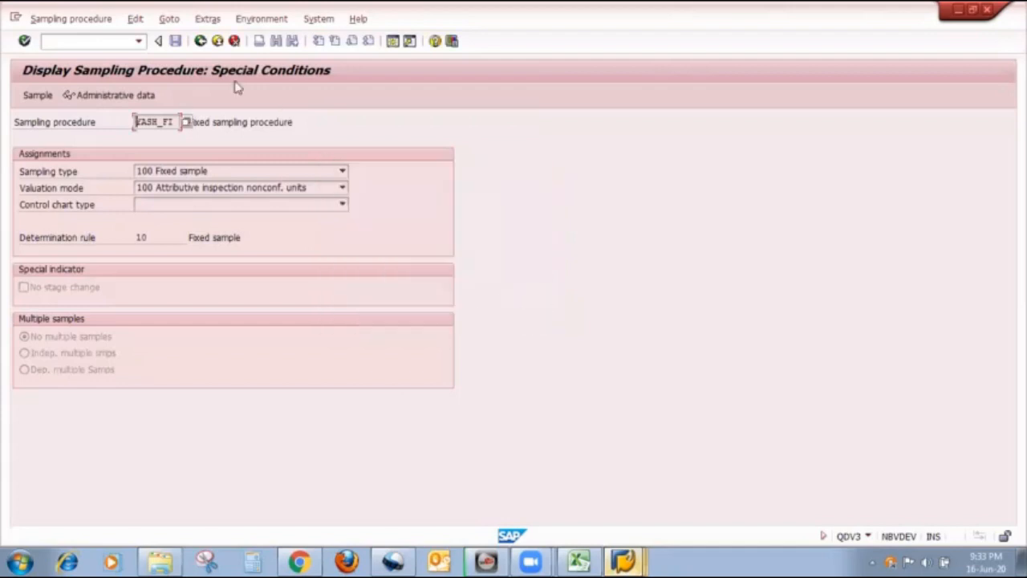
left_click(199, 43)
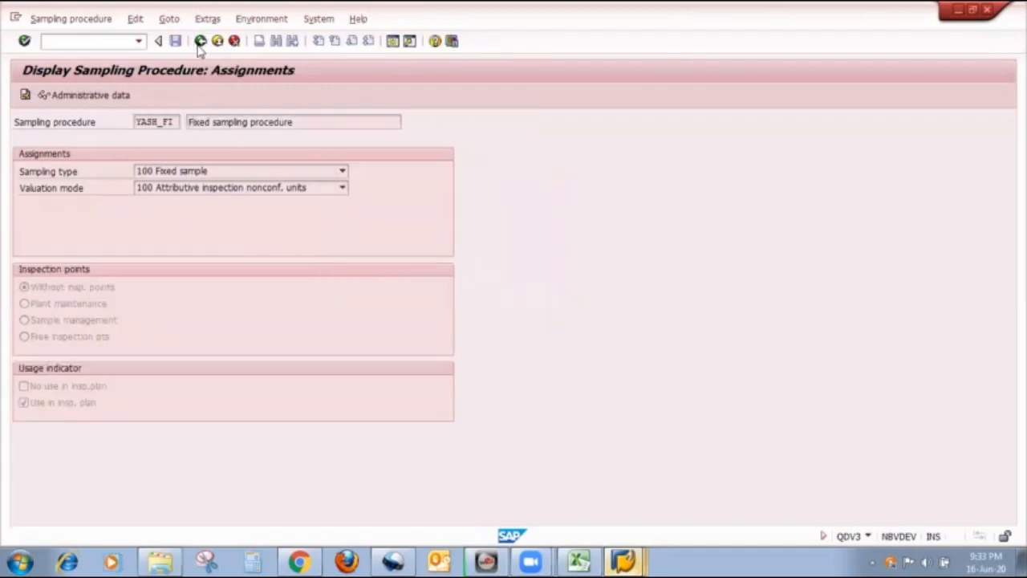
Leave the fixed sampling procedure display, glance at the sampling scheme session, and return to the SAP Easy Access menu.
left_click(198, 44)
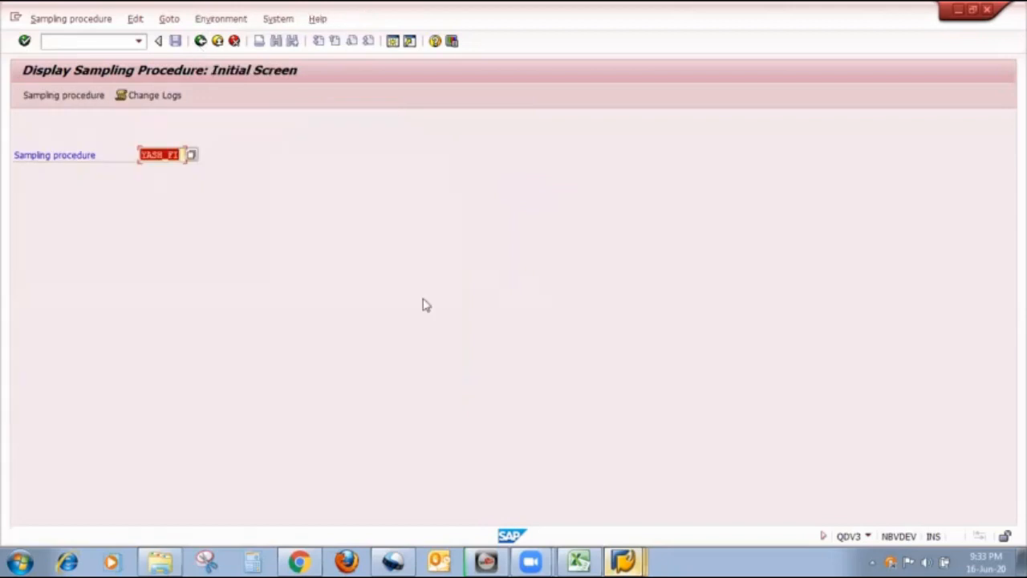
left_click(630, 560)
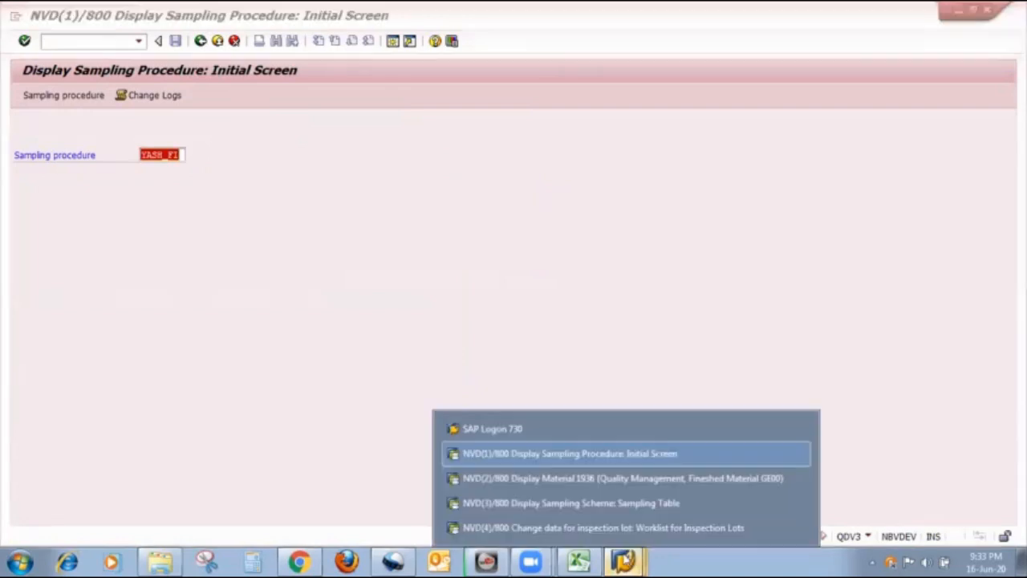
left_click(618, 506)
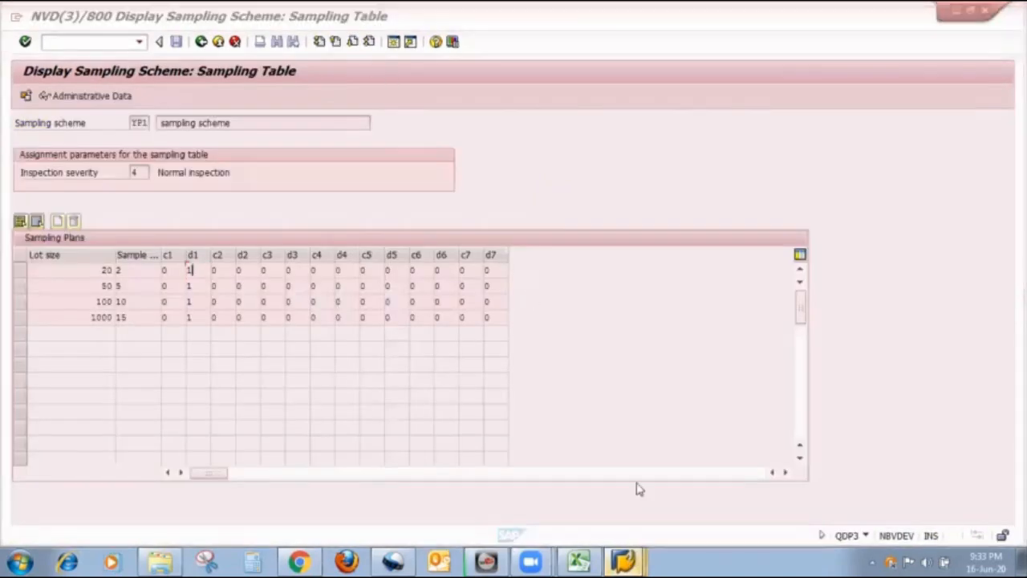
left_click(624, 560)
left_click(631, 454)
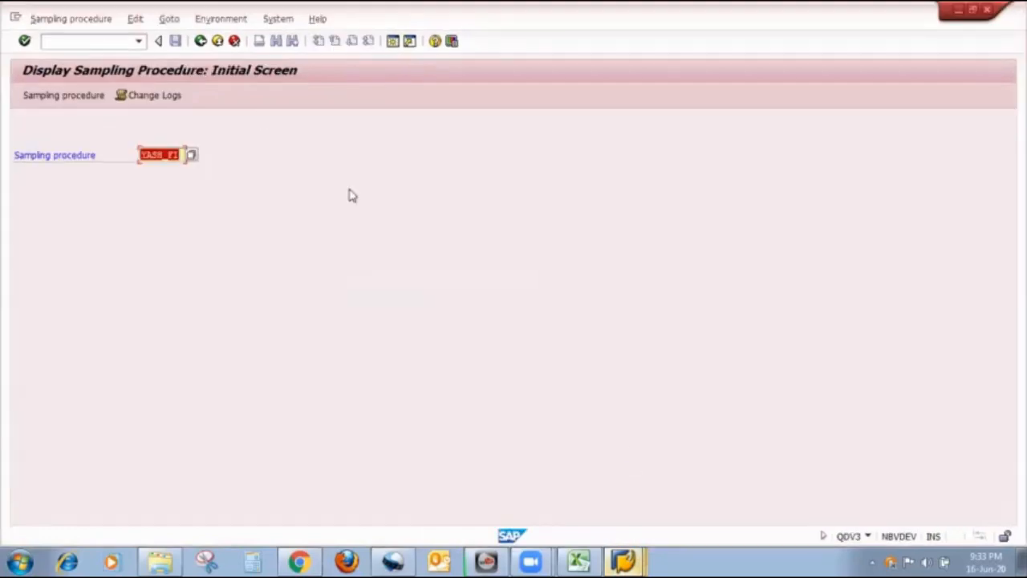
left_click(201, 40)
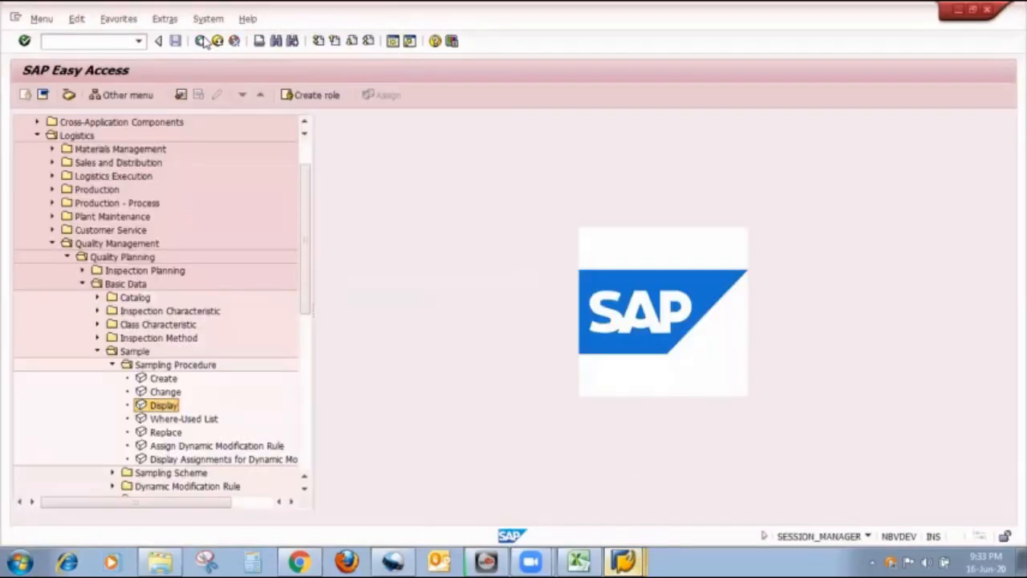
Switch to the material 1936 session, close its inspection setup data, and open the inspection plan display with transaction QP03.
left_click(626, 559)
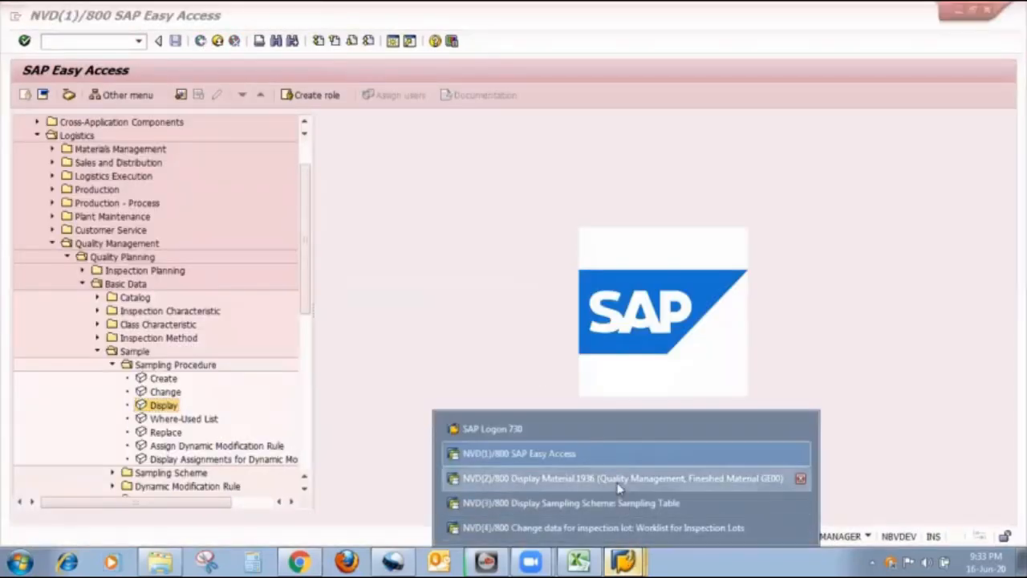
left_click(619, 479)
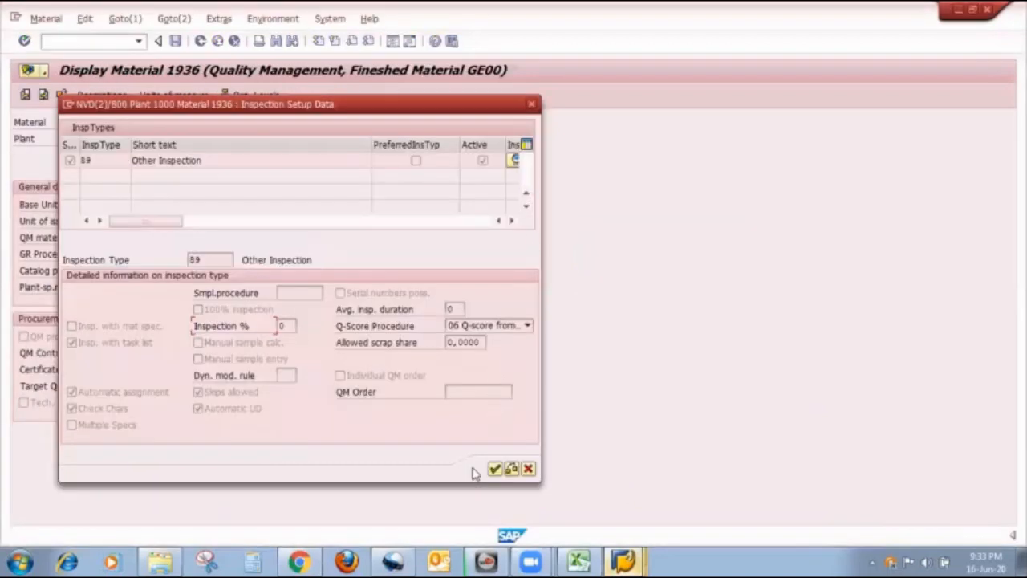
left_click(495, 469)
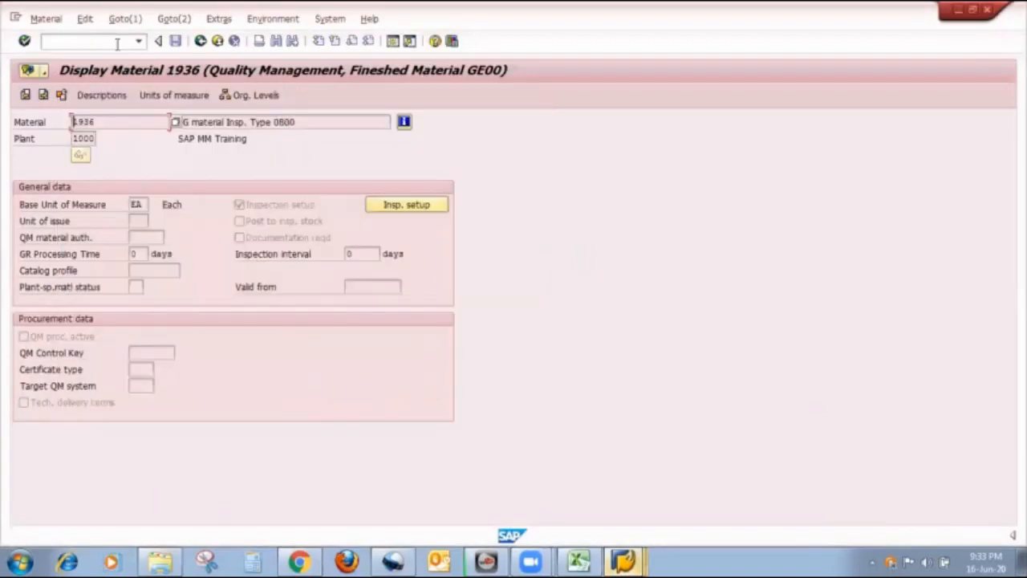
left_click(117, 44)
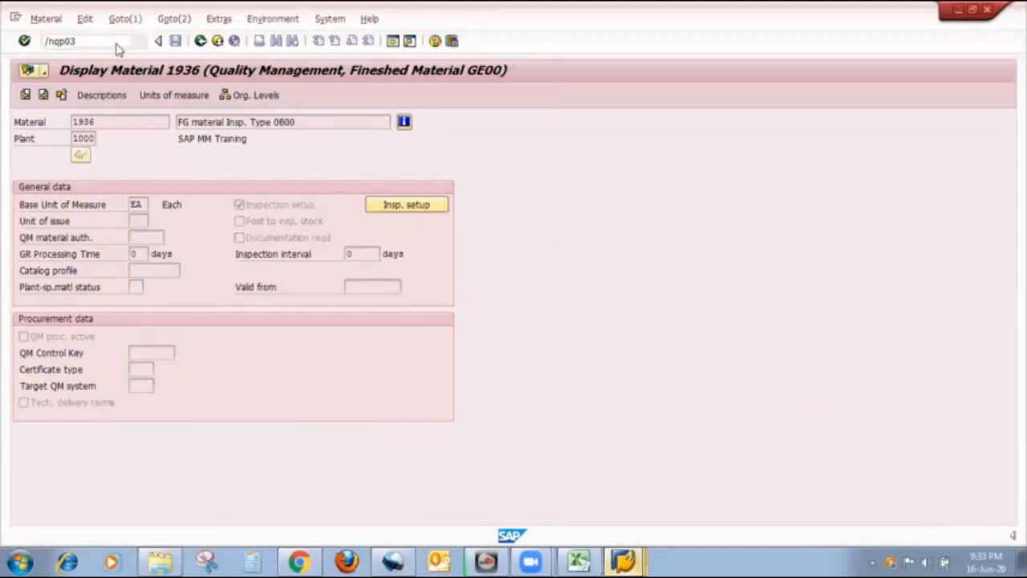
key("Return")
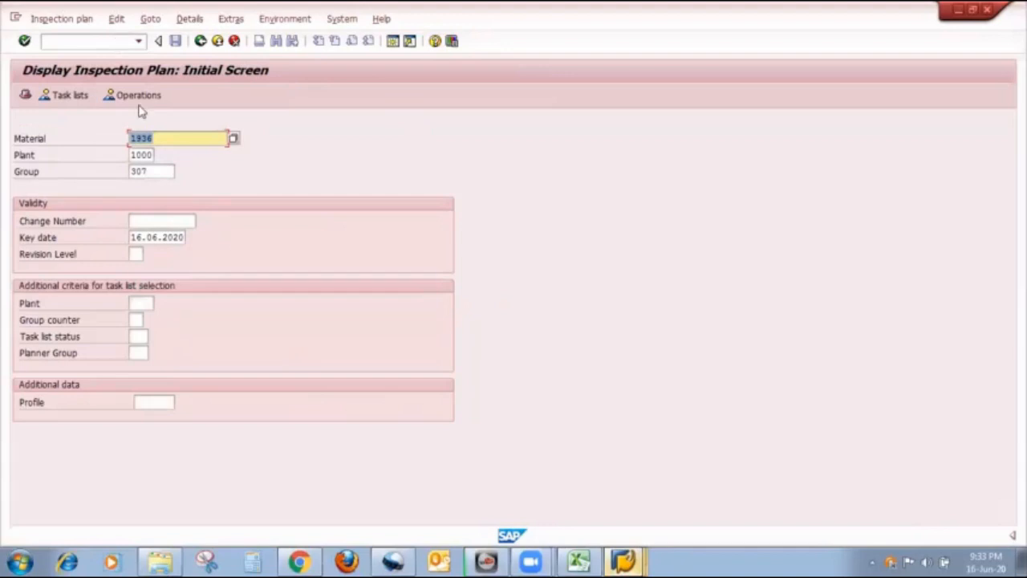
Clear the group and display the inspection plan of material 1936 in plant 1000.
left_click(163, 173)
key("BackSpace")
key("BackSpace")
key("BackSpace")
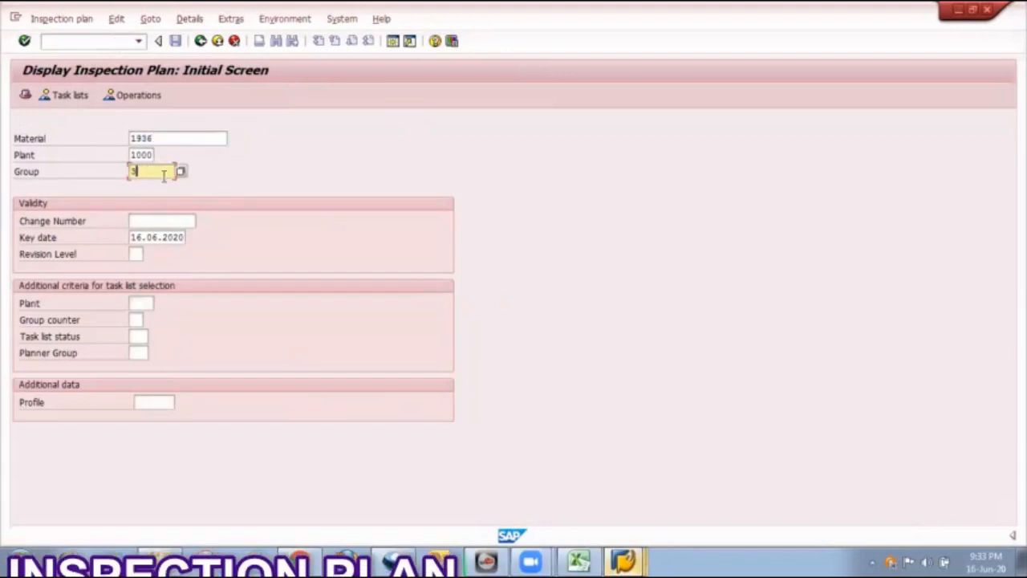
key("Return")
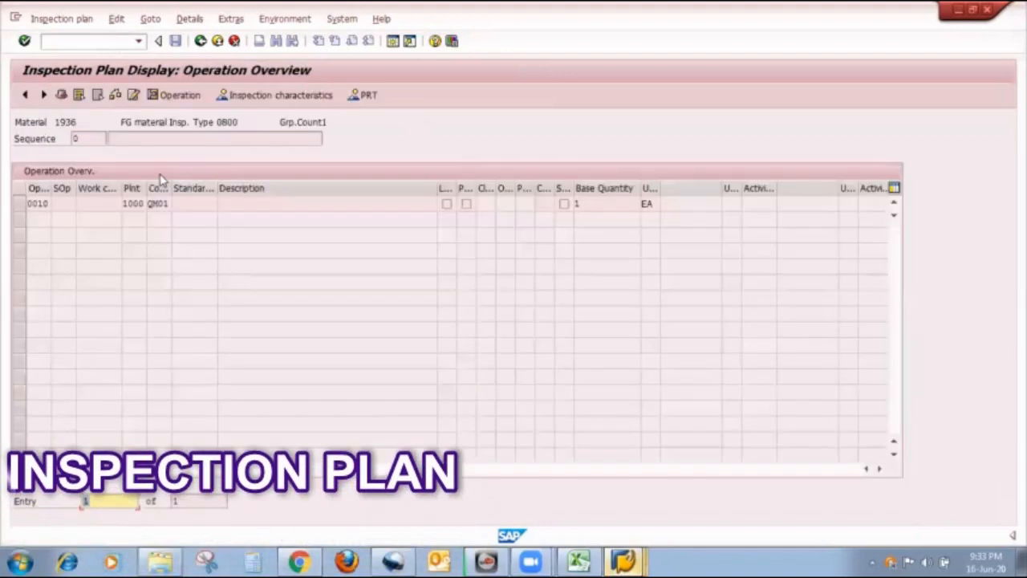
Show the inspection characteristics of operation 0010 and point out the master inspection characteristic METER2.
left_click(21, 204)
left_click(323, 96)
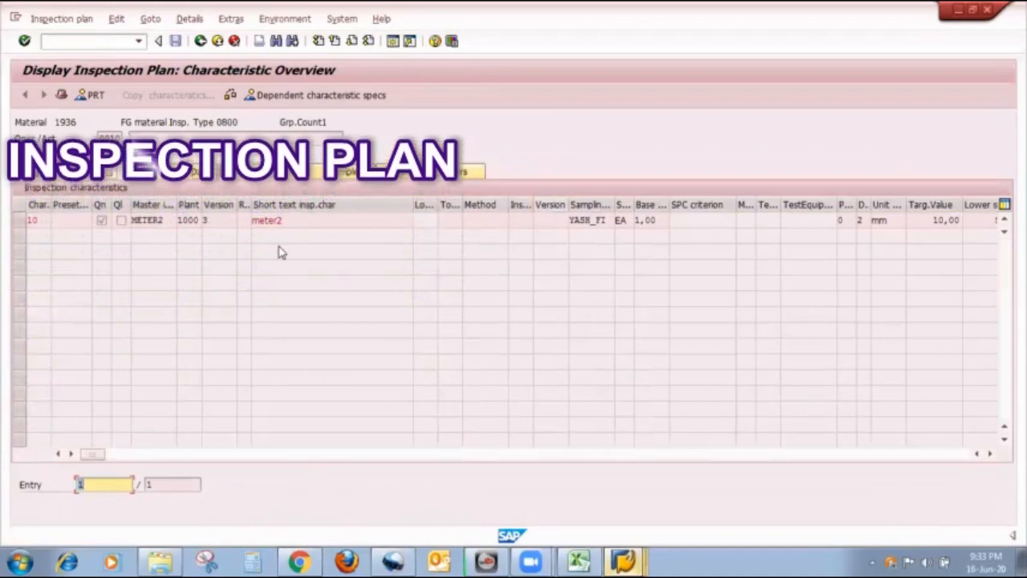
left_click(165, 219)
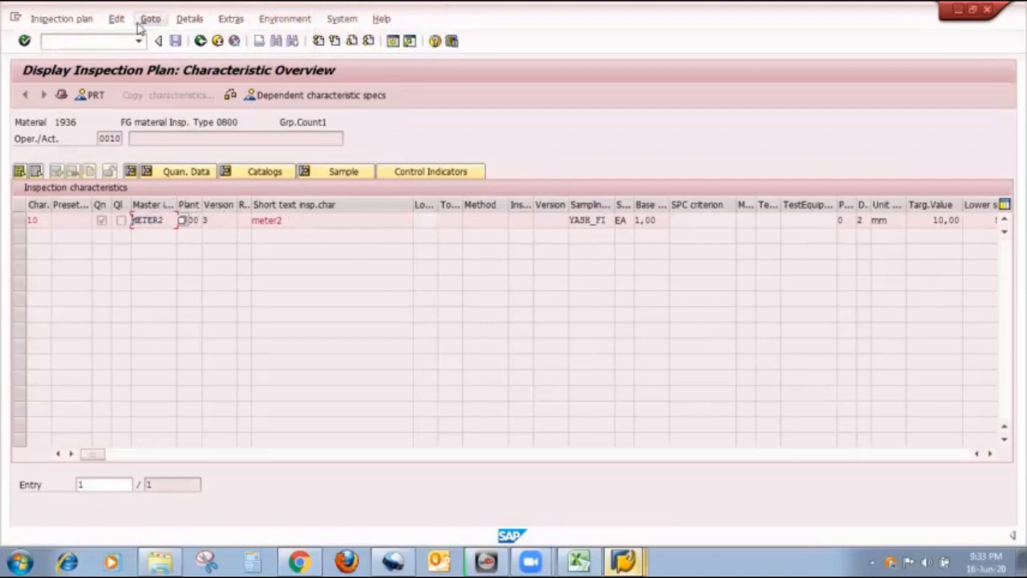
Open master inspection characteristic METER2 of plant 1000 with transaction QS23.
left_click(108, 41)
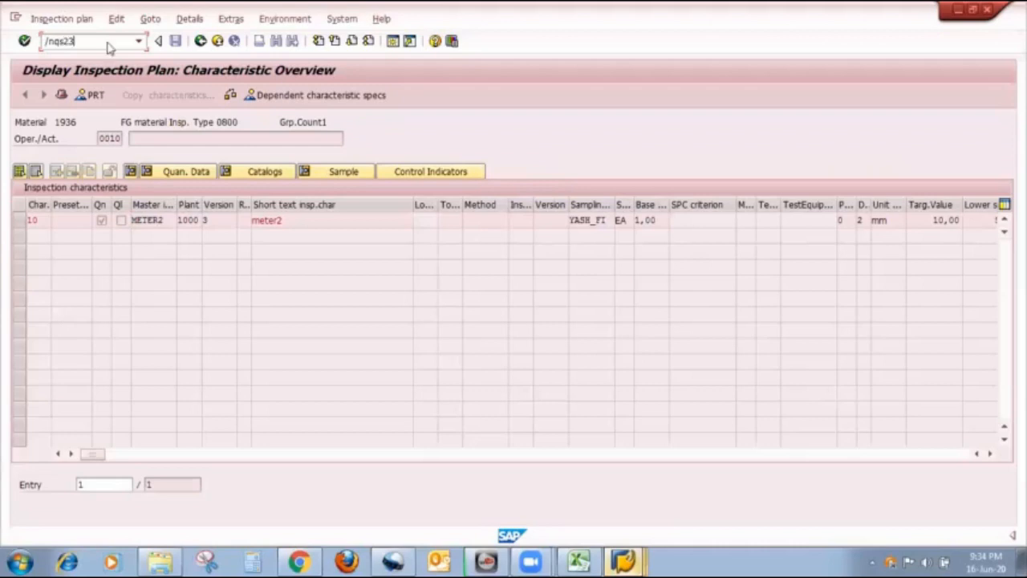
key("Return")
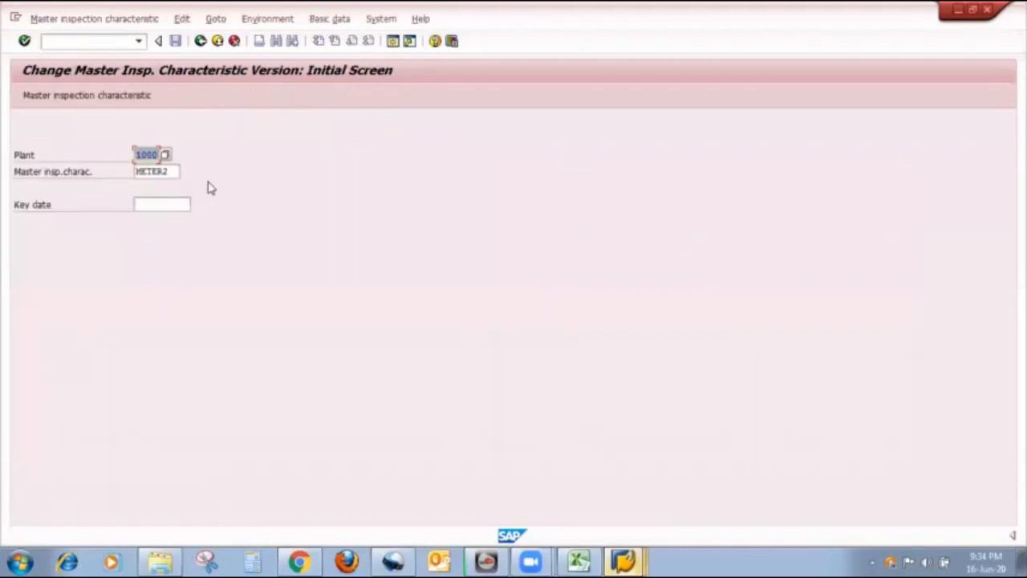
key("Return")
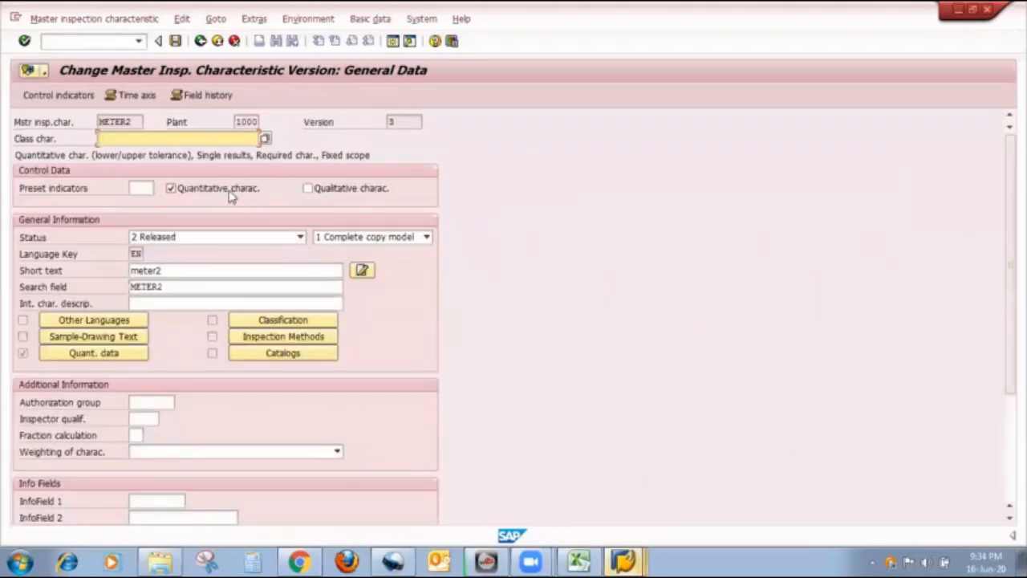
Review both pages of control indicators for METER2, including sampling procedure, results confirmation and inspection scope.
left_click(40, 95)
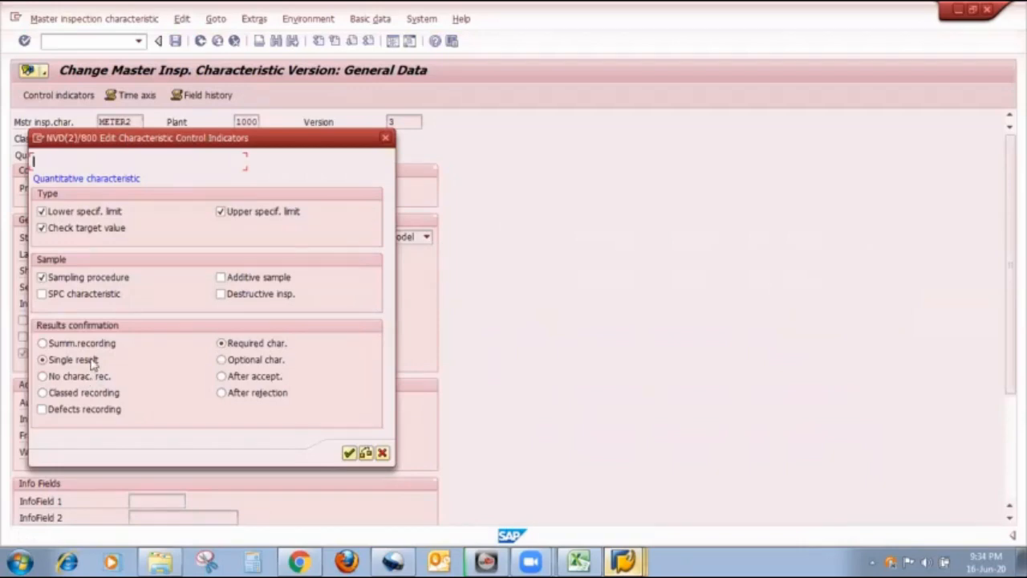
left_click(348, 454)
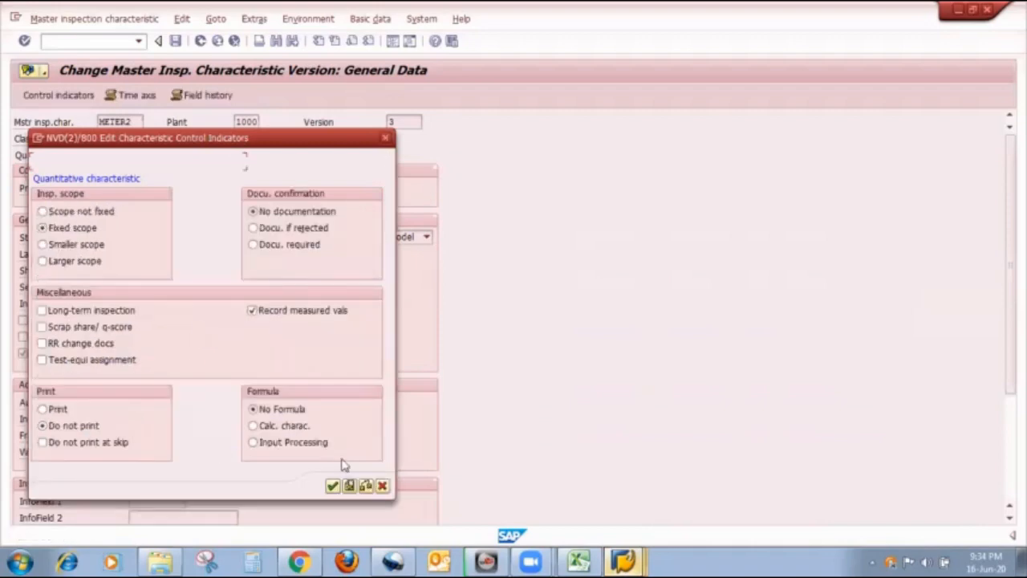
left_click(333, 487)
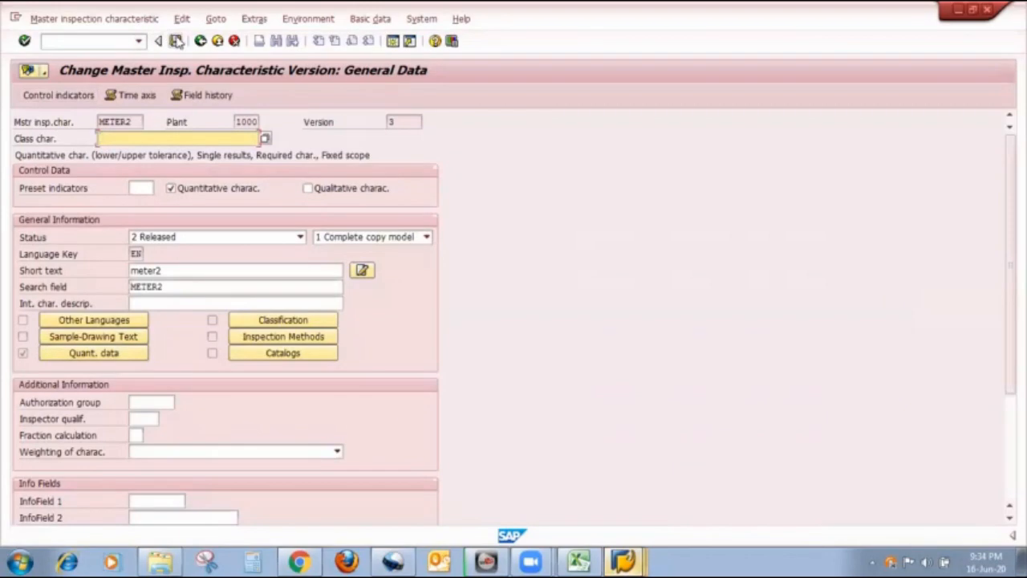
Leave the master inspection characteristic and open the transaction for creating an inspection lot manually.
left_click(201, 40)
left_click(200, 41)
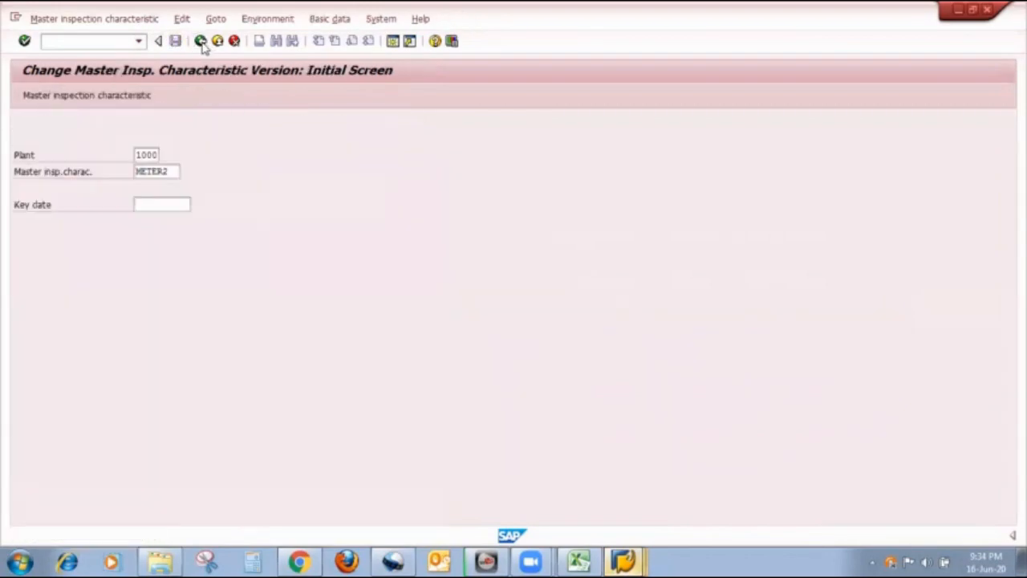
type("cl")
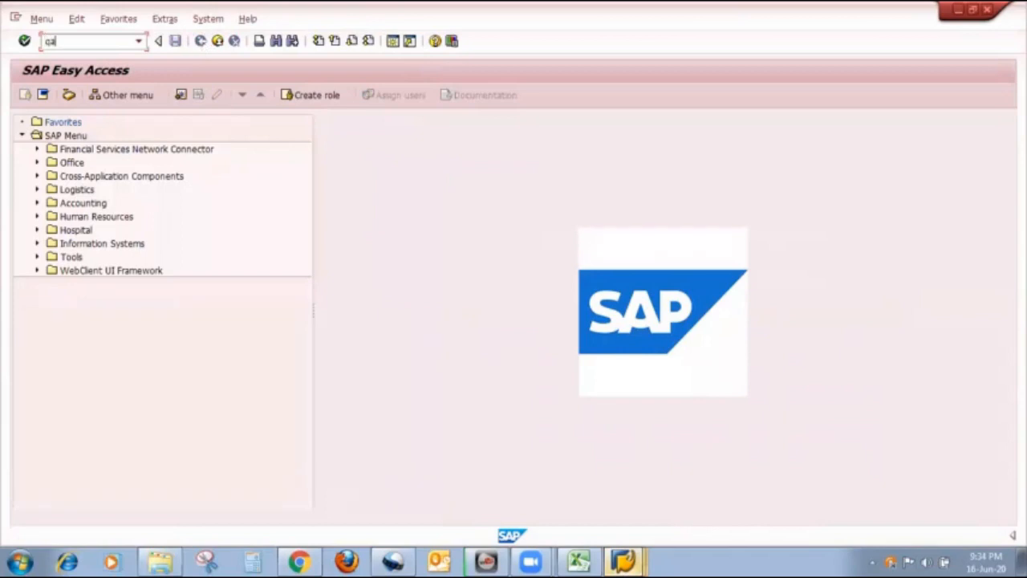
key("Return")
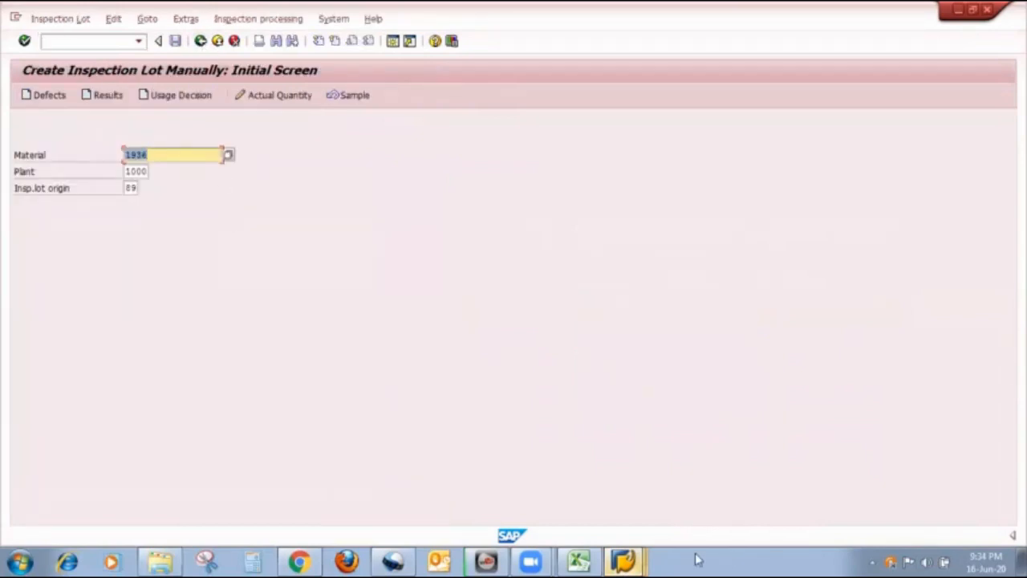
In the inspection lot worklist session, start transaction QDV3 and display the fixed sampling procedure's assignments.
left_click(624, 560)
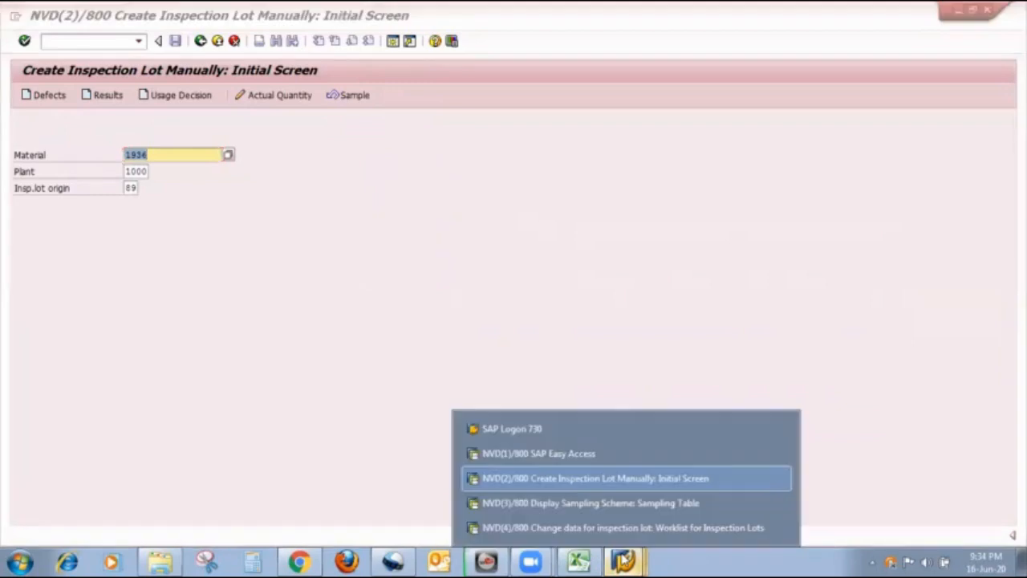
left_click(567, 527)
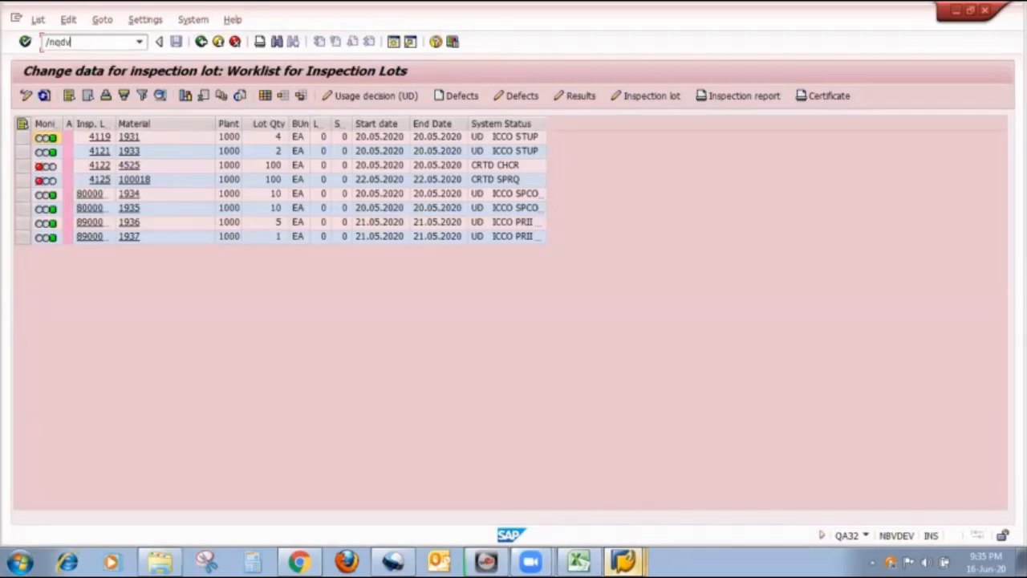
key("Return")
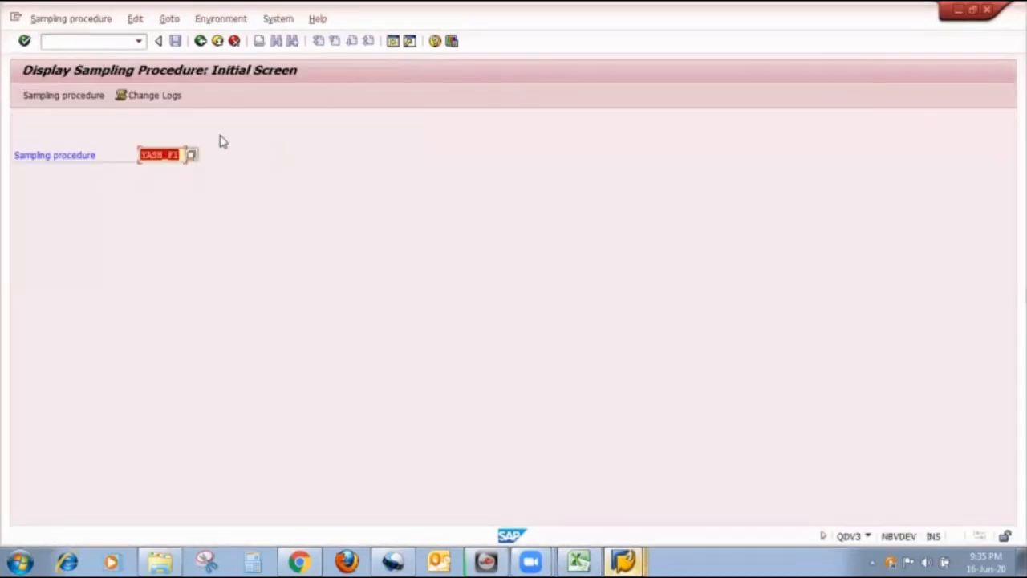
key("Return")
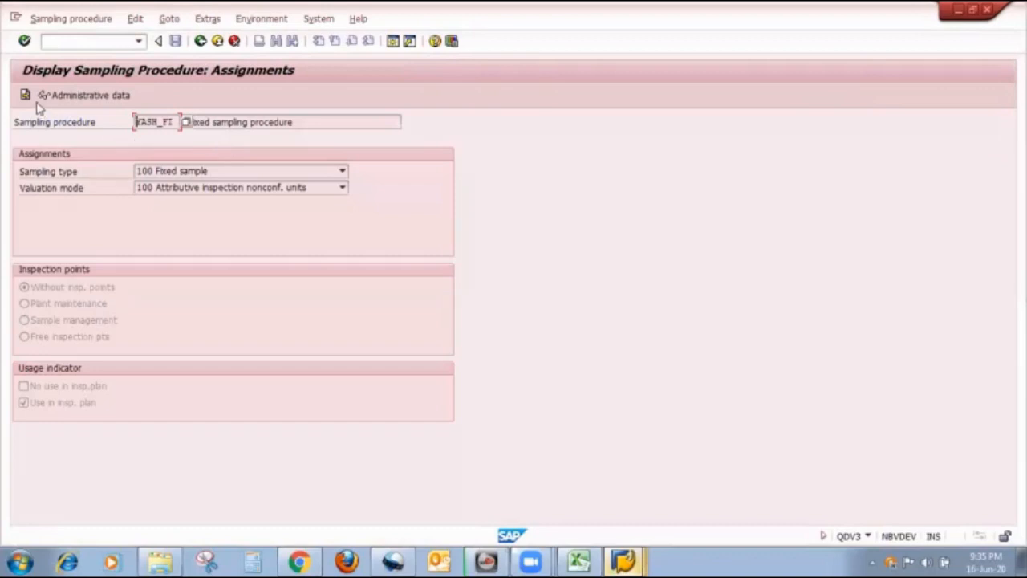
Show the fixed sampling procedure's special conditions and examine its sample size and acceptance number.
left_click(25, 94)
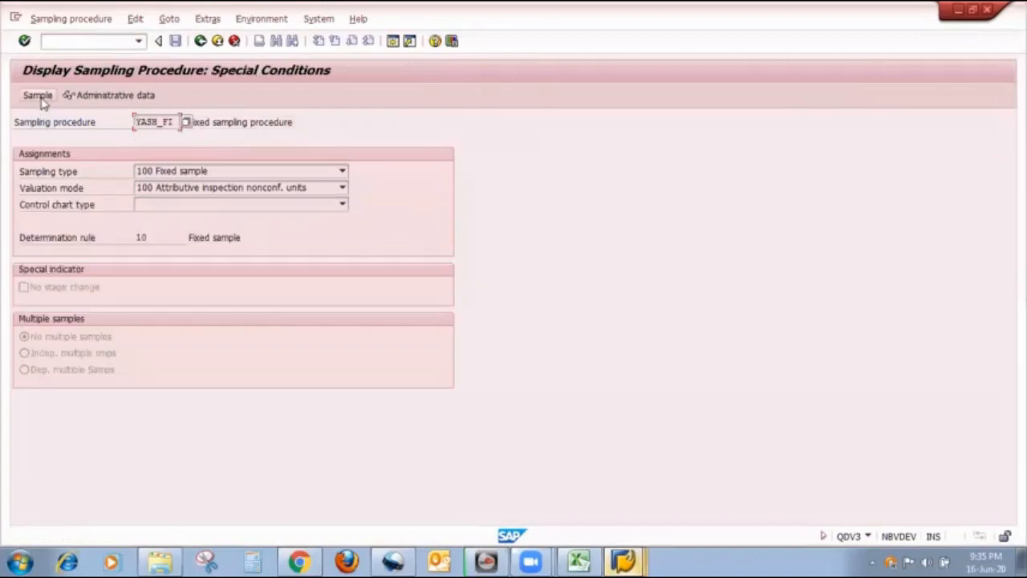
key("Return")
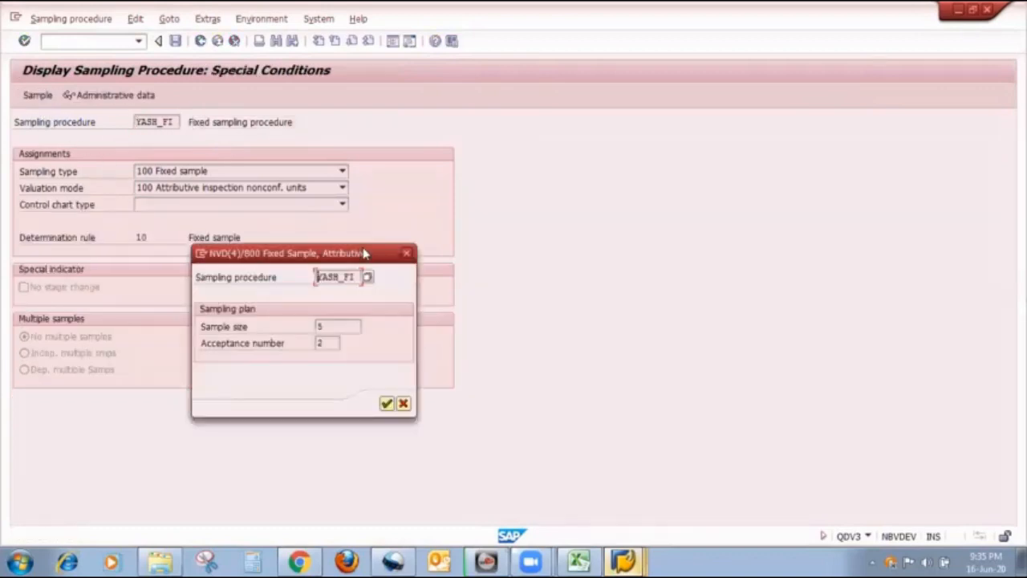
left_click_drag(365, 253, 538, 179)
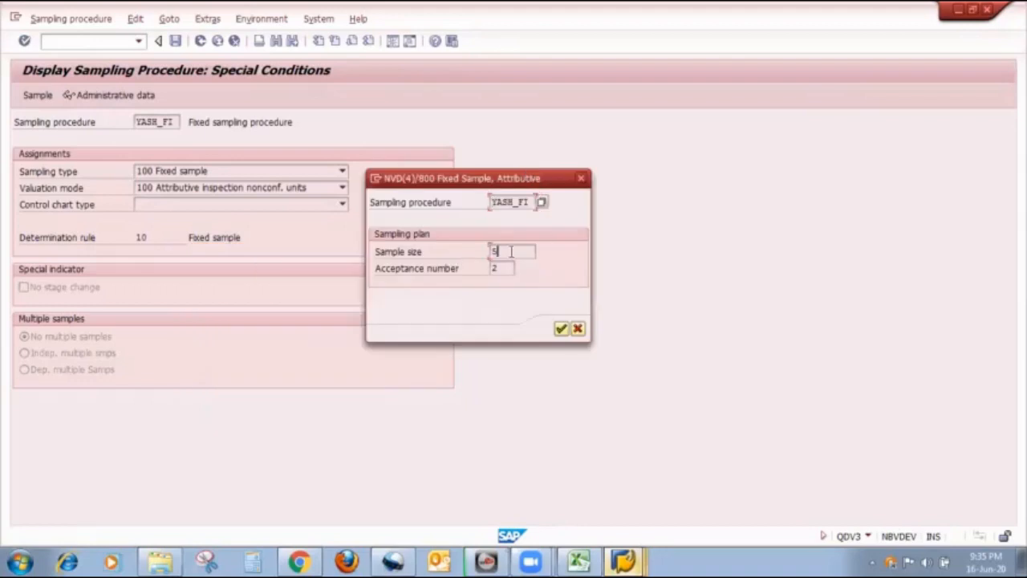
left_click(511, 251)
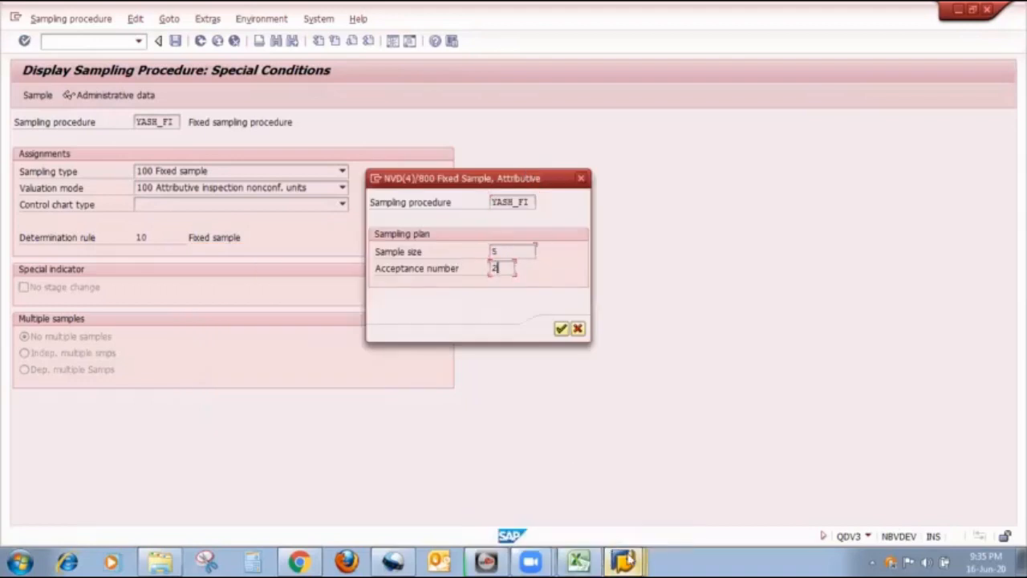
In the inspection lot creation session, start a lot for material 1936 with quantity 10 EA and accept automatic batch number allocation.
left_click(622, 560)
left_click(616, 478)
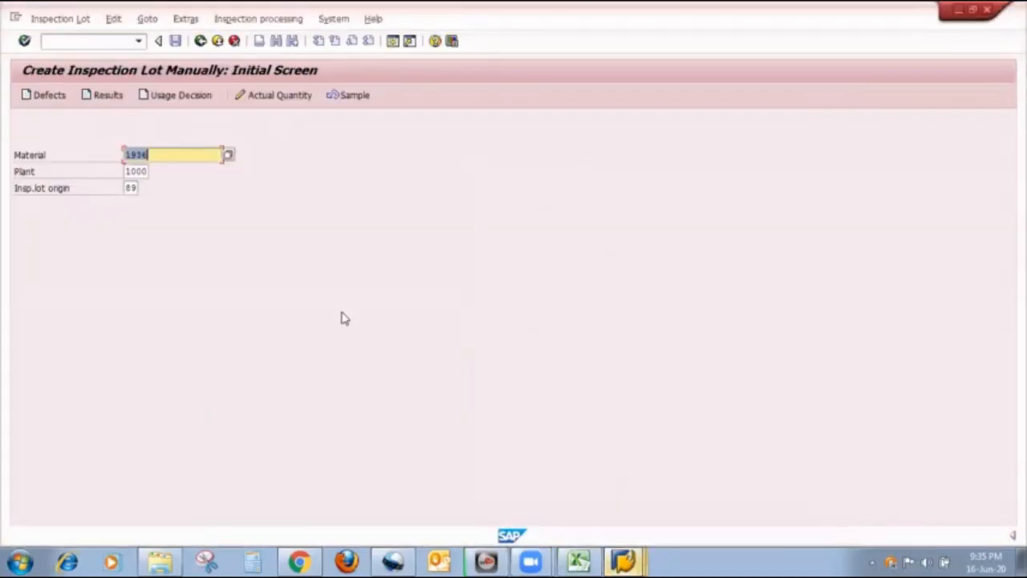
left_click(175, 153)
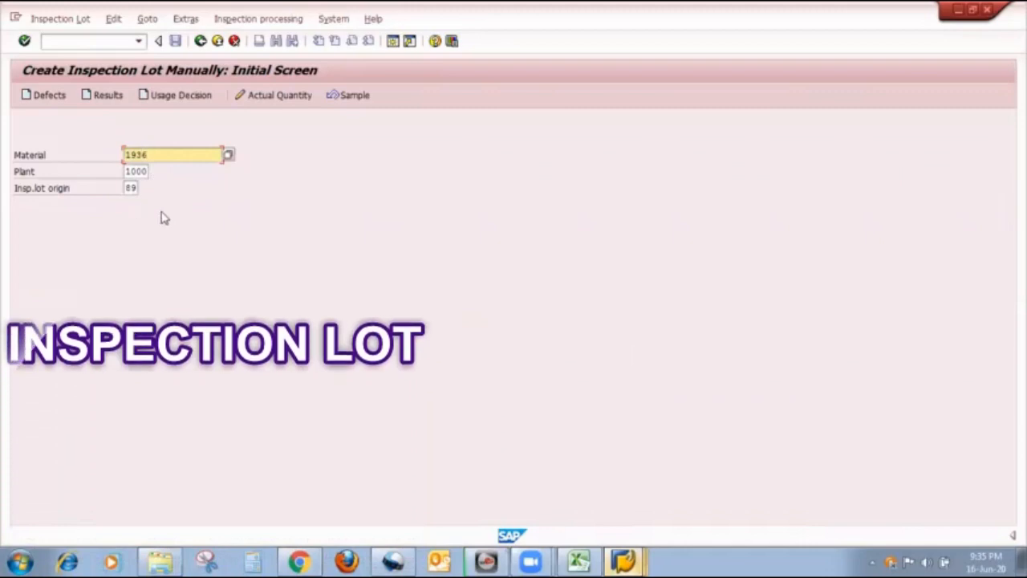
key("Return")
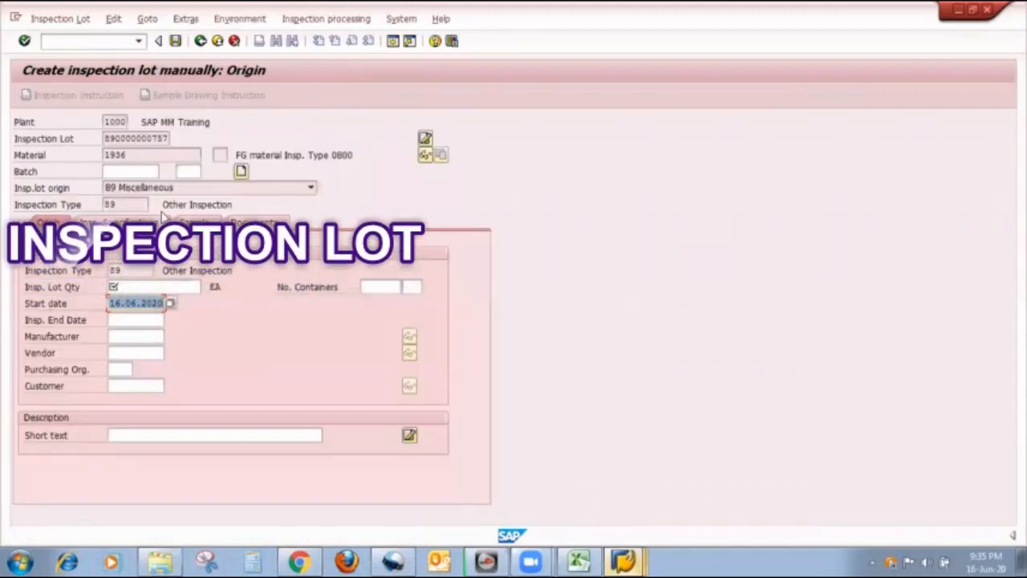
left_click(155, 287)
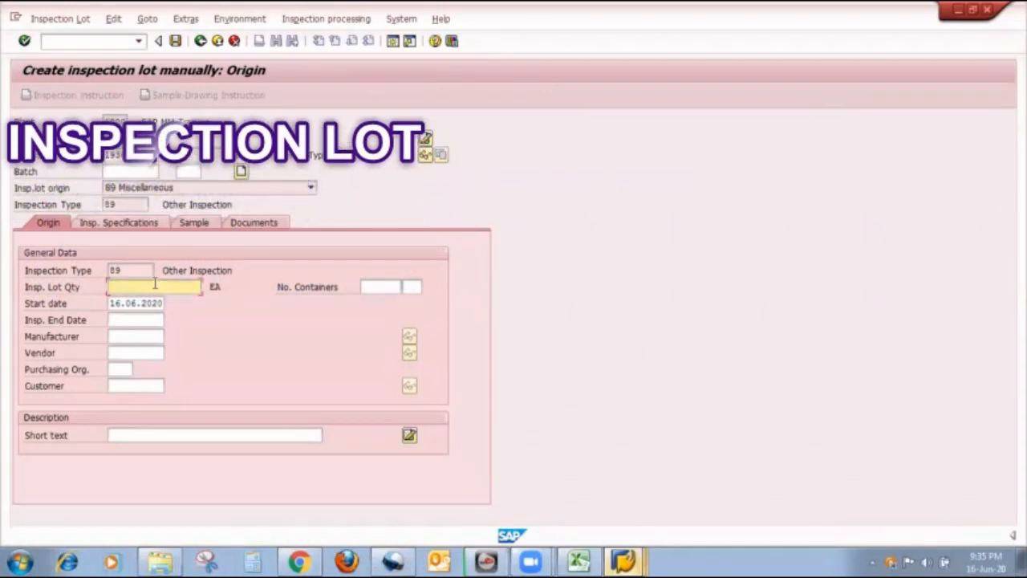
type("10")
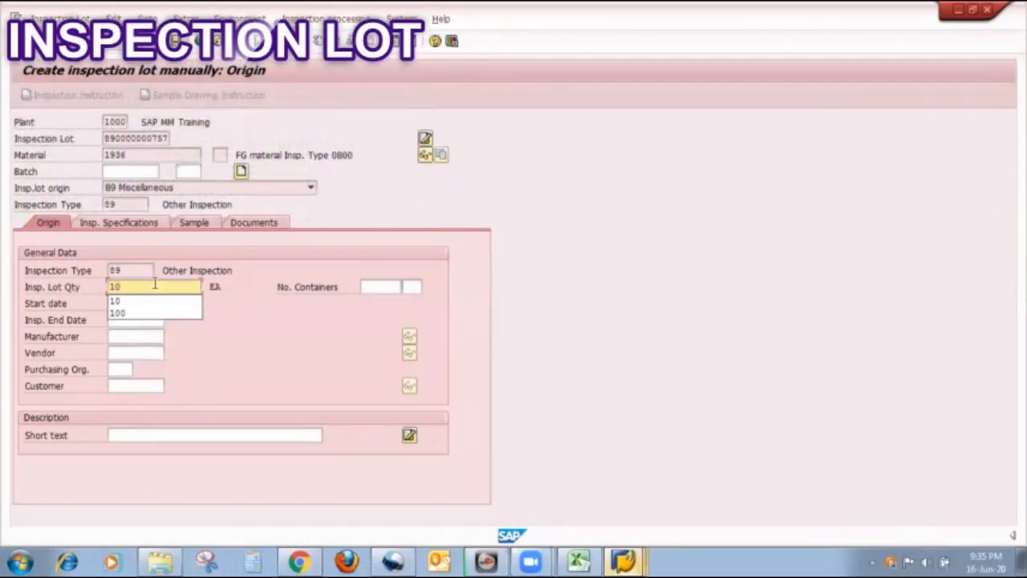
key("Return")
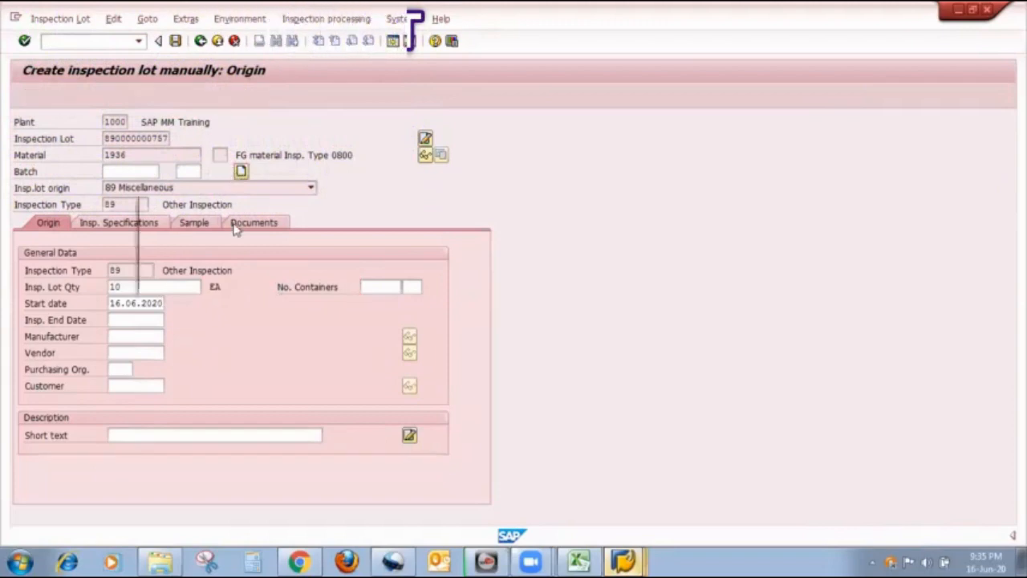
key("Return")
left_click(224, 275)
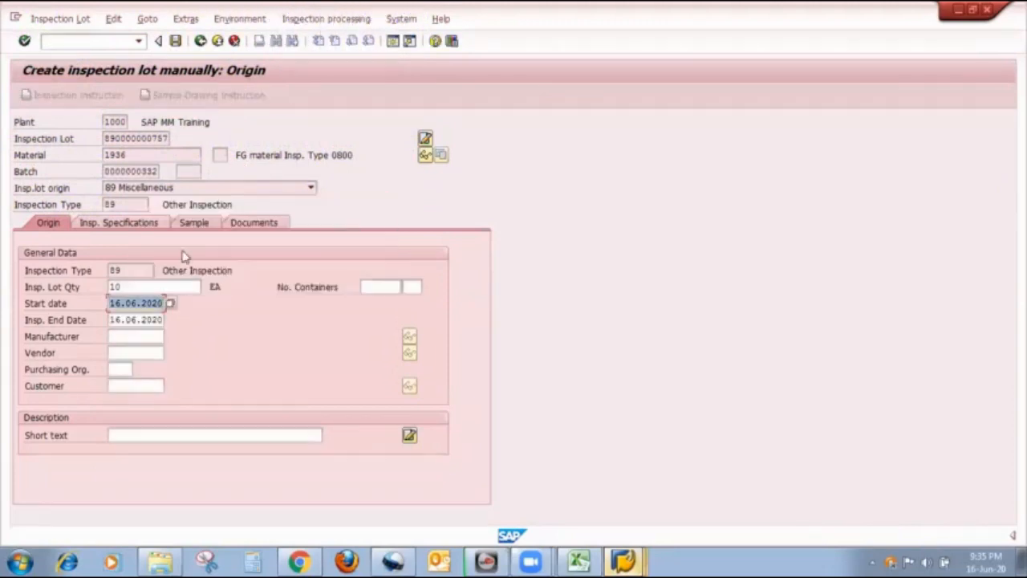
Assign the inspection plan to the 10 EA lot using the task list selection and calculate its sample.
left_click(140, 222)
left_click(120, 355)
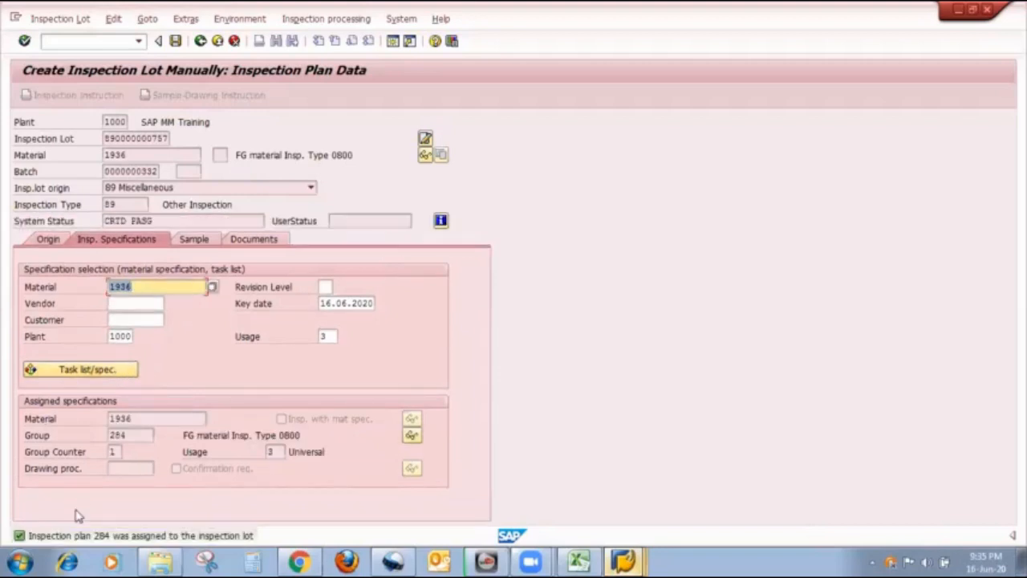
left_click(183, 242)
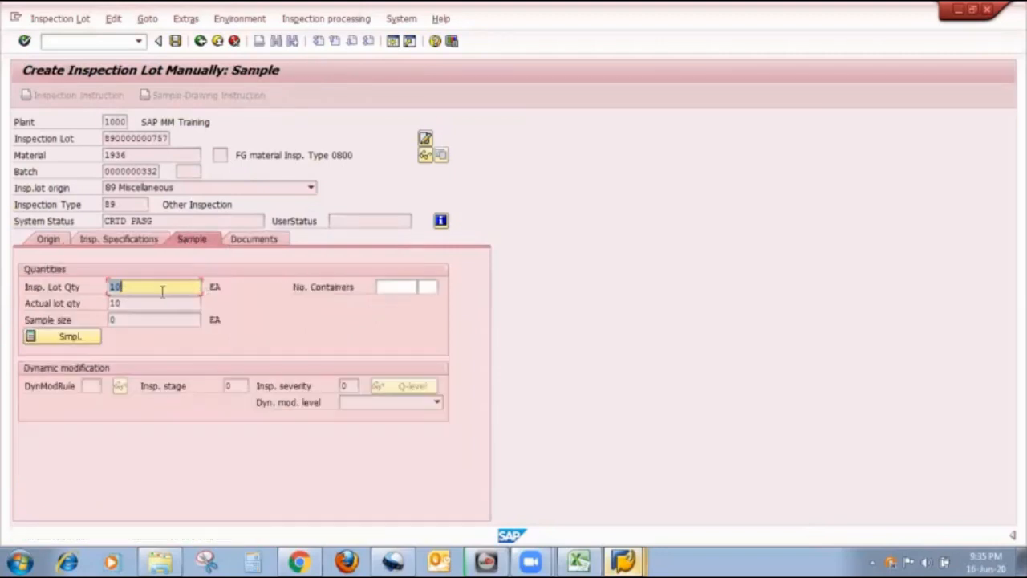
left_click(51, 340)
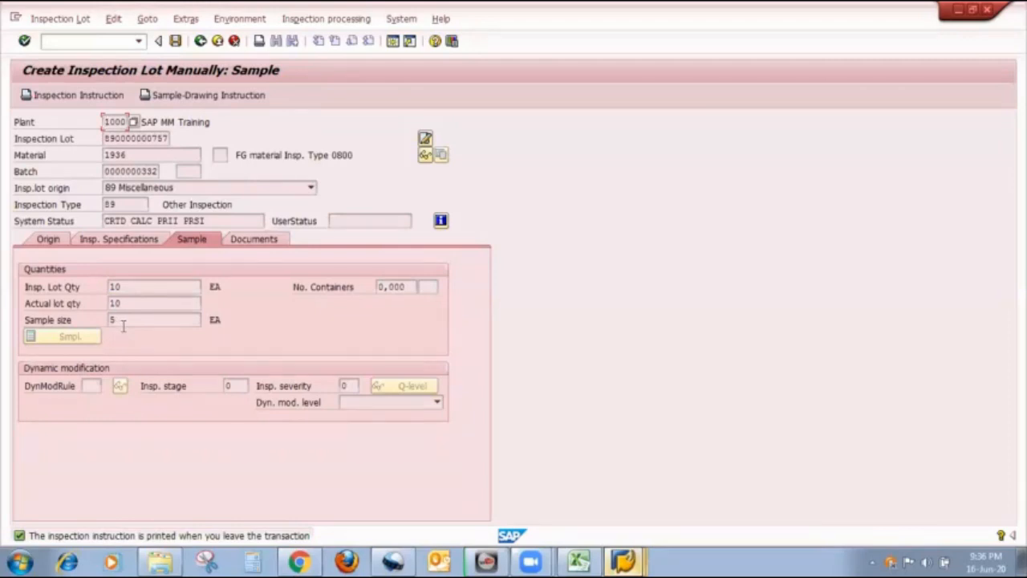
Compare the calculated sample with the sample size defined in the fixed sampling procedure and close the sampling plan details.
key("alt+Tab")
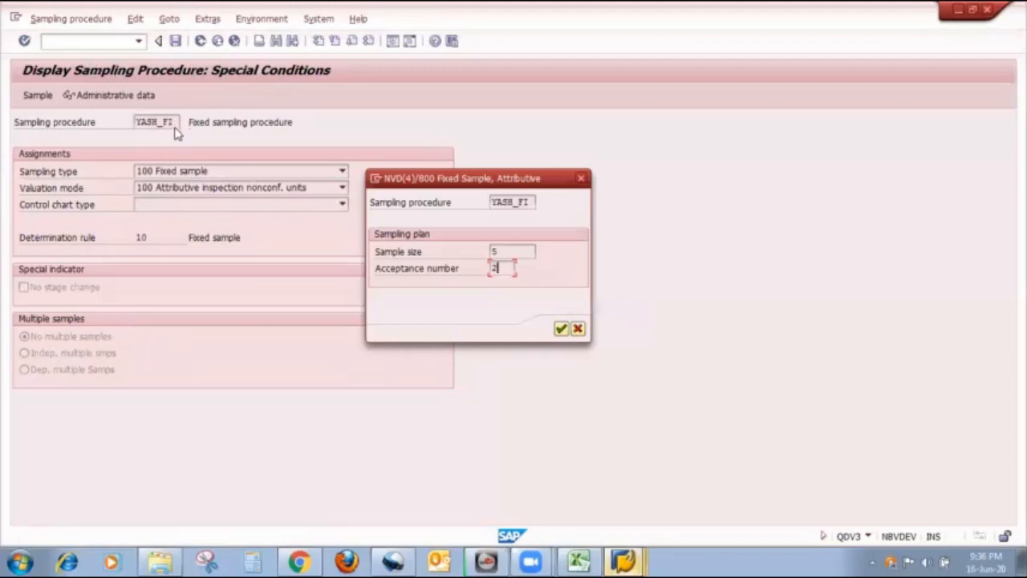
left_click(523, 250)
key("alt+Tab")
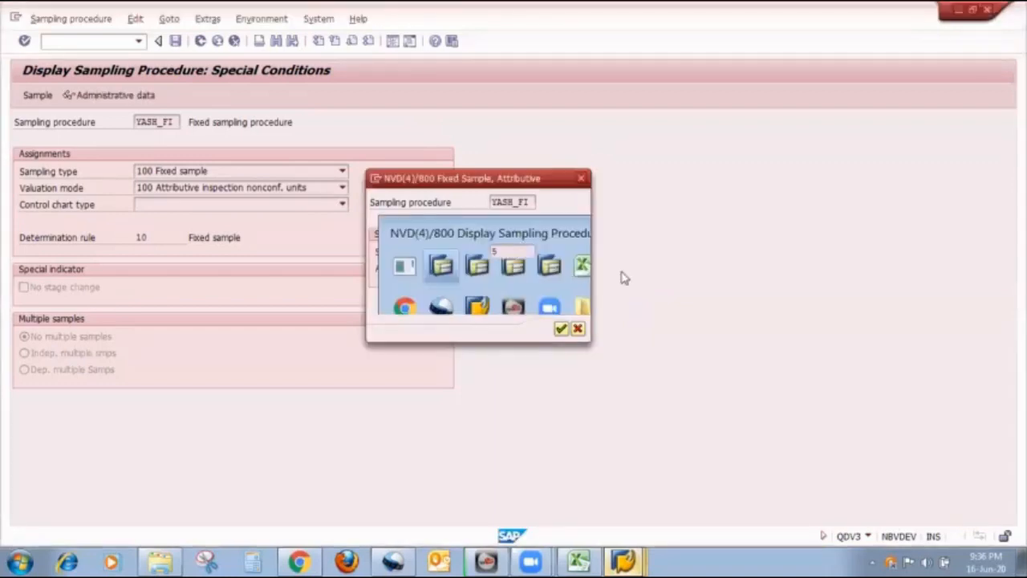
key("alt+Tab")
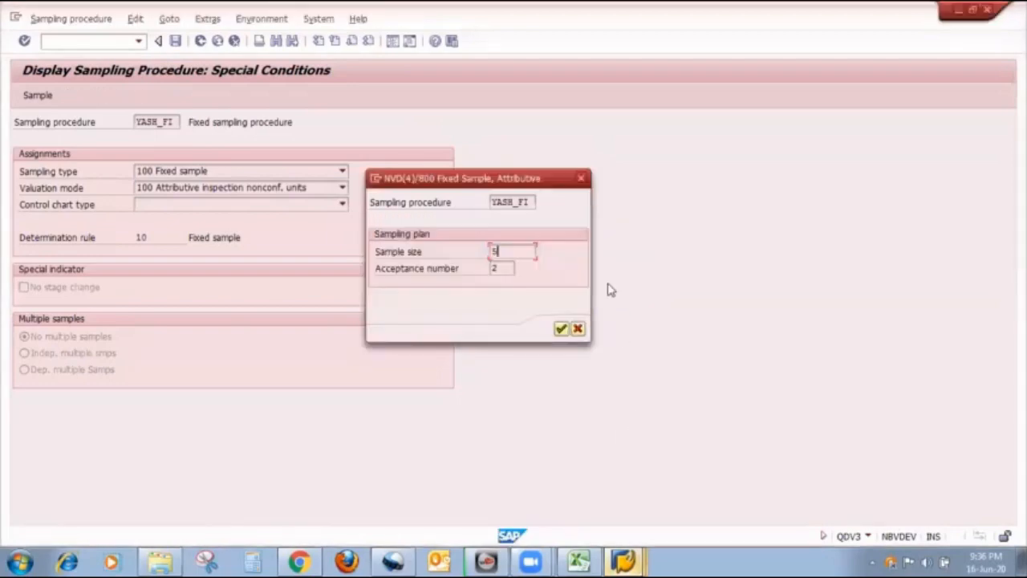
left_click(584, 181)
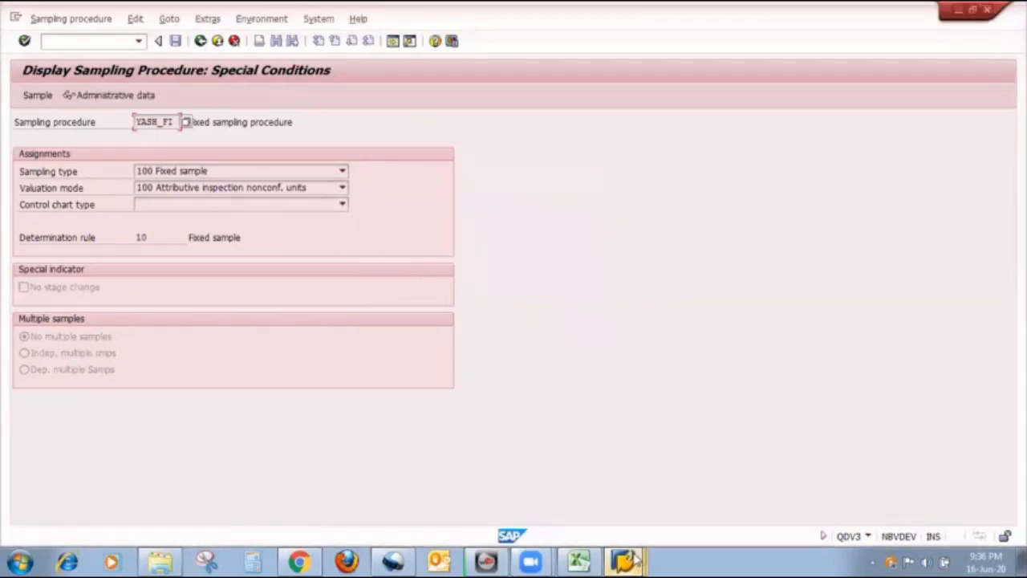
Return to the 10 EA inspection lot and leave it without saving the changes.
left_click(634, 561)
left_click(649, 502)
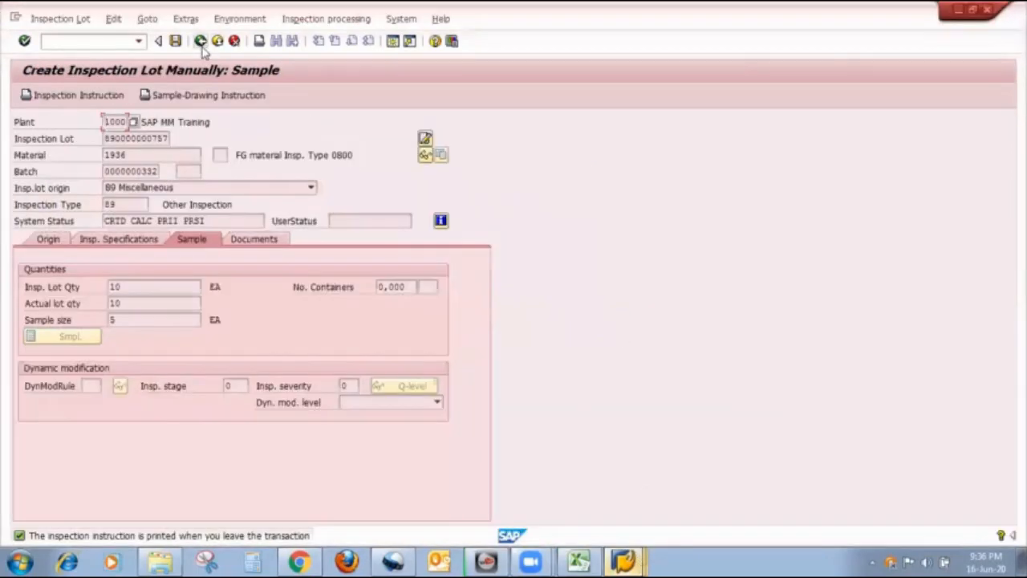
left_click(201, 43)
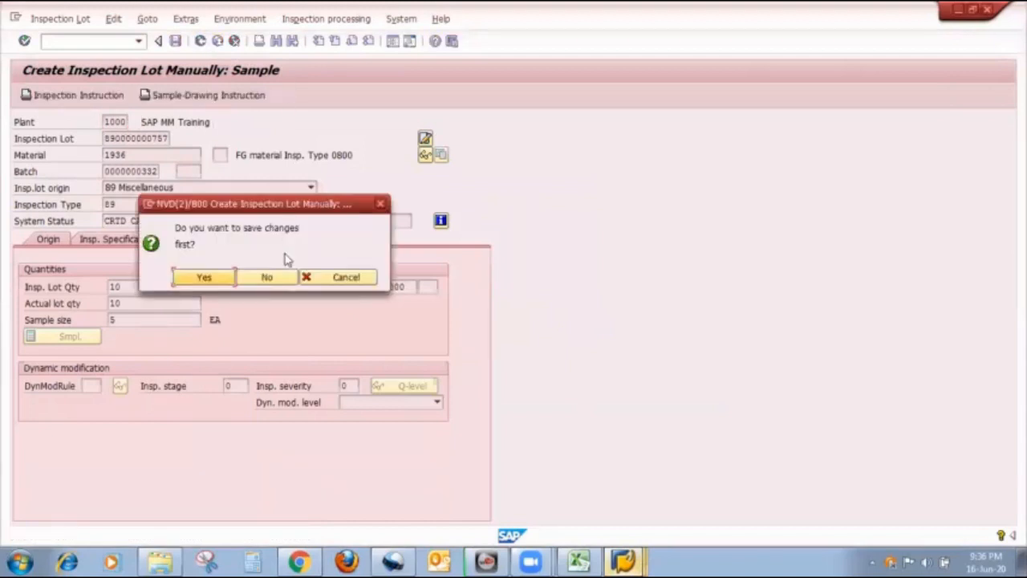
left_click(267, 276)
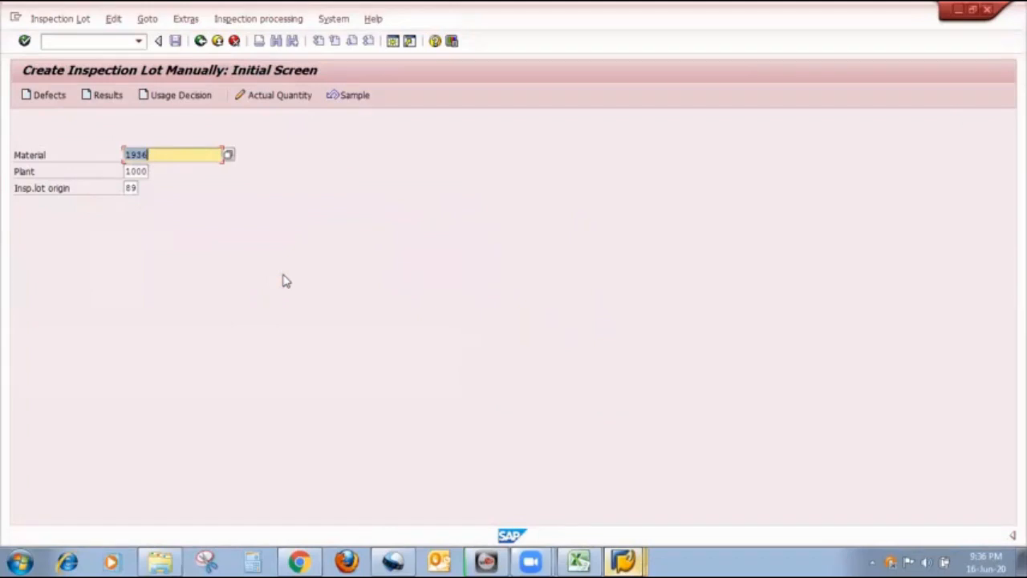
Start a new inspection lot for material 1936 with quantity 100 EA and accept automatic batch number allocation.
key("Return")
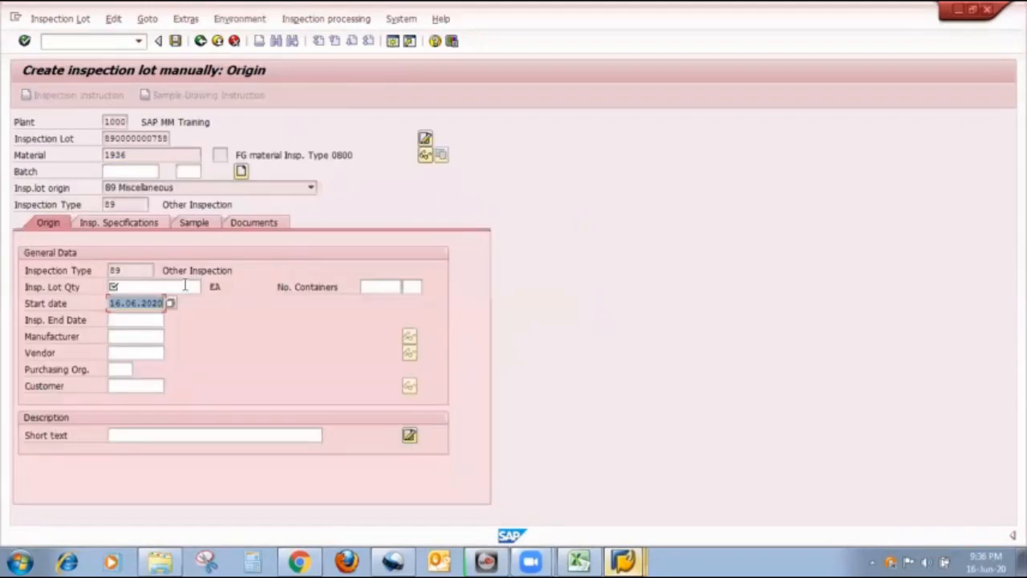
left_click(180, 287)
type("100")
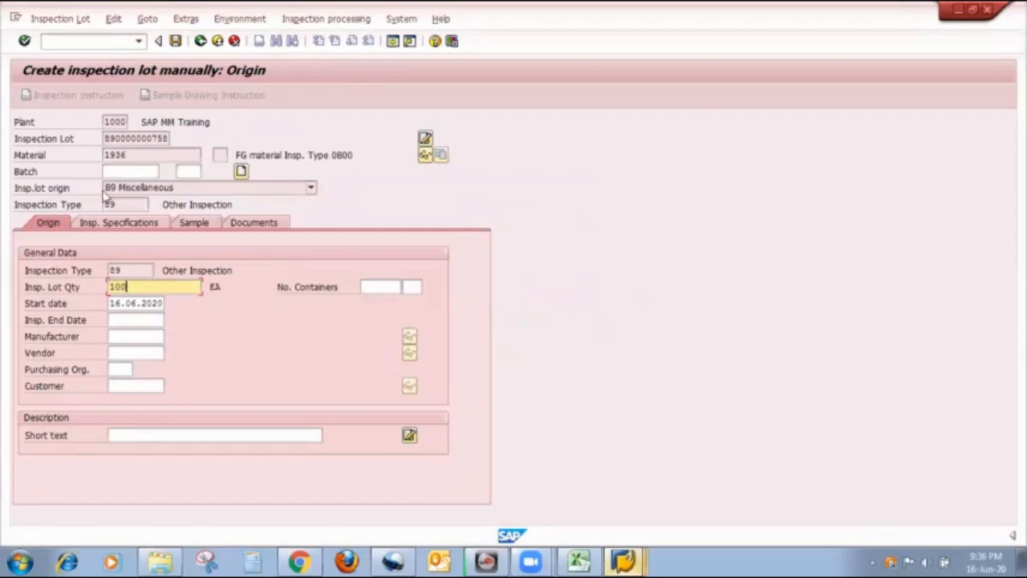
key("Return")
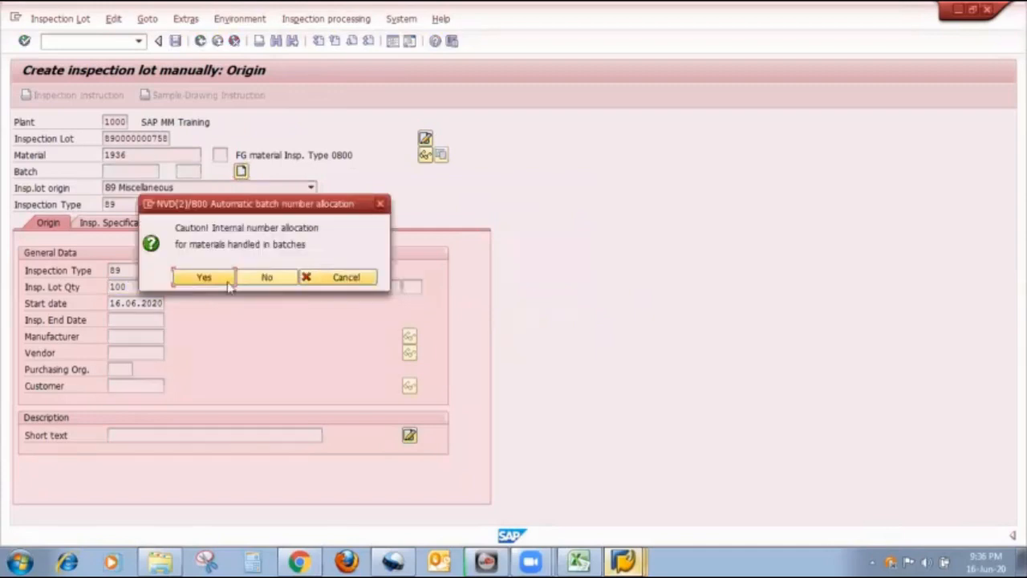
left_click(210, 281)
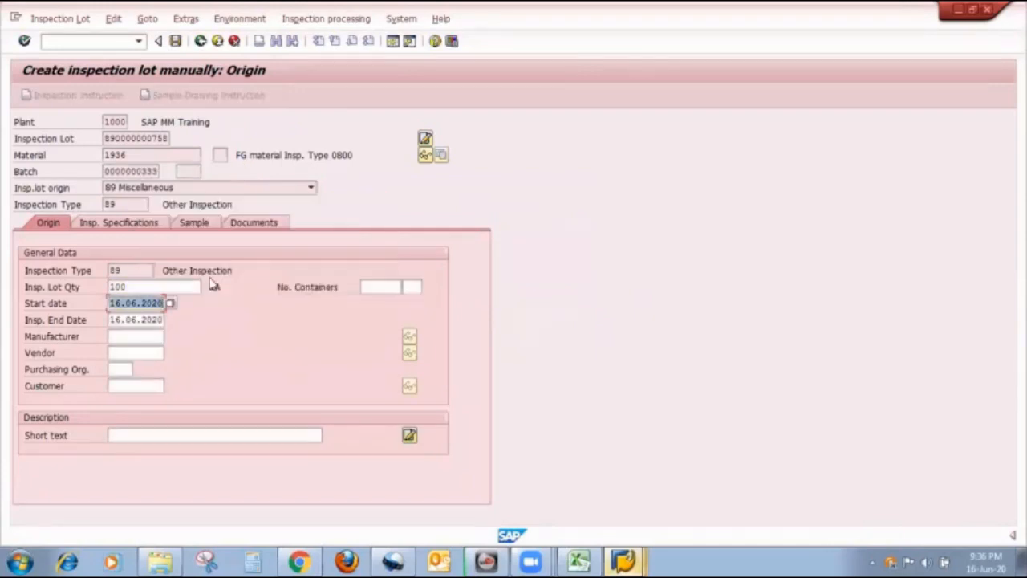
Assign the inspection plan to the 100 EA lot and calculate its sample.
left_click(101, 223)
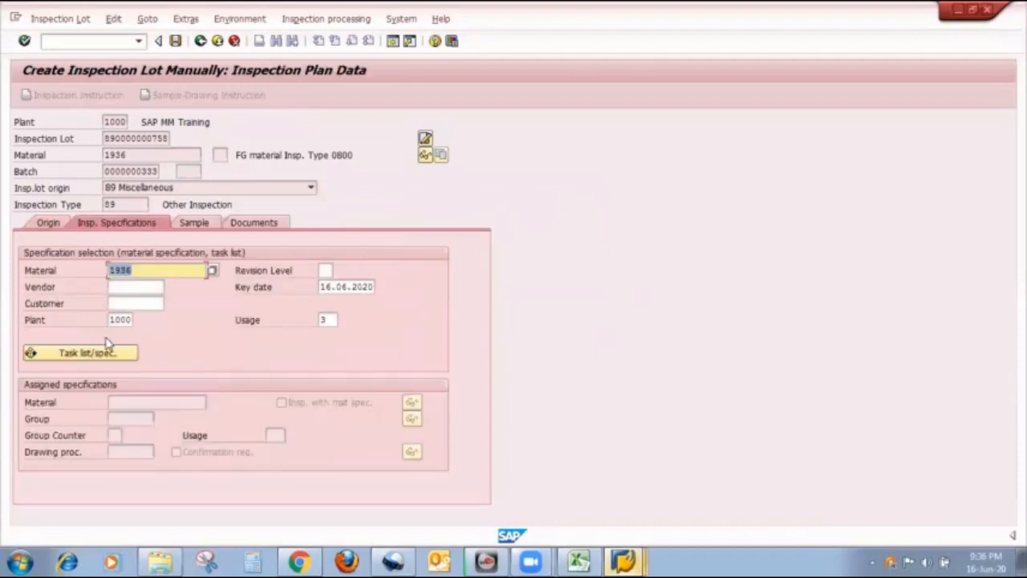
left_click(108, 356)
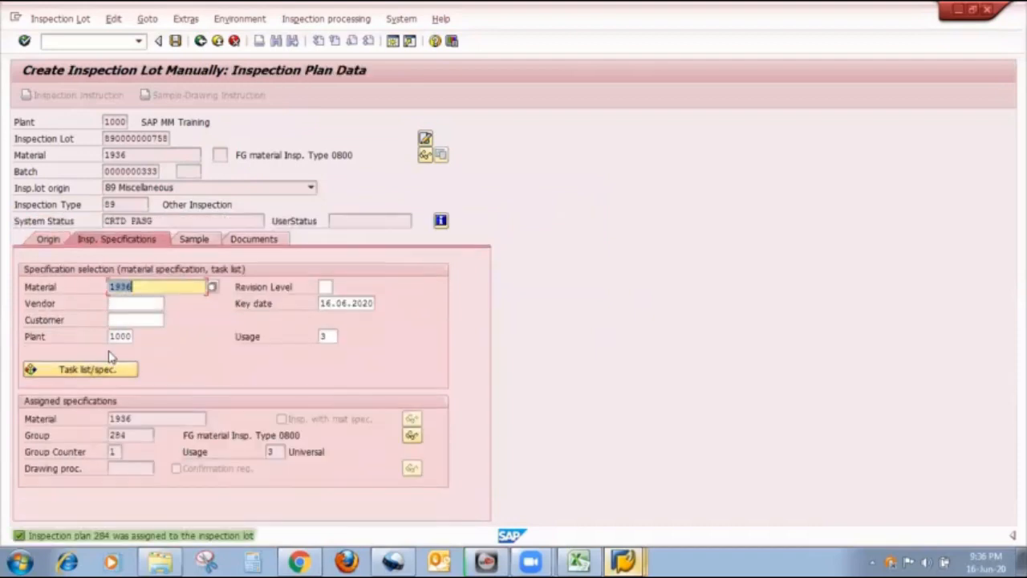
left_click(202, 239)
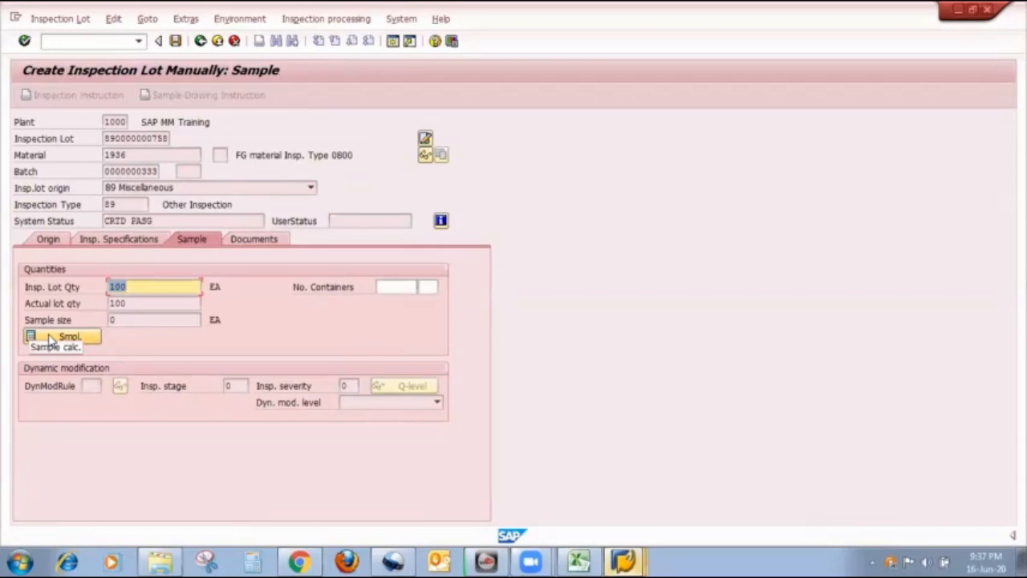
left_click(50, 337)
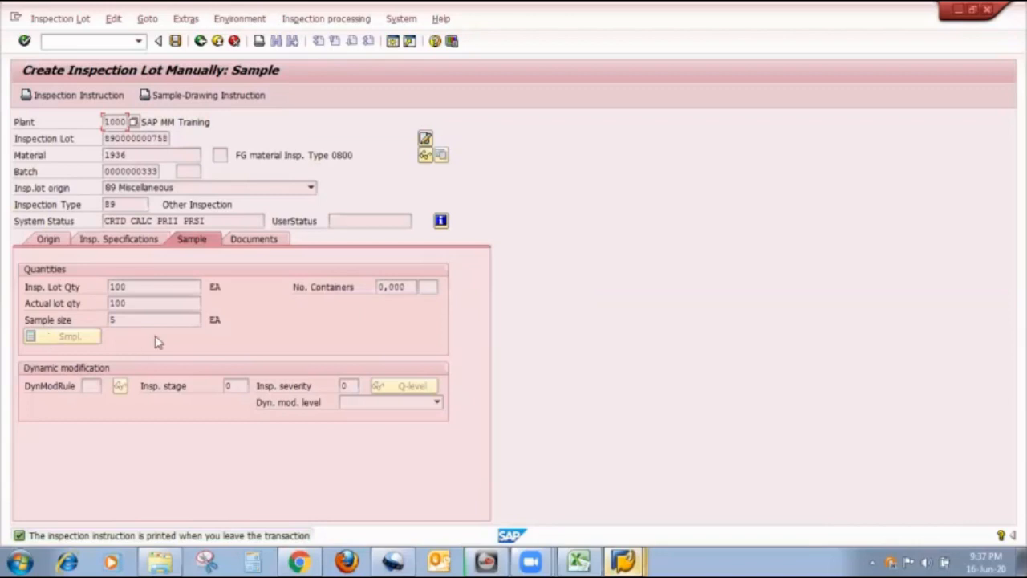
Discard the 100 EA lot and start another for material 1936 with quantity 1000 EA, accepting automatic batch number allocation.
key("F3")
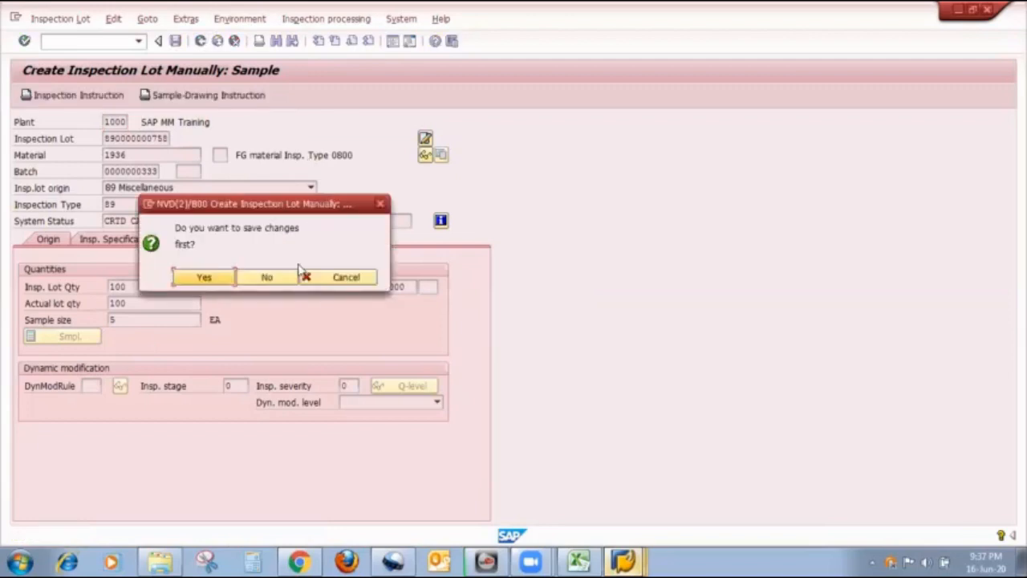
left_click(268, 276)
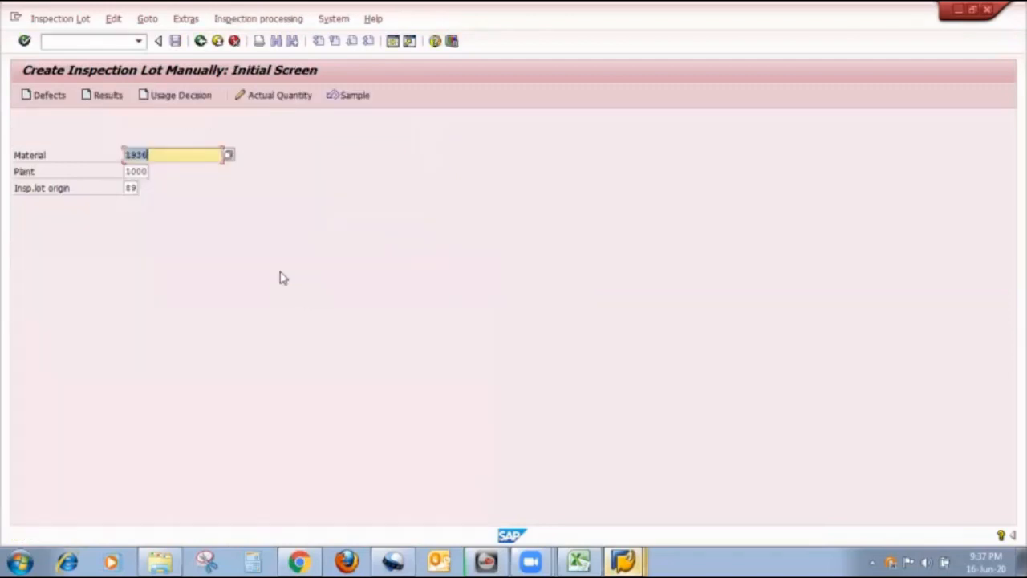
key("Return")
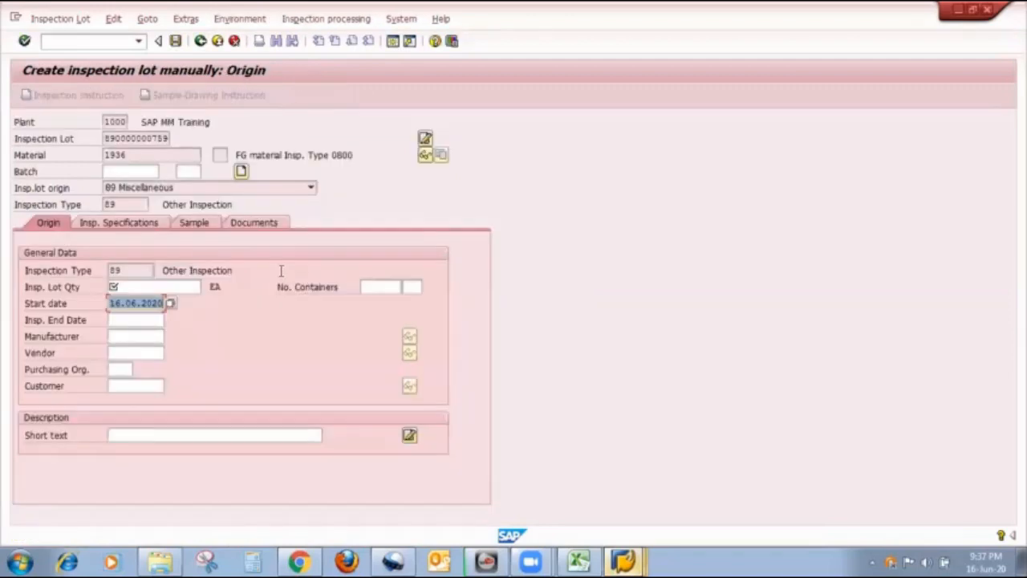
left_click(147, 286)
type("1000")
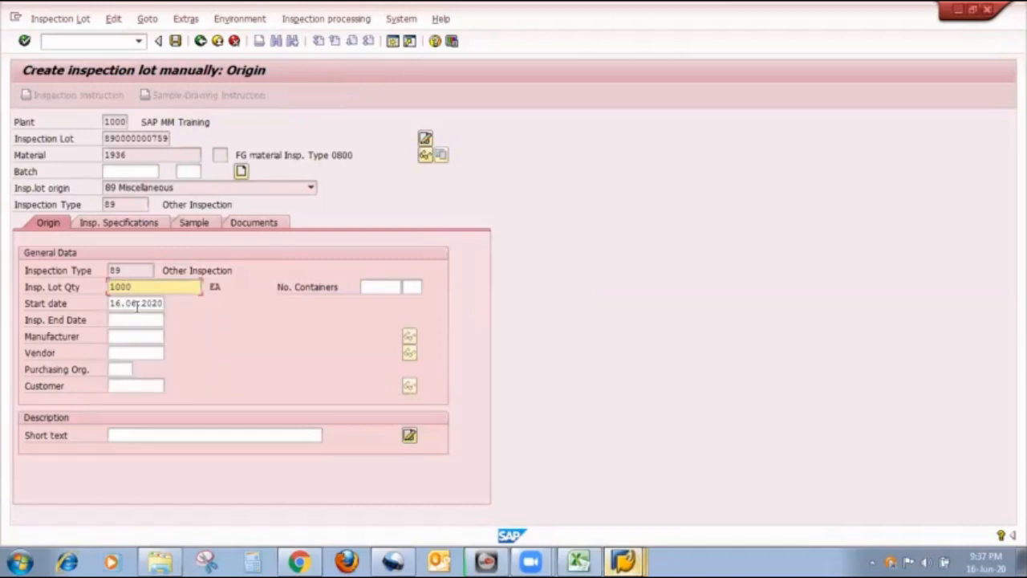
left_click(129, 225)
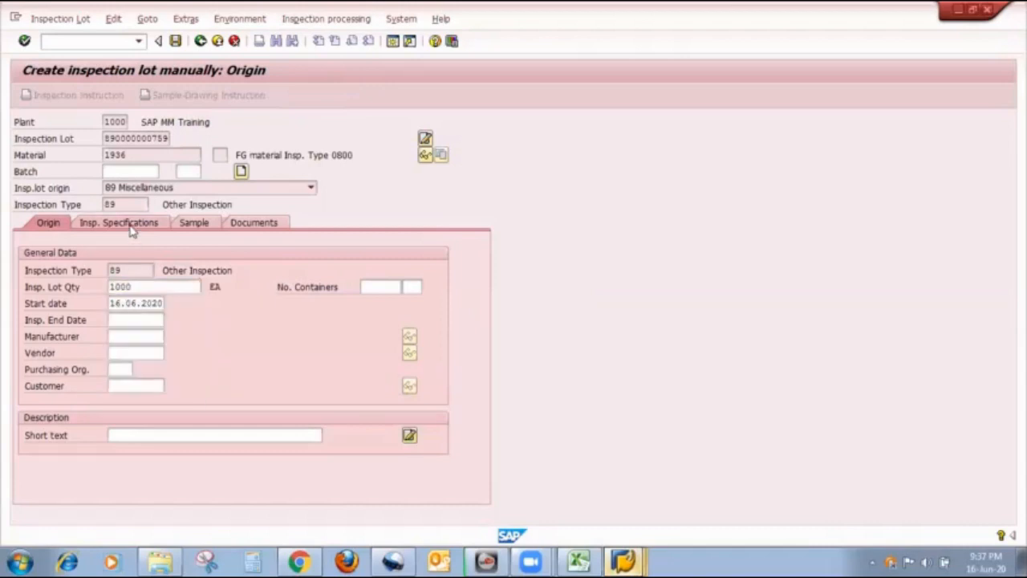
left_click(242, 173)
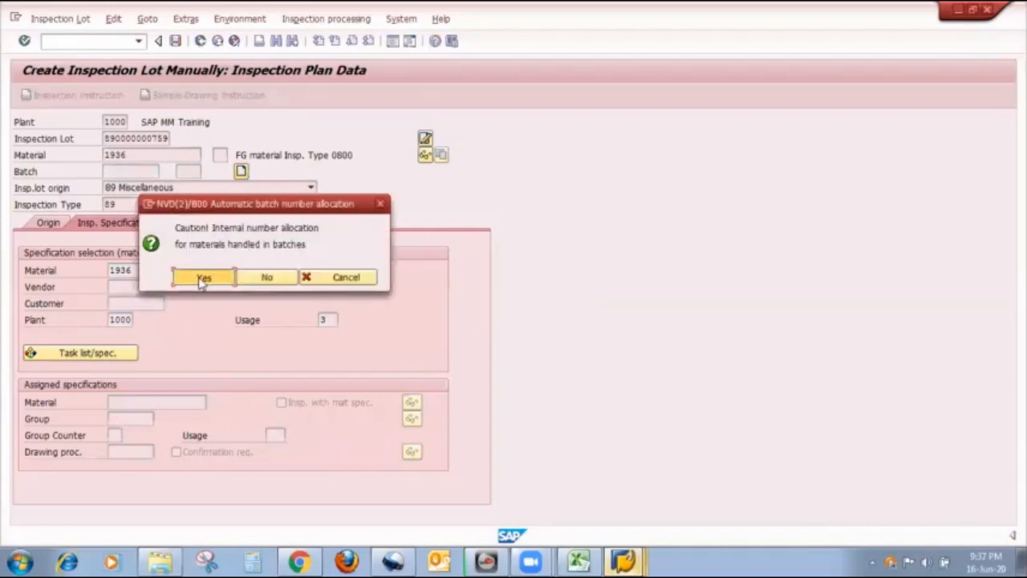
left_click(203, 278)
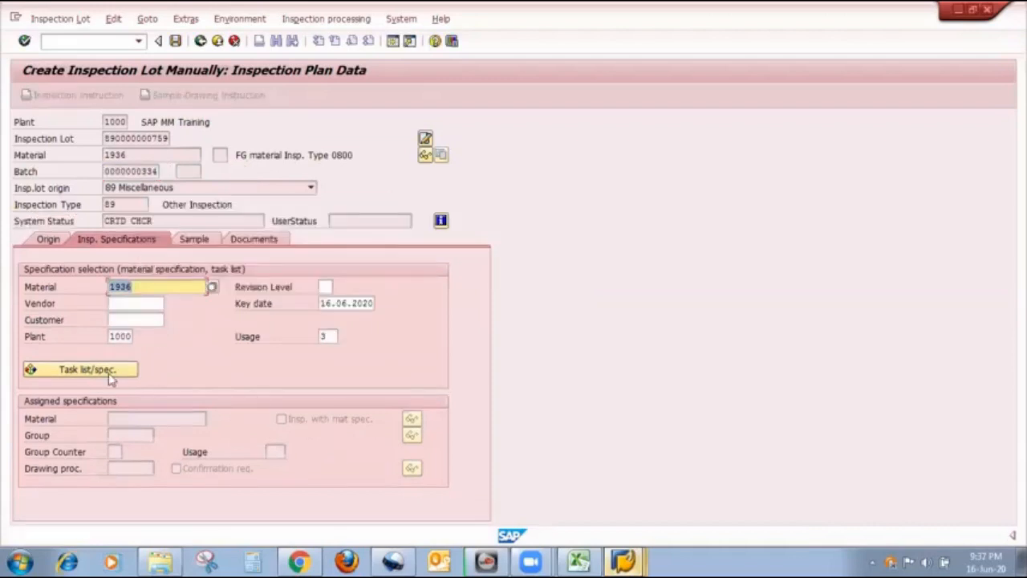
Assign the inspection plan to the 1000 EA lot and calculate its sample.
left_click(96, 377)
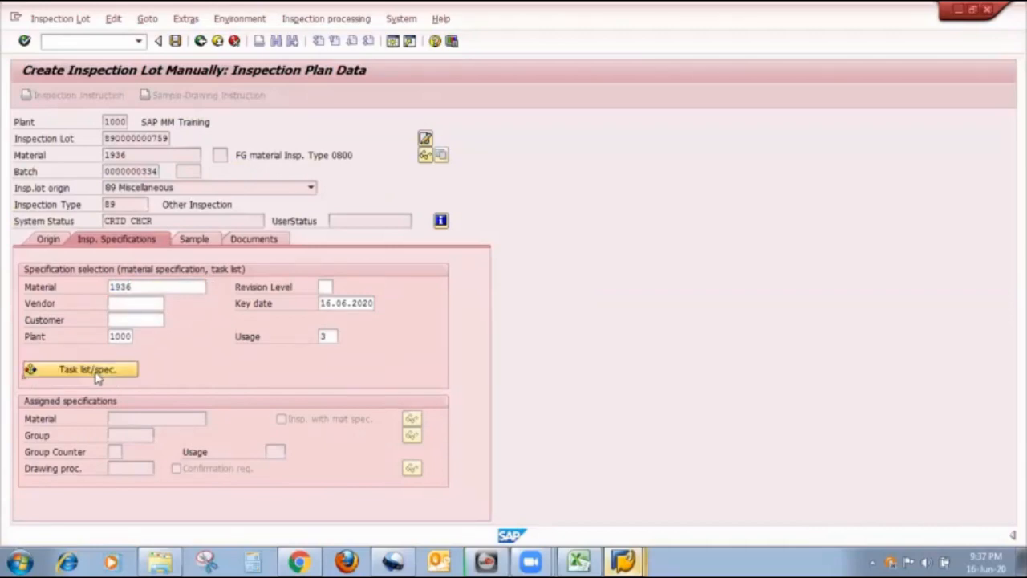
left_click(194, 239)
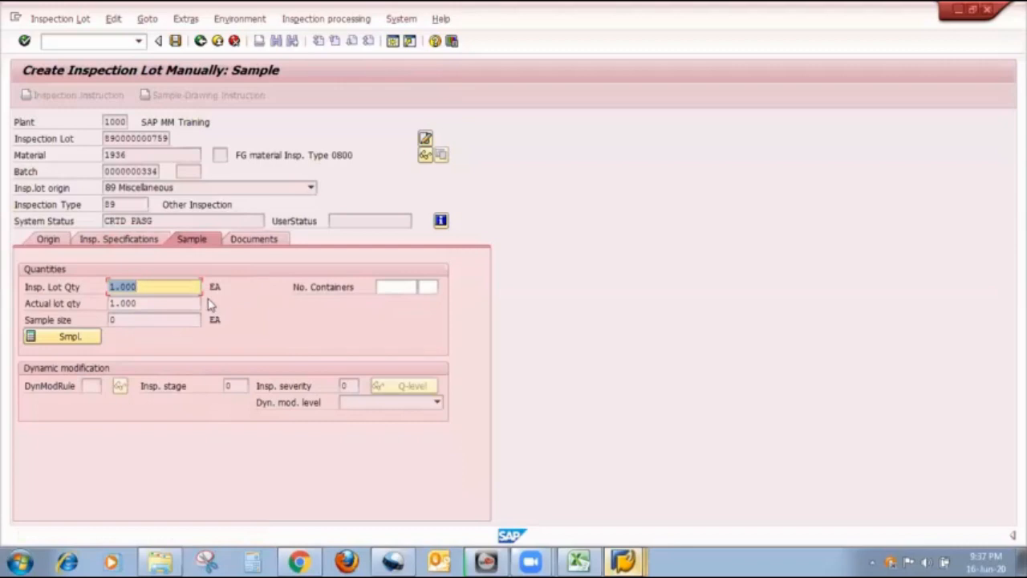
left_click(46, 338)
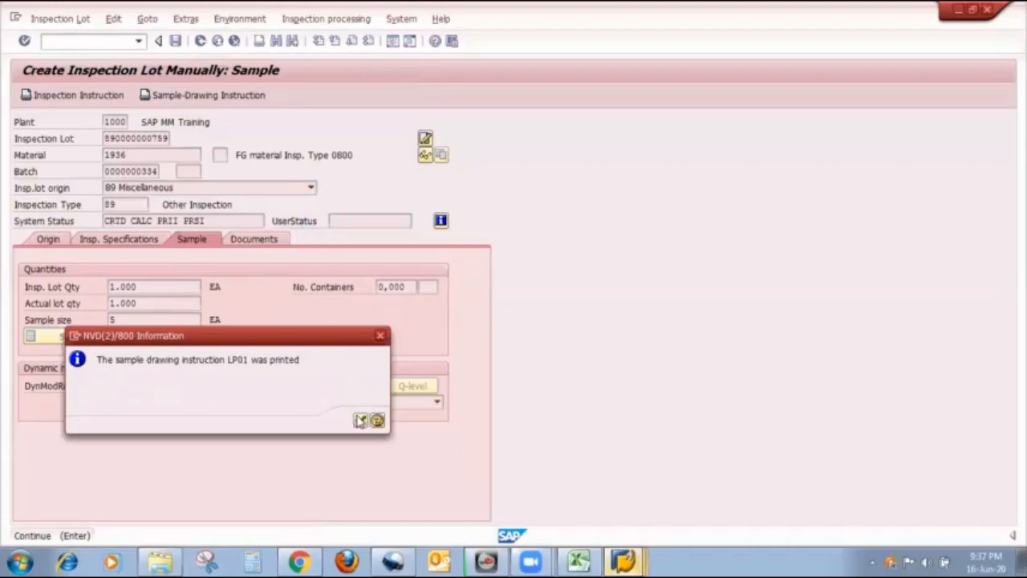
Finish saving the 1000 EA inspection lot and list plant 1000's inspection lots created from 09.06.2020 to 16.06.2020.
left_click(360, 420)
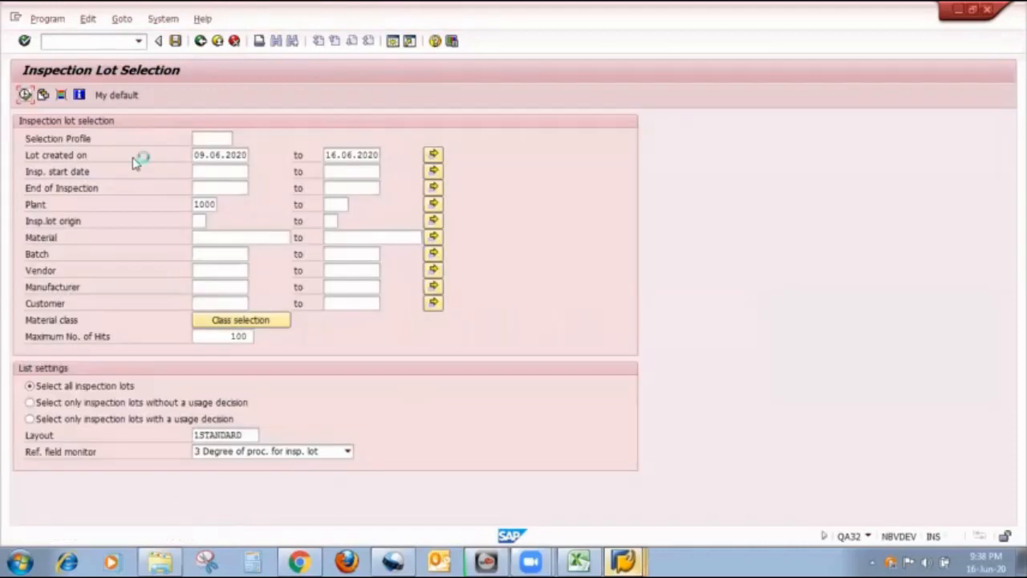
key("F8")
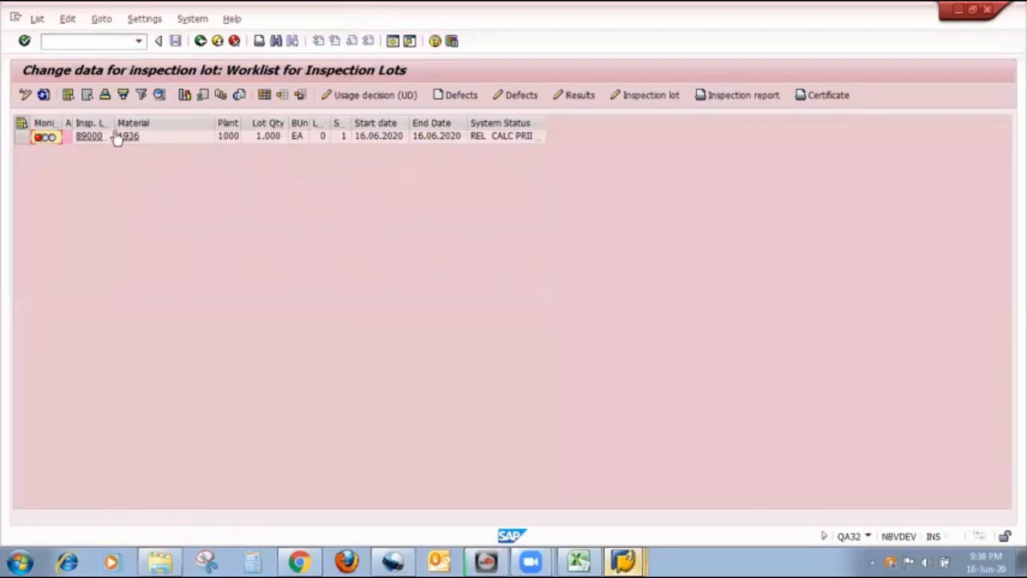
Apply a saved layout to the inspection lot worklist and widen the System Status column to show the full status.
double_click(114, 123)
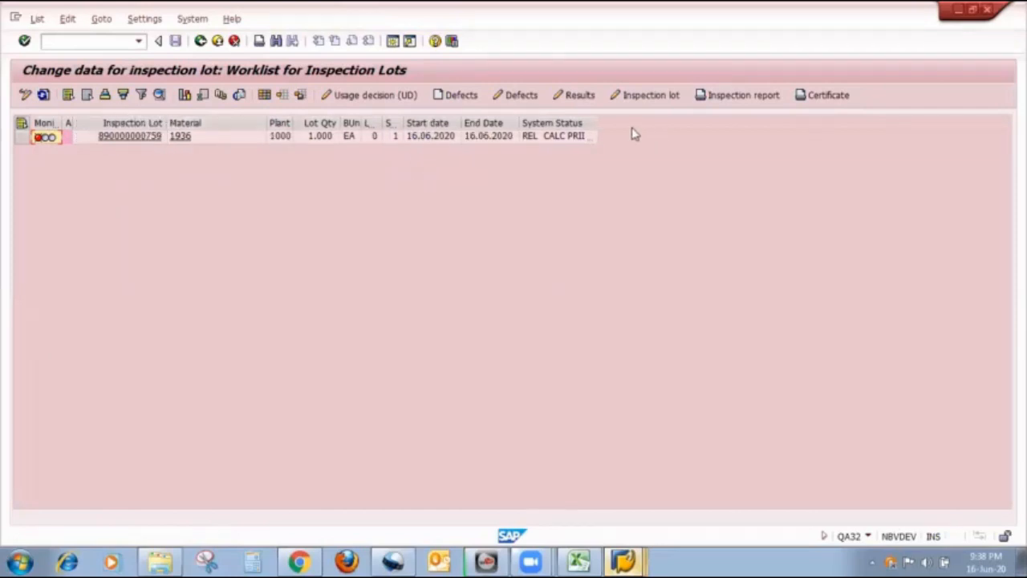
left_click(282, 95)
double_click(153, 206)
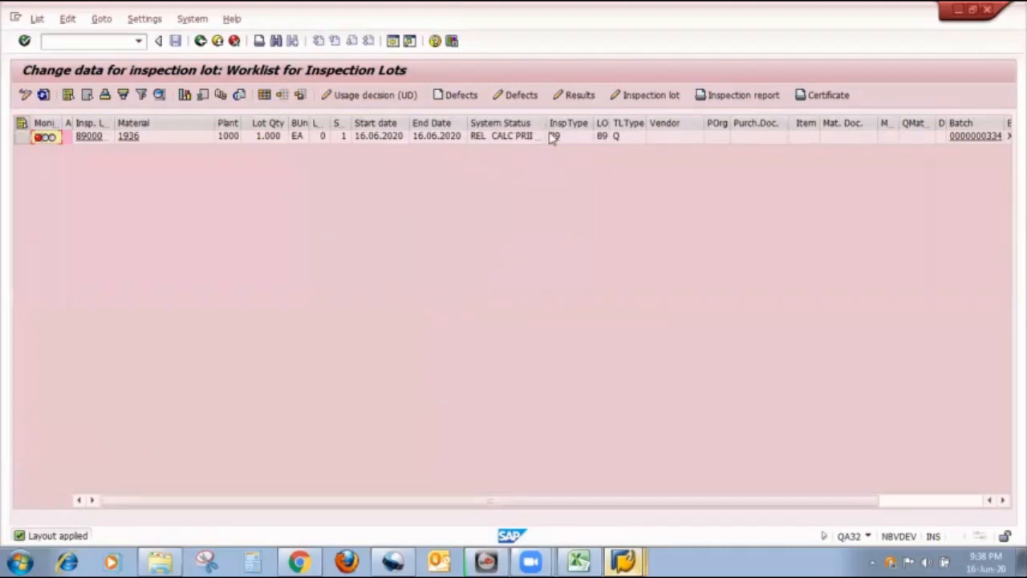
left_click_drag(547, 122, 592, 114)
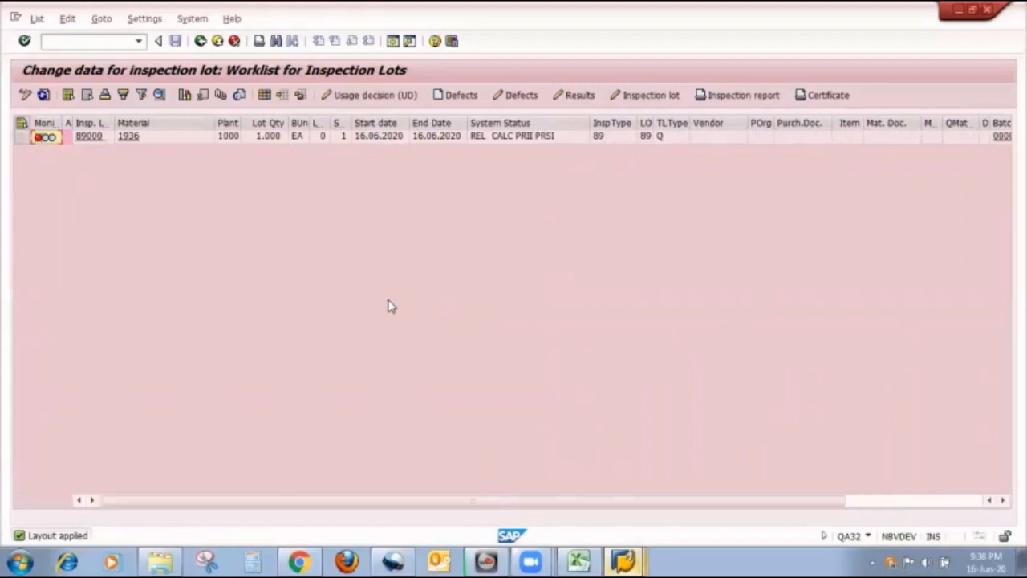
In the sampling procedure session, open master inspection characteristic METER2 of plant 1000 with transaction QS23 and view its control indicators.
left_click(630, 560)
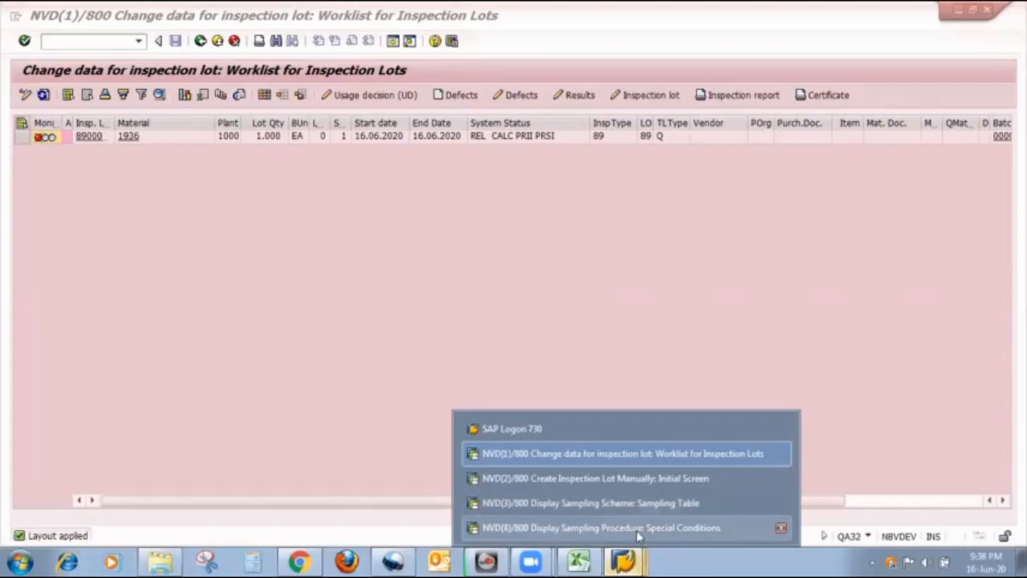
left_click(637, 528)
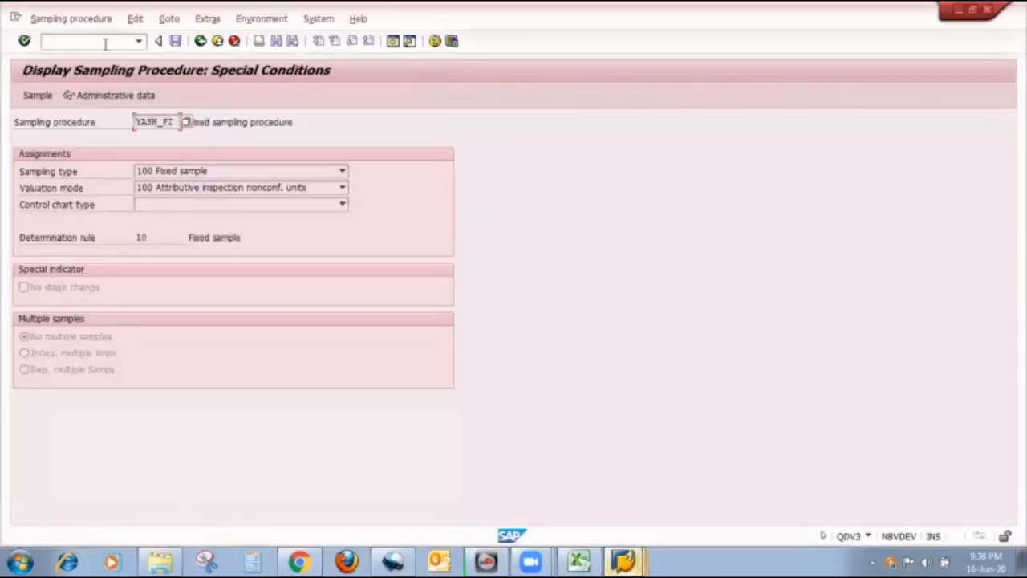
left_click(105, 42)
type("/nqs23")
key("Return")
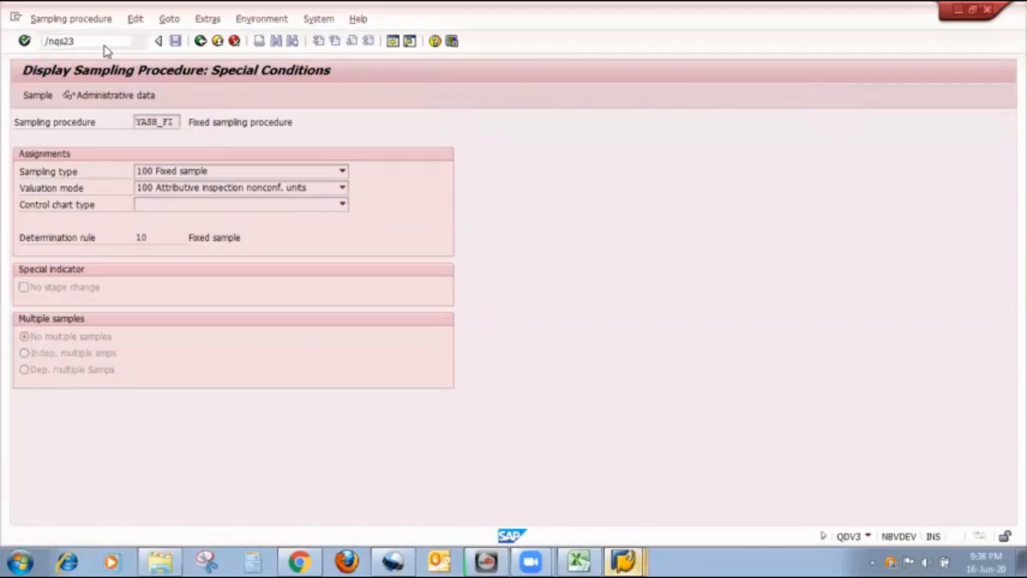
key("Return")
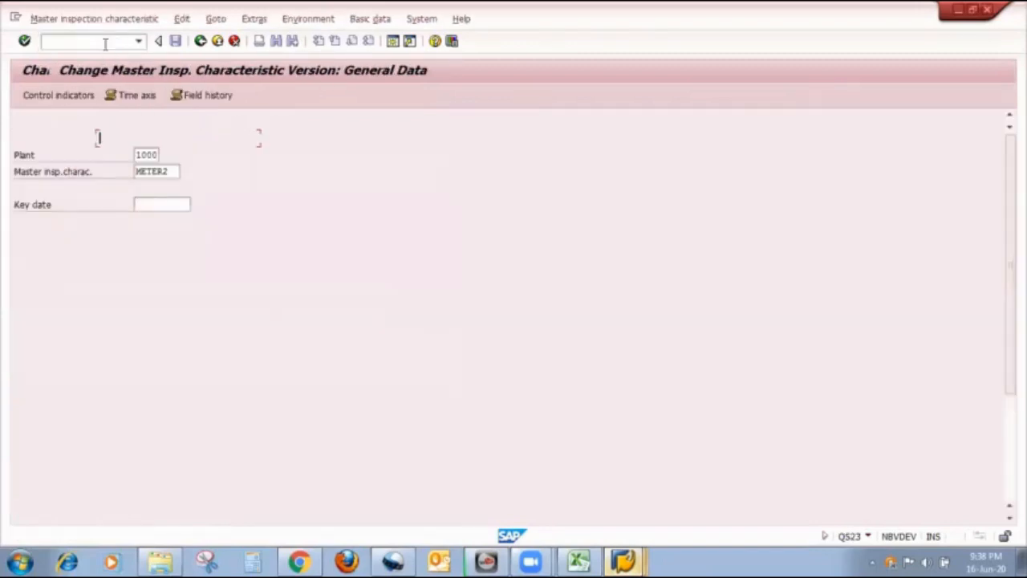
left_click(57, 95)
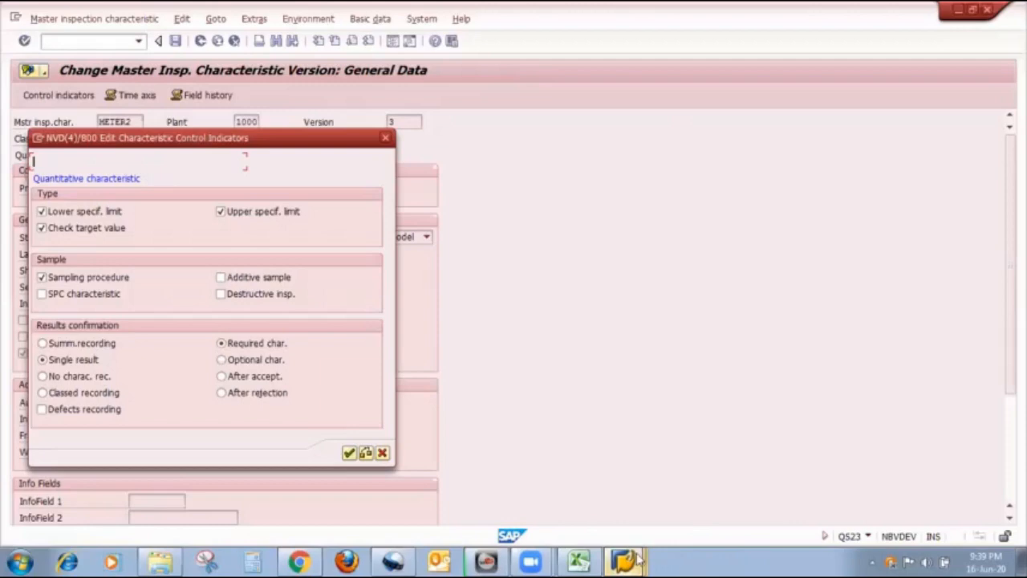
Return to the inspection lot worklist and open results recording for material 1936's 1000 EA lot.
mouse_move(624, 559)
left_click(607, 481)
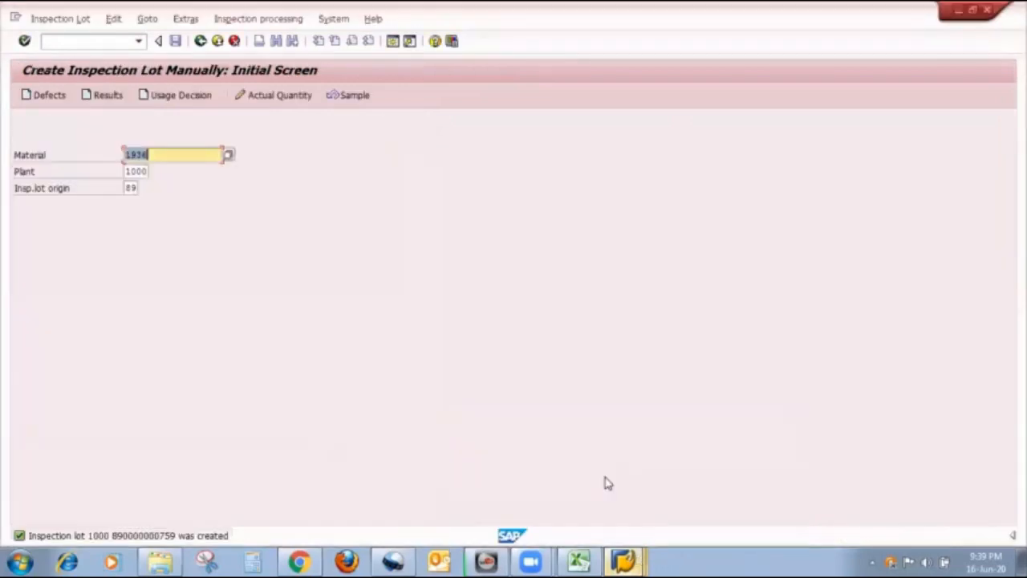
mouse_move(652, 548)
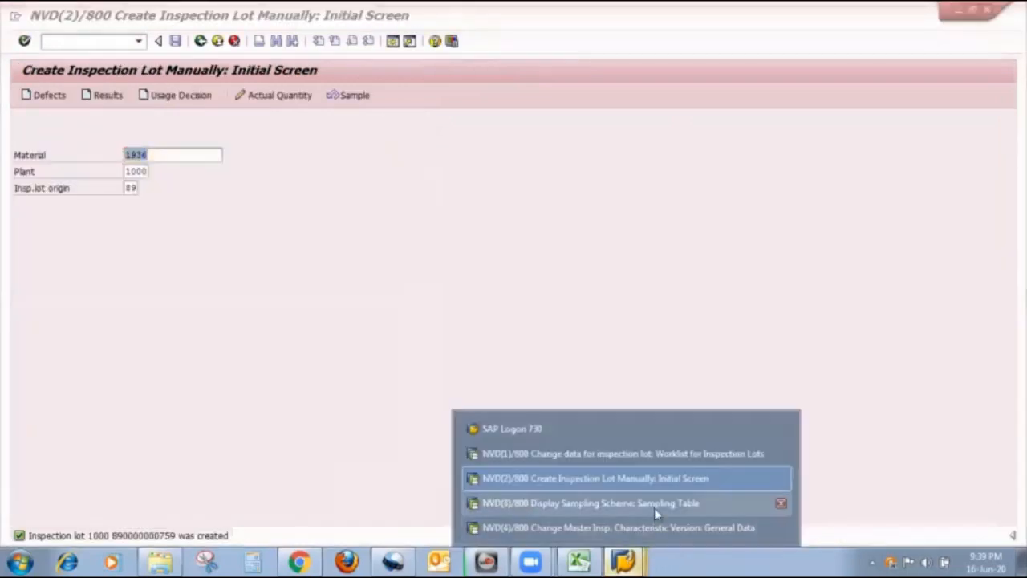
left_click(636, 456)
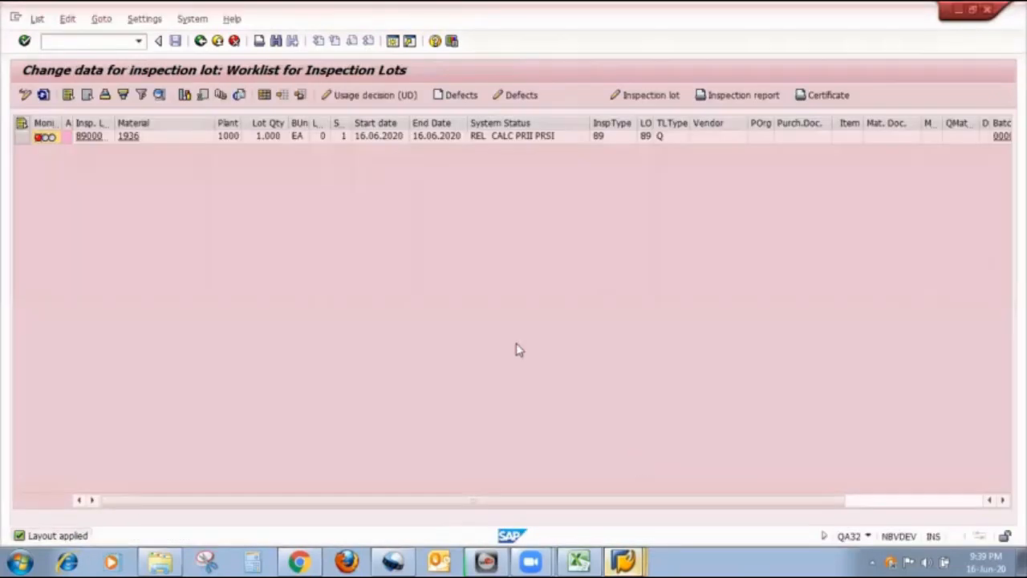
left_click(18, 138)
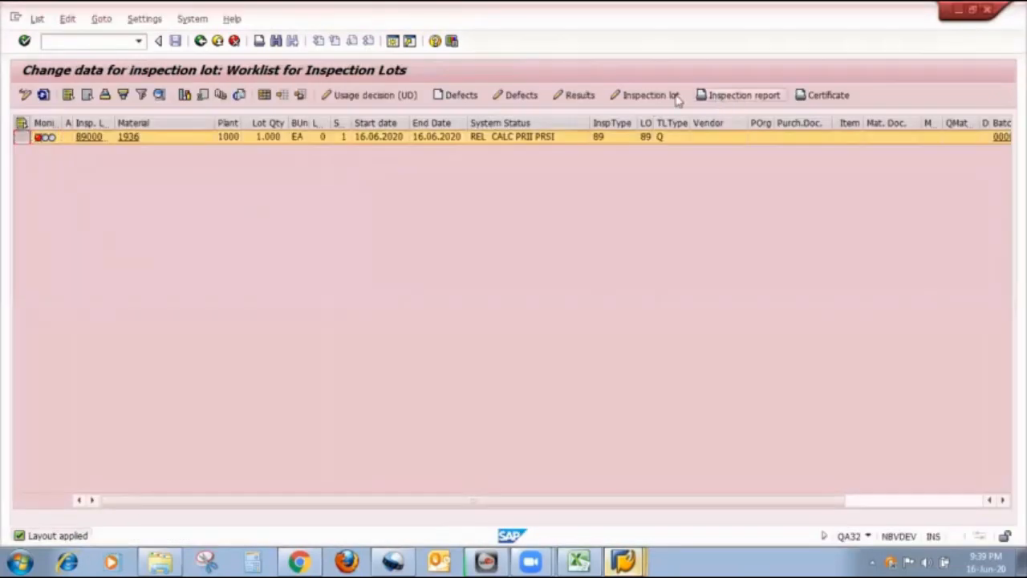
left_click(575, 95)
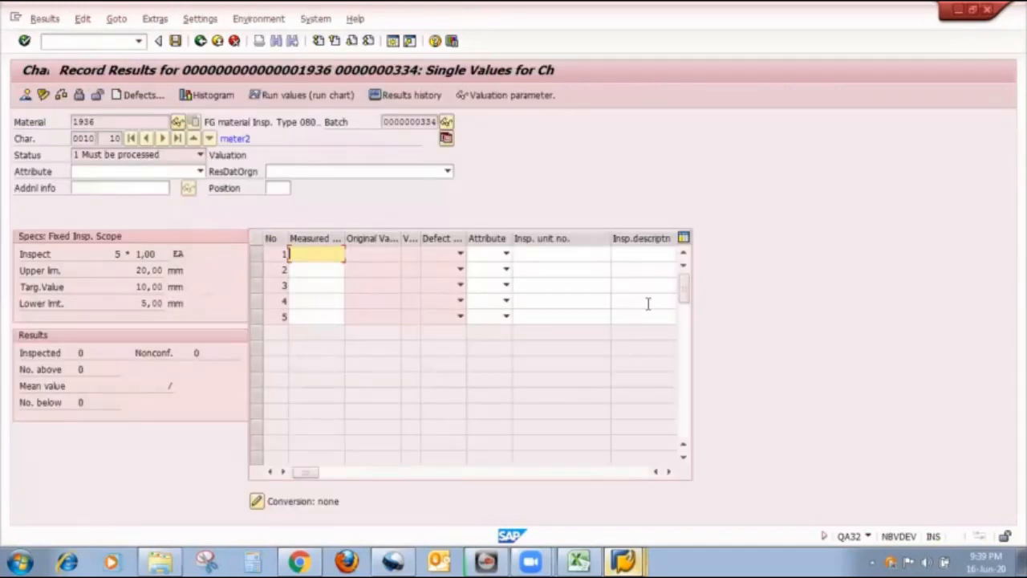
Switch results recording to the characteristic overview and expand the single value lines of characteristic meter2.
left_click(26, 94)
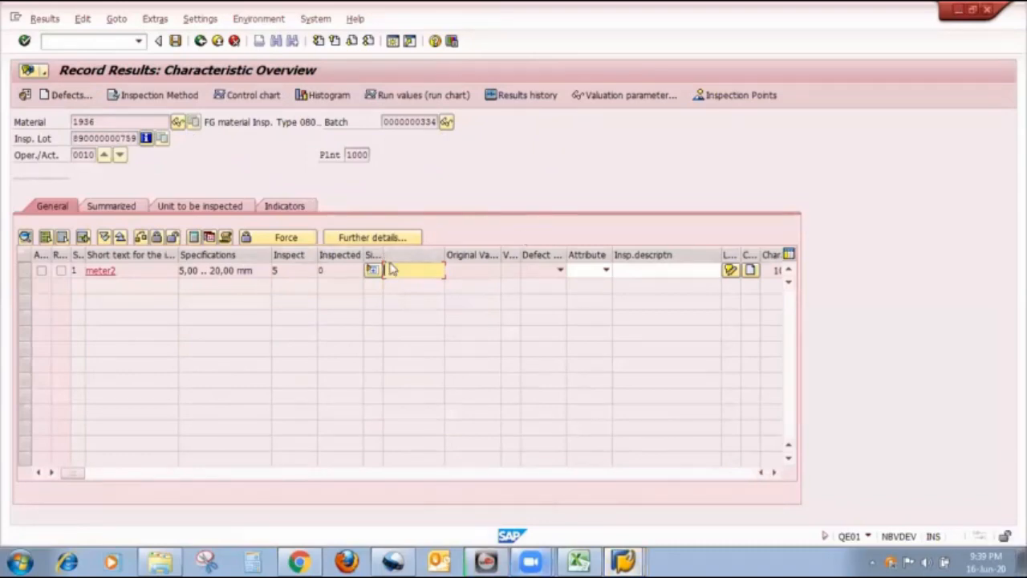
left_click_drag(384, 254, 440, 254)
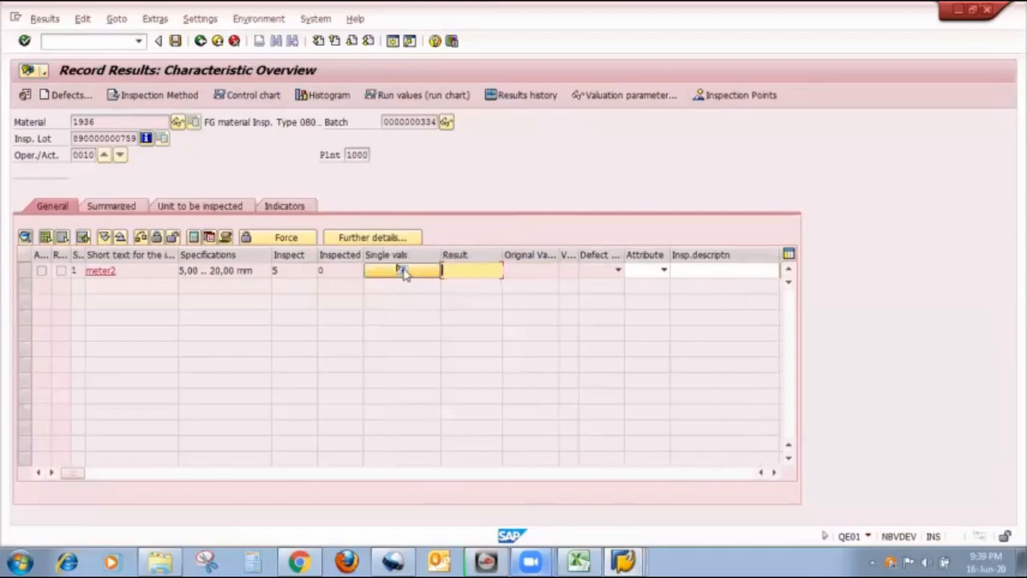
left_click(401, 271)
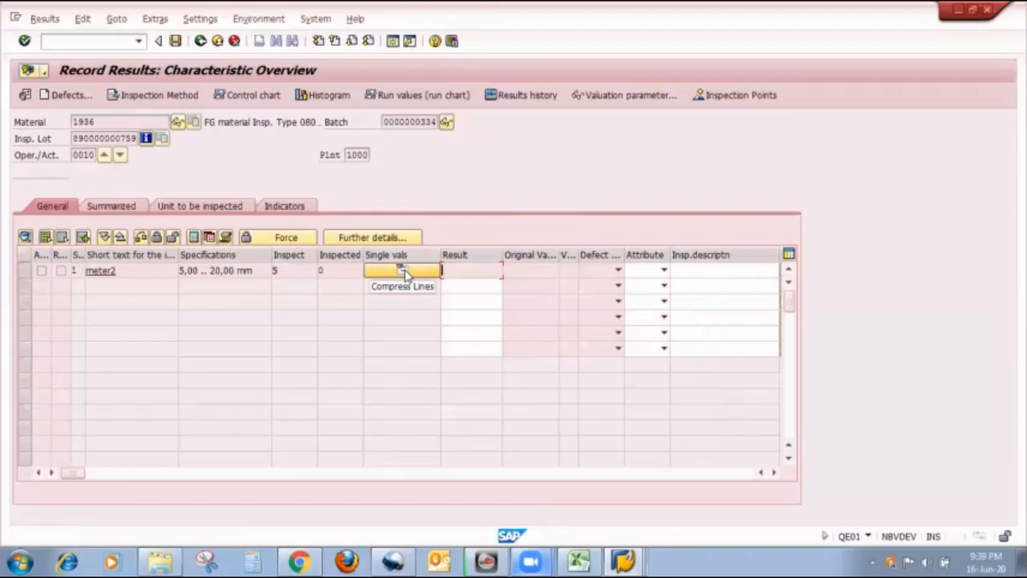
left_click(472, 291)
left_click(470, 300)
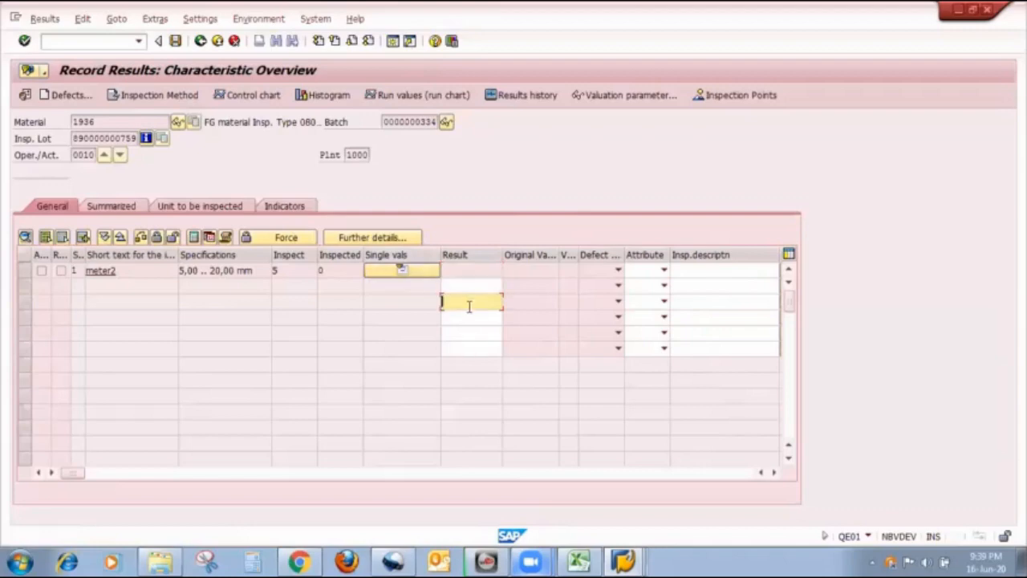
left_click(469, 318)
left_click(470, 332)
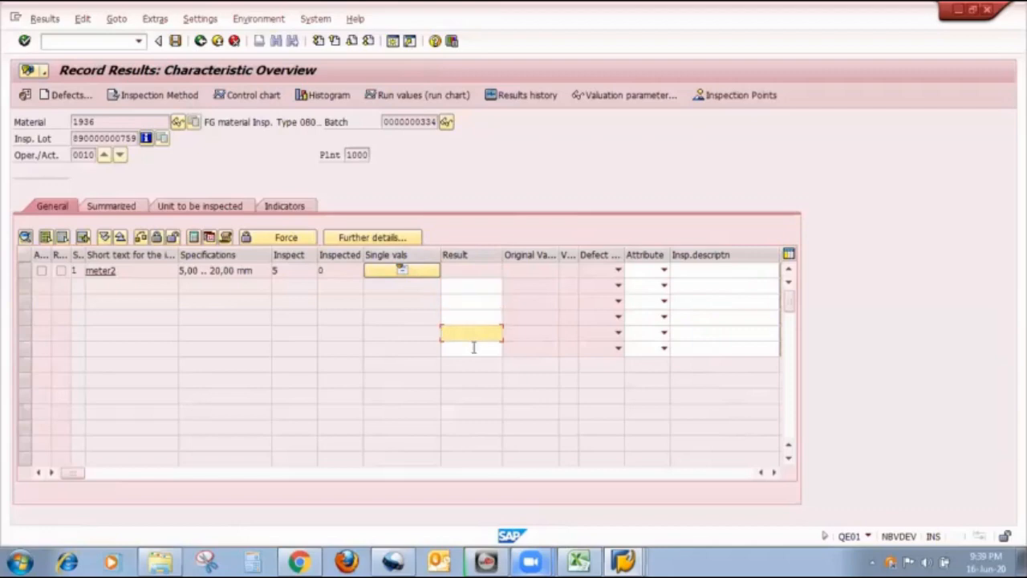
left_click(471, 348)
left_click(477, 298)
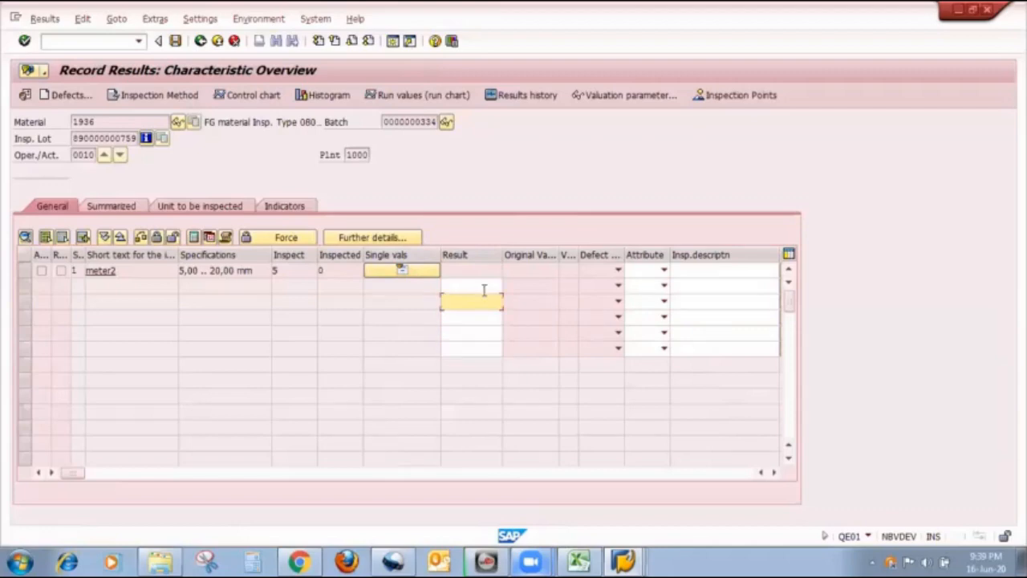
Enter 10, 11 and 12 as the first three single results for characteristic meter2.
left_click(484, 289)
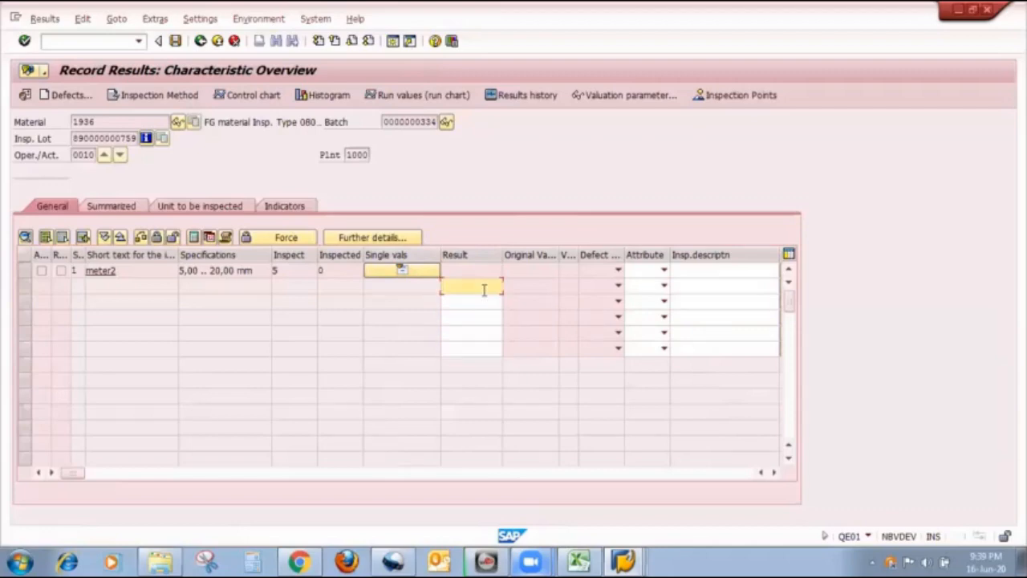
type("10")
left_click(527, 290)
left_click(452, 303)
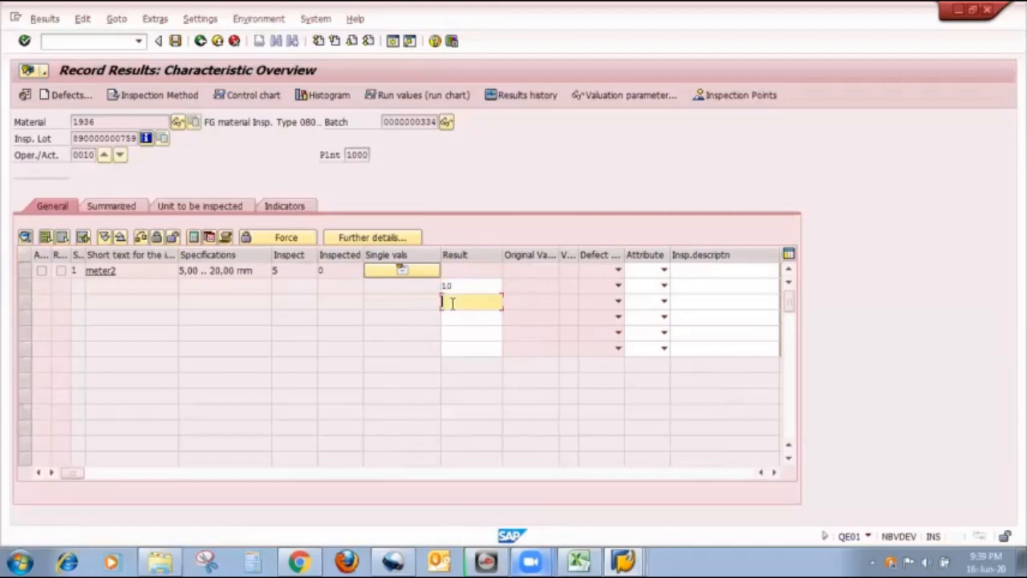
type("11")
left_click(458, 321)
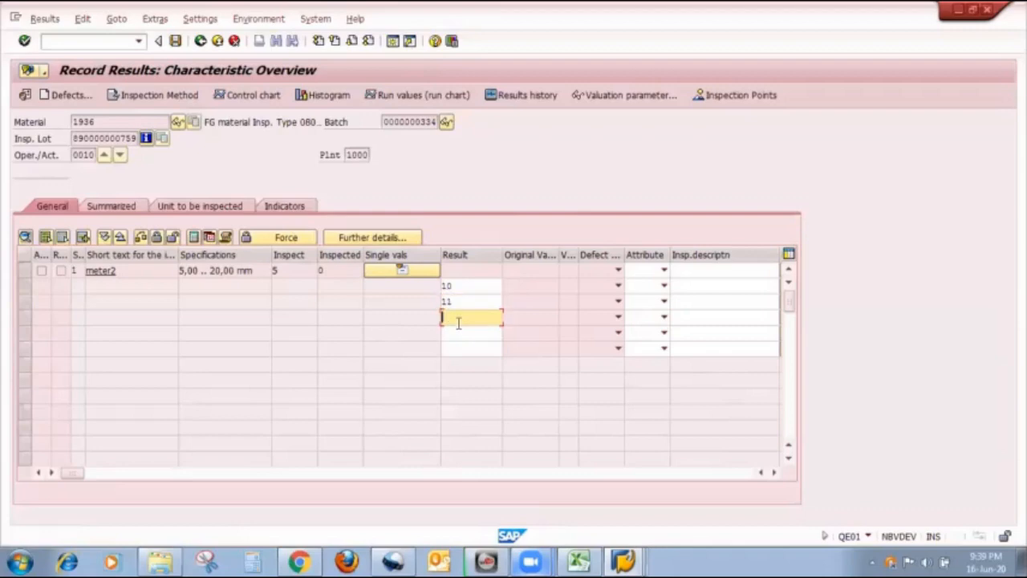
type("12")
Enter 22 and 23 as the last two single results for meter2 and save the results.
left_click(464, 334)
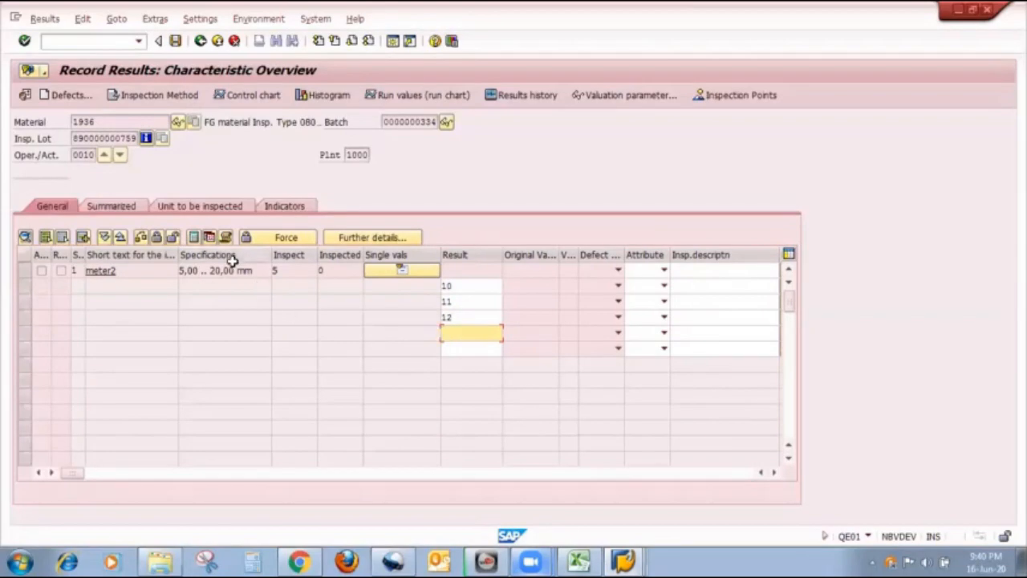
type("22")
left_click(469, 347)
type("23")
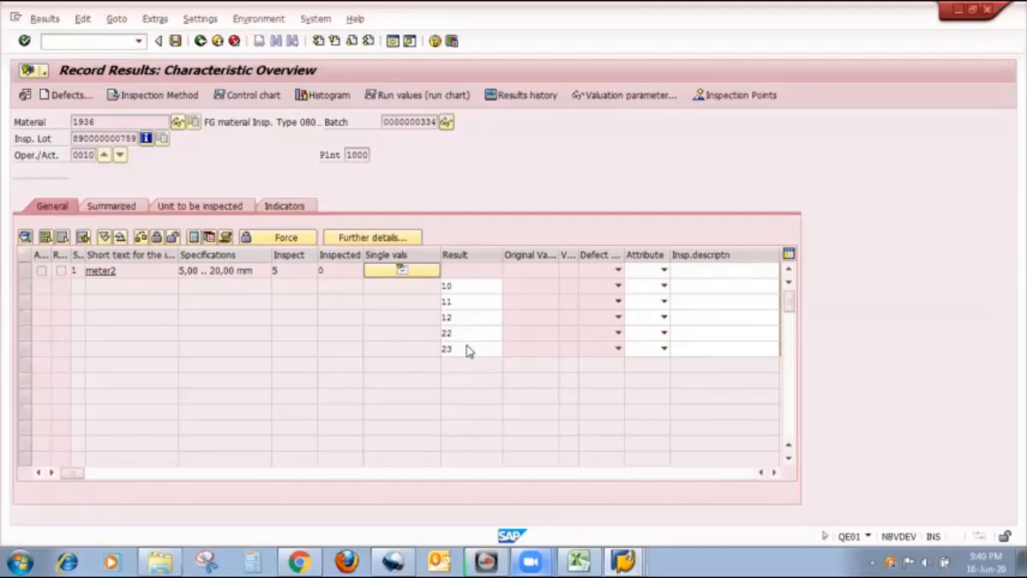
key("ctrl+s")
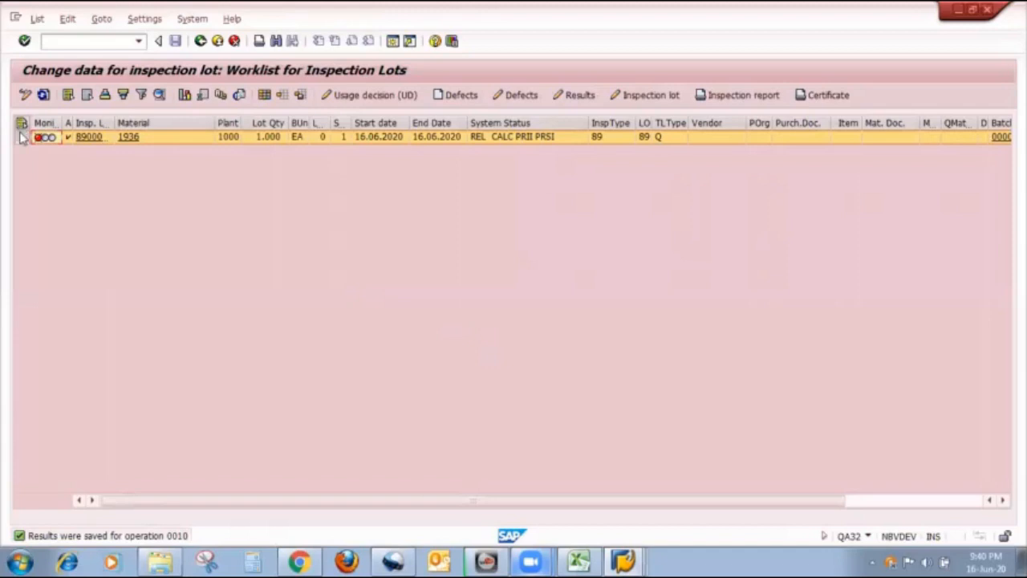
Reopen the lot's recorded results and examine the valuation of each single value of meter2, widening the Valuation column.
left_click(578, 95)
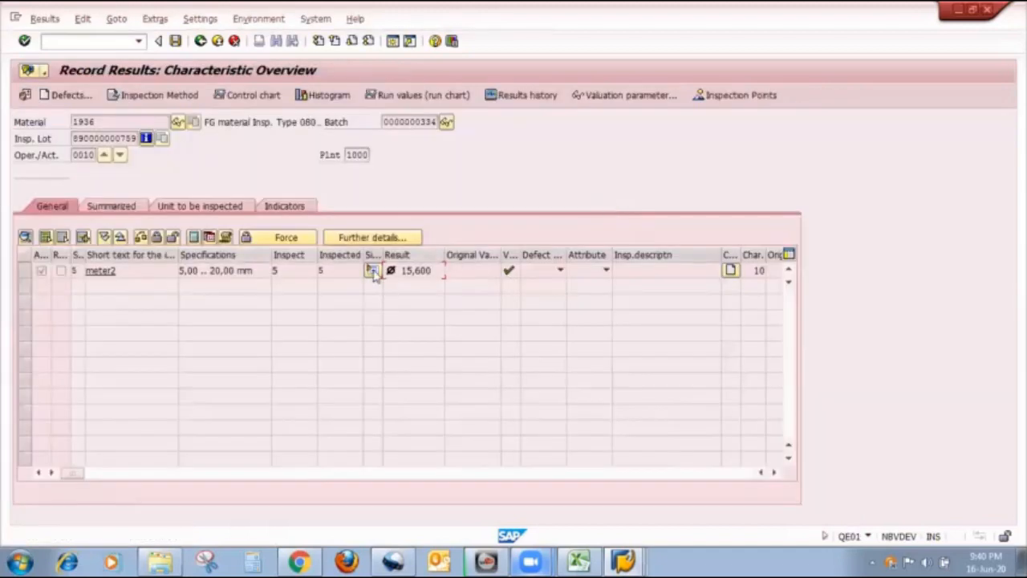
left_click(372, 270)
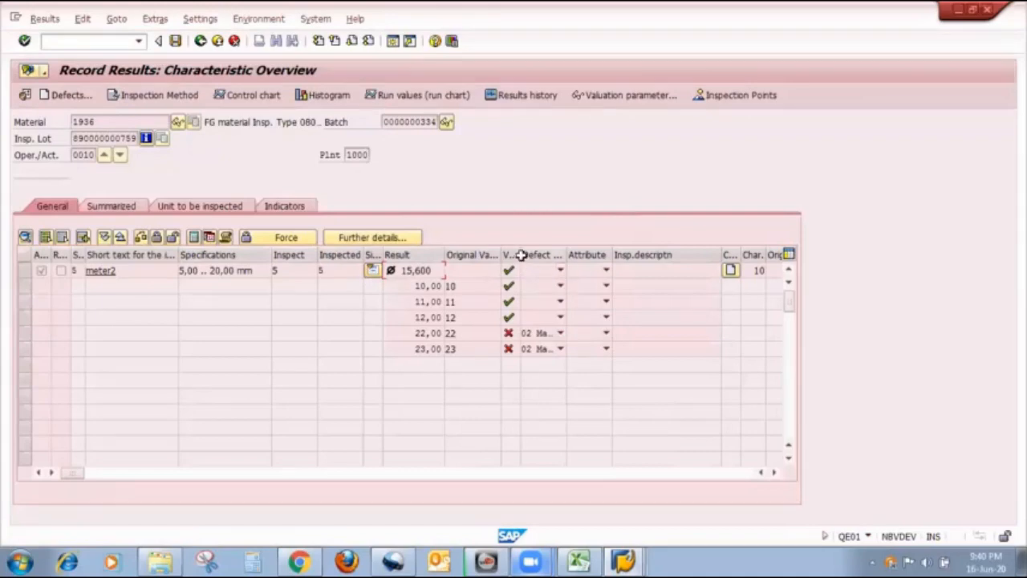
left_click_drag(520, 255, 594, 252)
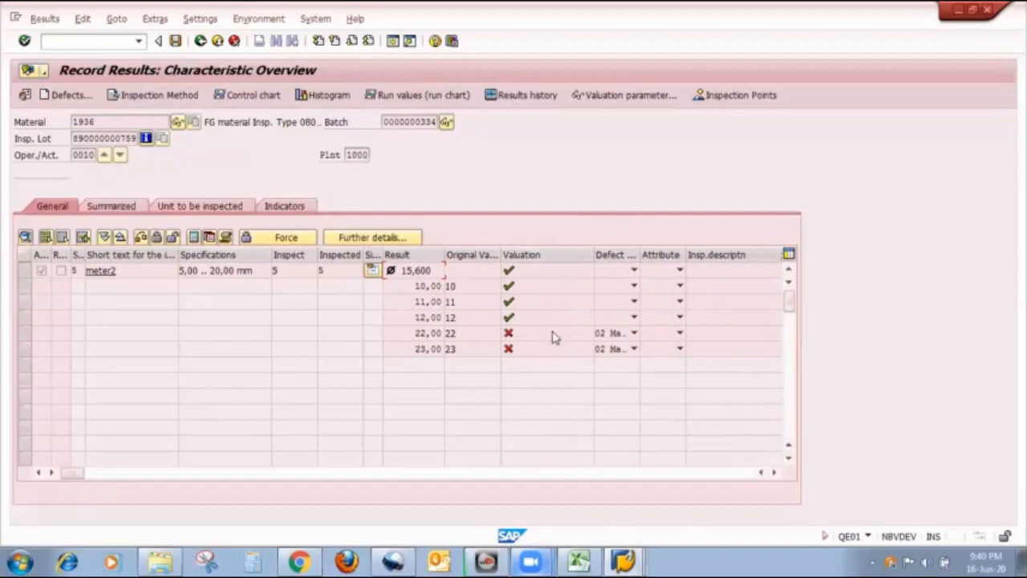
mouse_move(553, 336)
Leave the sampling scheme display in its session and display sampling procedure YASH_FI with transaction QDV3.
left_click(623, 559)
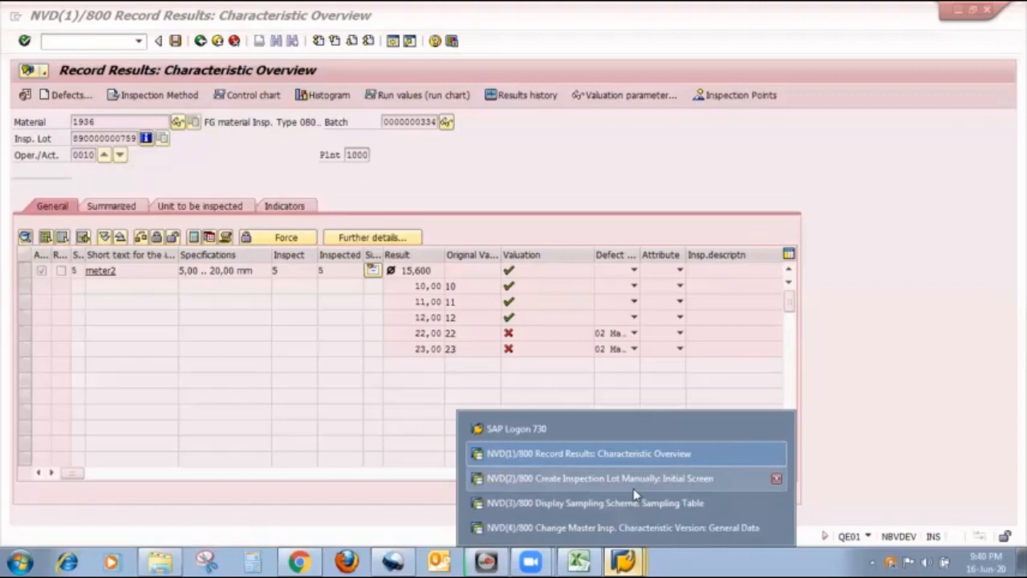
left_click(619, 502)
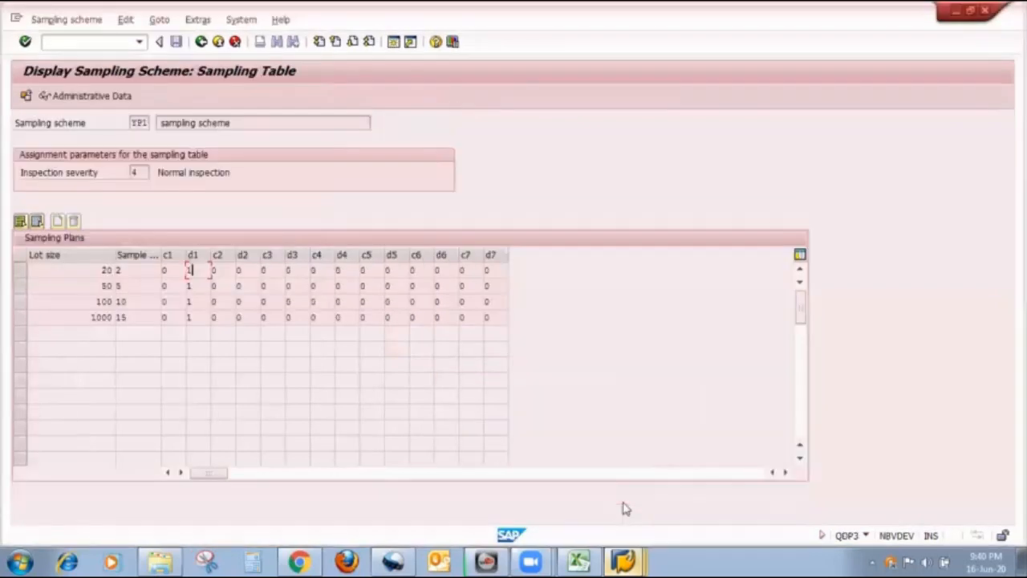
left_click(201, 41)
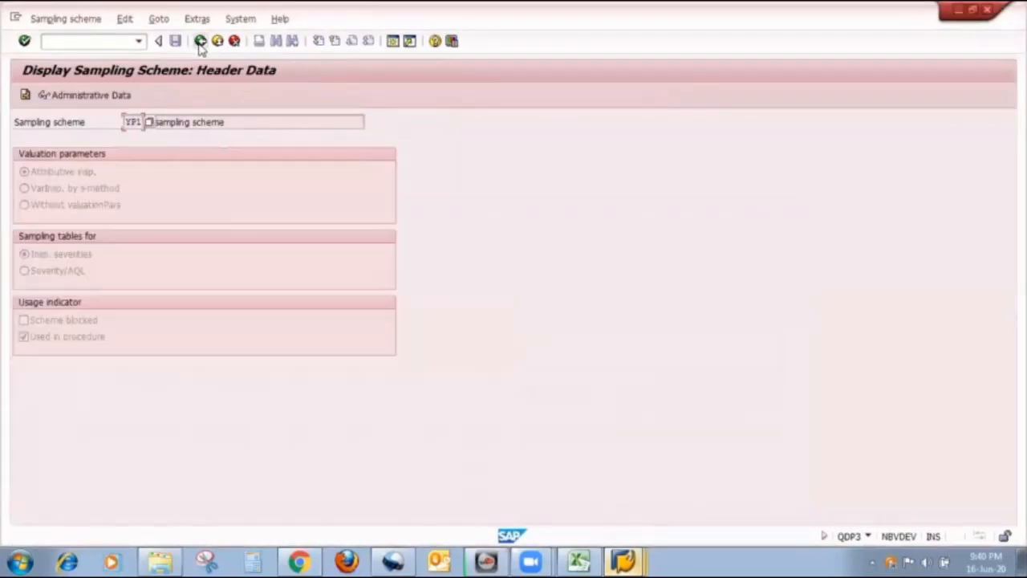
left_click(201, 41)
left_click(200, 41)
type("q")
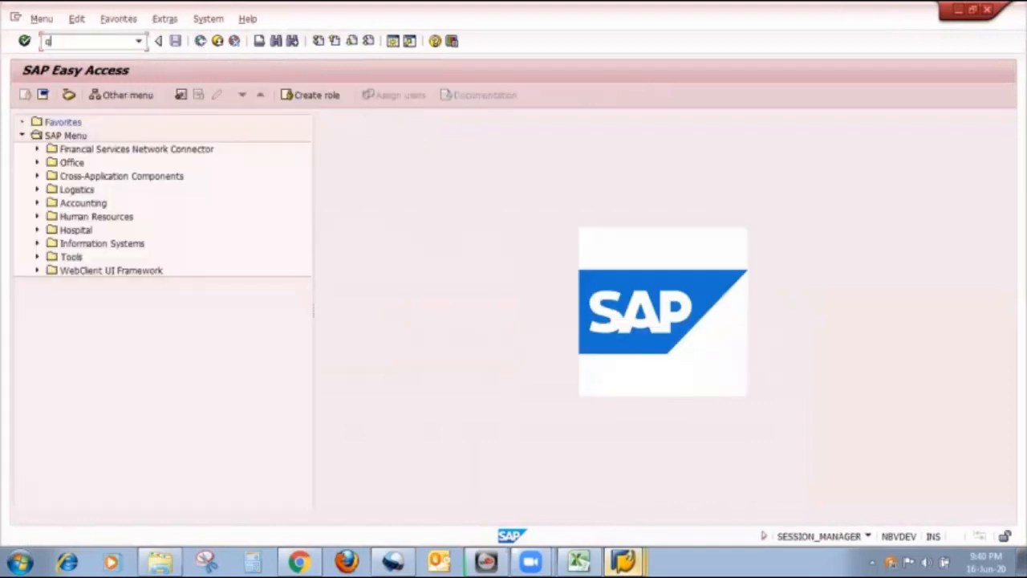
type("dv3")
key("Return")
key("Return")
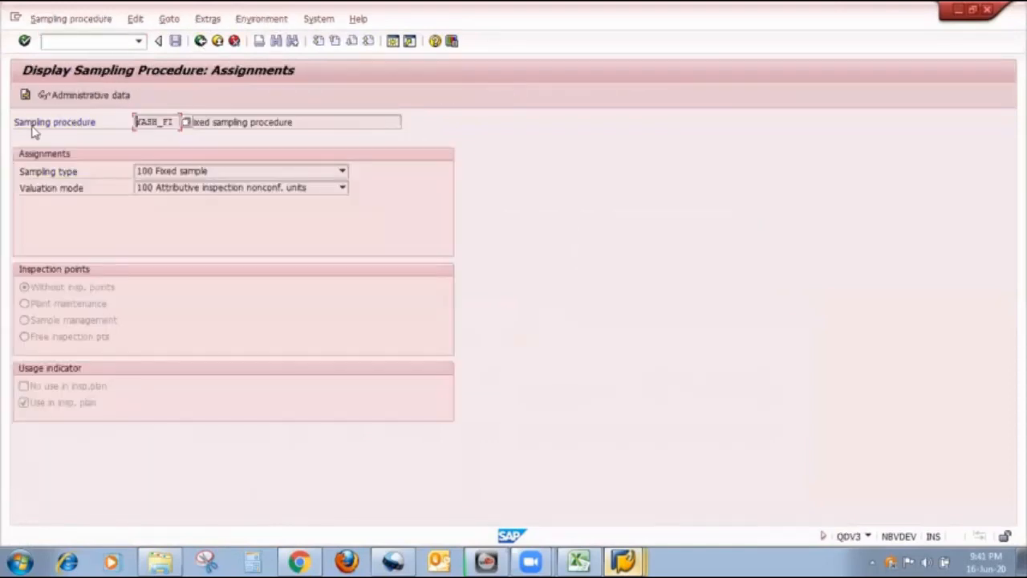
Examine the sample size and acceptance number in the sampling plan of procedure YASH_FI.
left_click(24, 96)
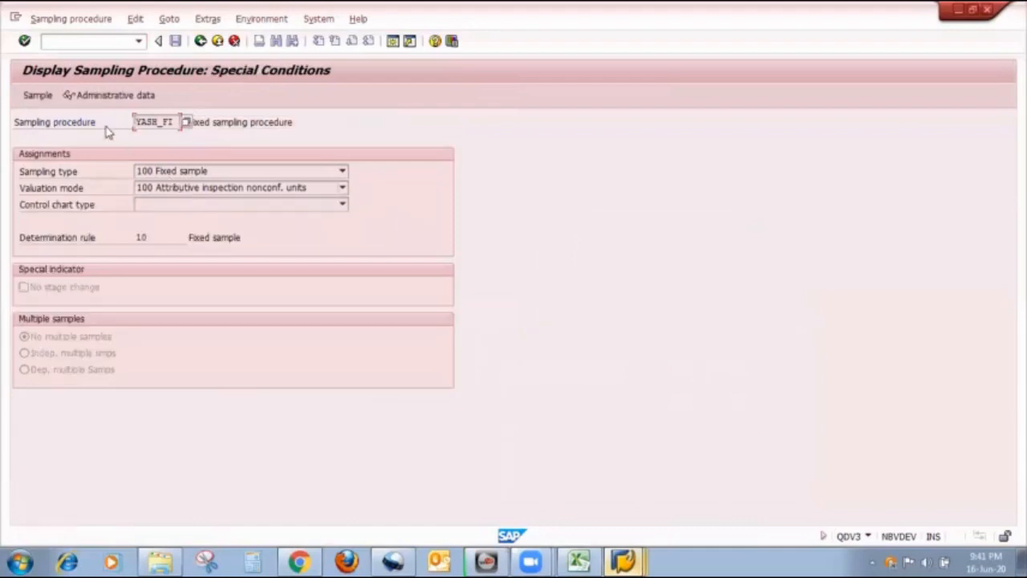
left_click(37, 94)
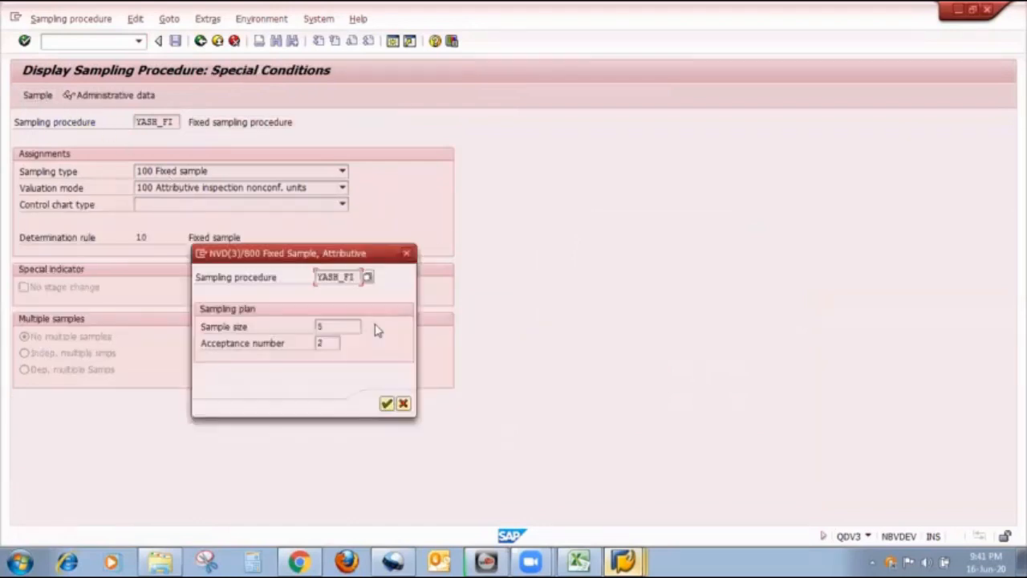
left_click(335, 341)
Return to the results recording session and set characteristic meter2 back to processing.
left_click(624, 561)
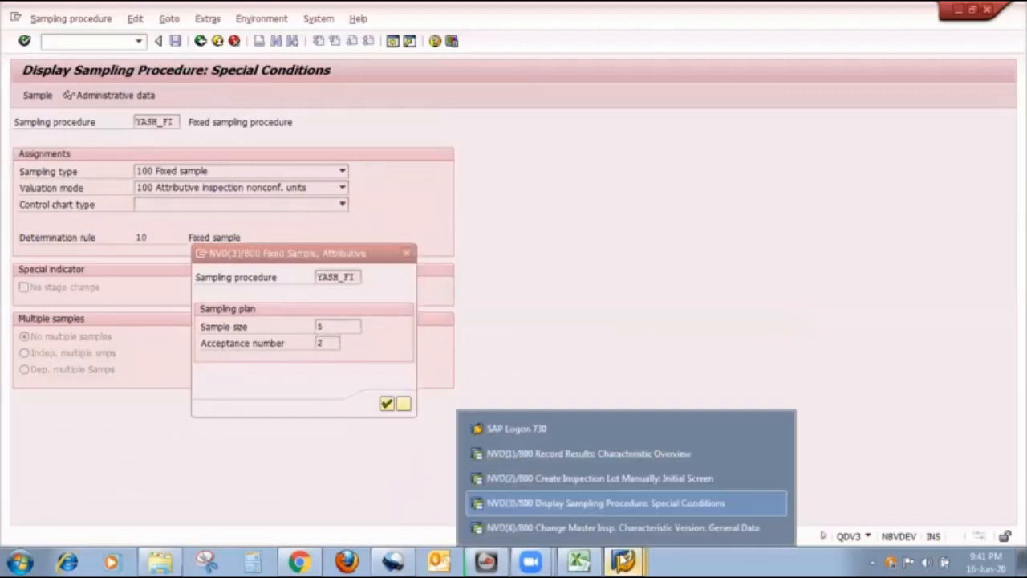
left_click(619, 480)
left_click(622, 561)
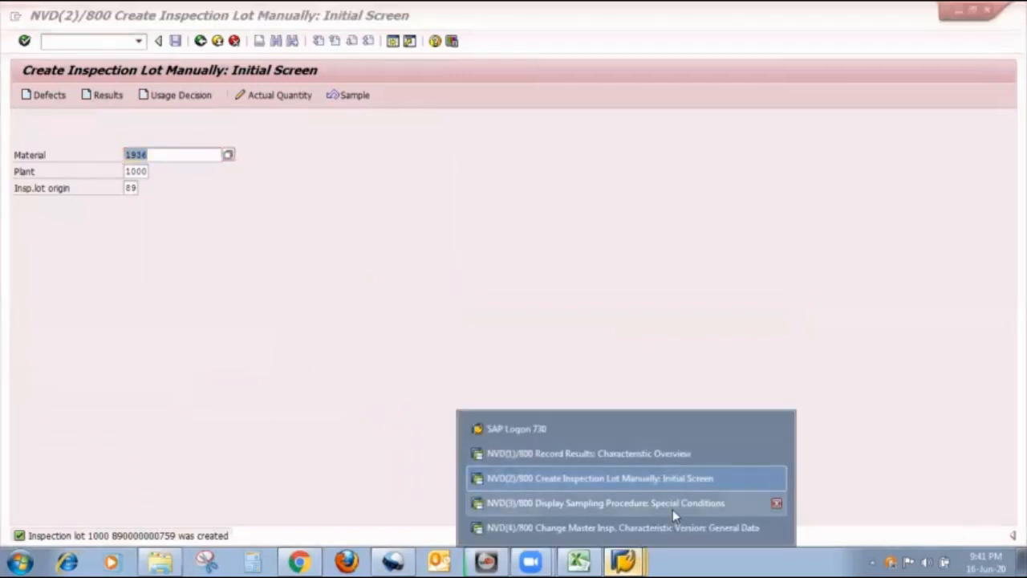
left_click(613, 448)
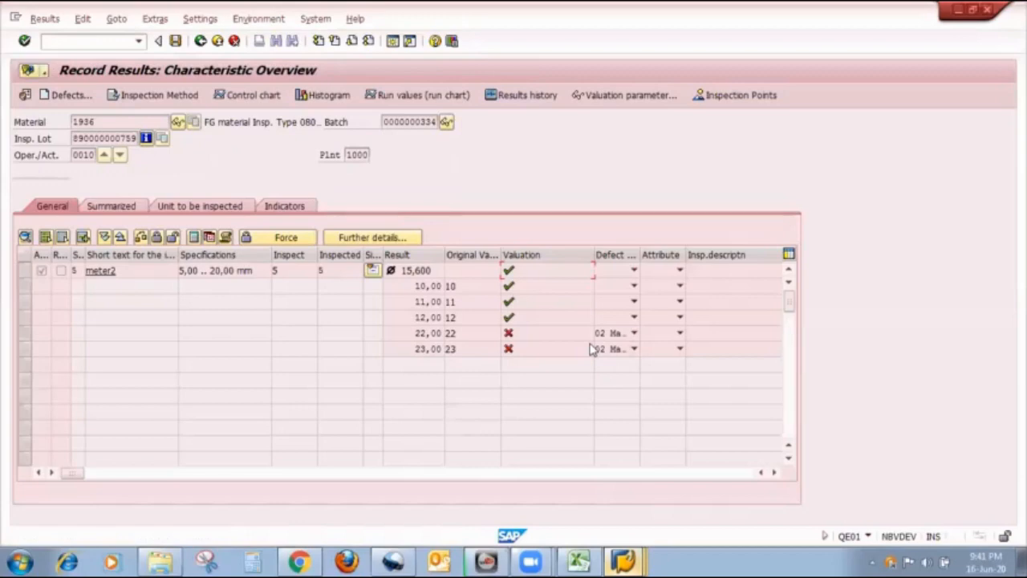
left_click(173, 238)
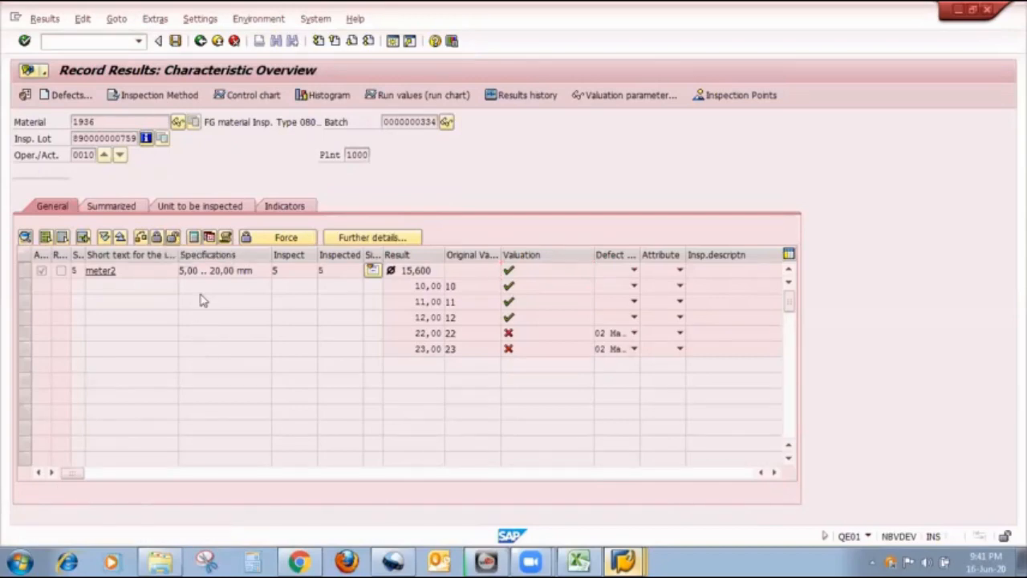
left_click(24, 273)
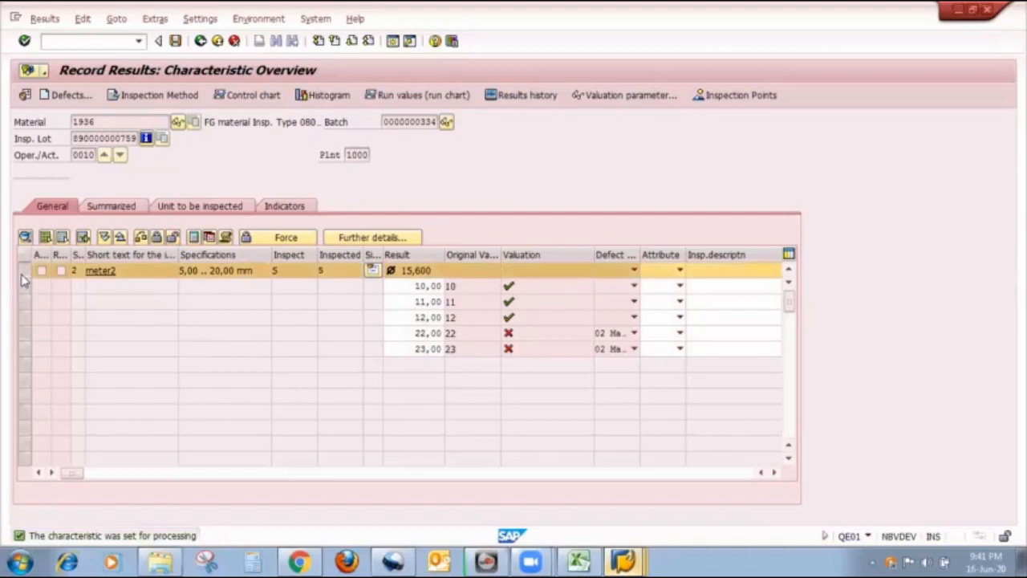
left_click(172, 241)
Replace the third single result of meter2 with 25 and save the results.
left_click(417, 317)
type("10")
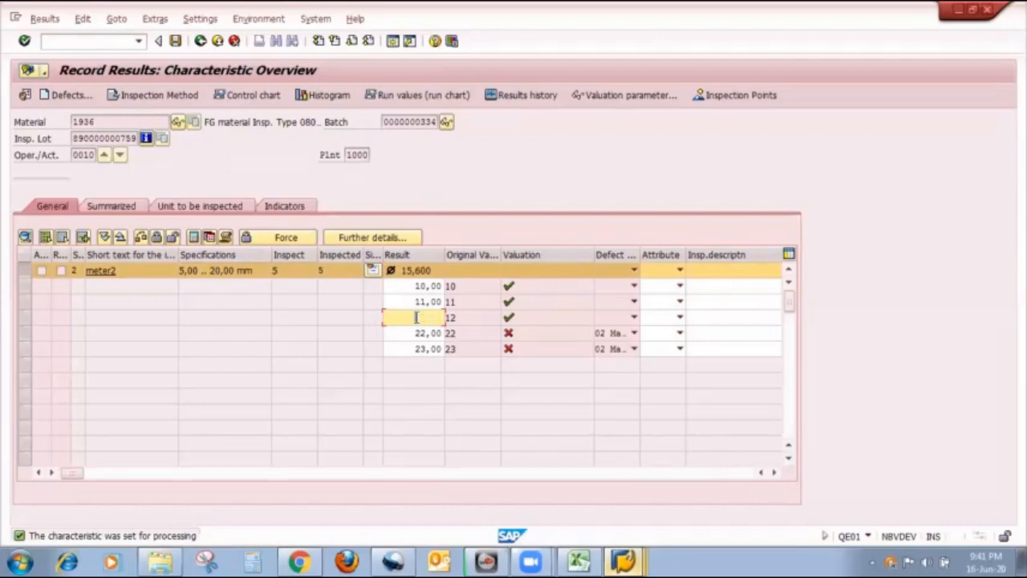
type("15")
key("ctrl+s")
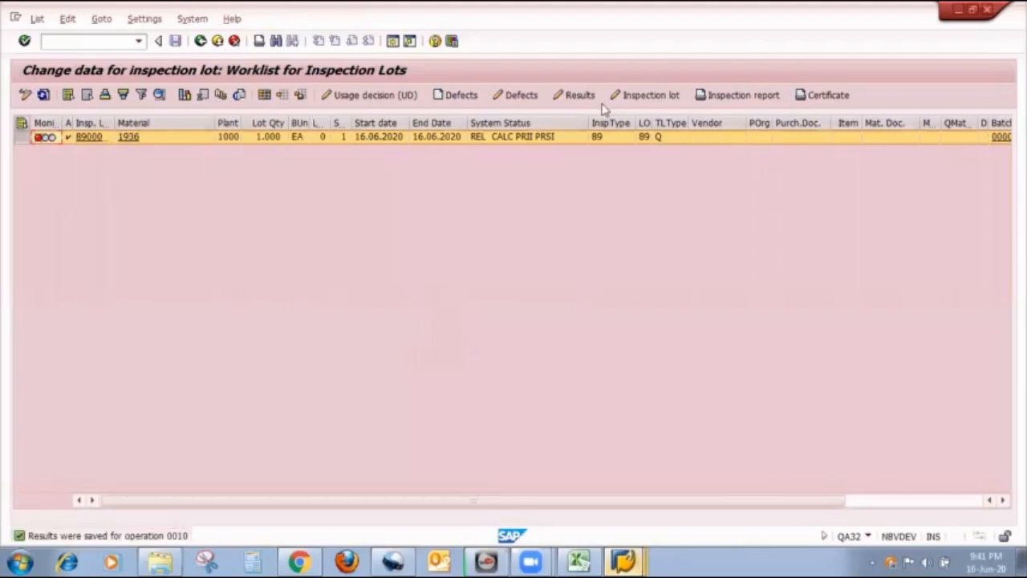
Reopen the recorded results, expand the single values of meter2 and widen the Valuation column to check the valuations.
left_click(575, 95)
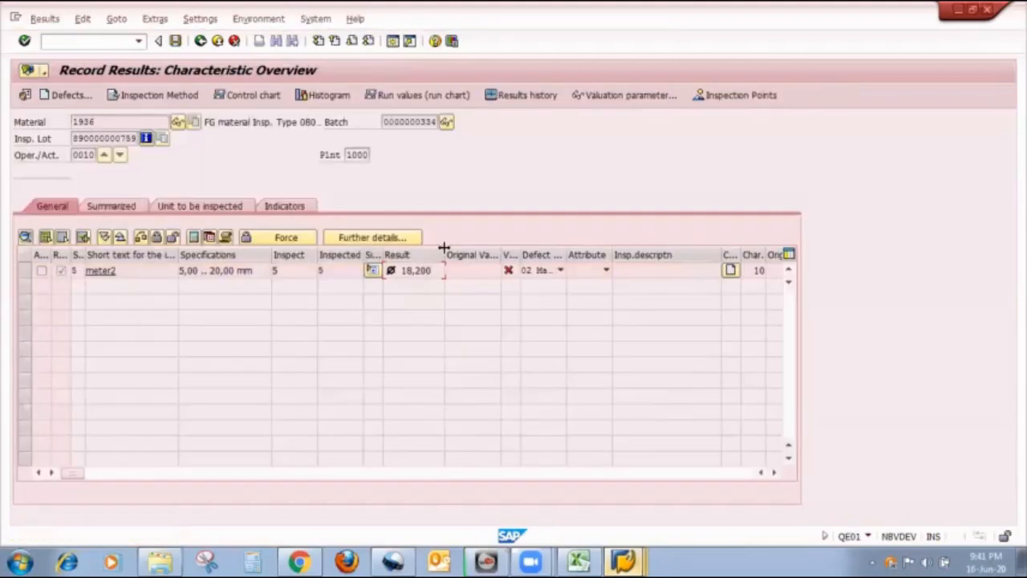
left_click(373, 272)
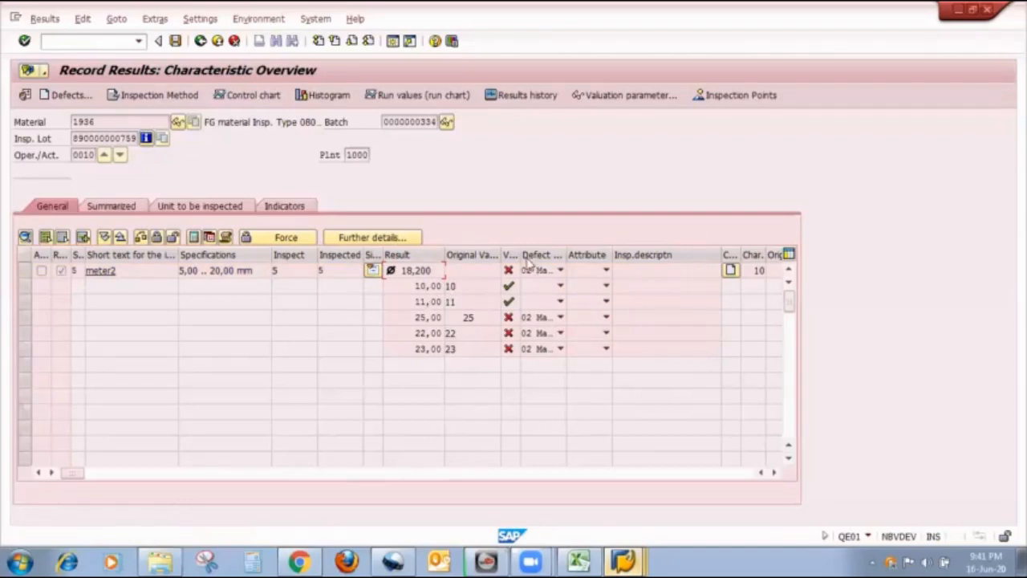
left_click_drag(521, 255, 599, 255)
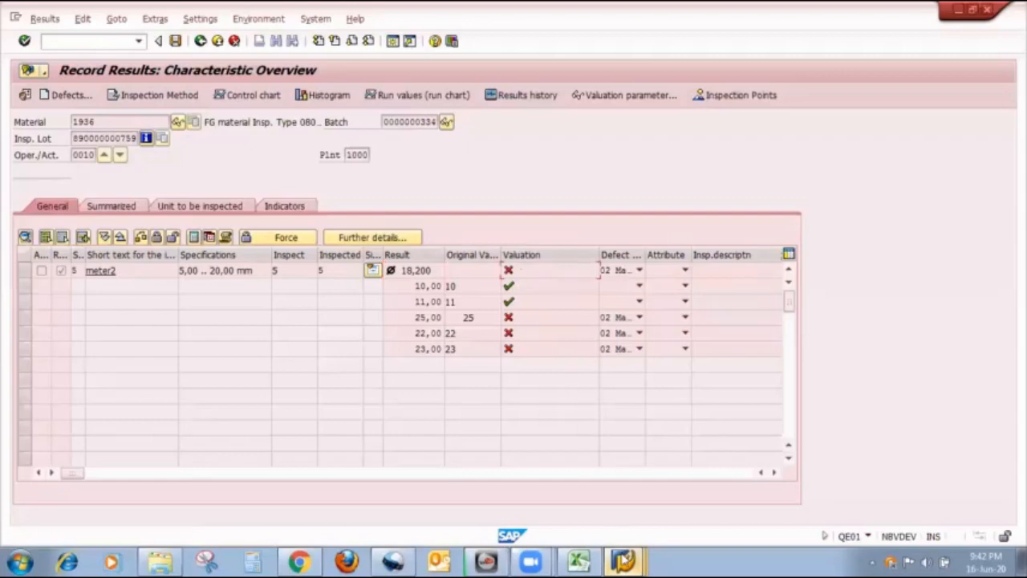
Recheck the acceptance number of YASH_FI in the sampling procedure session, then close the sampling plan.
left_click(624, 560)
left_click(628, 503)
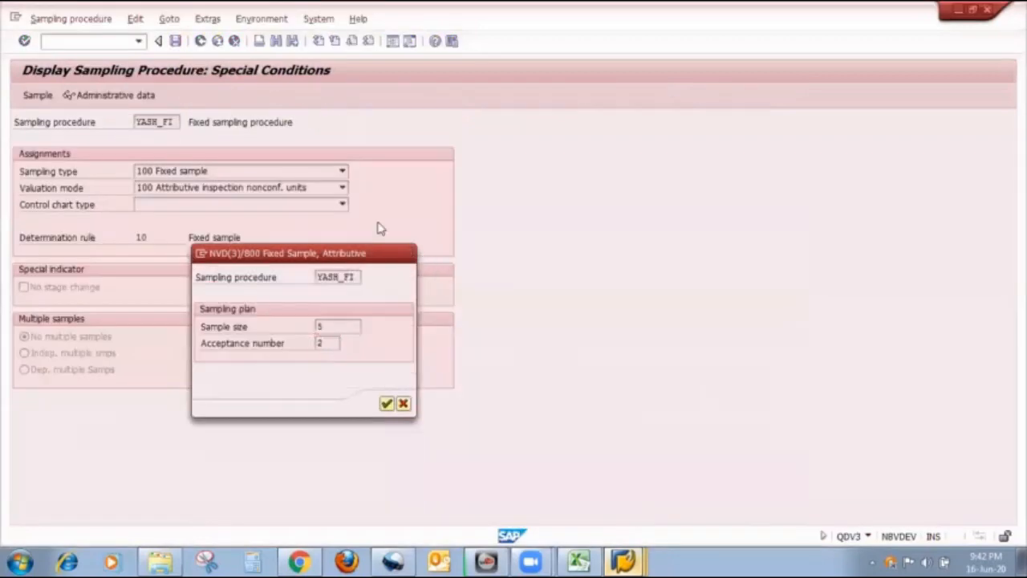
key("Return")
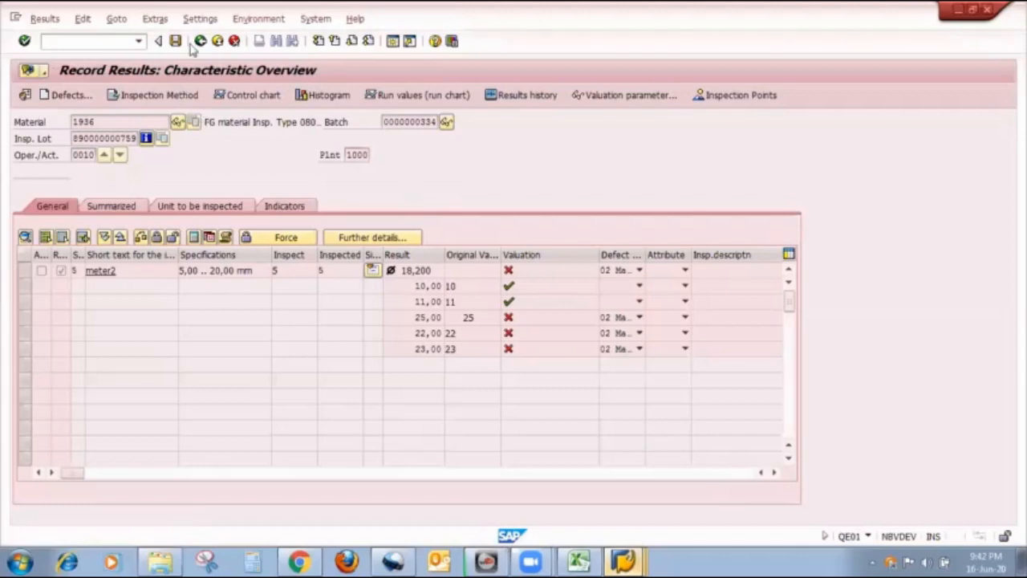
Leave results recording and switch to the SAMPLING sheet in Excel, selecting the 100% Sample entry.
left_click(200, 41)
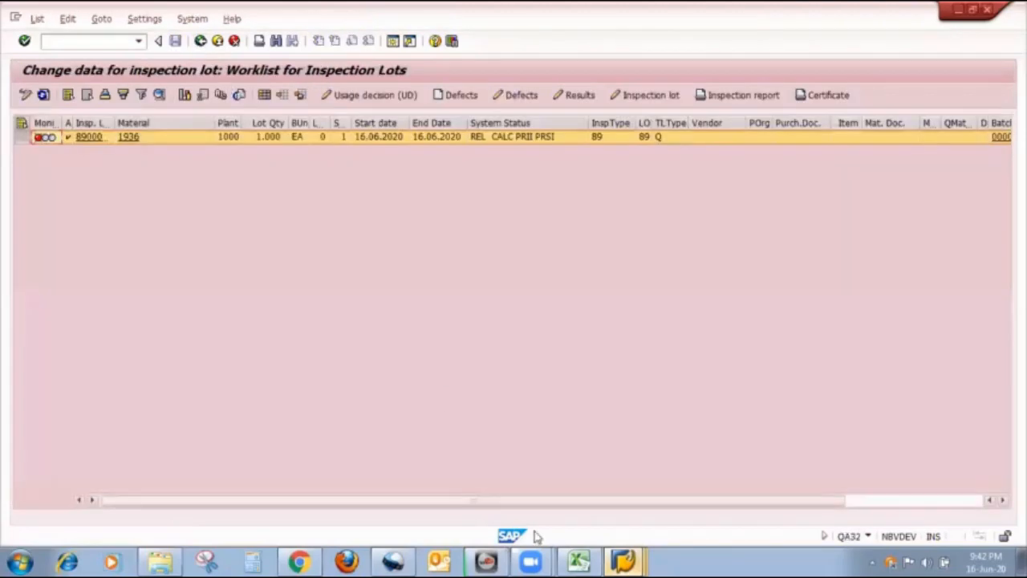
left_click(594, 545)
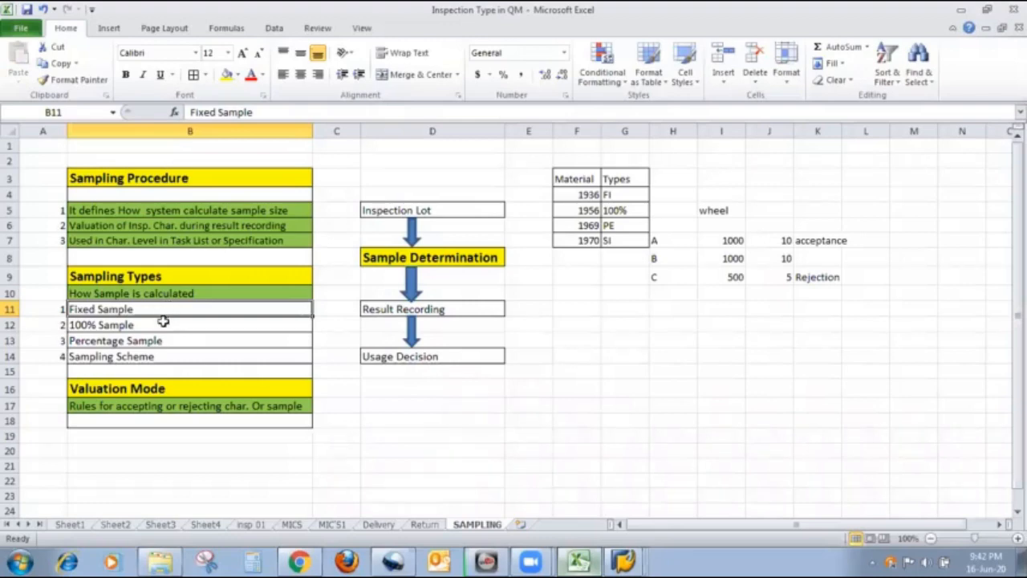
left_click(162, 321)
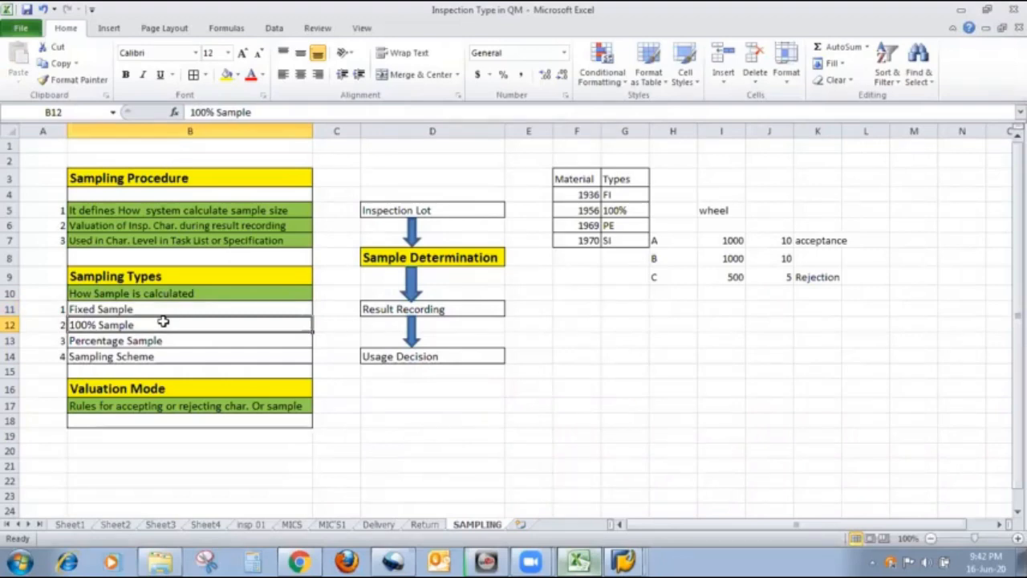
Return to the SAP sampling procedure session, leave YASH_FI and display sampling procedure YASH_FU.
left_click(630, 560)
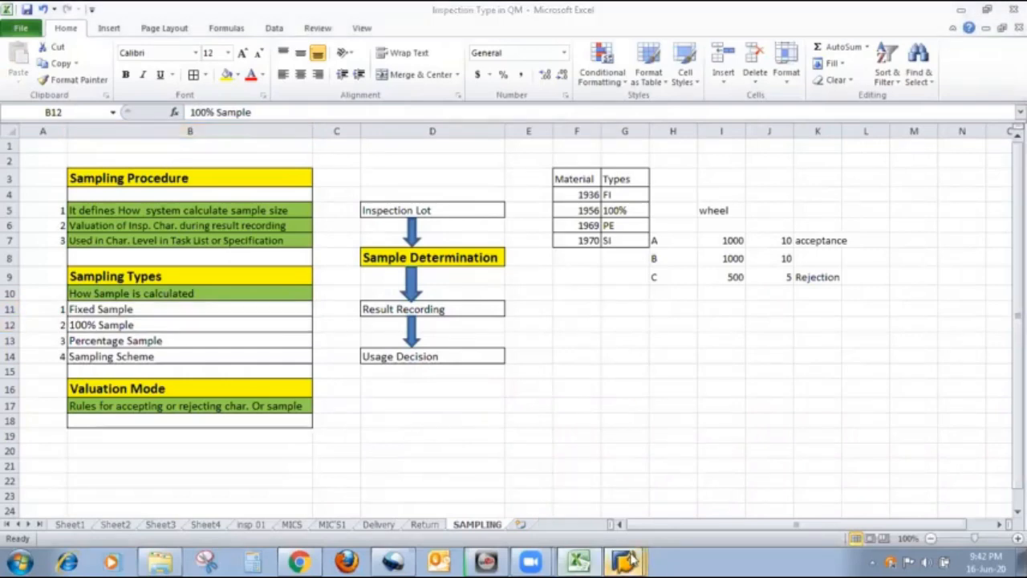
left_click(610, 502)
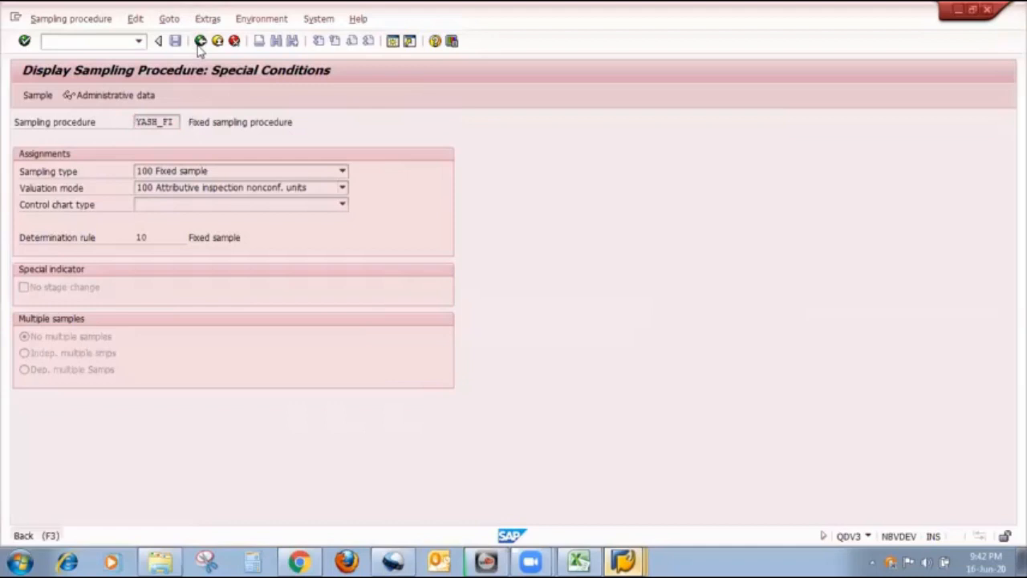
left_click(200, 41)
left_click(200, 42)
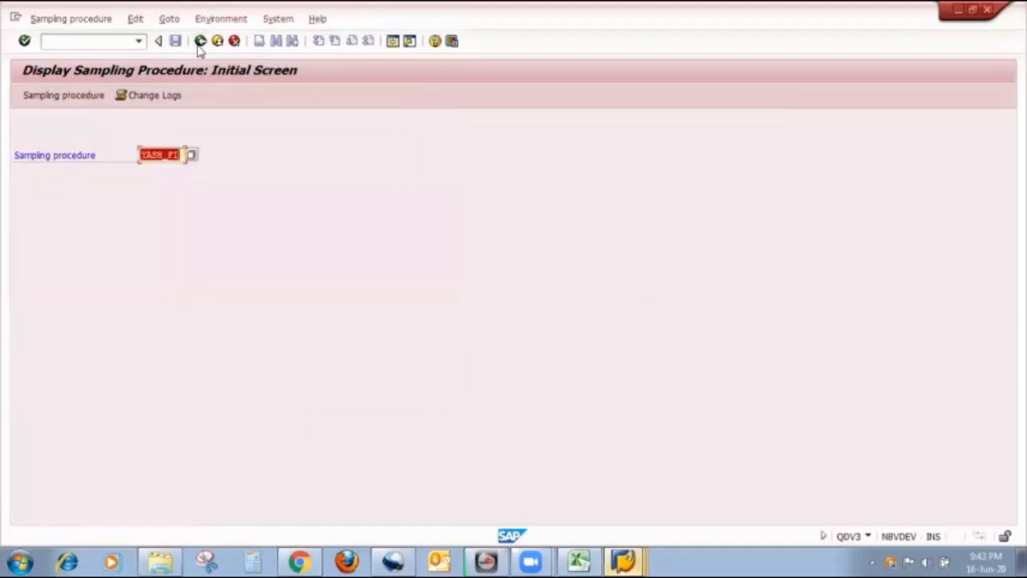
key("BackSpace")
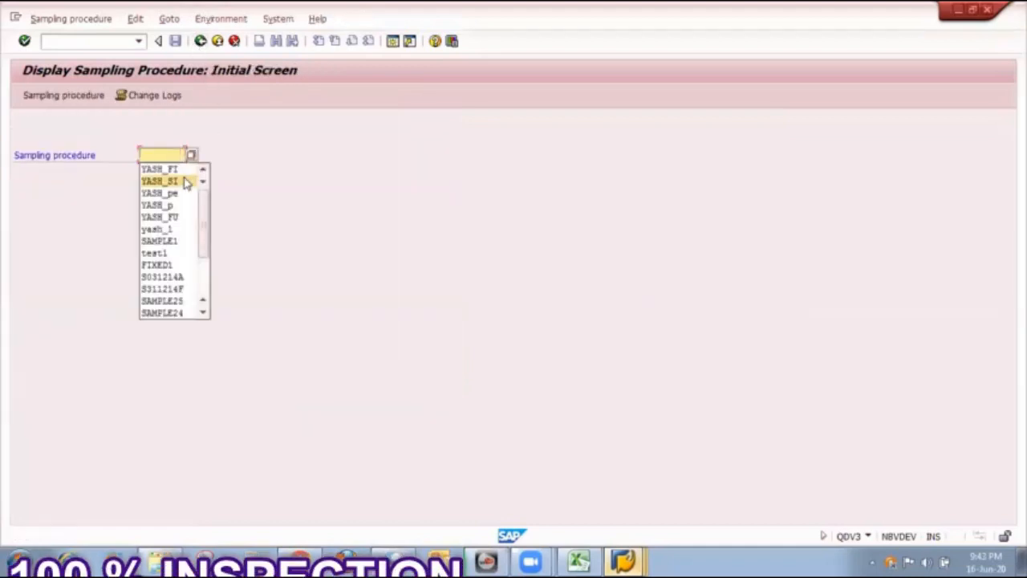
left_click(186, 216)
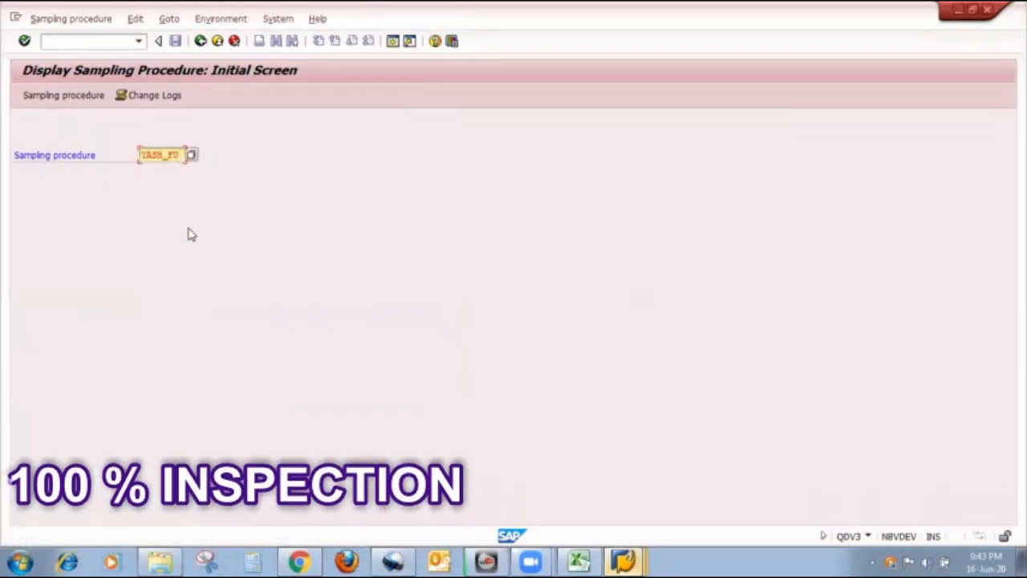
key("Return")
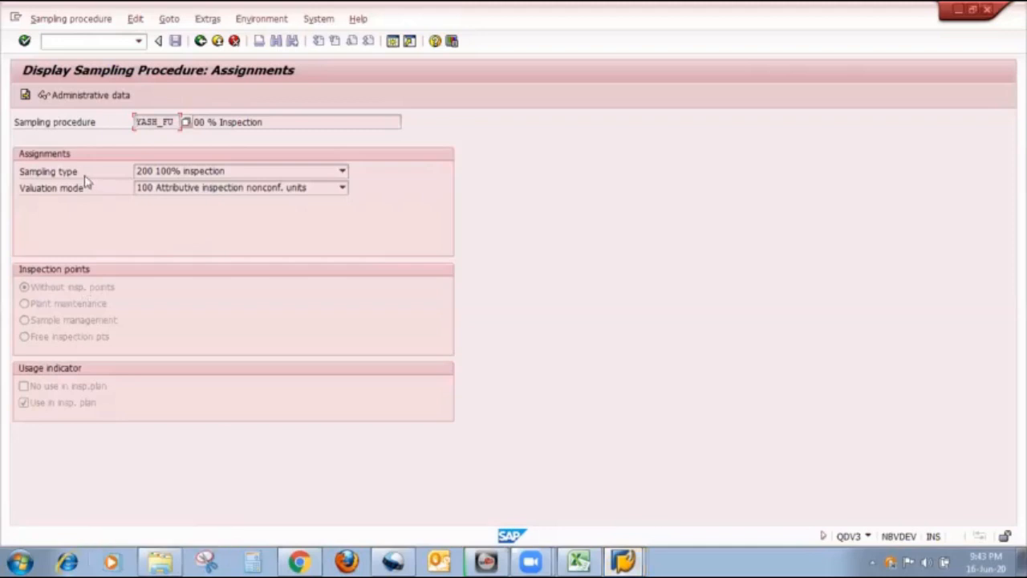
Review the available sampling types for YASH_FU and examine its special conditions.
left_click(343, 171)
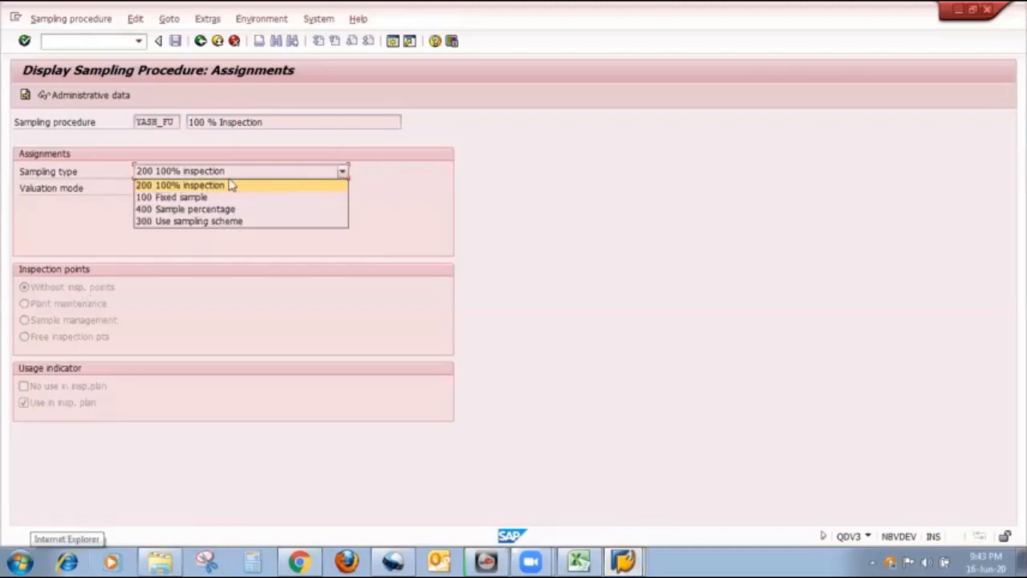
left_click(497, 203)
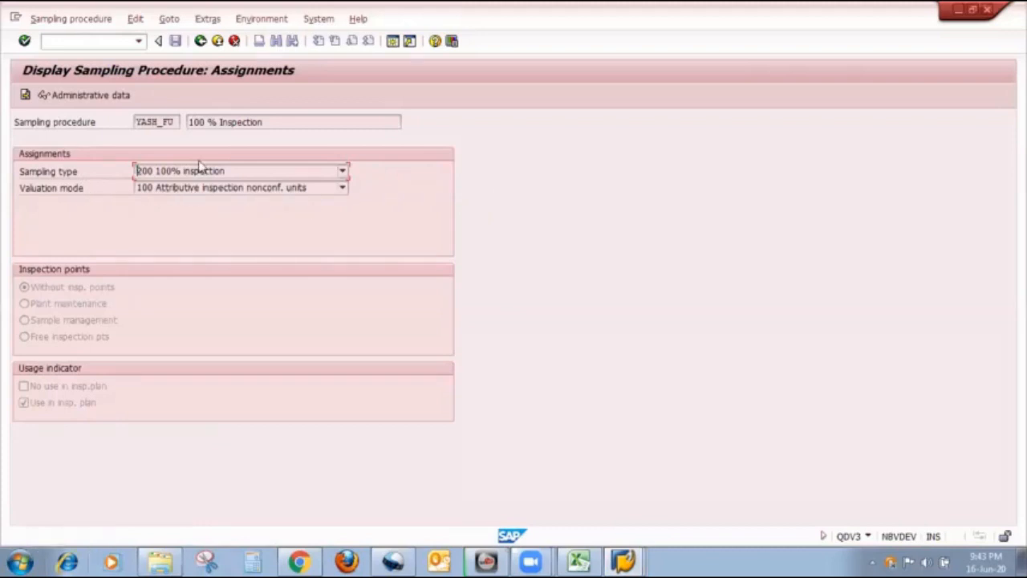
left_click(25, 94)
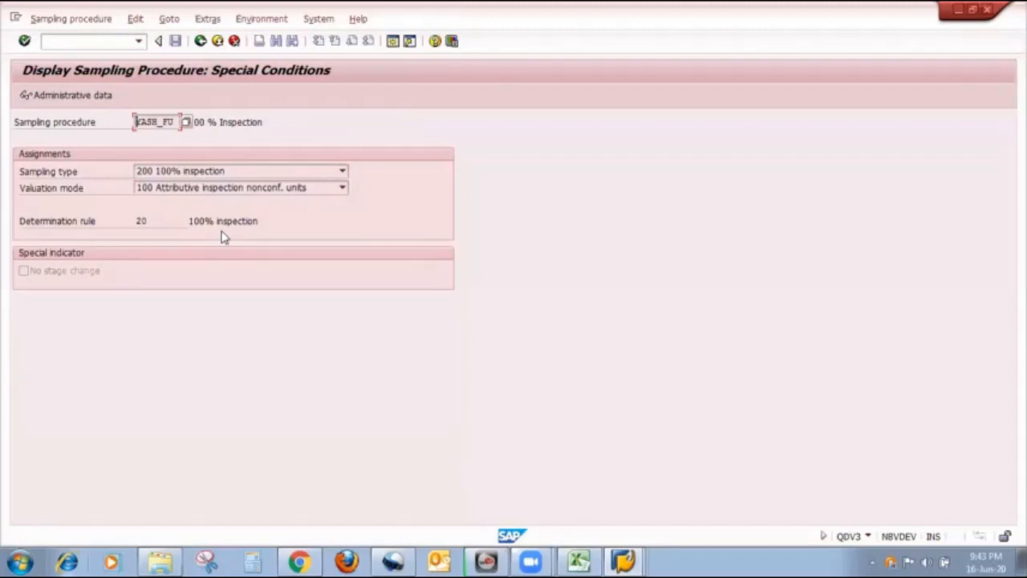
Leave manual inspection lot creation in its session and start transaction MM03 for material 1956.
mouse_move(625, 561)
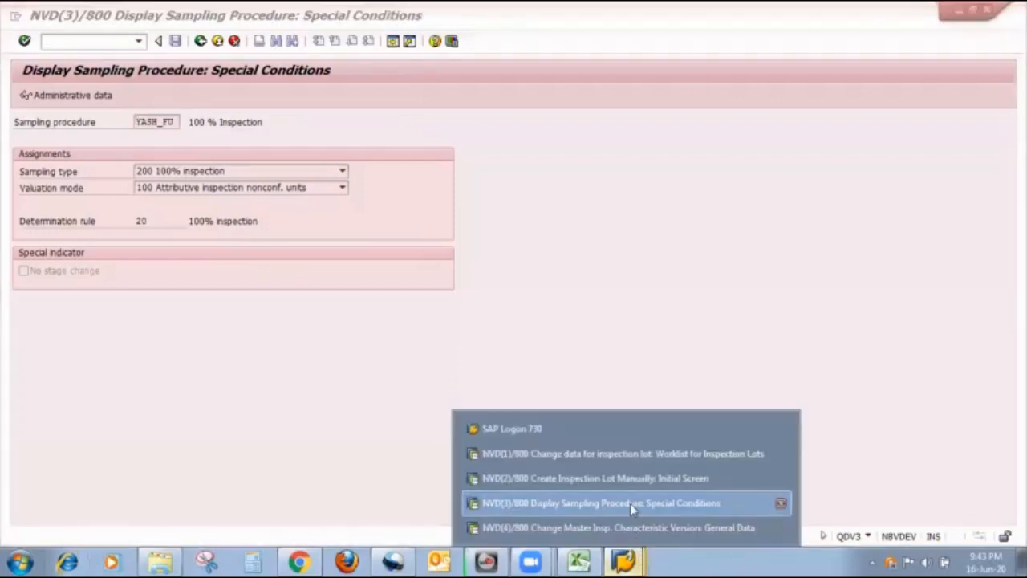
left_click(627, 455)
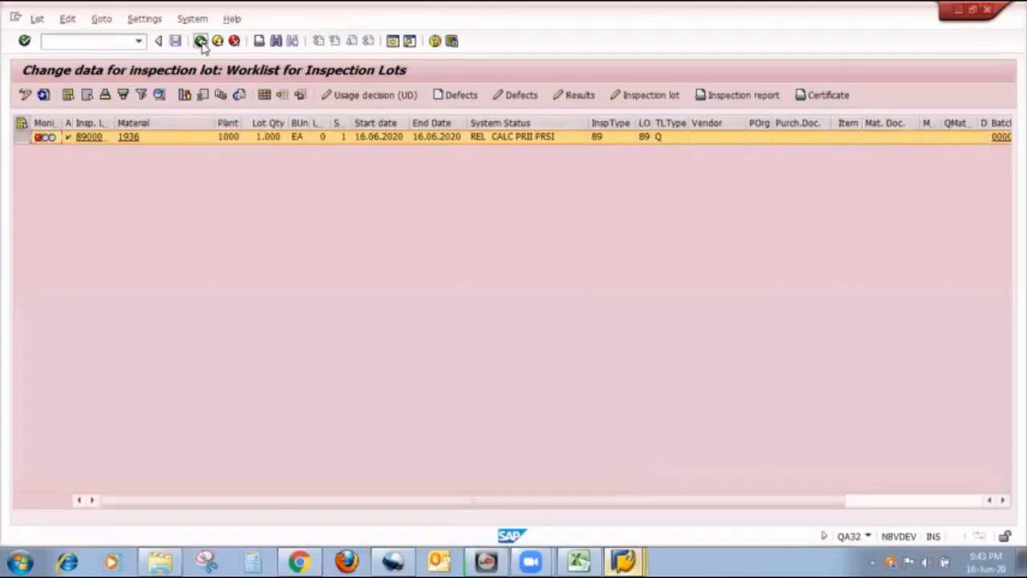
mouse_move(624, 560)
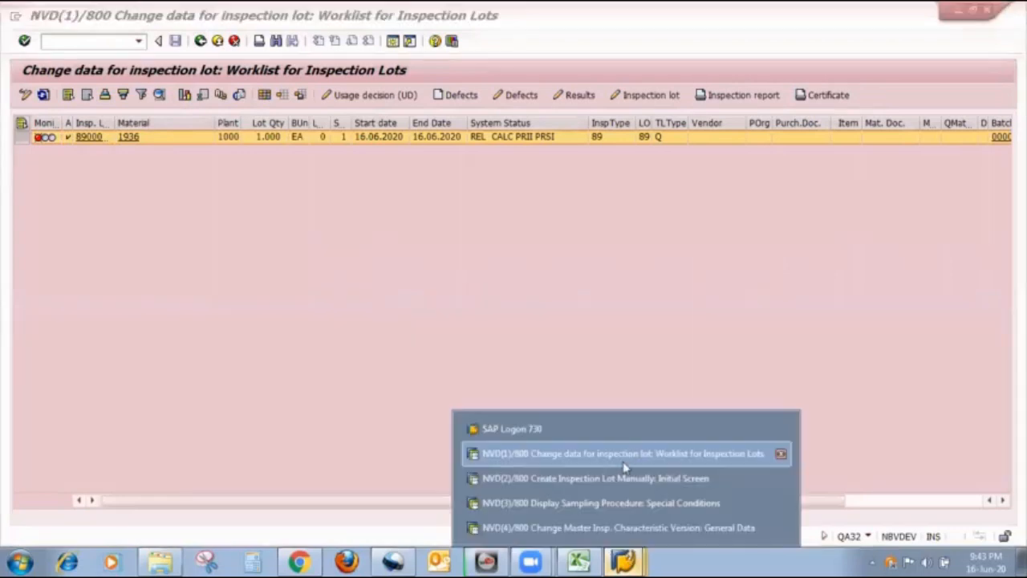
left_click(624, 478)
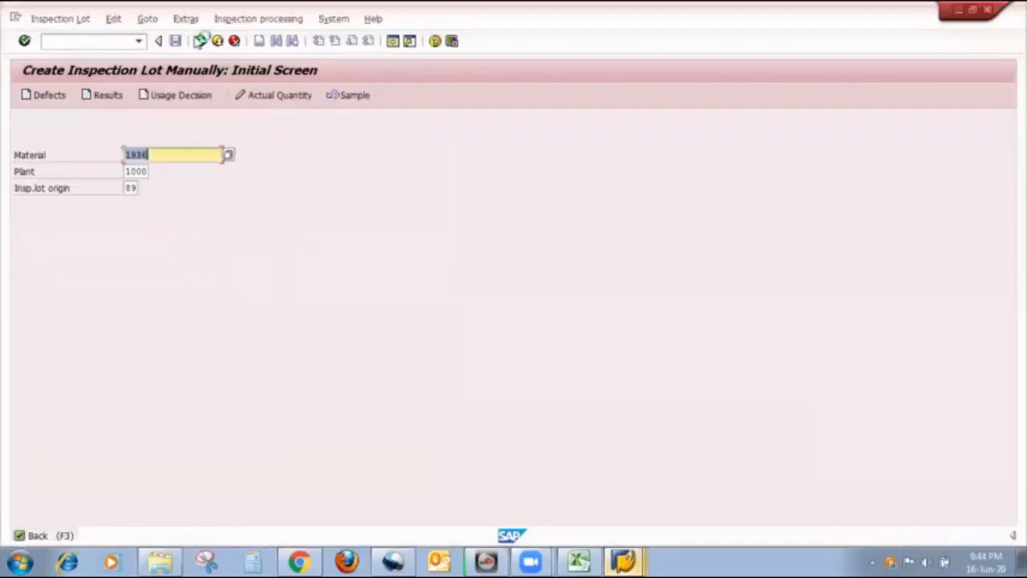
left_click(199, 42)
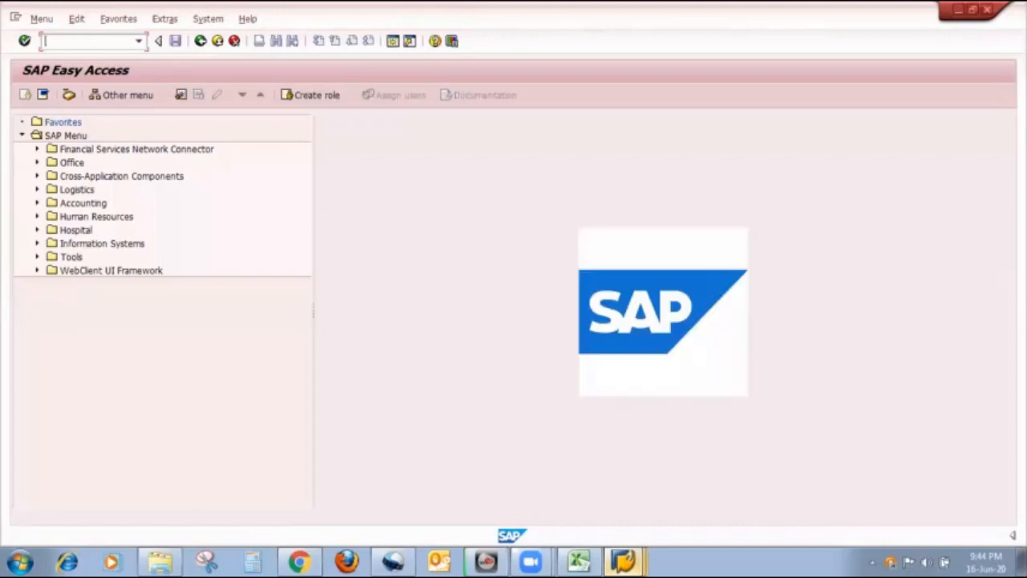
type("mm03")
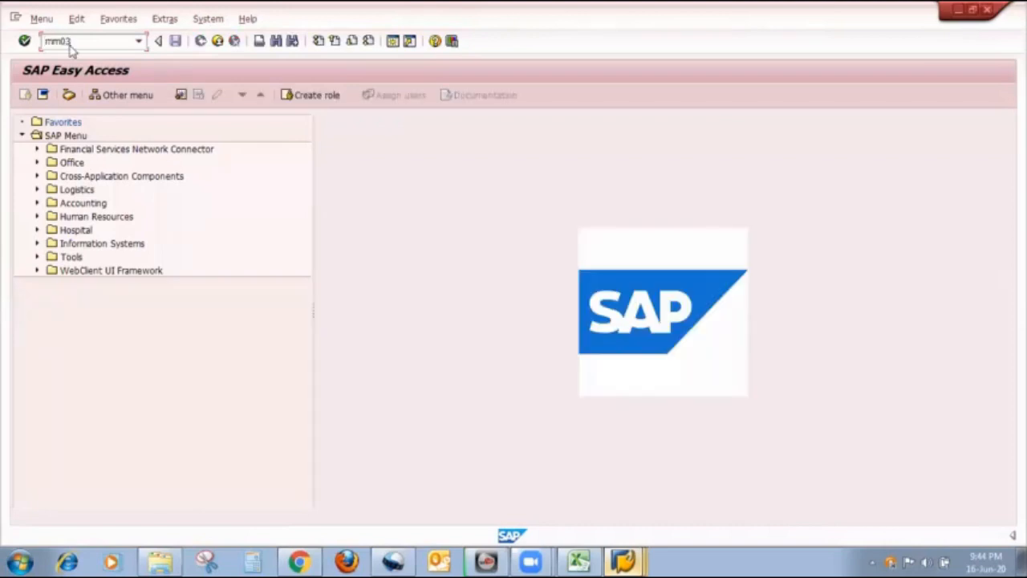
key("Return")
type("1956")
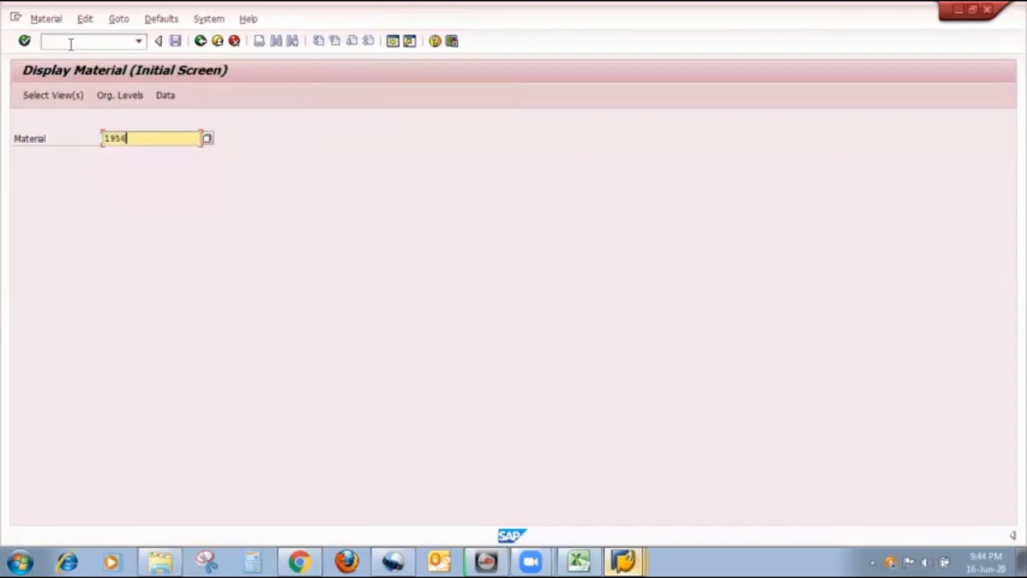
Display the Quality Management view of material 1956 for plant 1000 and check its inspection setup.
key("Return")
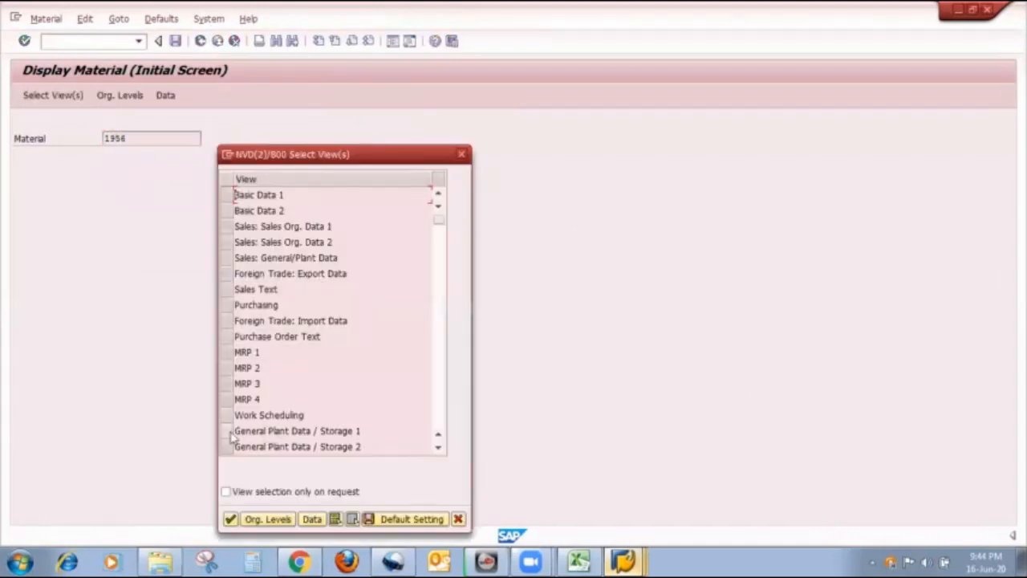
scroll(287, 406, "down", 1)
left_click(286, 412)
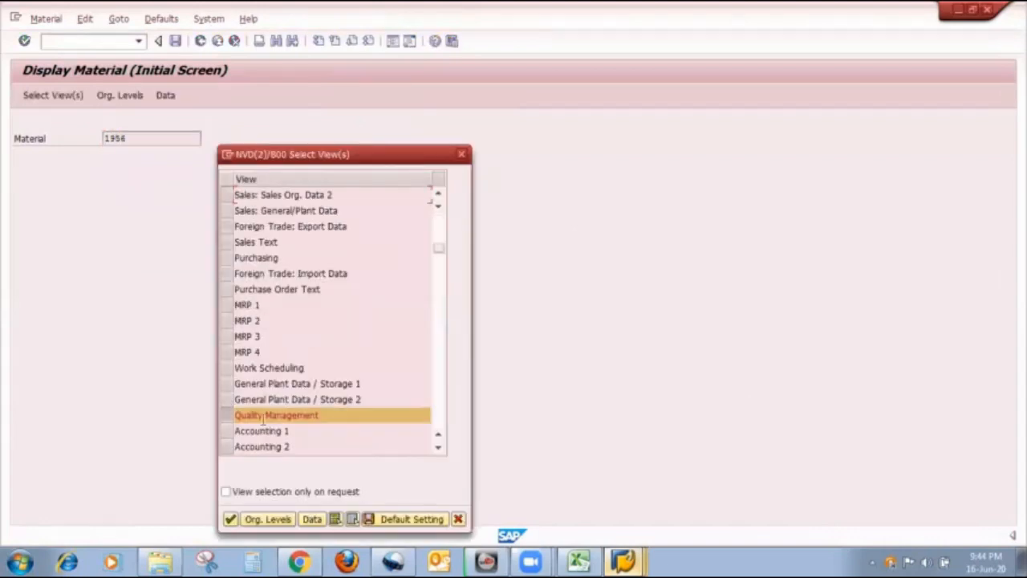
left_click(231, 518)
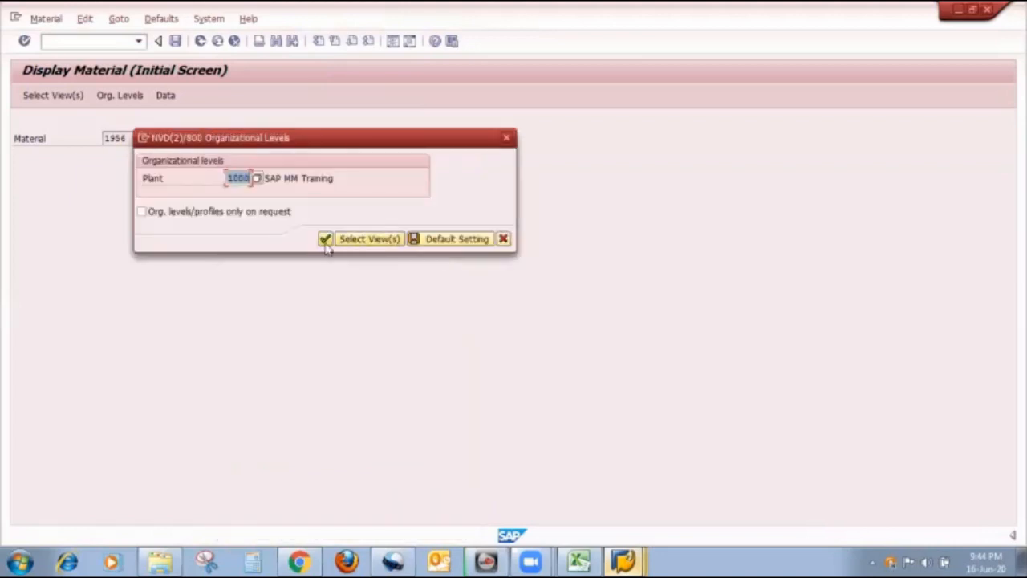
left_click(327, 242)
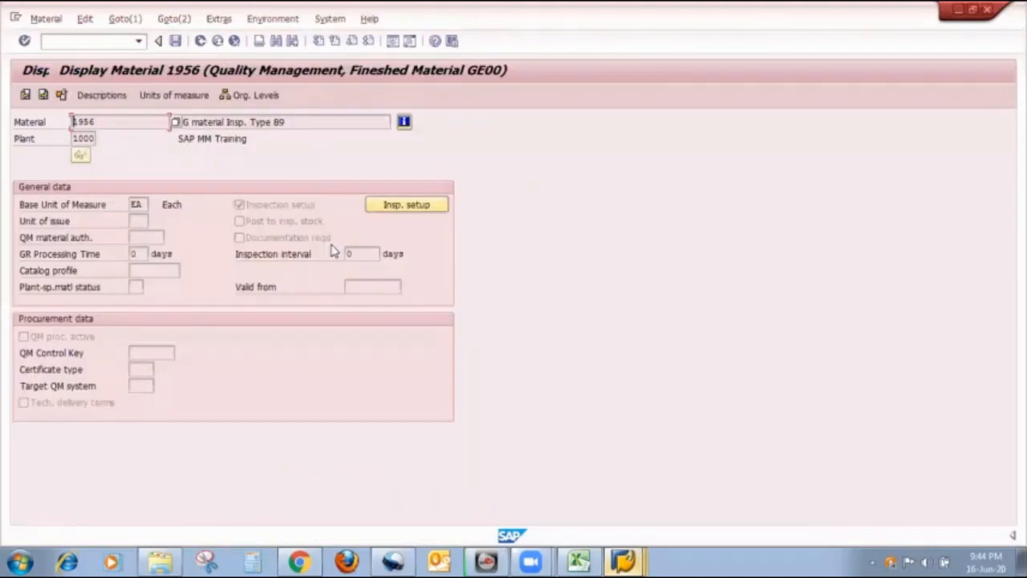
left_click(382, 208)
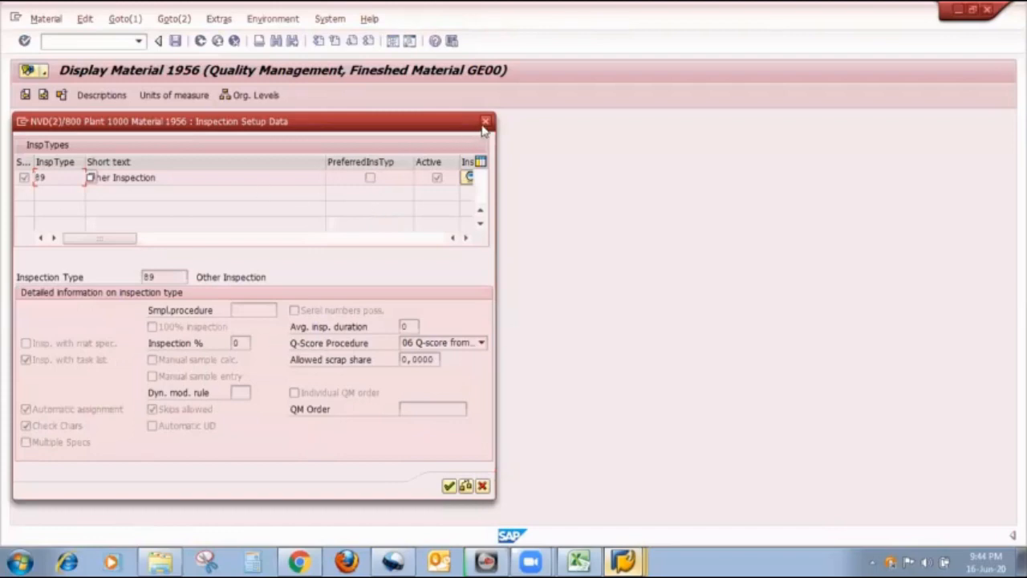
left_click(485, 125)
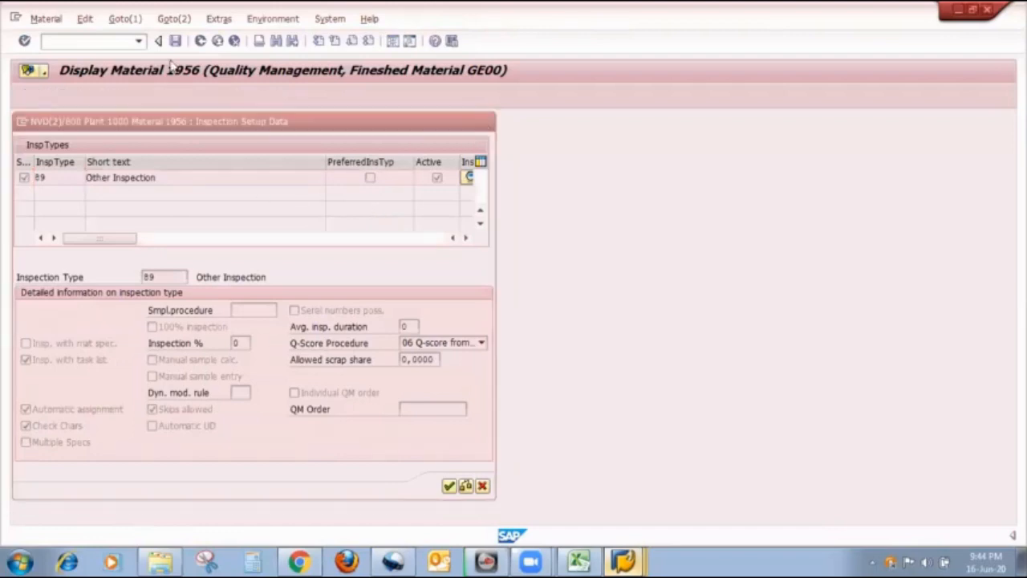
Open transaction QP03 and display the inspection plan for material 1956 in plant 1000, with the group left blank.
type("/nqp03")
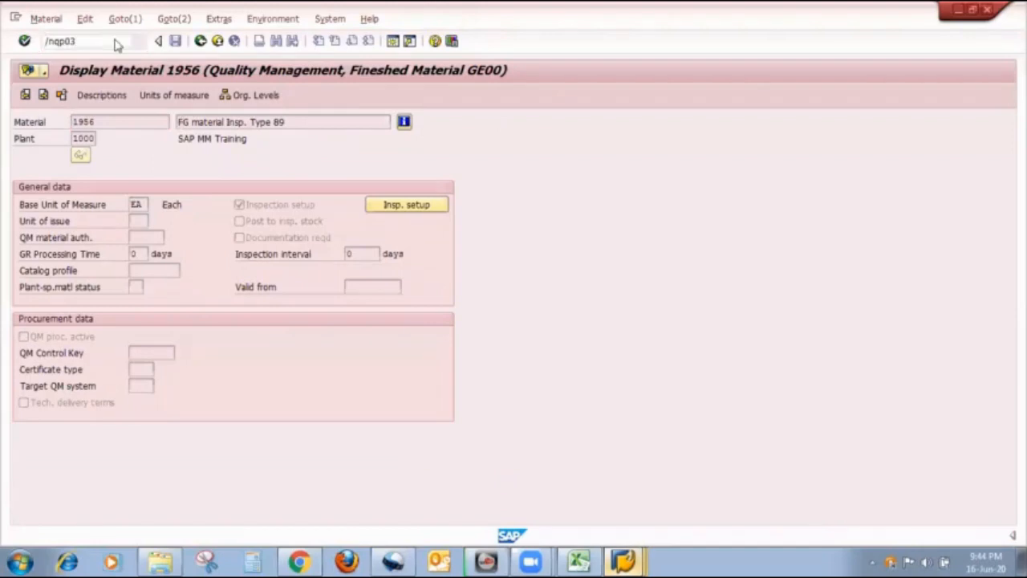
key("Return")
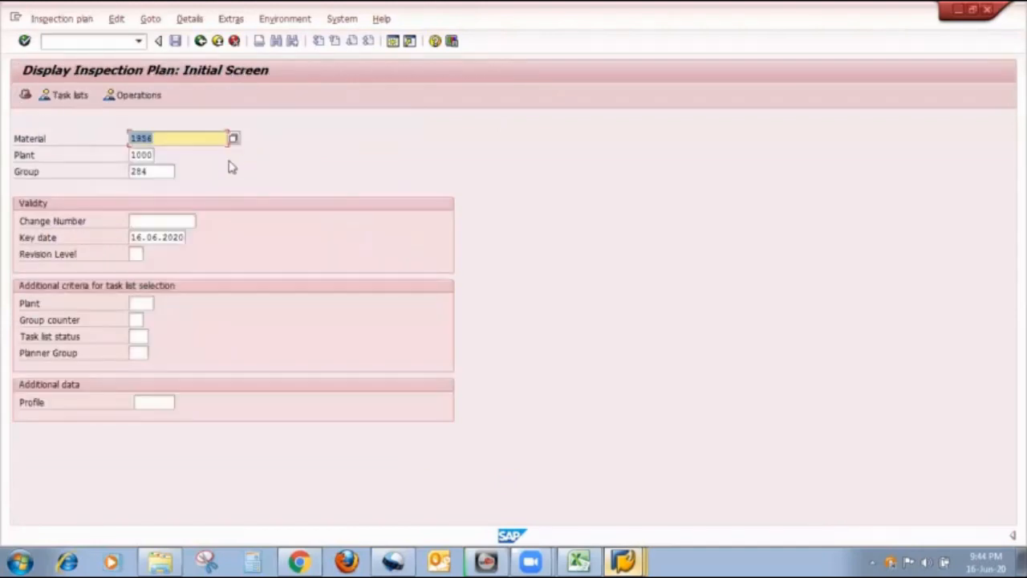
left_click(159, 171)
key("BackSpace")
key("BackSpace")
key("BackSpace")
key("Return")
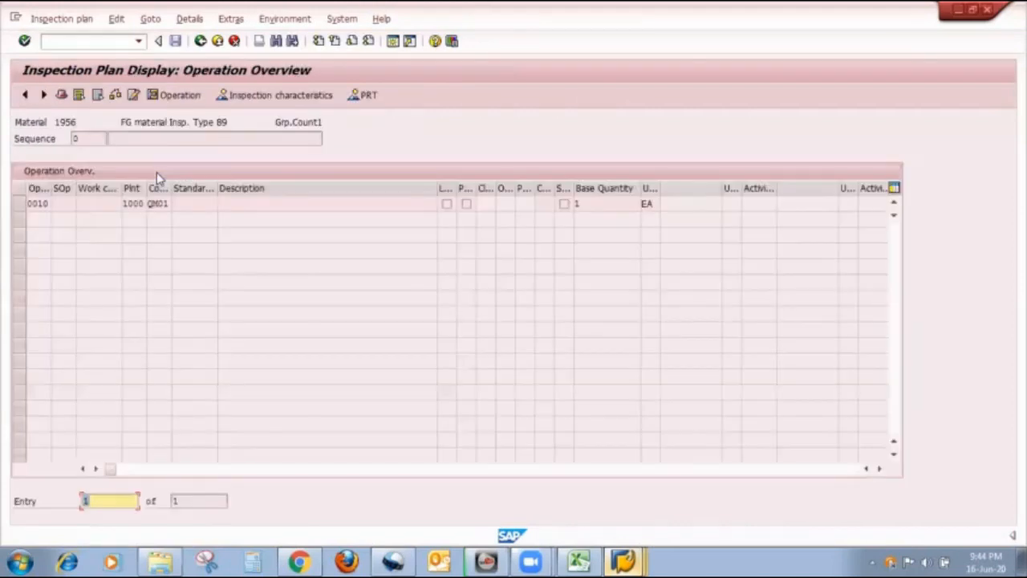
Examine the inspection characteristics of operation 0010, then return to the SAP Easy Access screen.
left_click(18, 205)
left_click(315, 95)
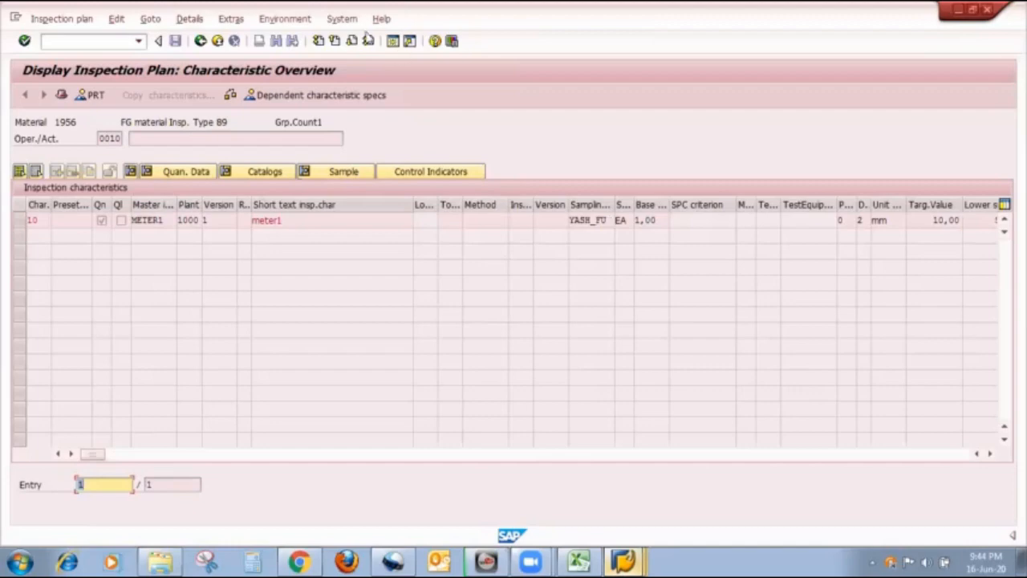
left_click(200, 41)
left_click(200, 41)
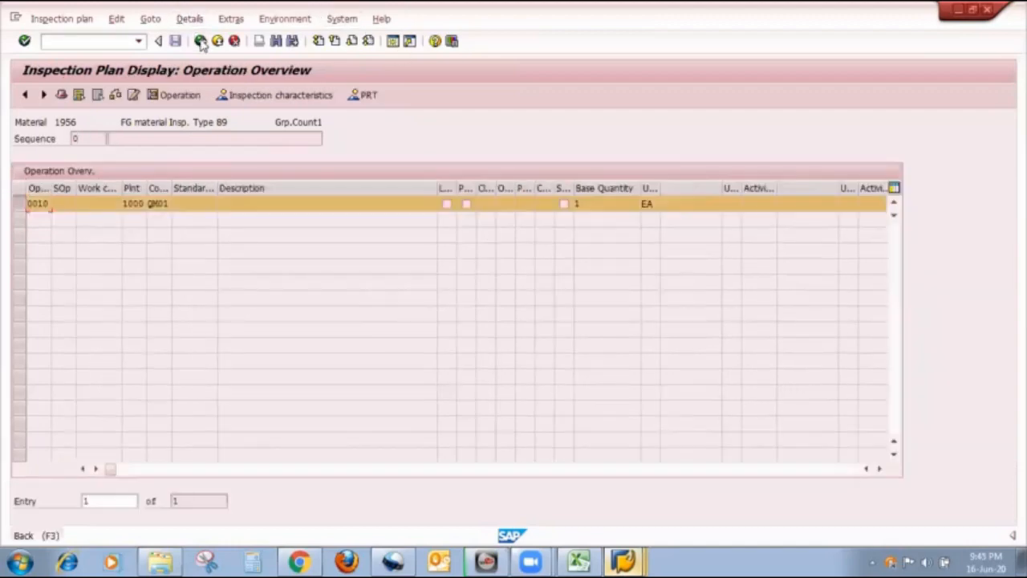
left_click(200, 40)
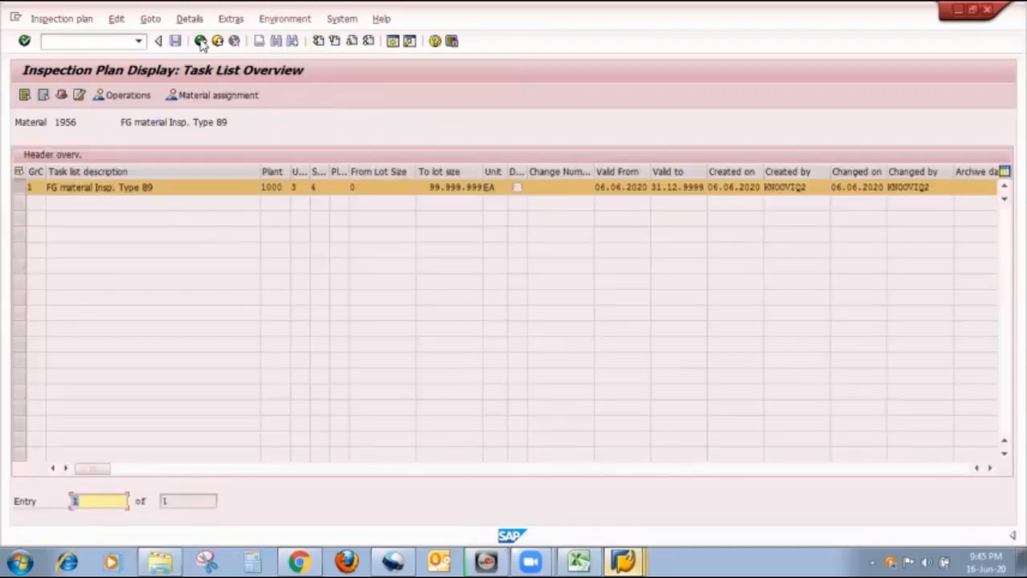
left_click(201, 41)
left_click(200, 41)
Open transaction QA01 and start a manual inspection lot for material 1956, plant 1000, lot origin 89.
type("d")
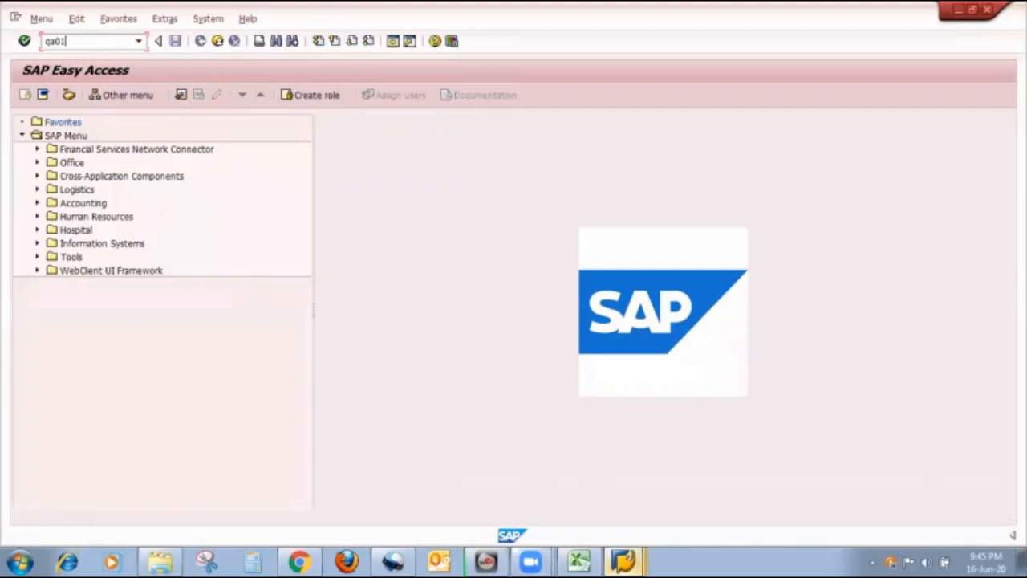
type("a01")
key("Return")
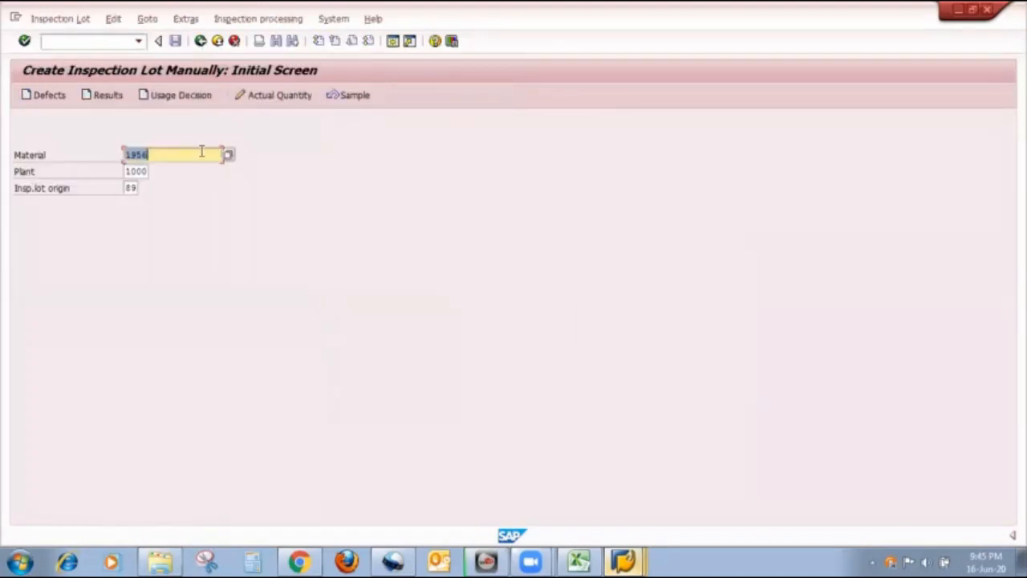
left_click(187, 175)
key("Return")
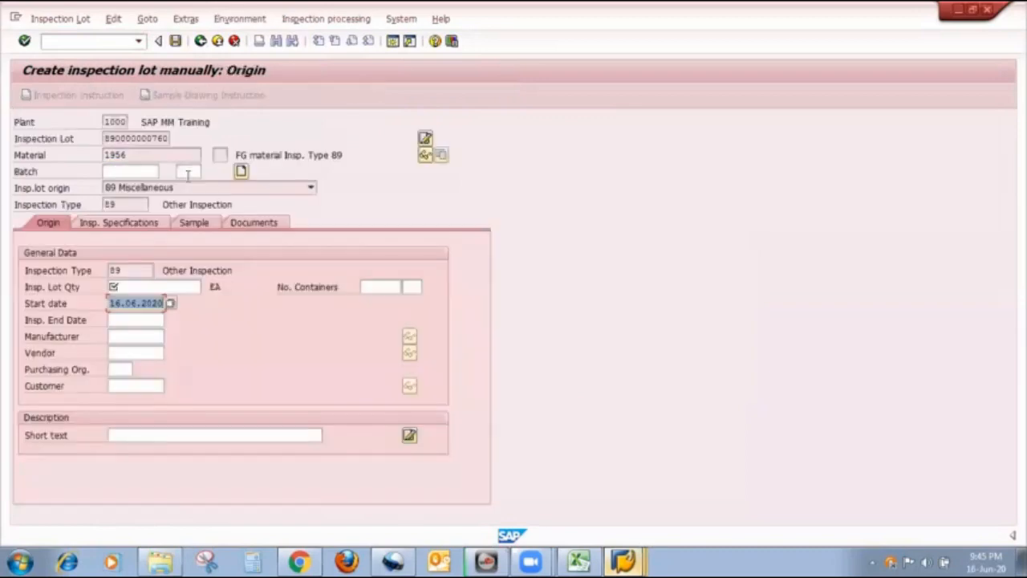
Set the inspection lot quantity to 10 EA and accept automatic batch number allocation.
left_click(138, 287)
type("10")
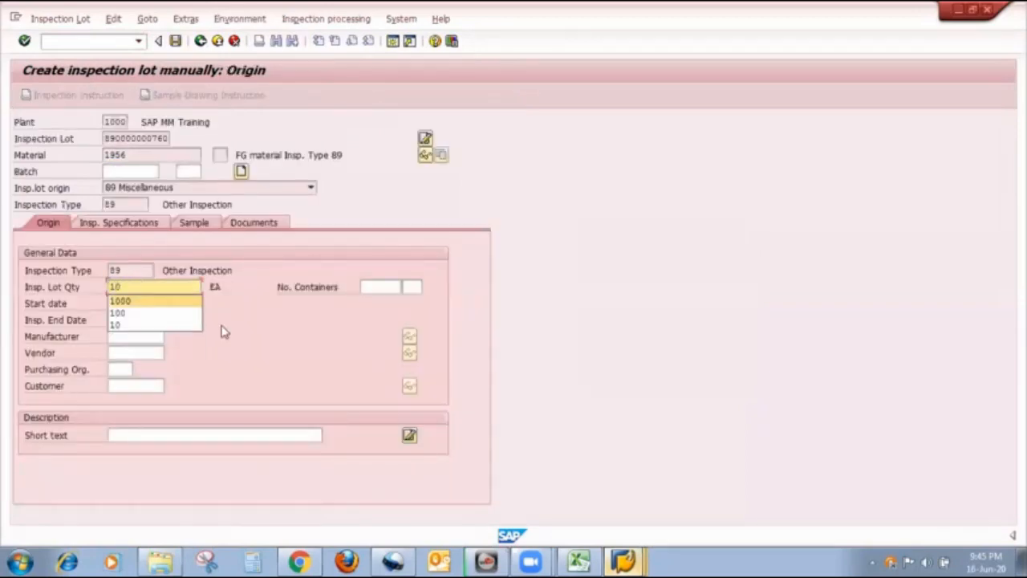
key("Return")
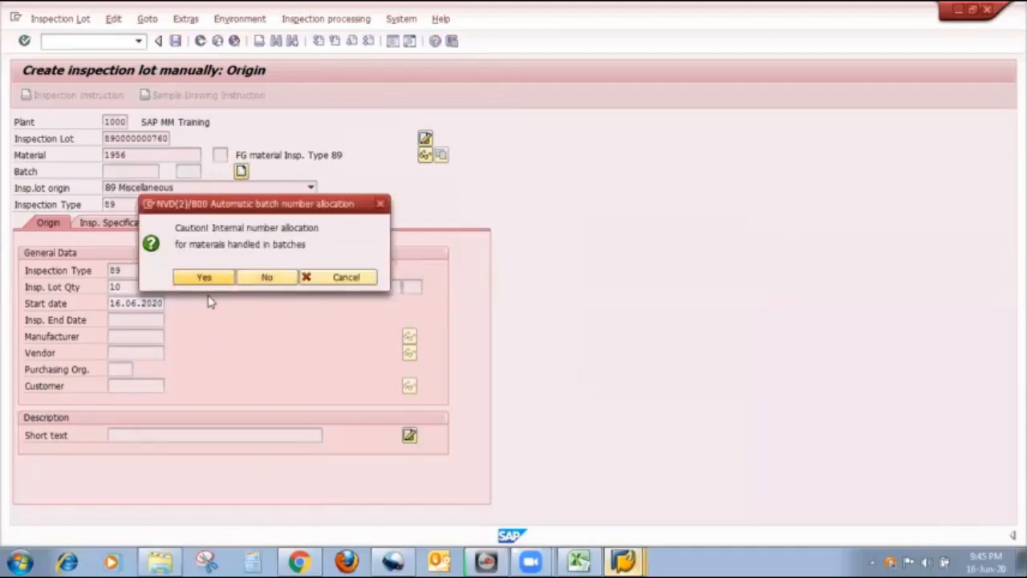
left_click(202, 275)
Assign the task list to the 10 EA lot and calculate its sample size, then leave the lot without saving.
left_click(120, 226)
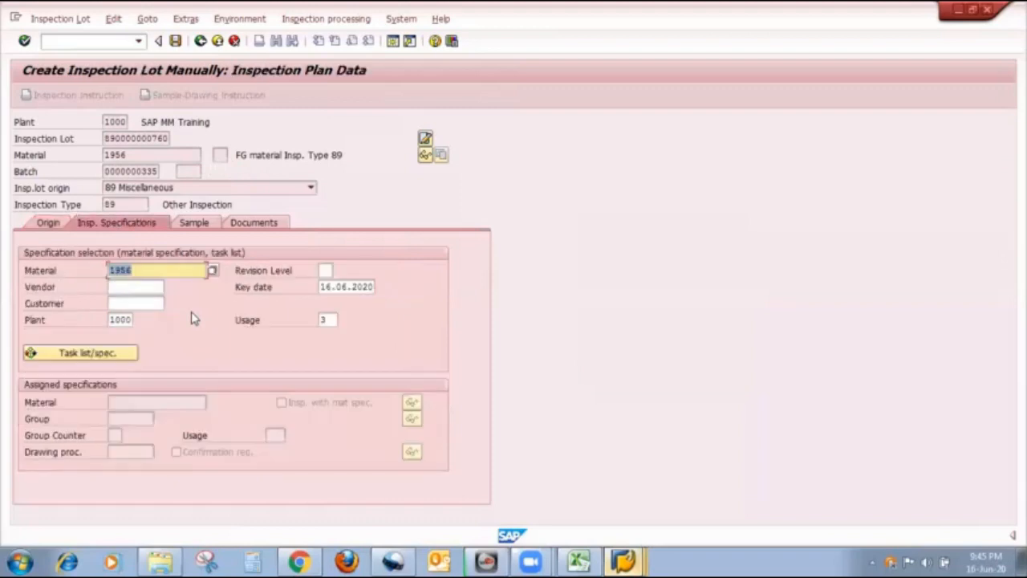
left_click(80, 355)
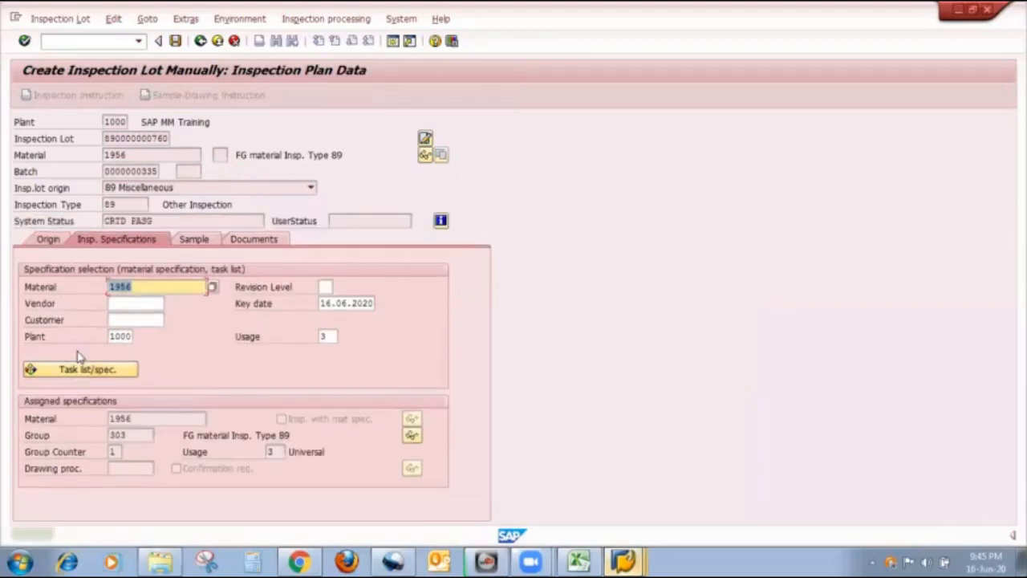
left_click(197, 237)
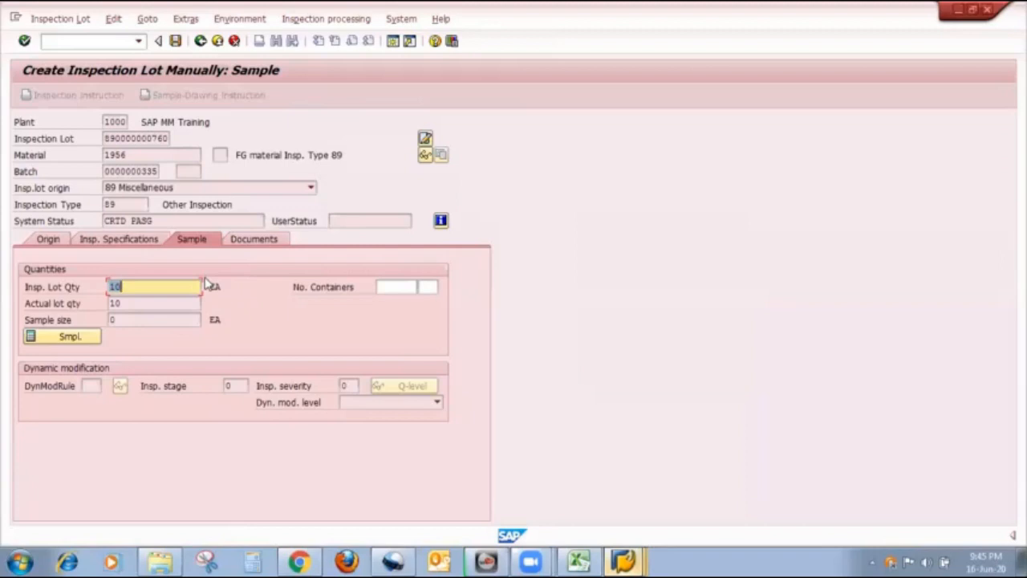
left_click(71, 338)
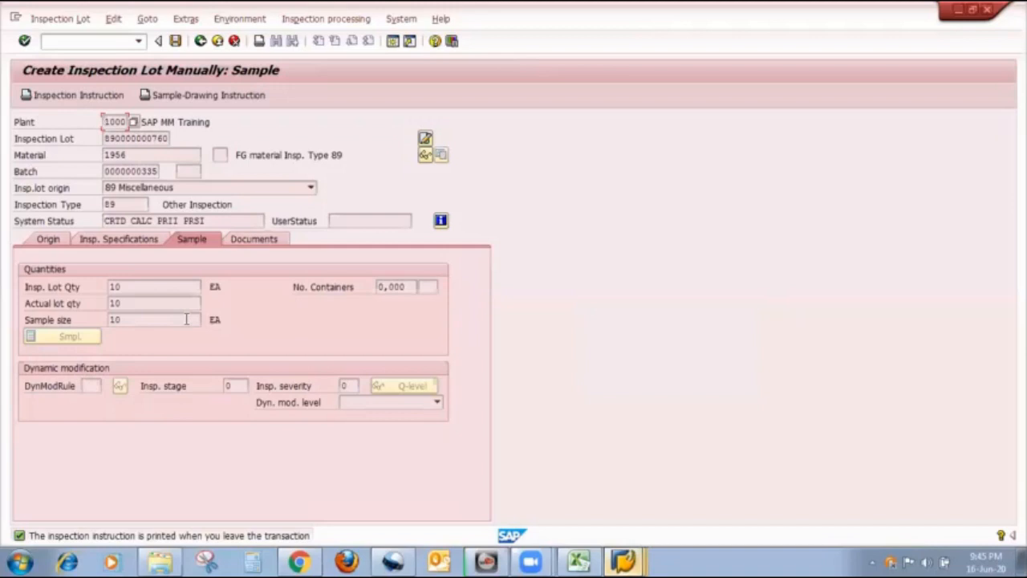
left_click(200, 40)
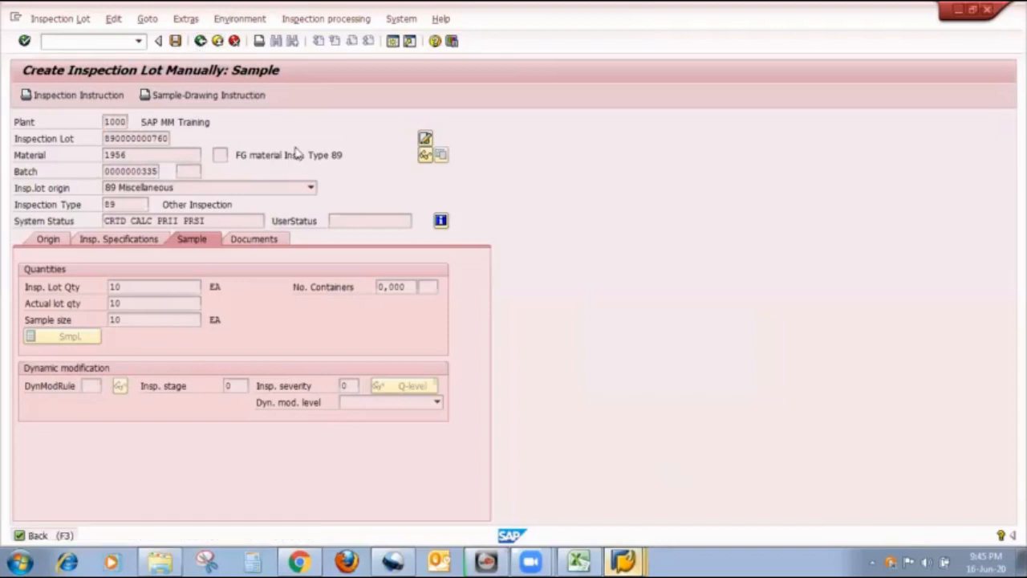
left_click(273, 280)
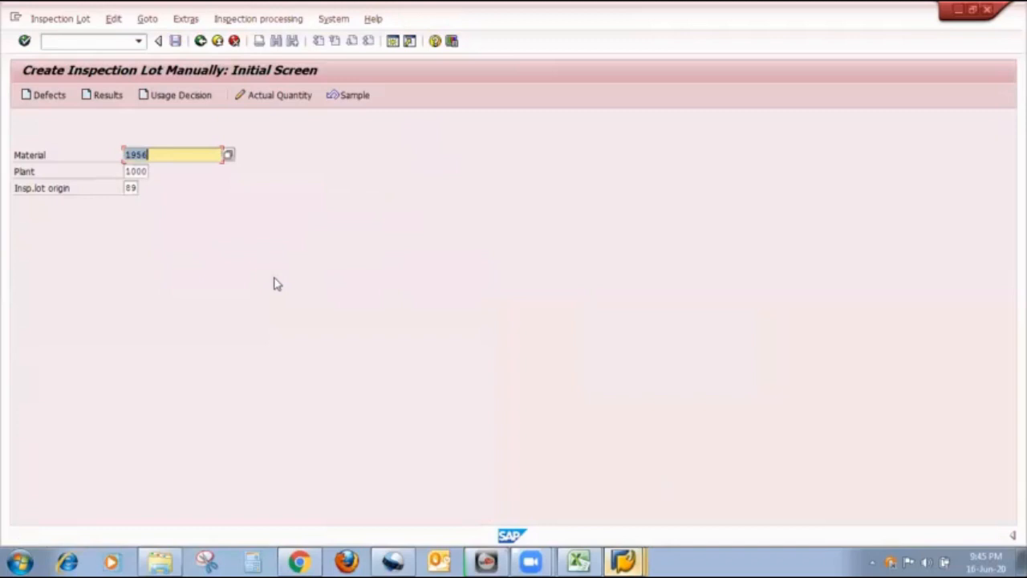
Start another inspection lot for material 1956 with a quantity of 540 EA and automatic batch number allocation.
key("Return")
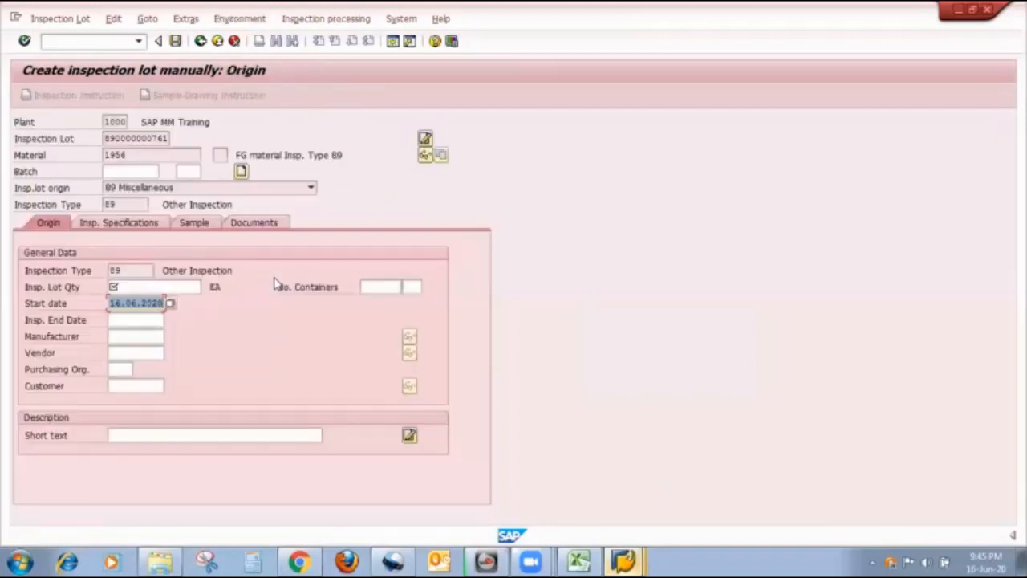
left_click(176, 277)
left_click(161, 285)
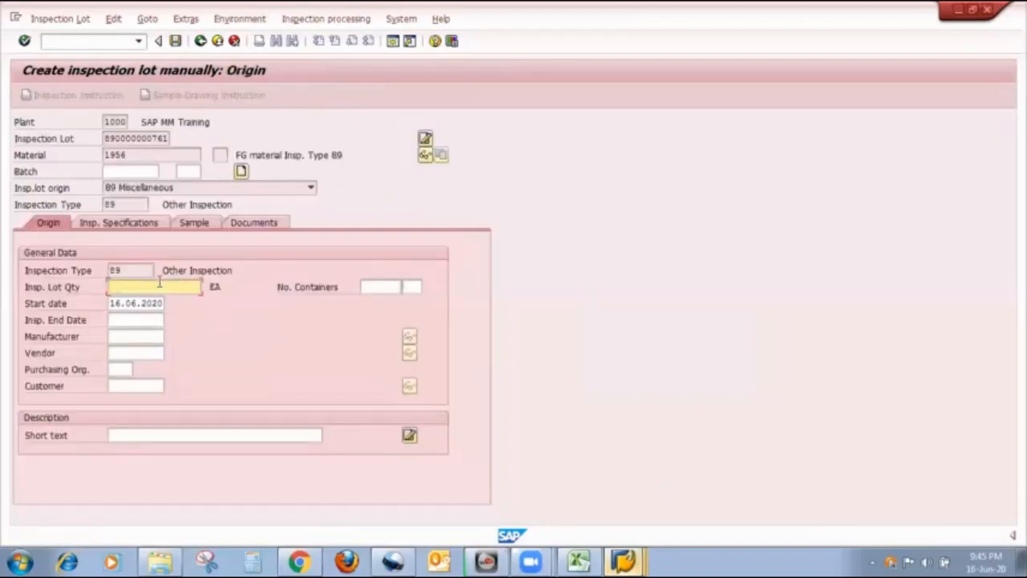
type("540")
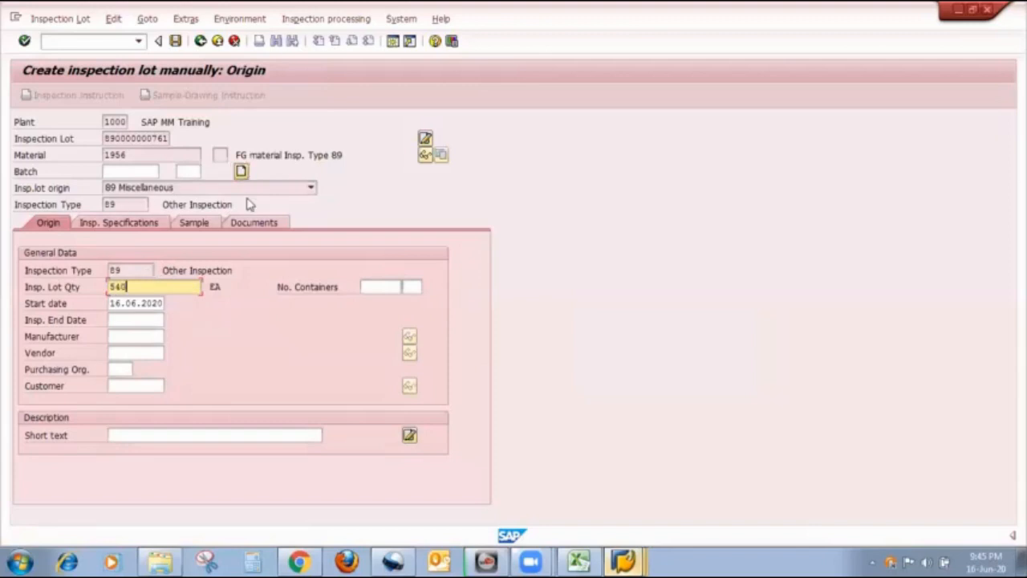
key("Return")
left_click(201, 275)
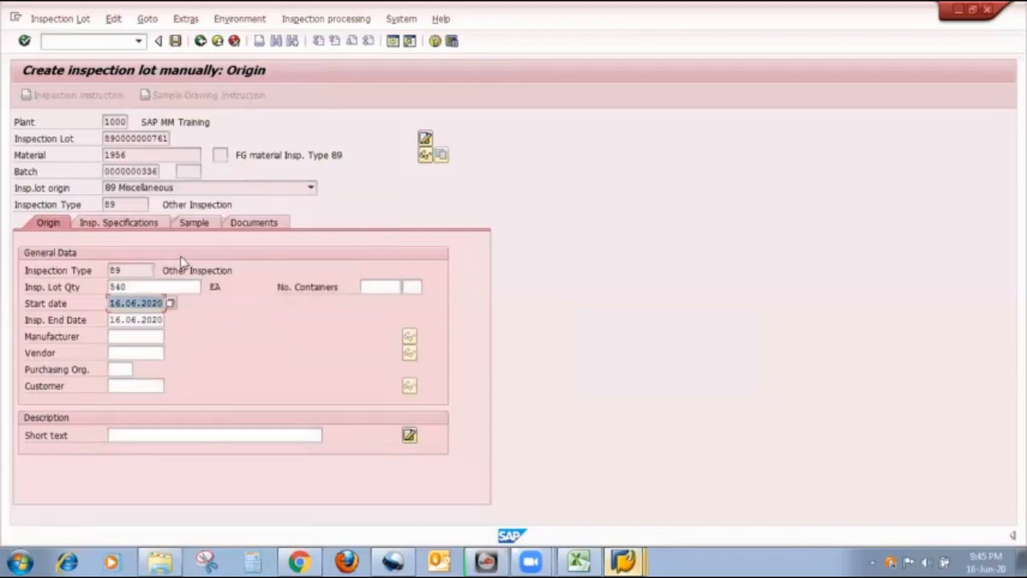
Assign the task list to the 540 EA inspection lot and calculate its sample size.
left_click(132, 230)
left_click(99, 358)
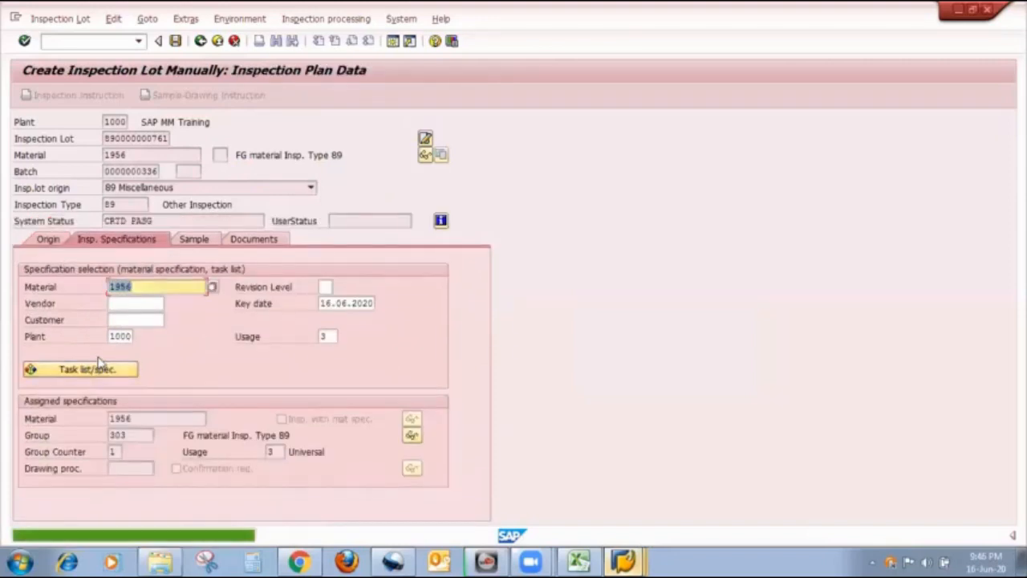
left_click(194, 238)
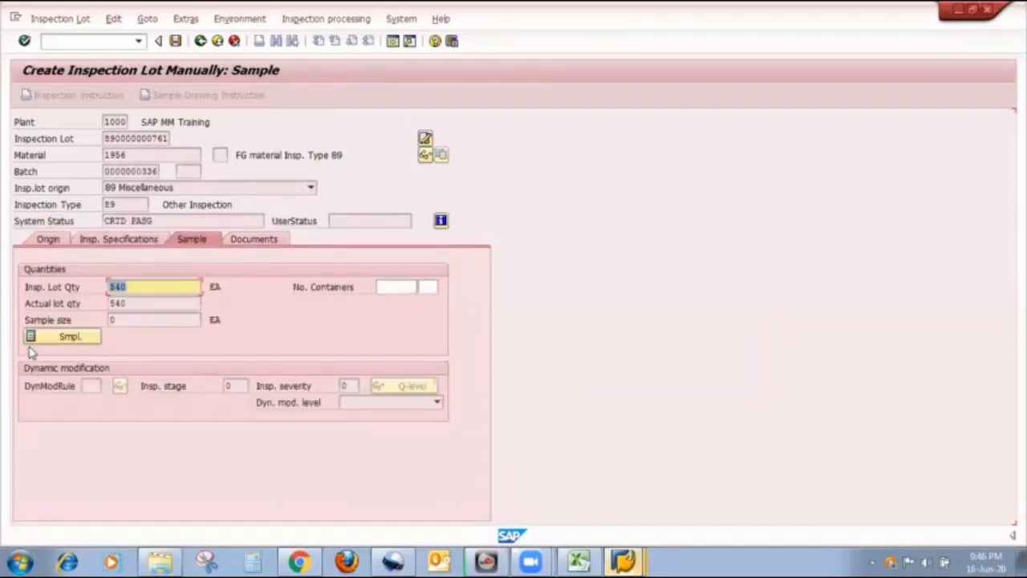
left_click(43, 340)
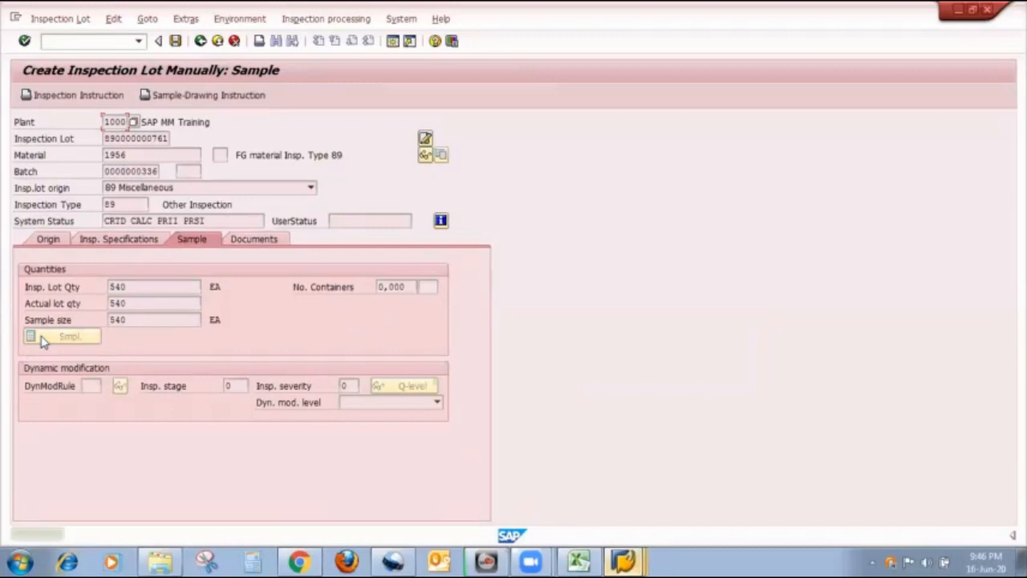
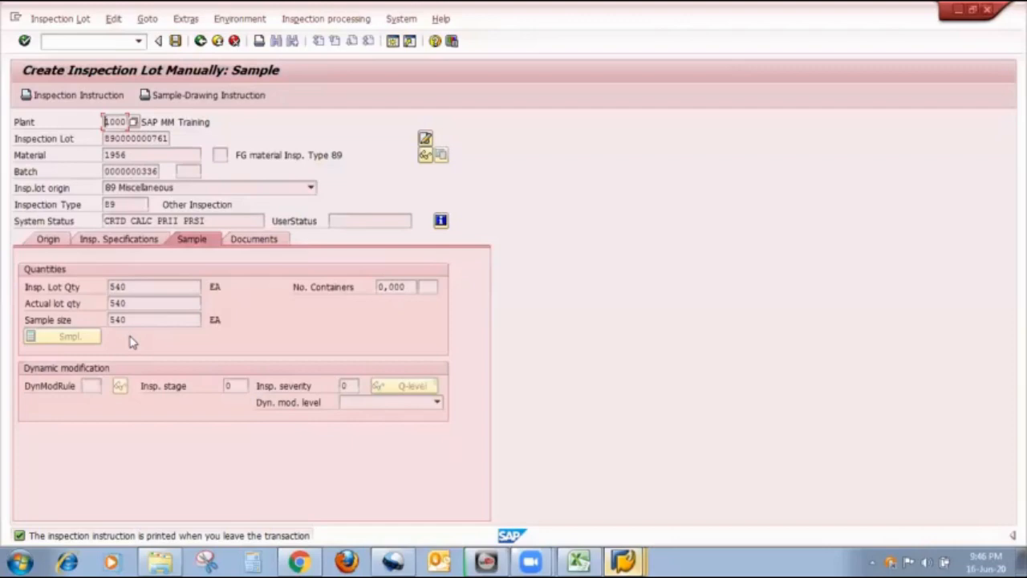
Switch to the Excel SAMPLING sheet to review the Percentage Sample entry in the sampling types list, then return to SAP.
left_click(592, 560)
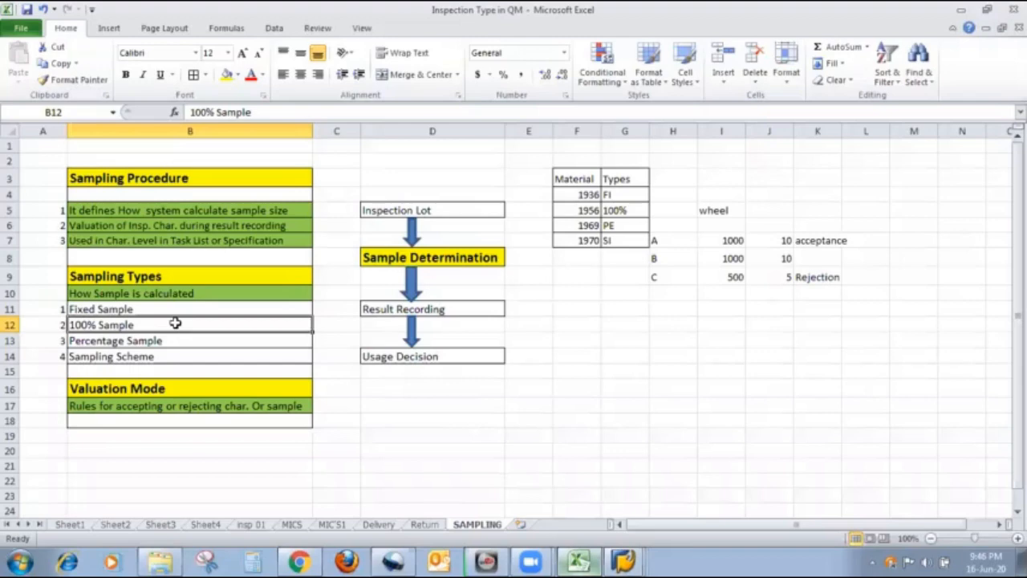
left_click(196, 340)
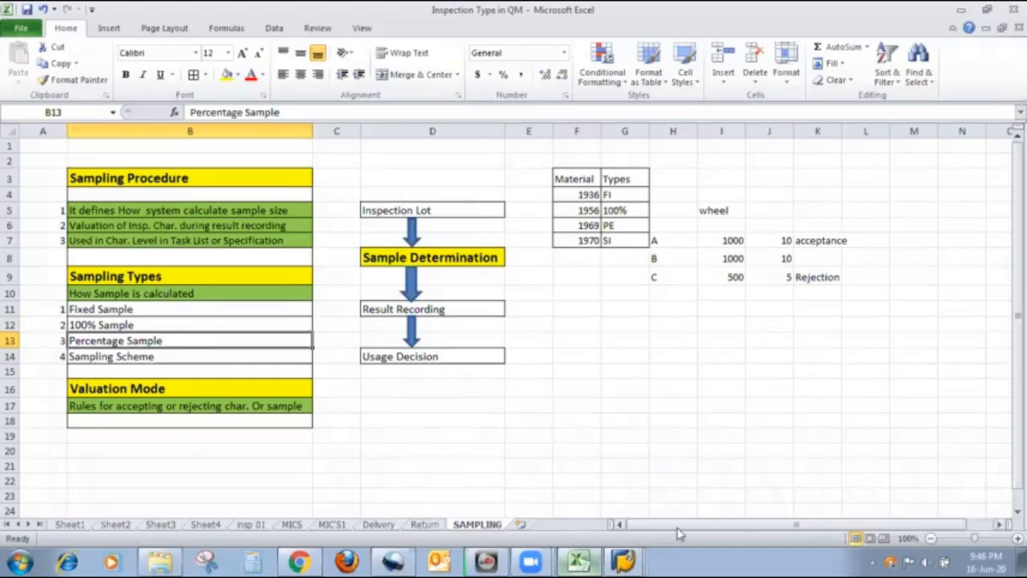
left_click(624, 560)
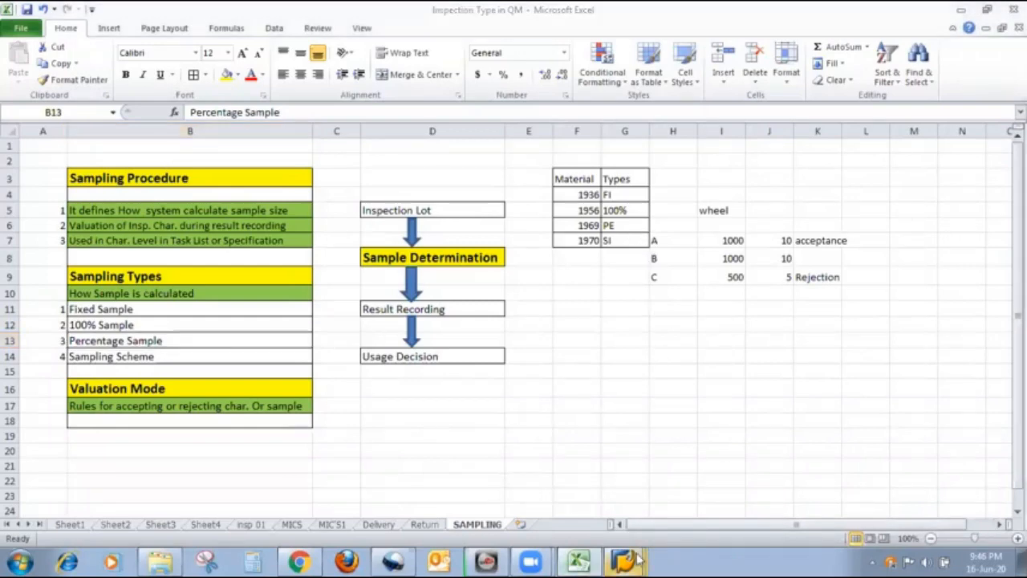
left_click(599, 486)
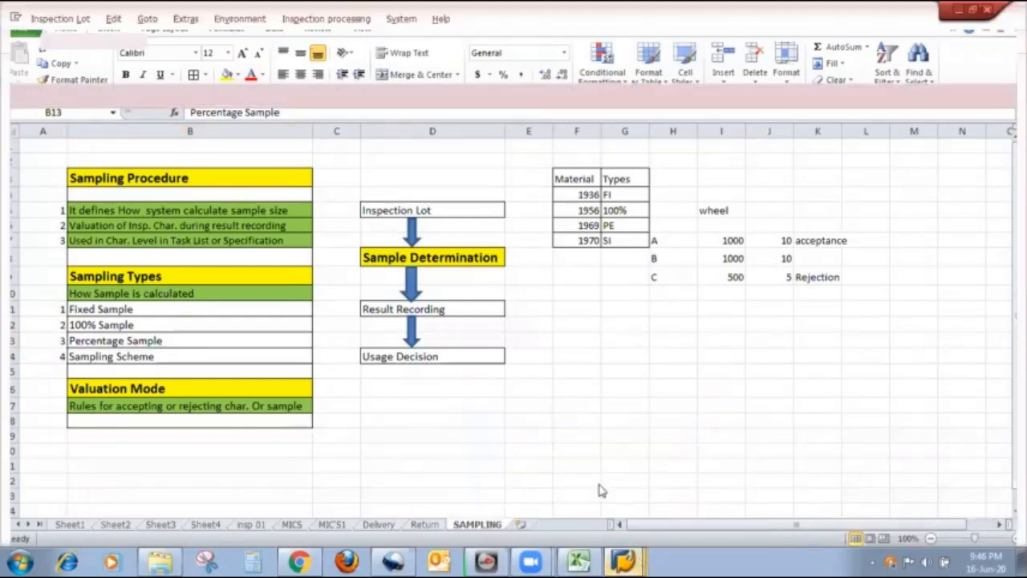
Leave the 540 EA inspection lot without saving and exit manual lot creation to the SAP Easy Access screen.
left_click(201, 41)
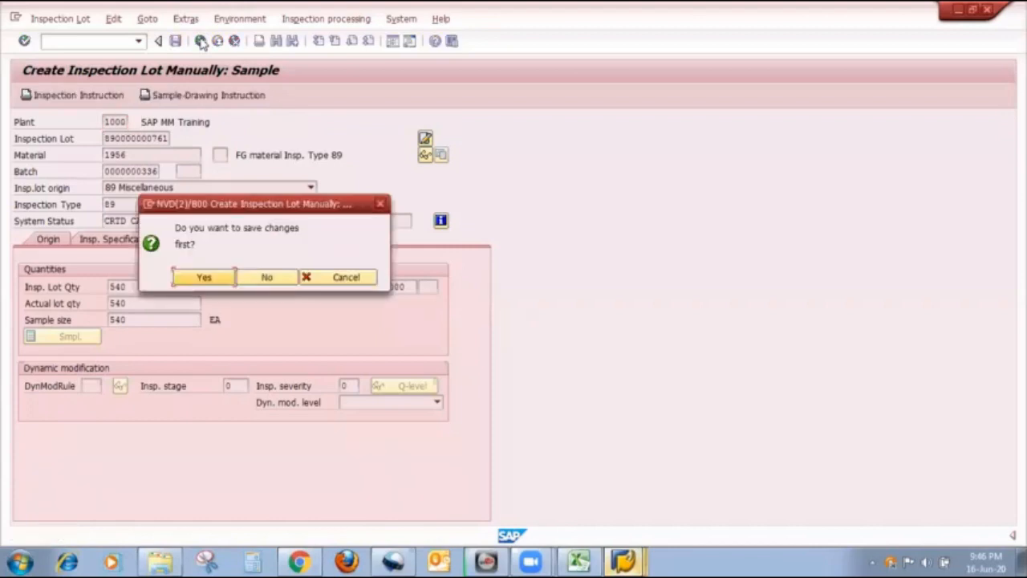
left_click(264, 276)
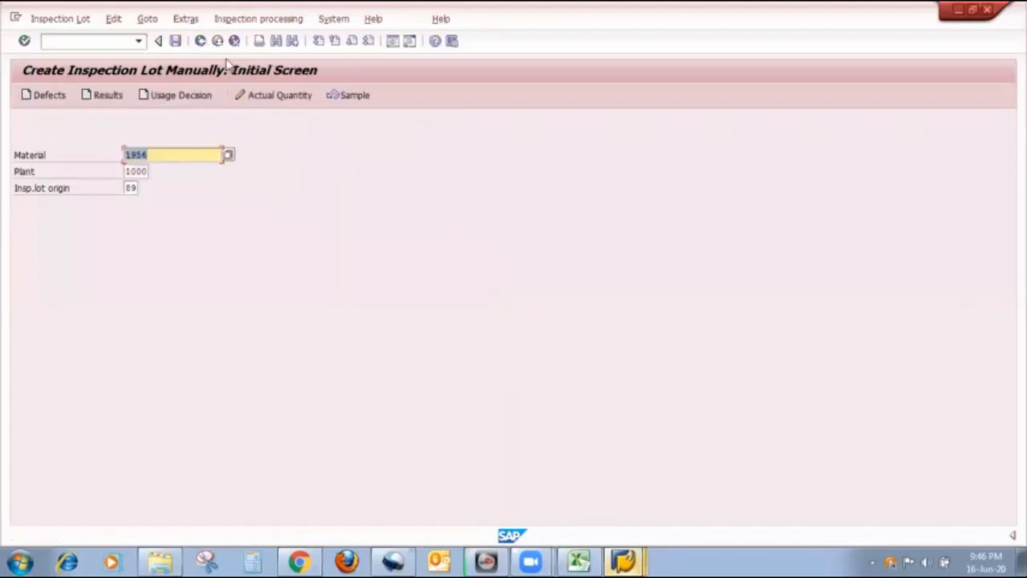
left_click(202, 42)
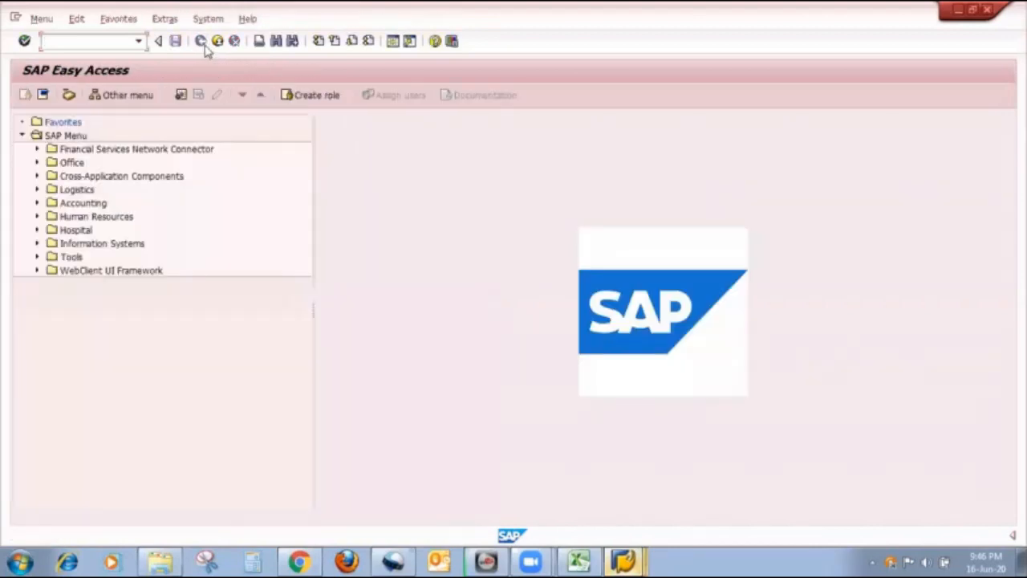
Display the inspection plan for material 1969 in plant 1000, with the group left blank.
type("dp03")
key("Return")
type("1969")
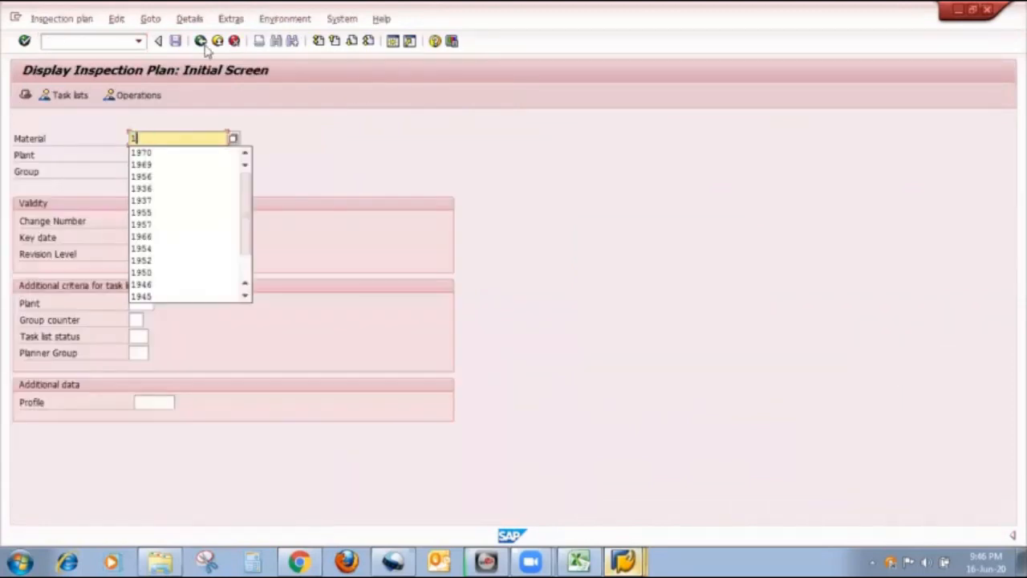
key("Tab")
key("Tab")
key("Delete")
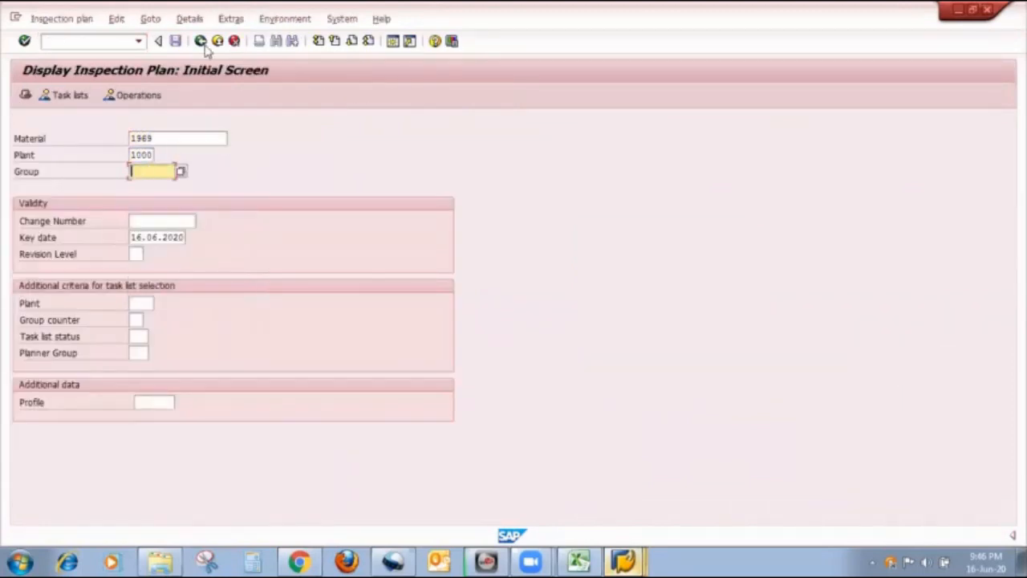
key("Return")
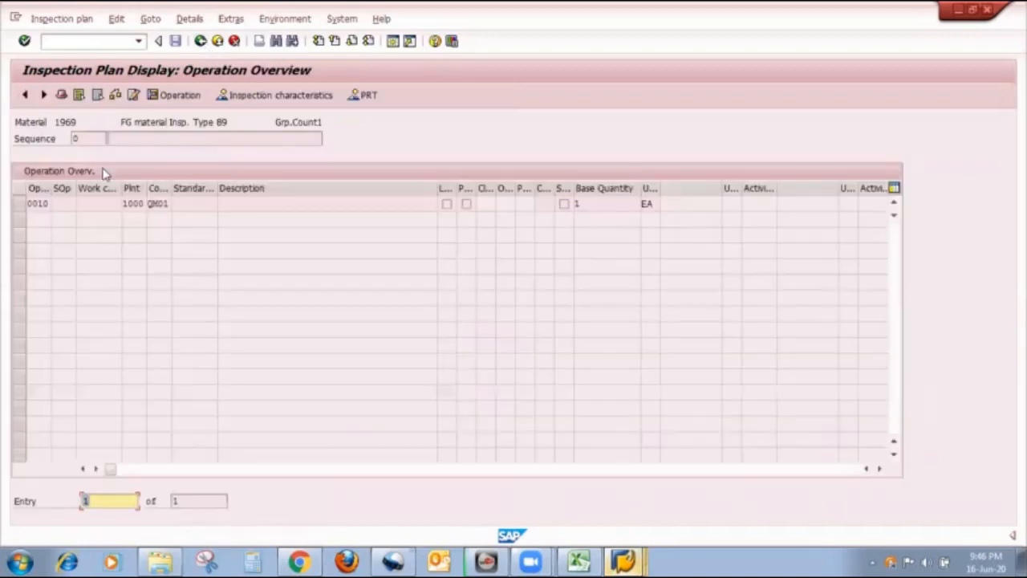
Open the inspection characteristics of operation 0010 and widen the Sampling procedure column to read its entry.
left_click(19, 203)
left_click(260, 97)
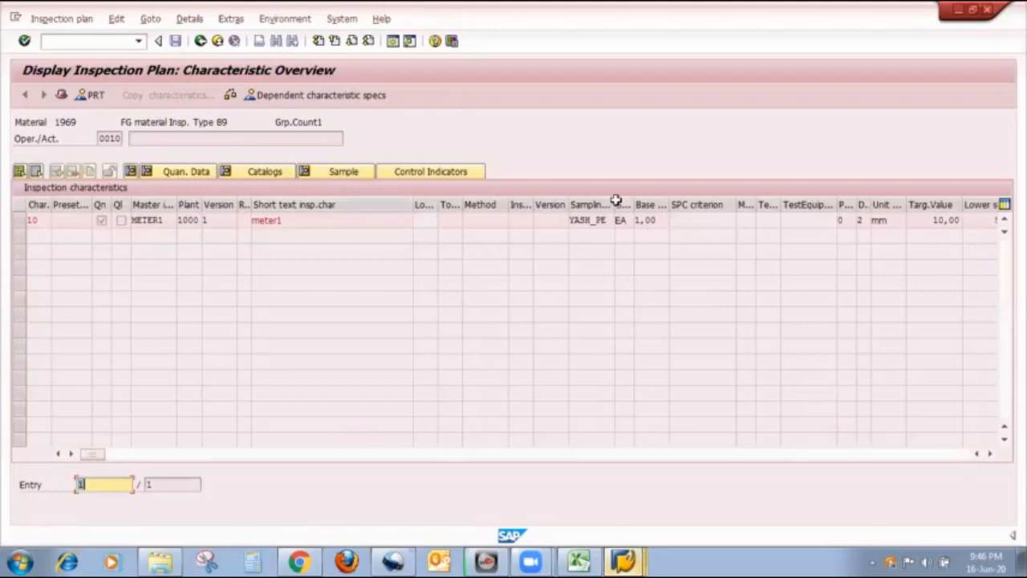
left_click_drag(613, 200, 674, 196)
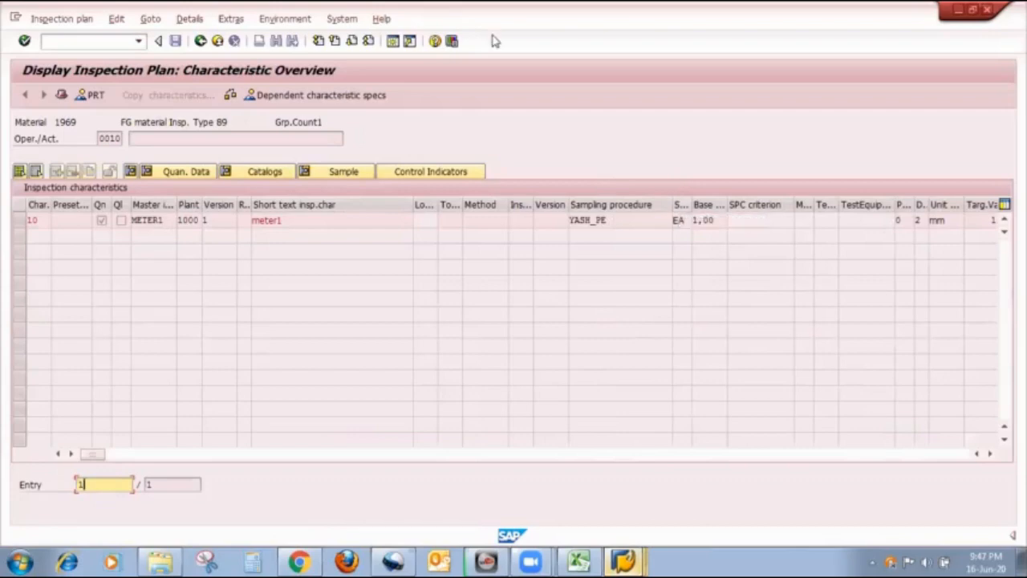
Switch to the Display Sampling Procedure session and display sampling procedure YASH_PE instead of the 100% inspection one.
left_click(97, 40)
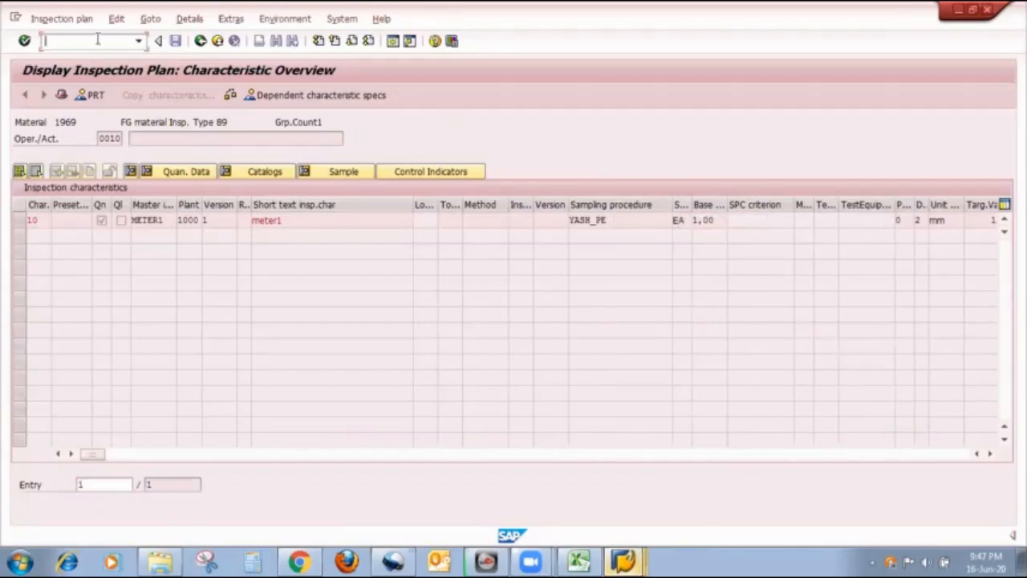
type("/n")
left_click(624, 560)
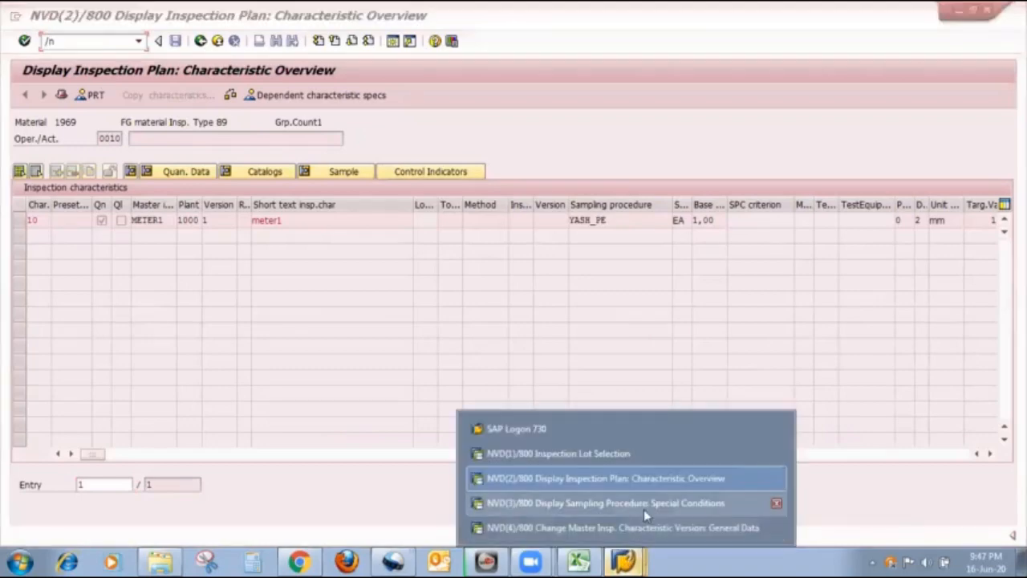
left_click(644, 508)
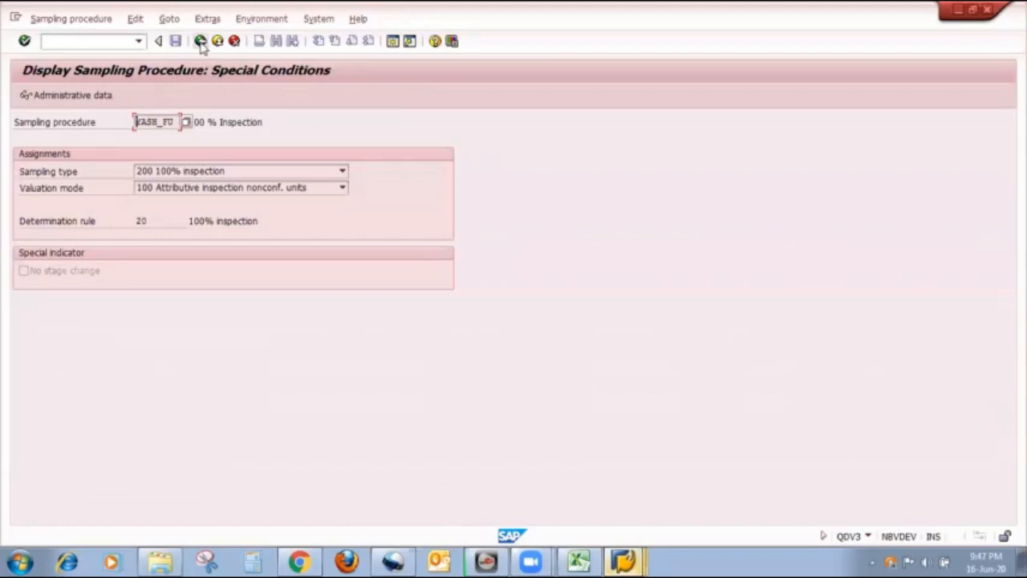
left_click(201, 44)
left_click(200, 44)
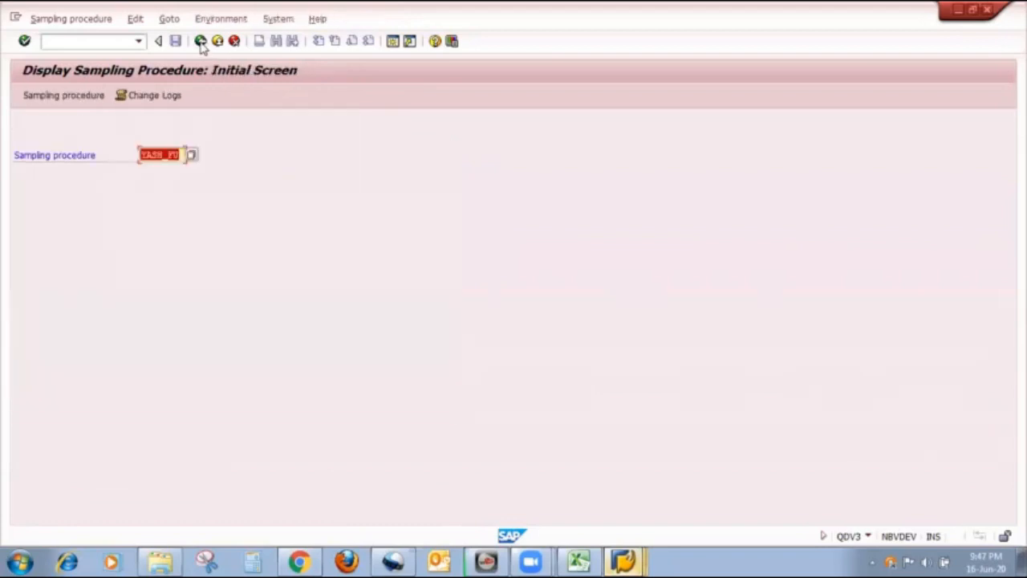
key("BackSpace")
left_click(171, 204)
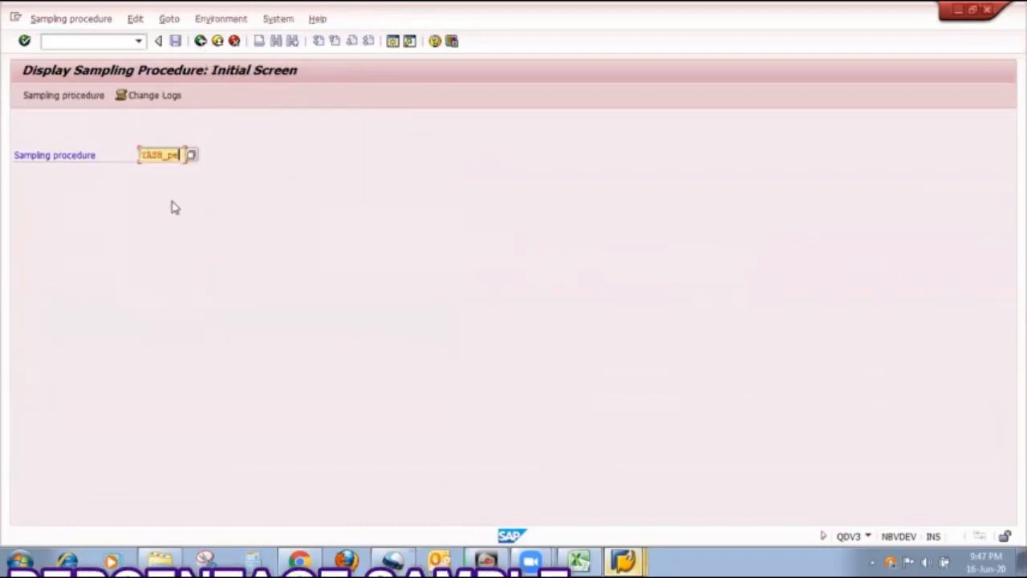
key("Return")
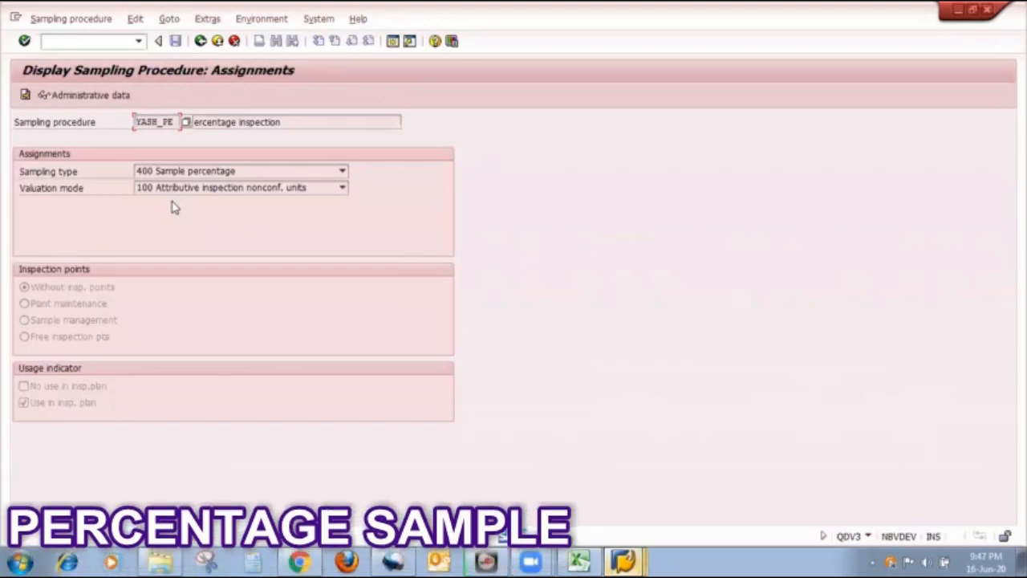
Review the available sampling types, keep 400 Sample percentage, and open the procedure's special conditions.
left_click(341, 171)
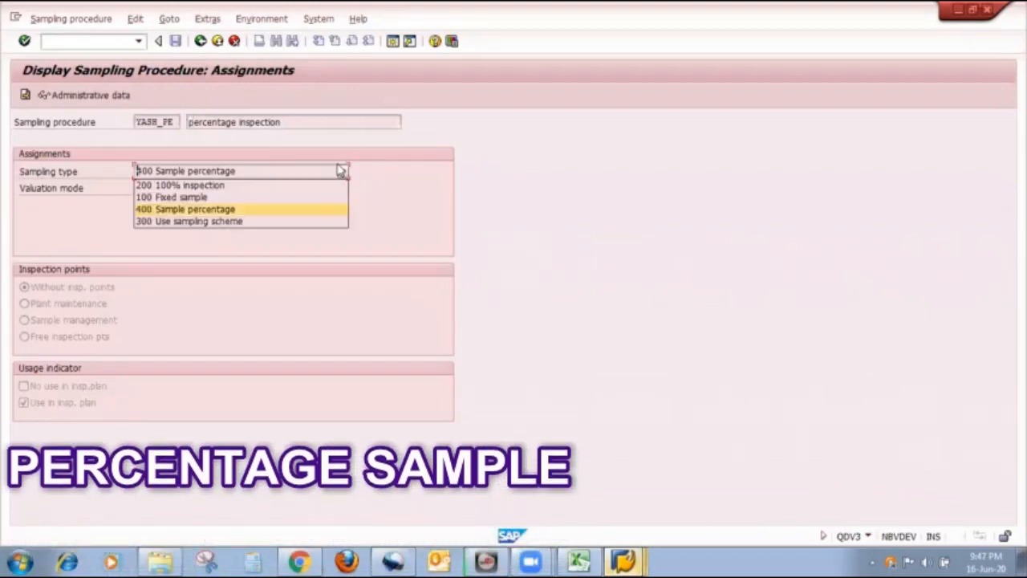
left_click(239, 209)
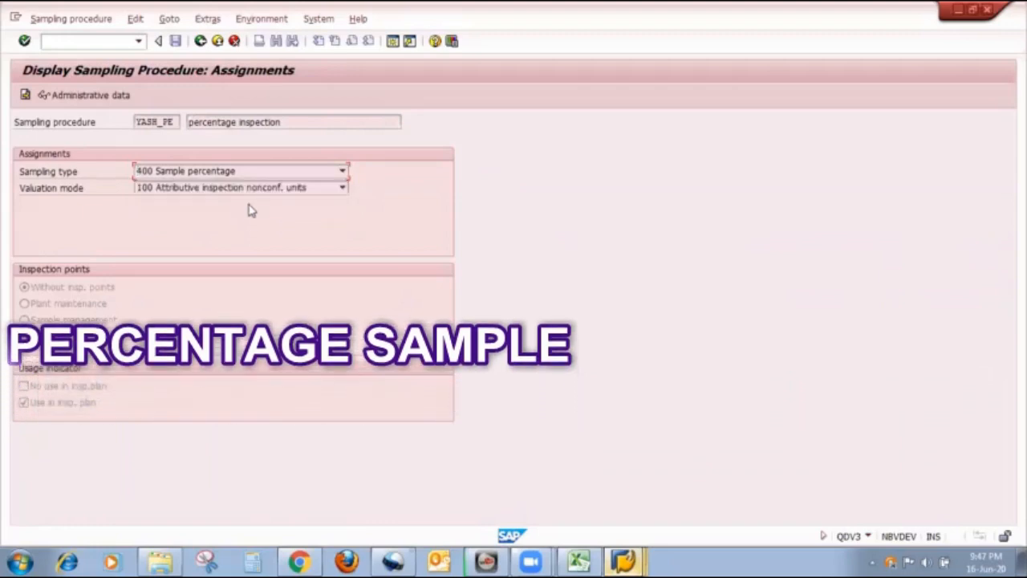
left_click(27, 96)
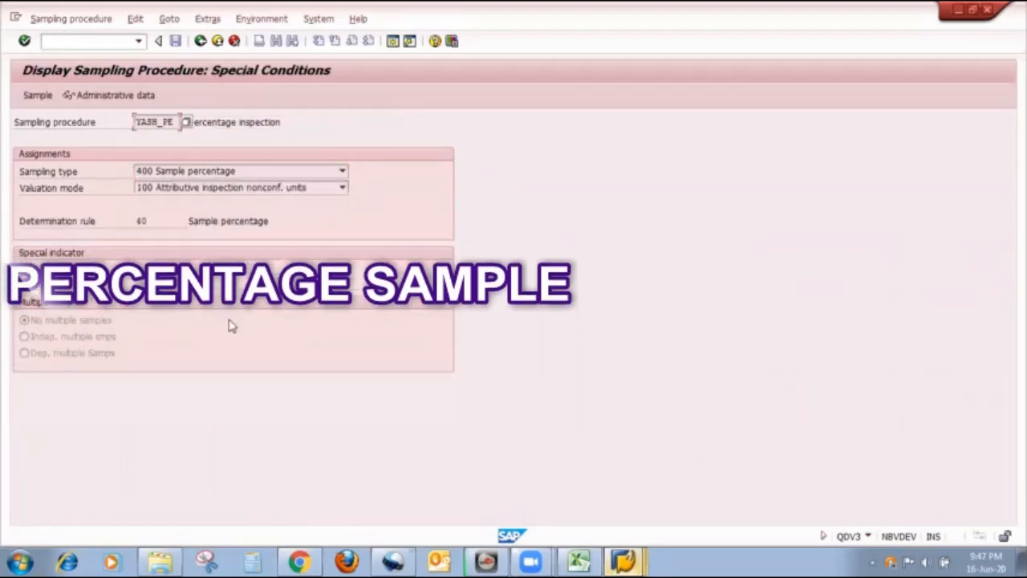
Open the percentage sample details and examine the sampling plan's size as % of lot and acceptance number as %.
left_click(37, 96)
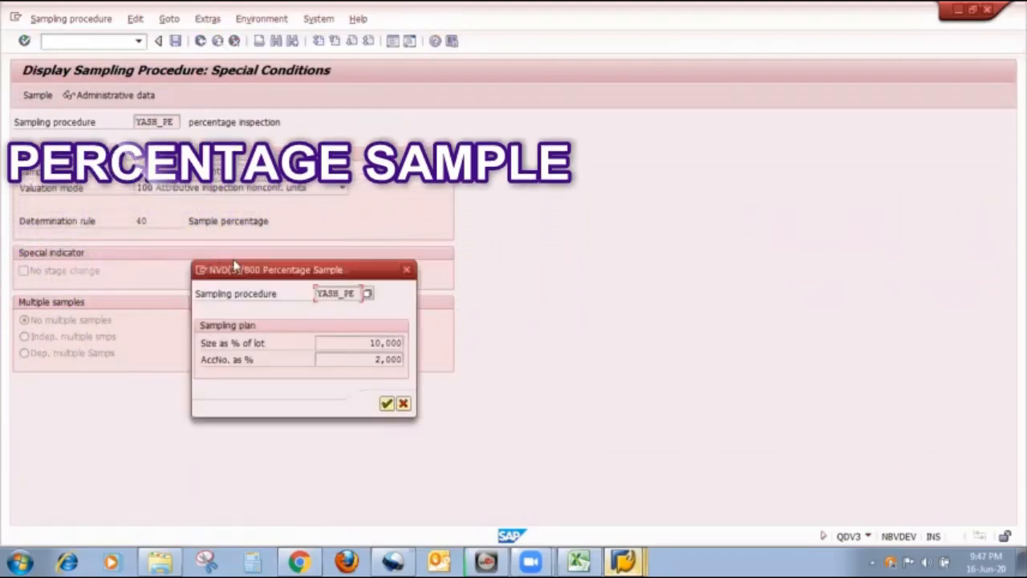
left_click_drag(247, 275, 285, 211)
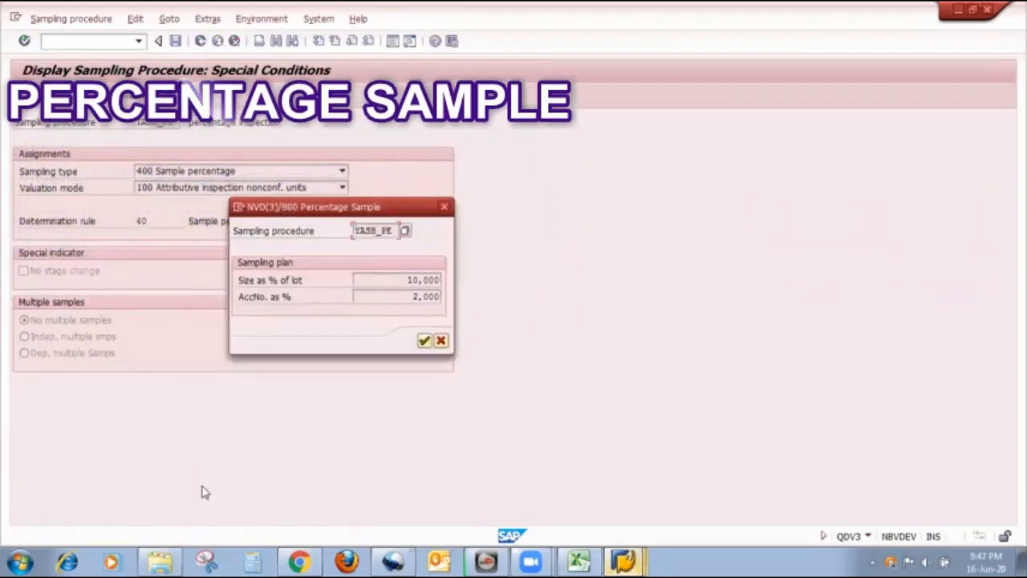
left_click(392, 281)
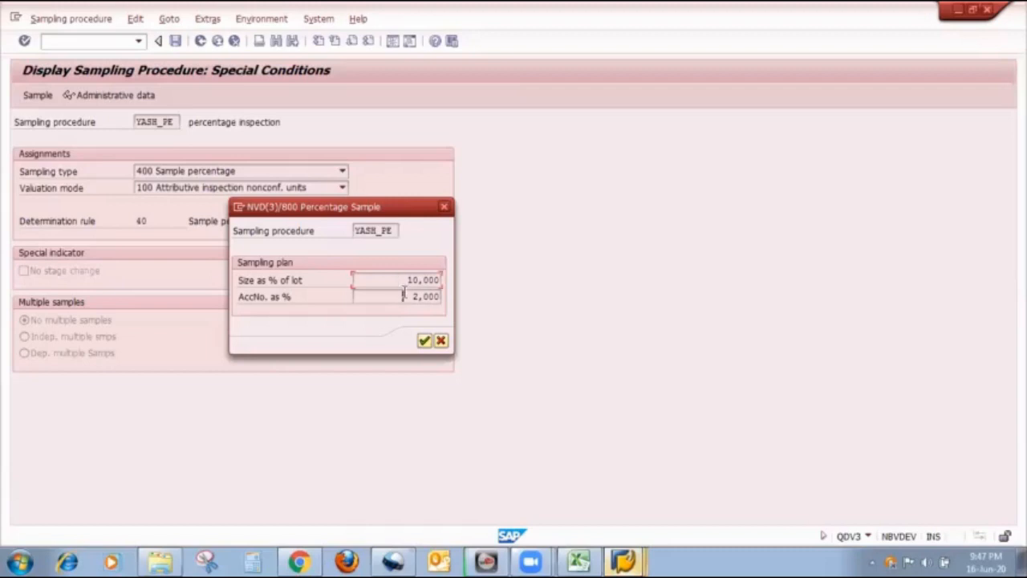
left_click(404, 296)
left_click(404, 278)
Switch to the Excel SAMPLING sheet and enter 100 in G13 under the heading "Insp.lot" in G12.
left_click(581, 560)
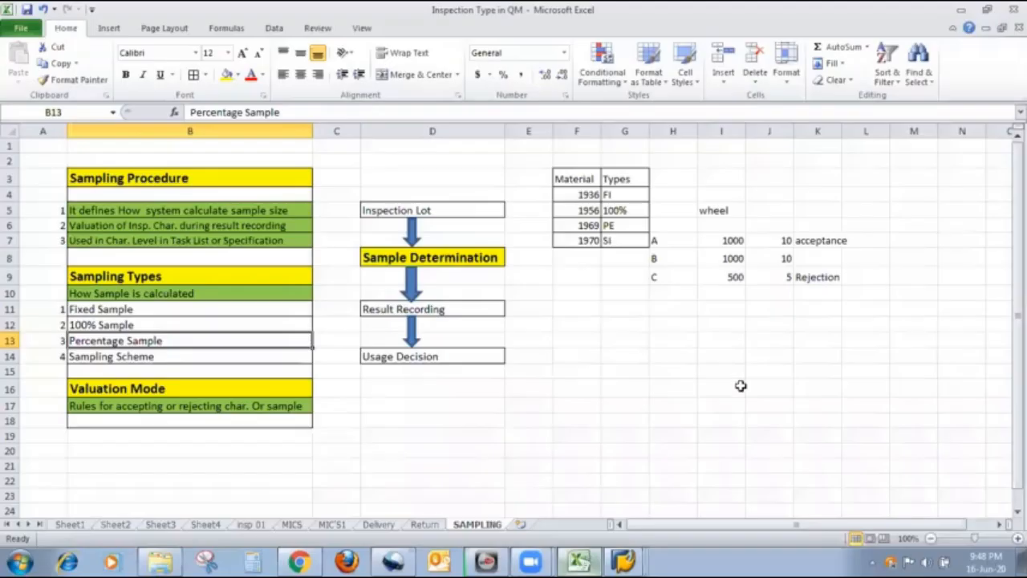
left_click(625, 338)
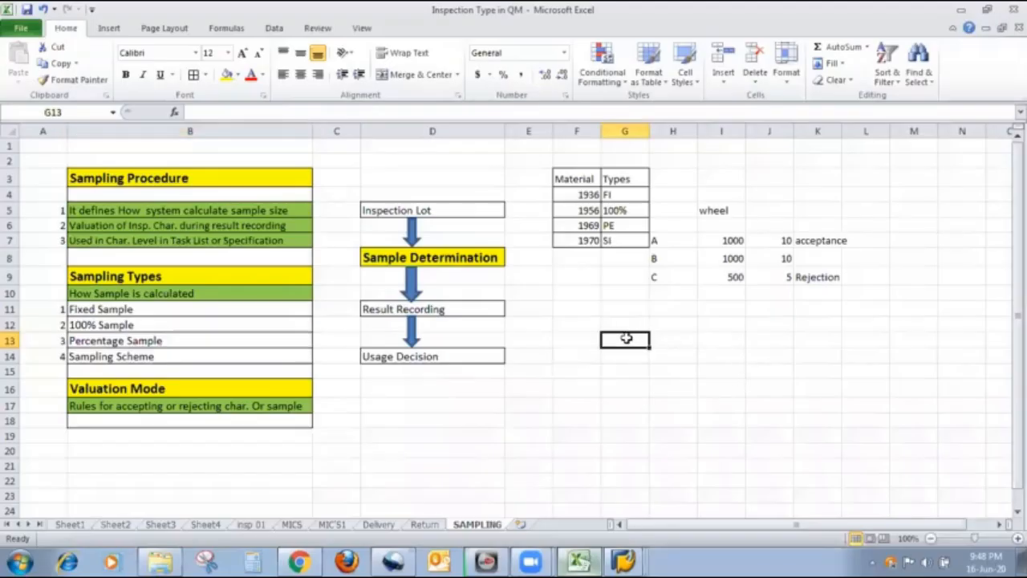
type("100")
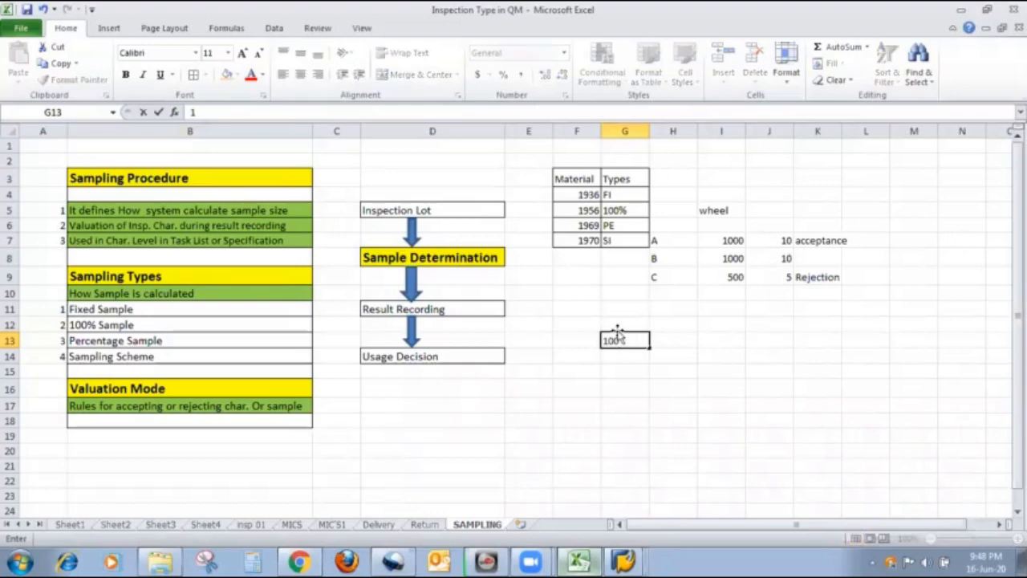
left_click(613, 322)
type("Insp.")
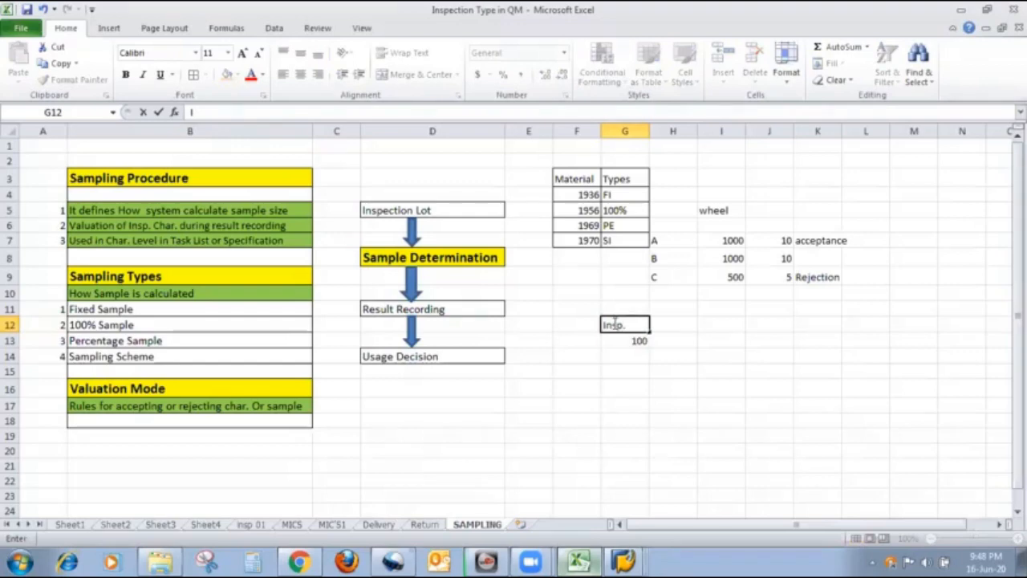
type("lot")
Add the heading "percentage" in H12, fit column H to its contents, and enter 10 in H13.
left_click(679, 322)
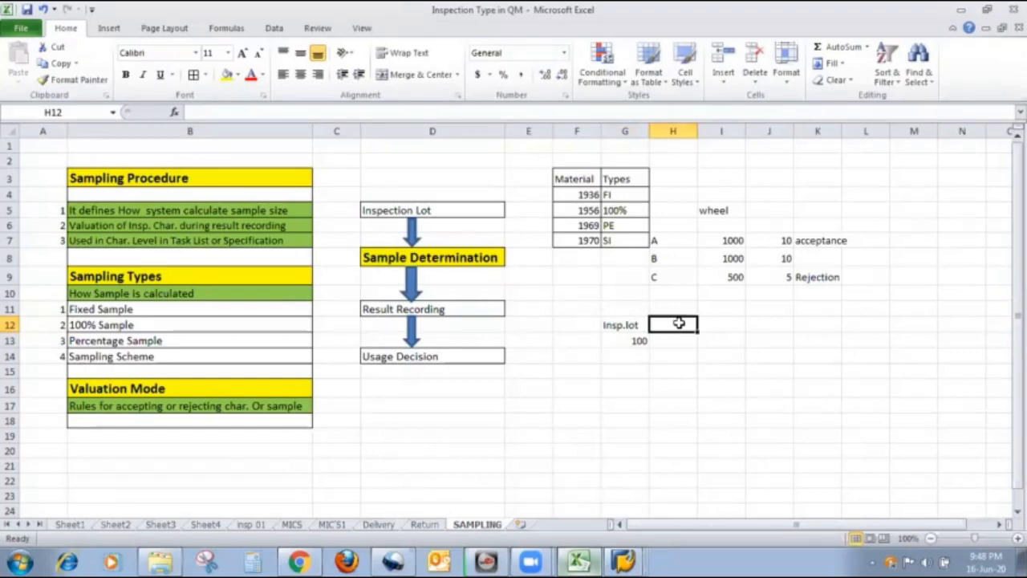
type("per")
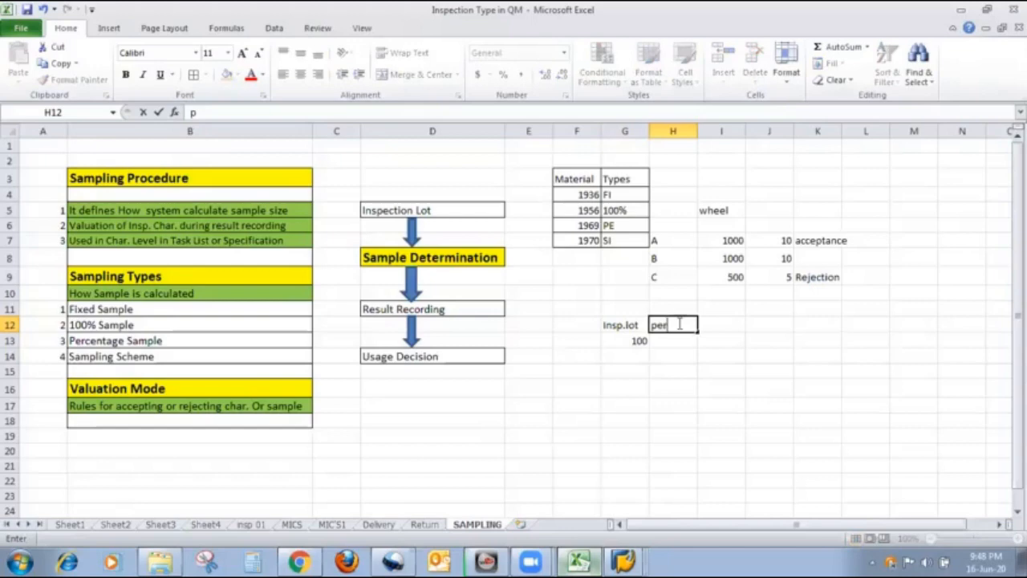
type("centage")
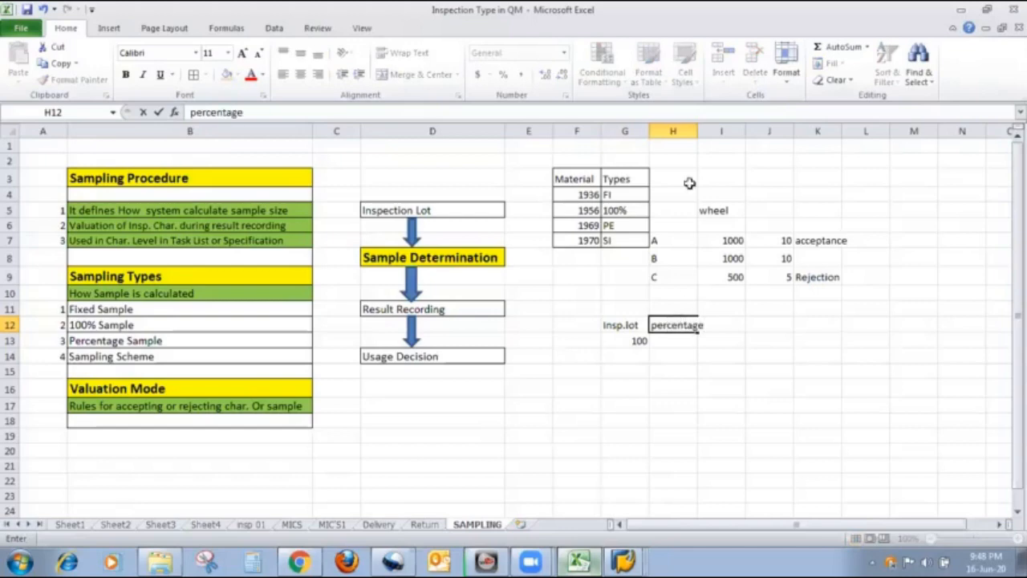
left_click(688, 131)
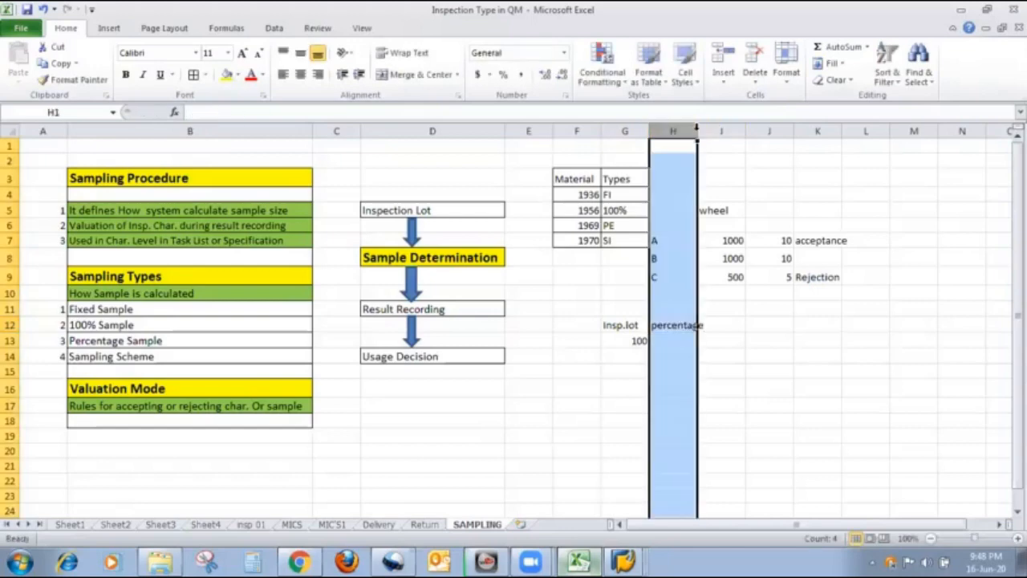
double_click(697, 131)
left_click(682, 342)
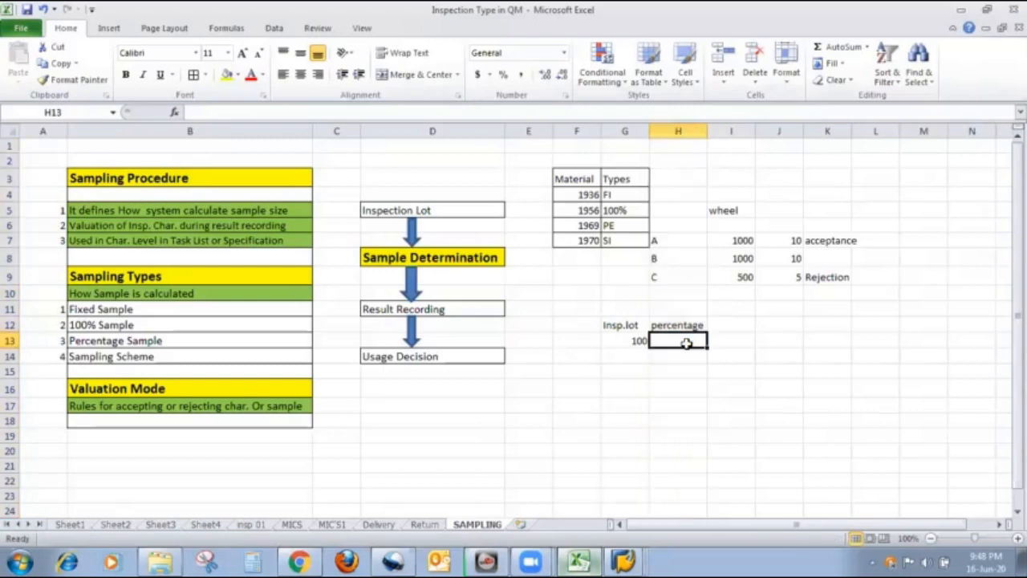
type("10")
left_click(647, 361)
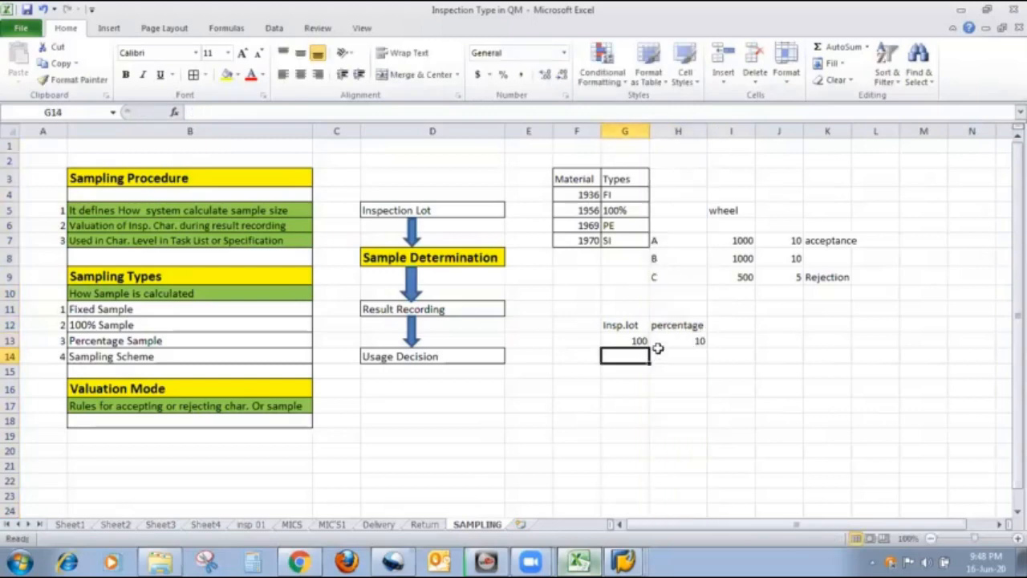
Enter 10 in I13 and label it with the heading "sample size" in I12.
left_click(642, 341)
left_click(691, 342)
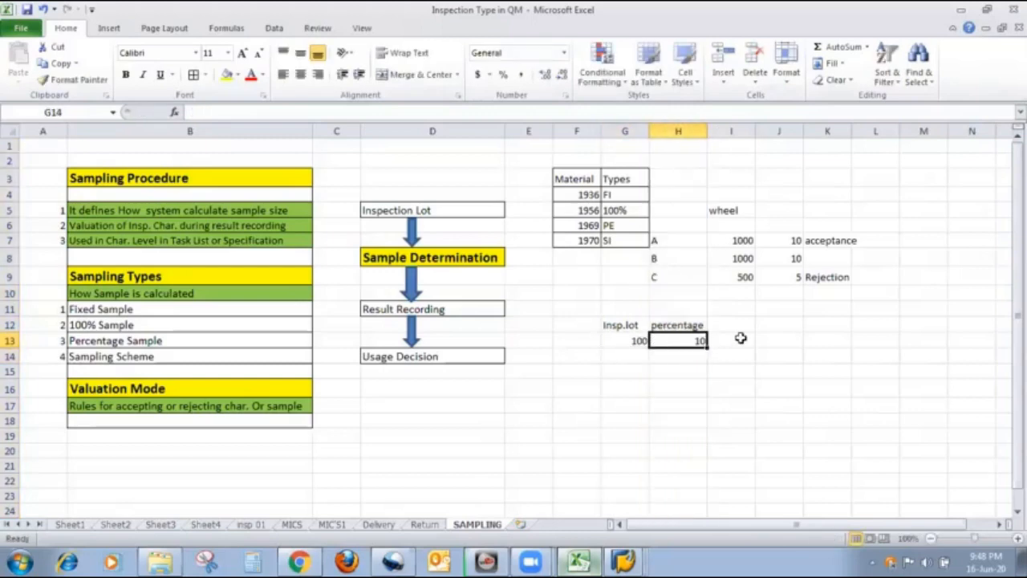
left_click(740, 337)
type("10")
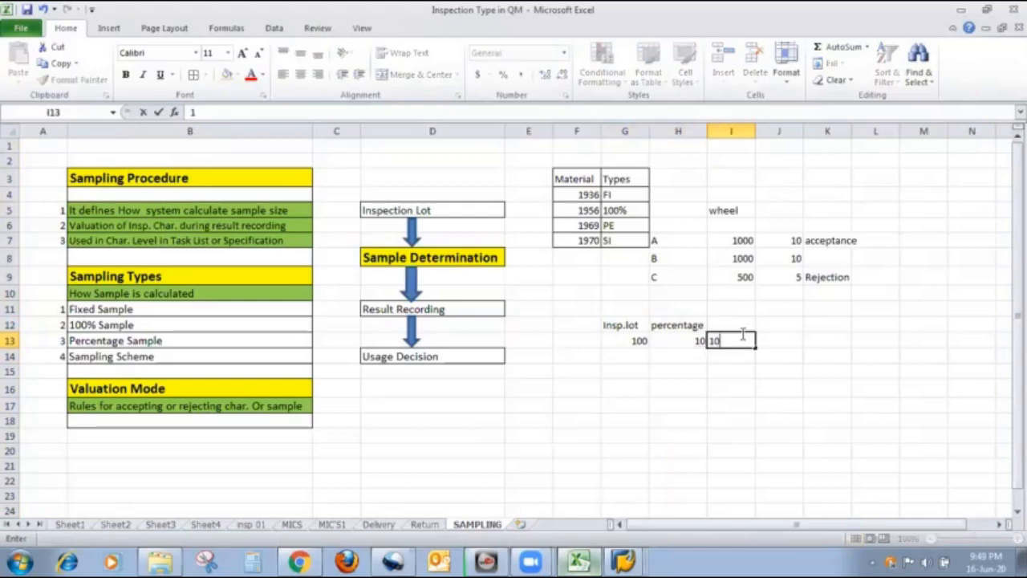
left_click(736, 325)
type("s")
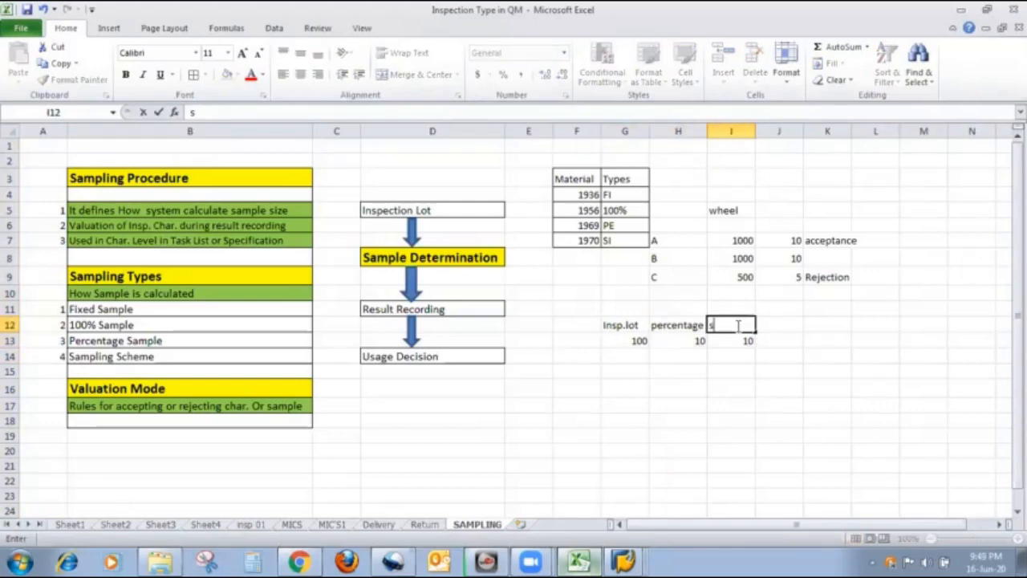
type("ample size")
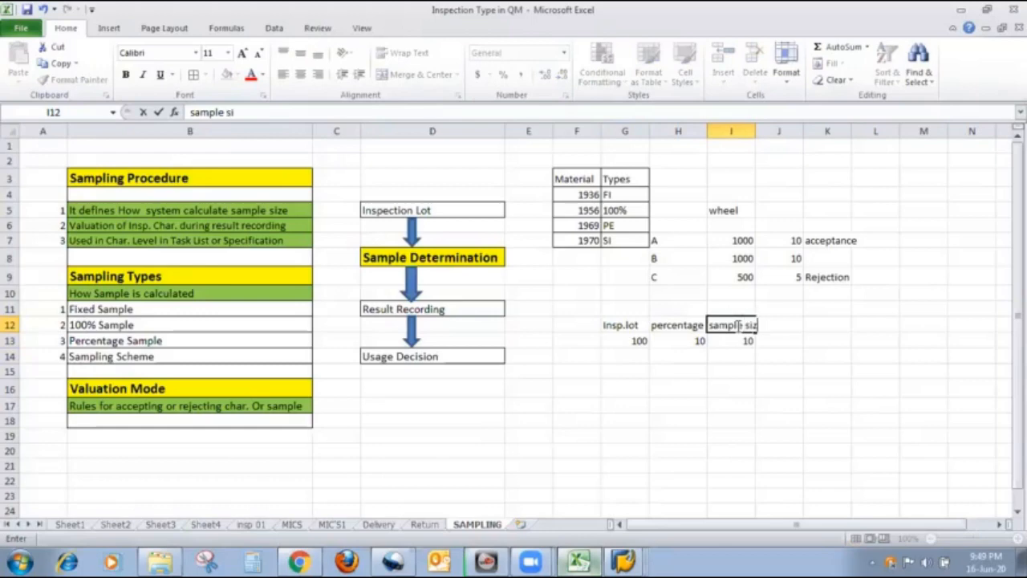
Fit the width of column J to its contents.
left_click(783, 325)
left_click(806, 137)
double_click(803, 131)
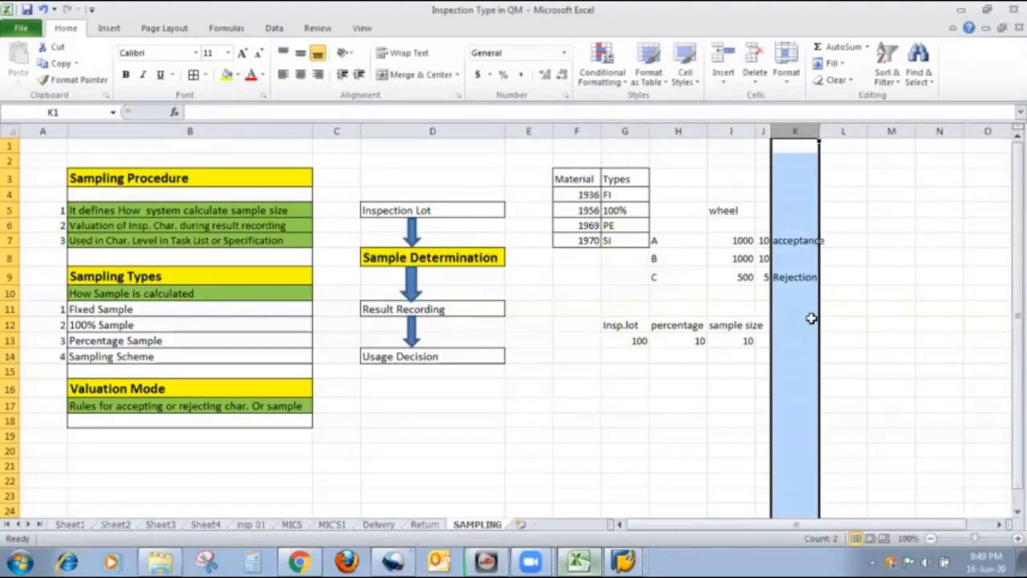
Enter 2 in K13 and label it with the heading "ok" in K12.
left_click(790, 339)
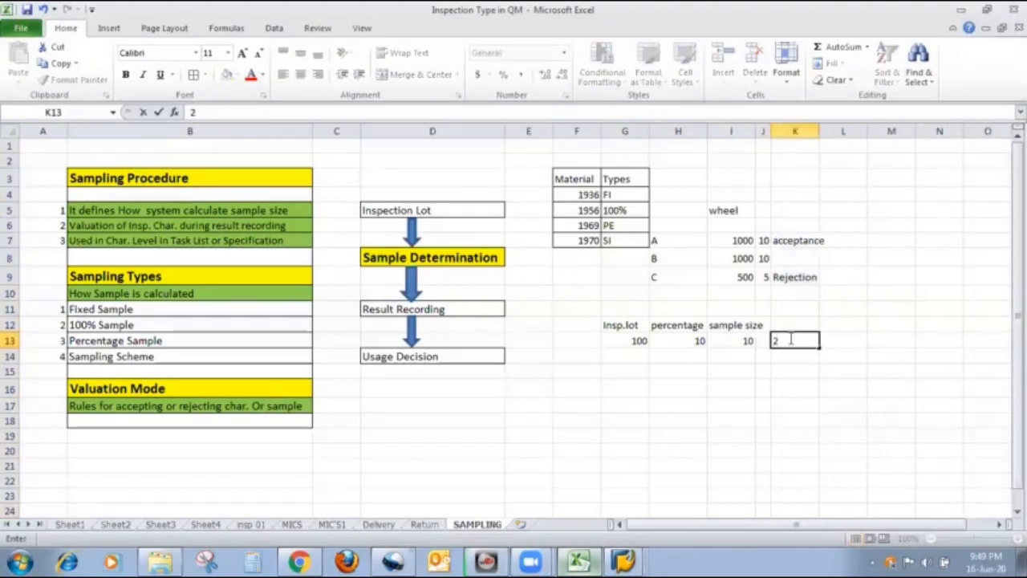
left_click(781, 325)
type("ok")
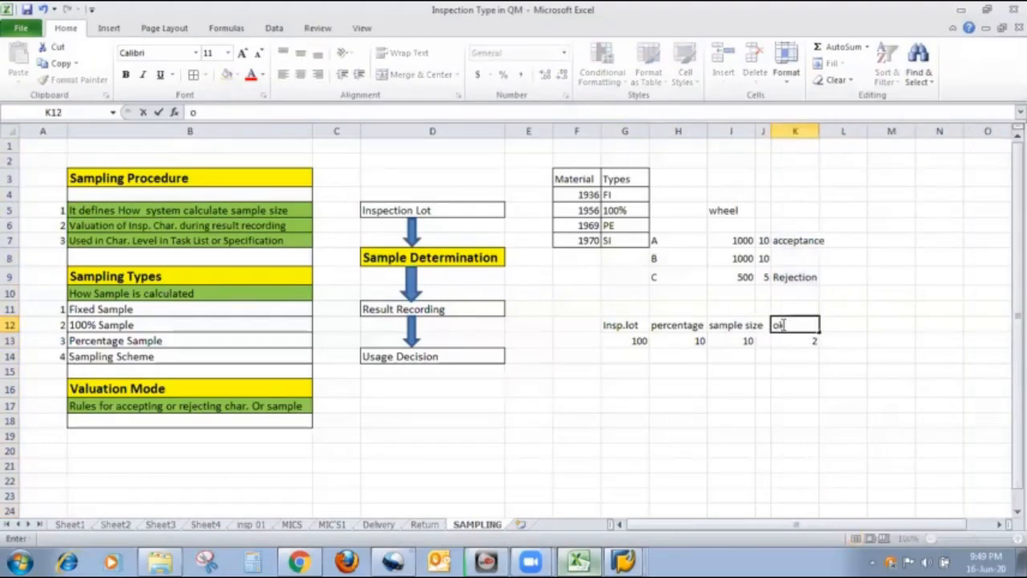
Enter 3 in L13 and label it with the heading "not ok" in L12.
left_click(835, 340)
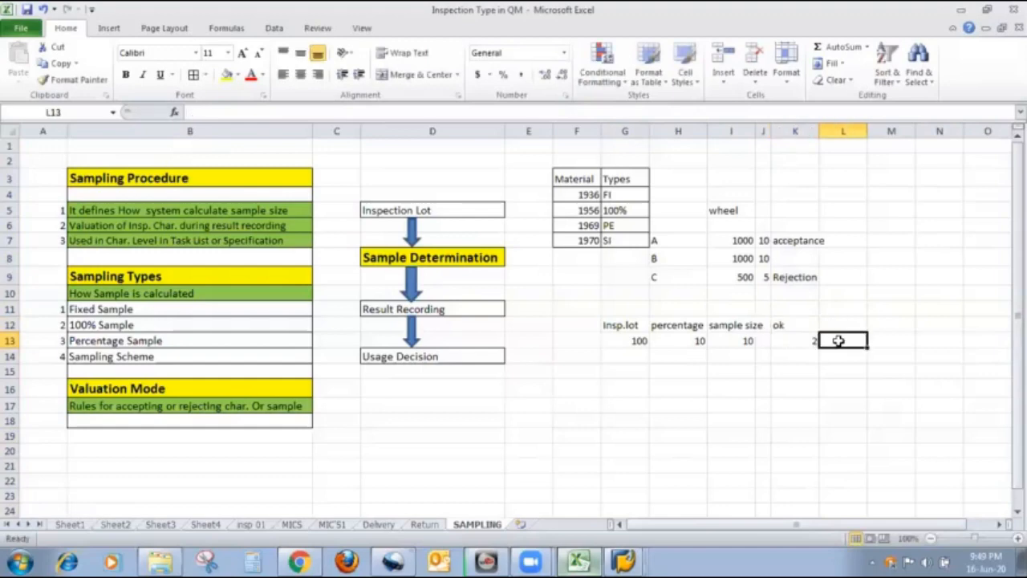
type("3")
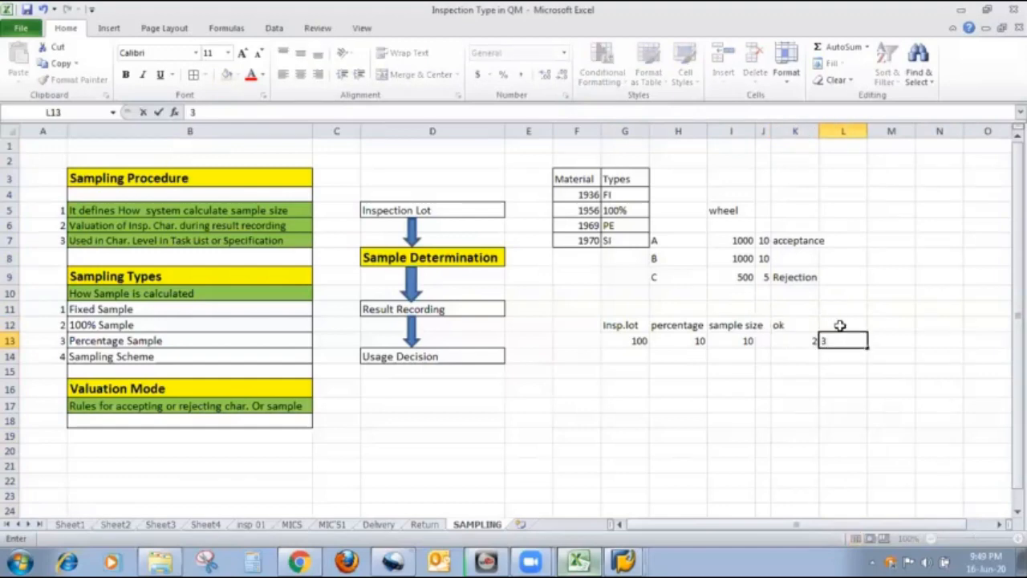
left_click(839, 324)
type("not o")
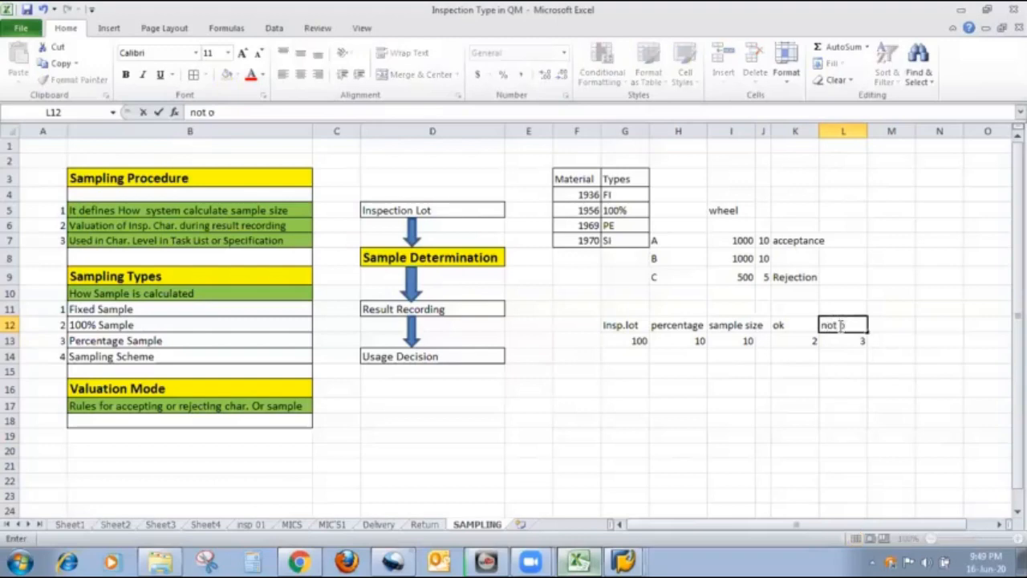
type("k")
left_click(812, 384)
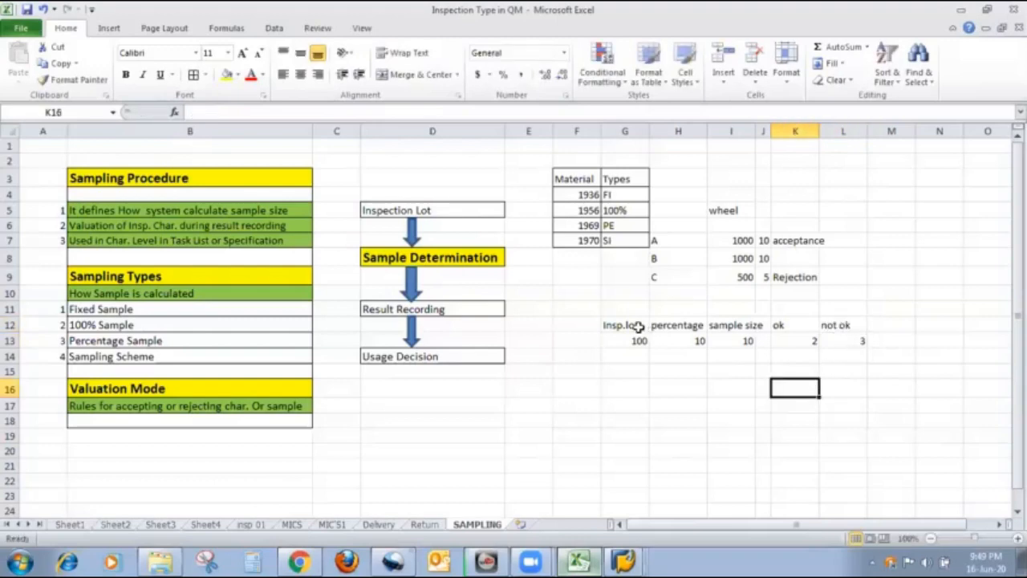
Apply borders to all cells of the percentage sampling example in G12:L13.
mouse_move(638, 326)
left_mouse_down()
mouse_move(784, 324)
mouse_move(855, 360)
mouse_move(853, 342)
left_mouse_up()
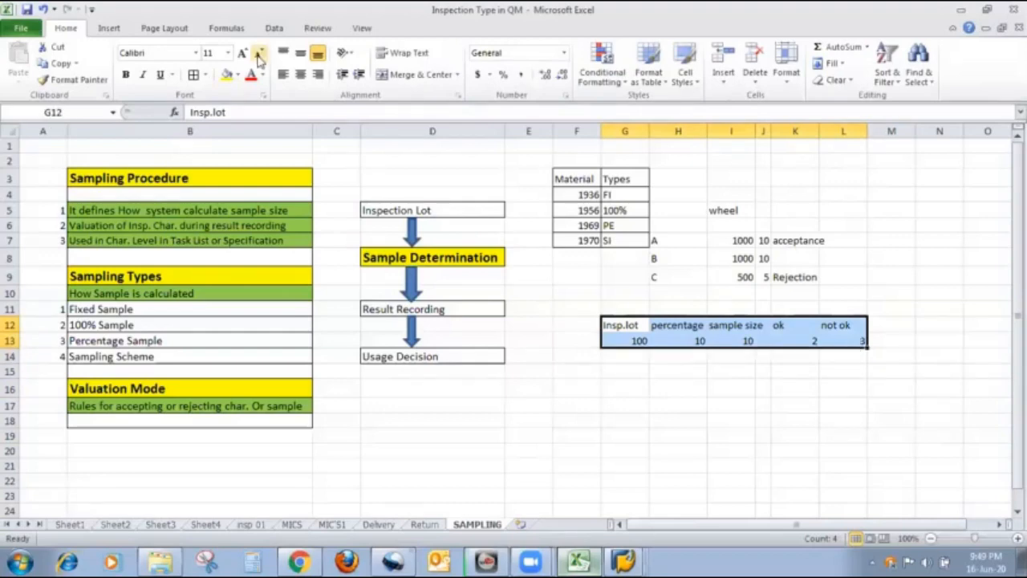
left_click(194, 74)
left_click(731, 370)
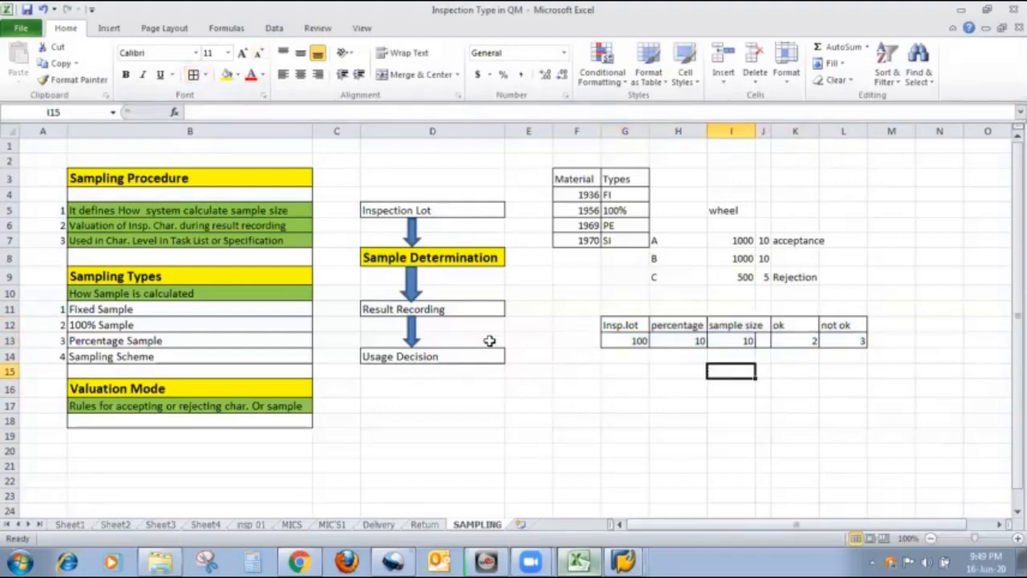
left_click(619, 343)
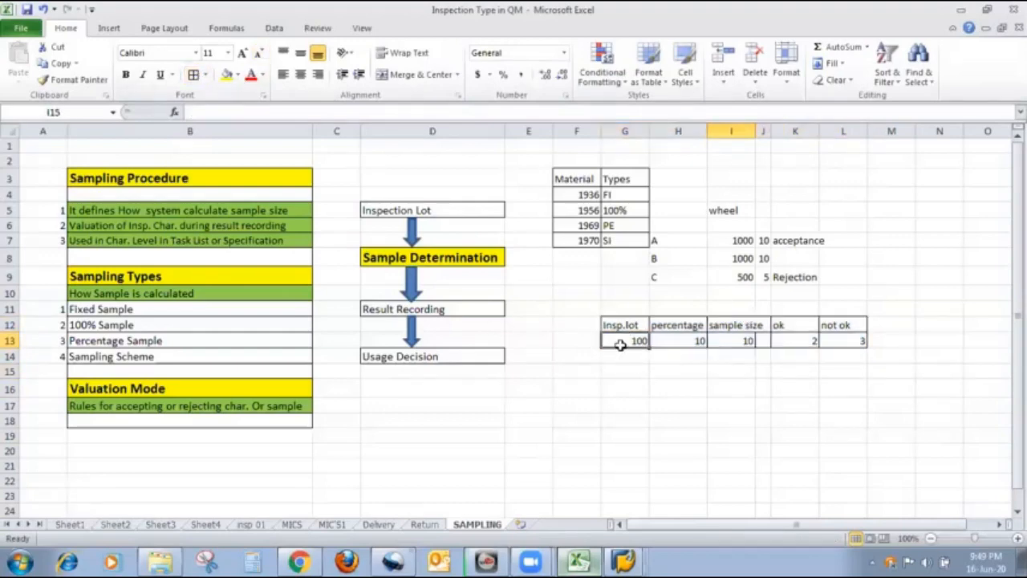
left_click(679, 340)
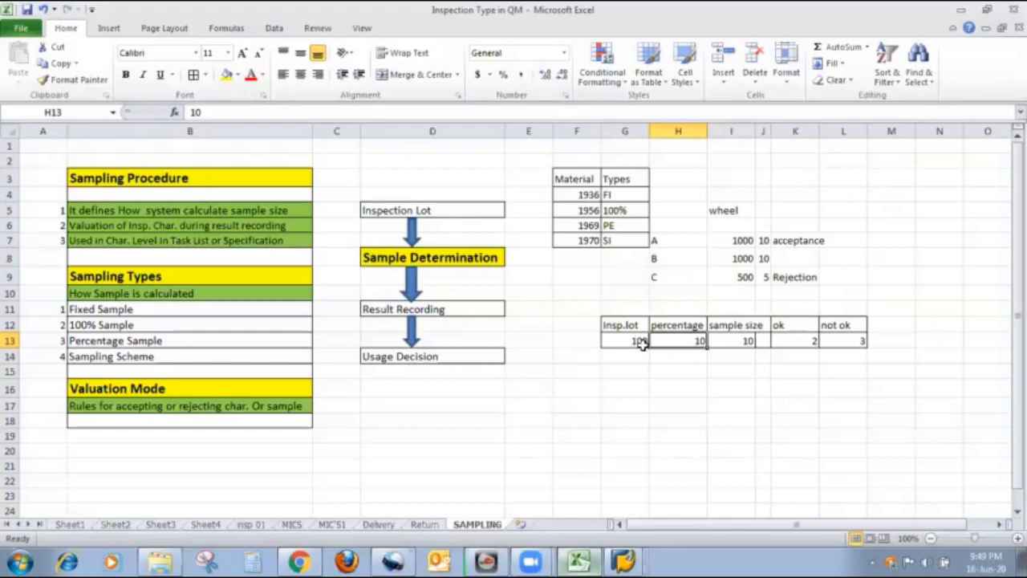
left_click(732, 340)
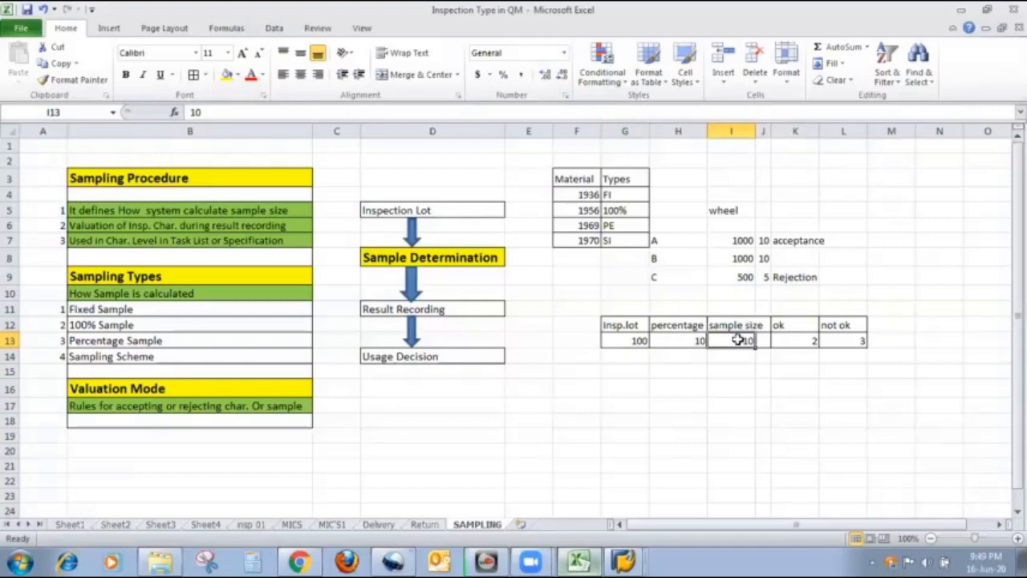
left_click(787, 344)
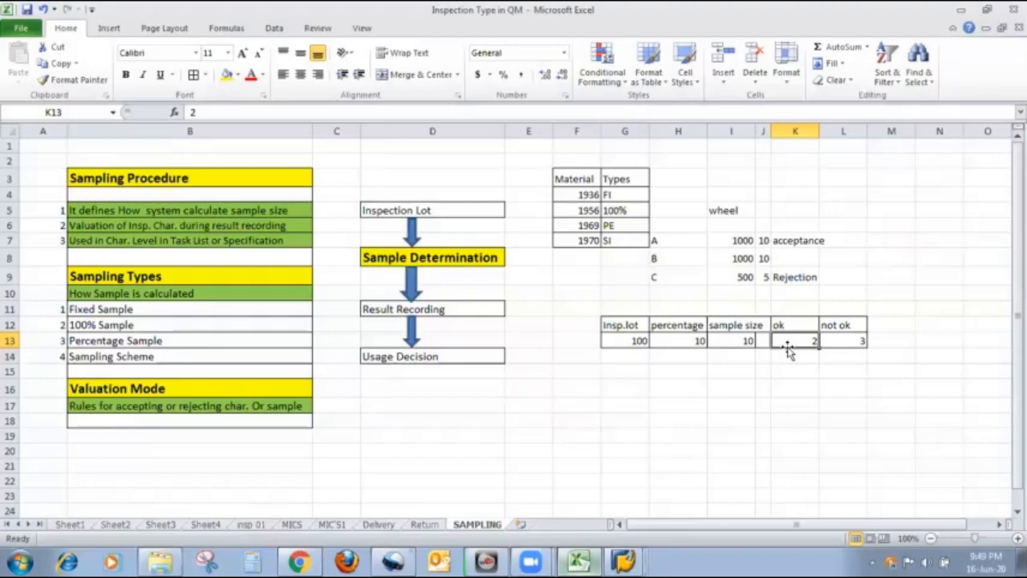
Switch to SAP, leave the inspection plan display for material 1969, and start transaction QA01.
left_click(623, 561)
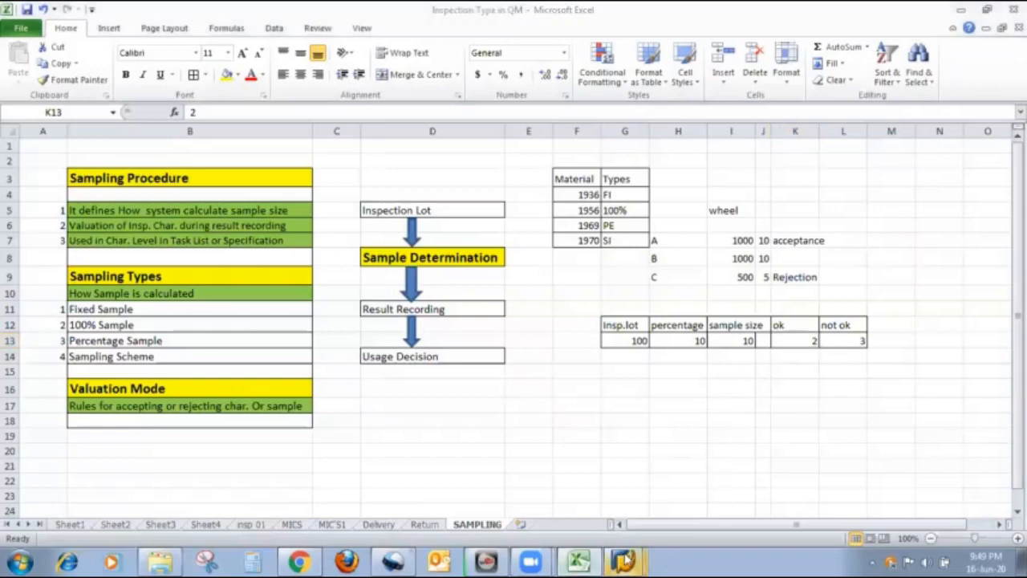
left_click(619, 478)
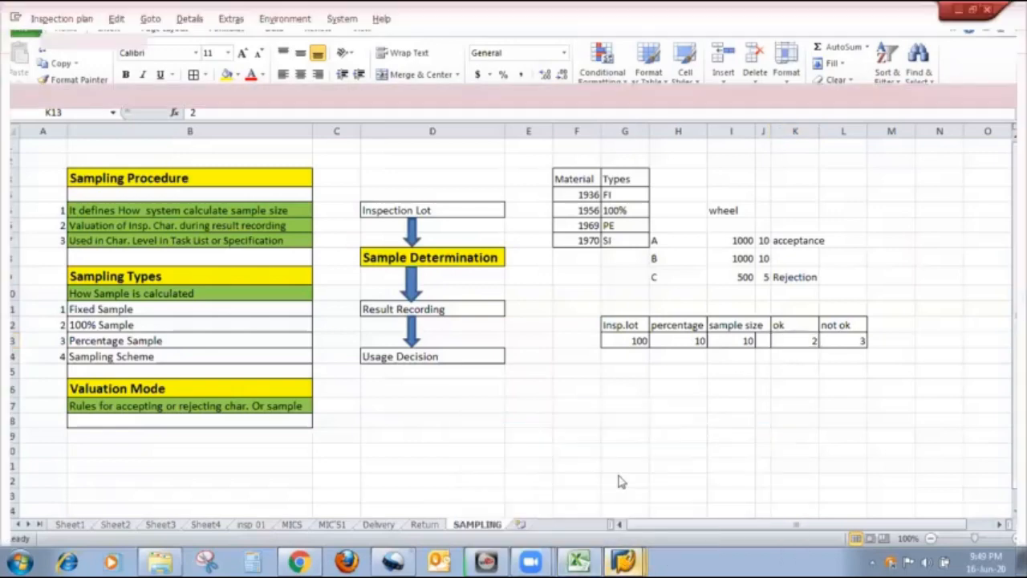
left_click(201, 41)
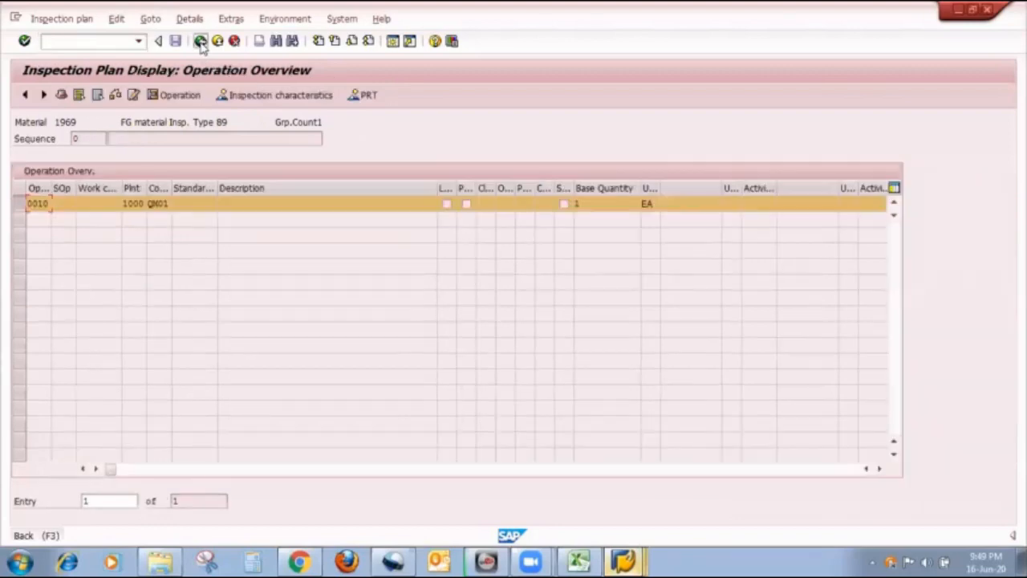
left_click(200, 41)
left_click(200, 41)
left_click(201, 41)
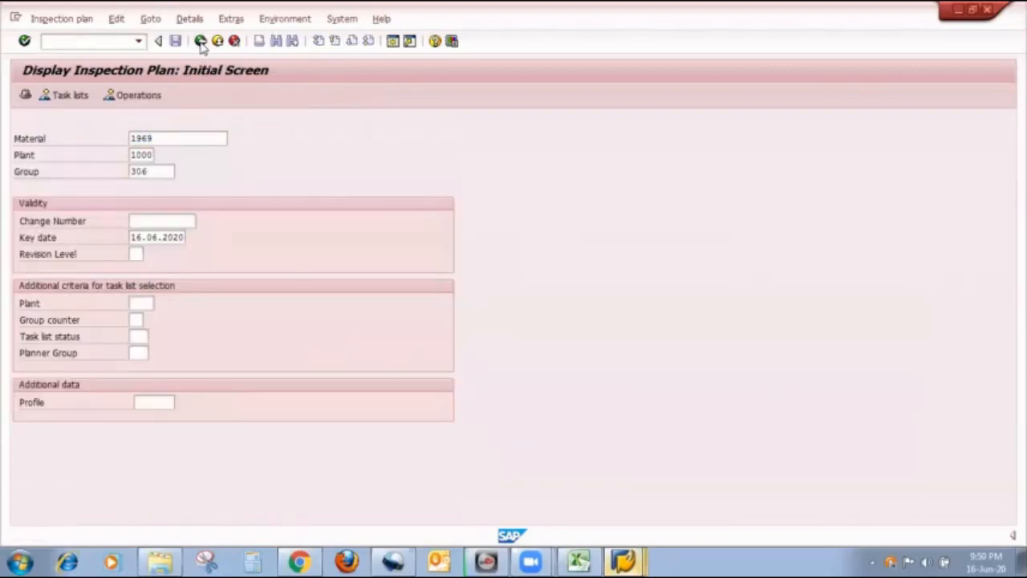
left_click(201, 41)
type("qa01")
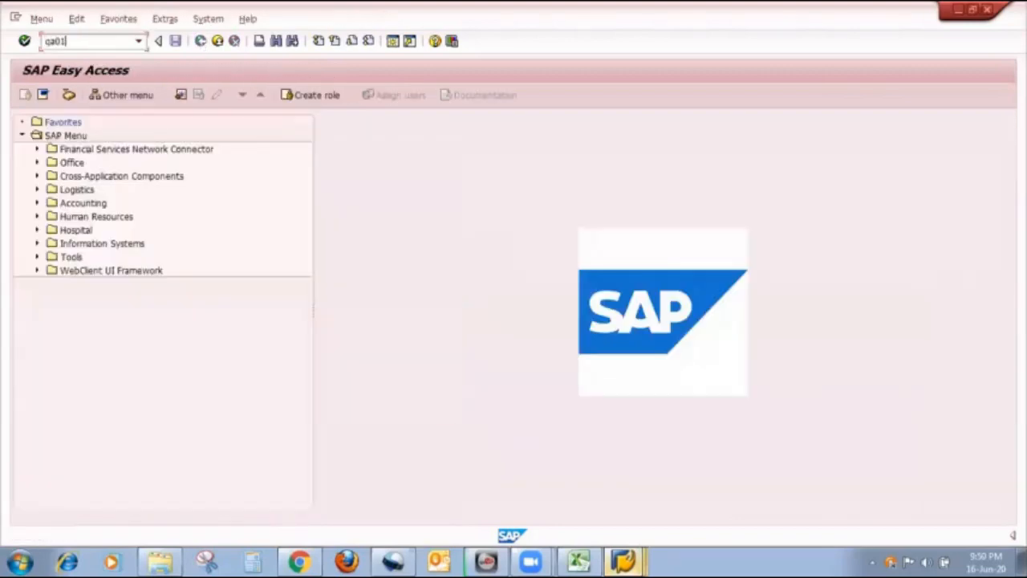
key("Return")
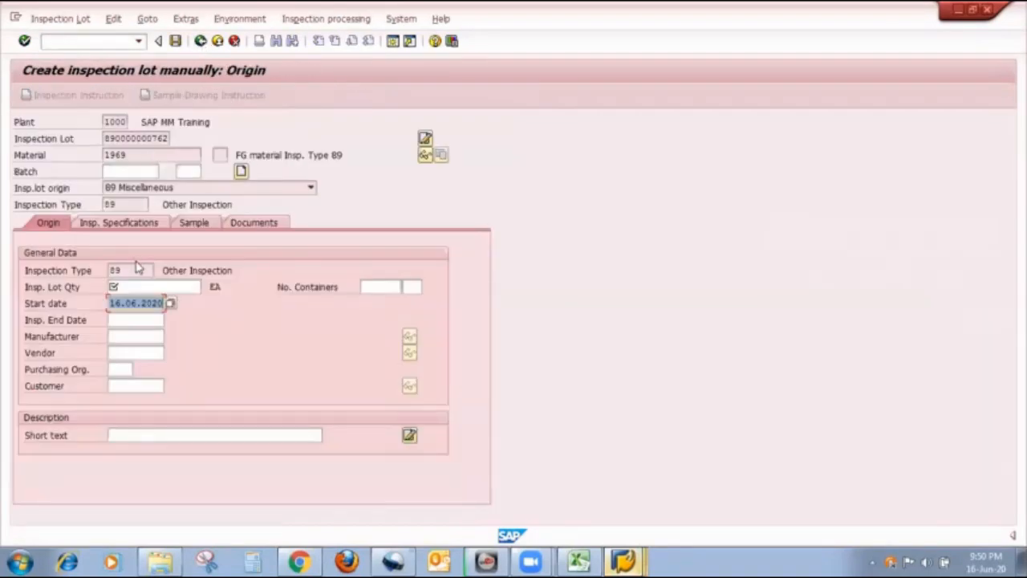
Enter a lot quantity of 100 for the material 1969 inspection lot and assign its batch by internal number allocation.
left_click(156, 287)
type("100")
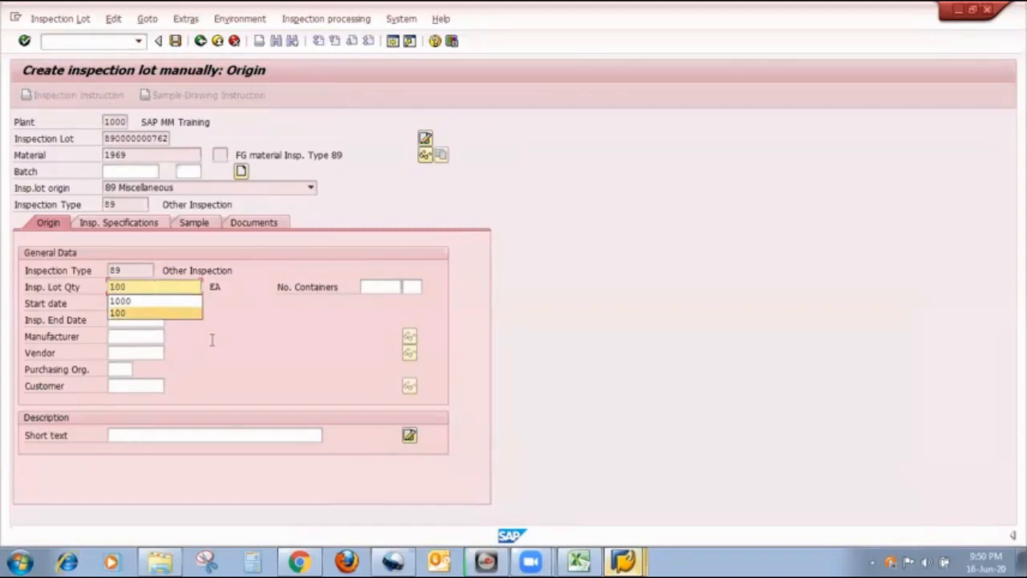
key("Return")
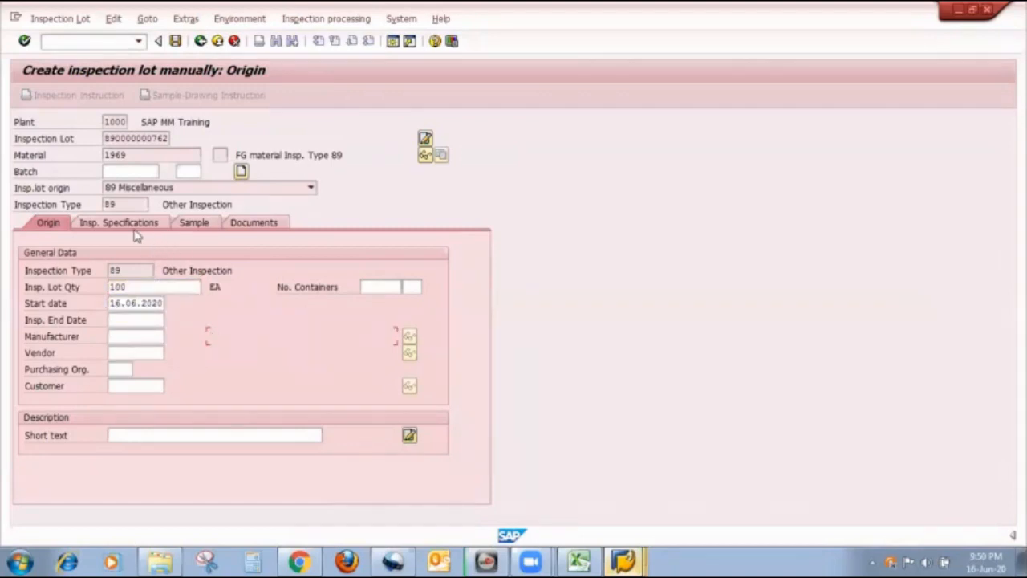
left_click(240, 171)
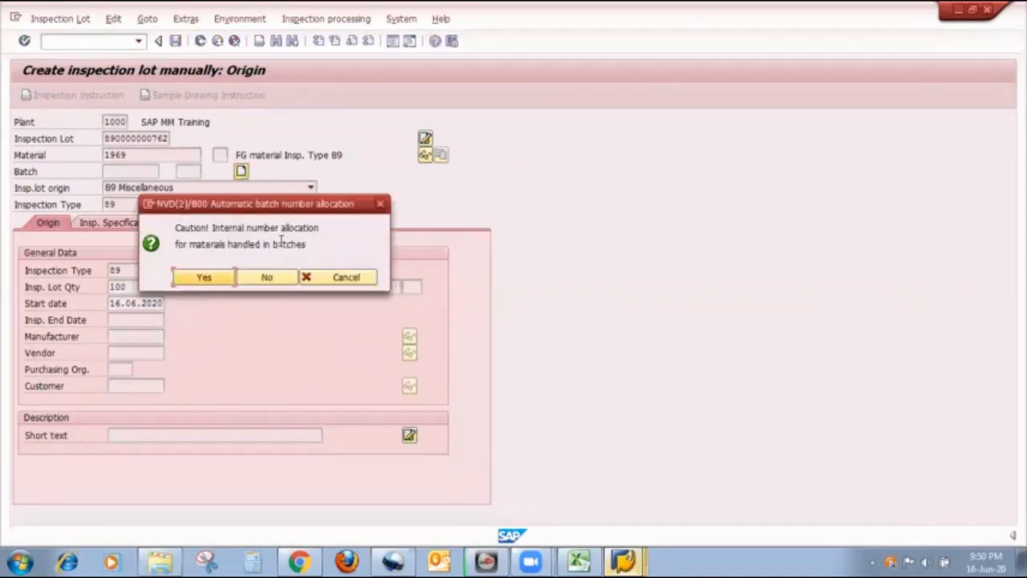
left_click(229, 278)
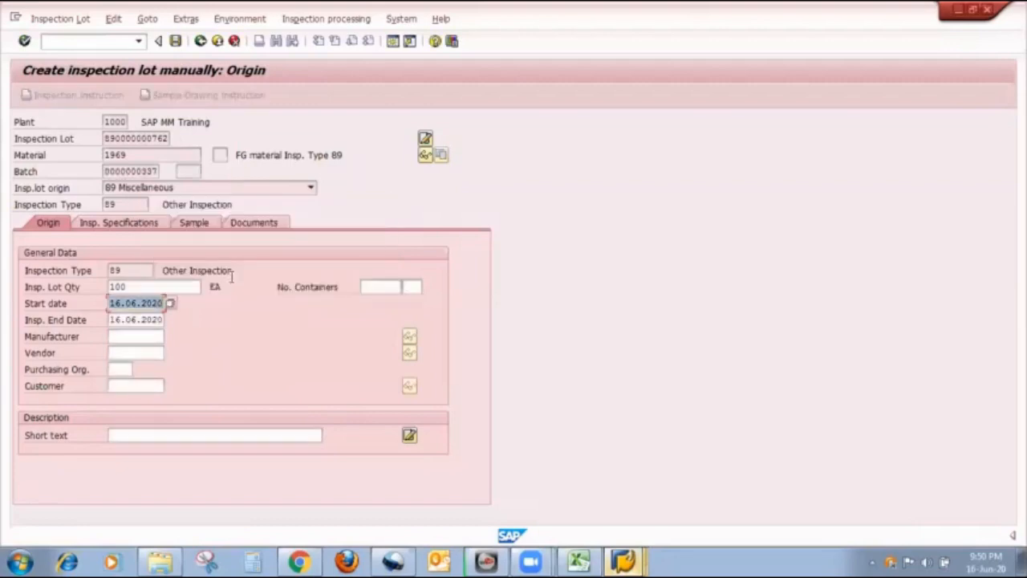
Assign the task list to the 100 EA lot and calculate its sample size, leaving without saving.
left_click(133, 225)
left_click(108, 355)
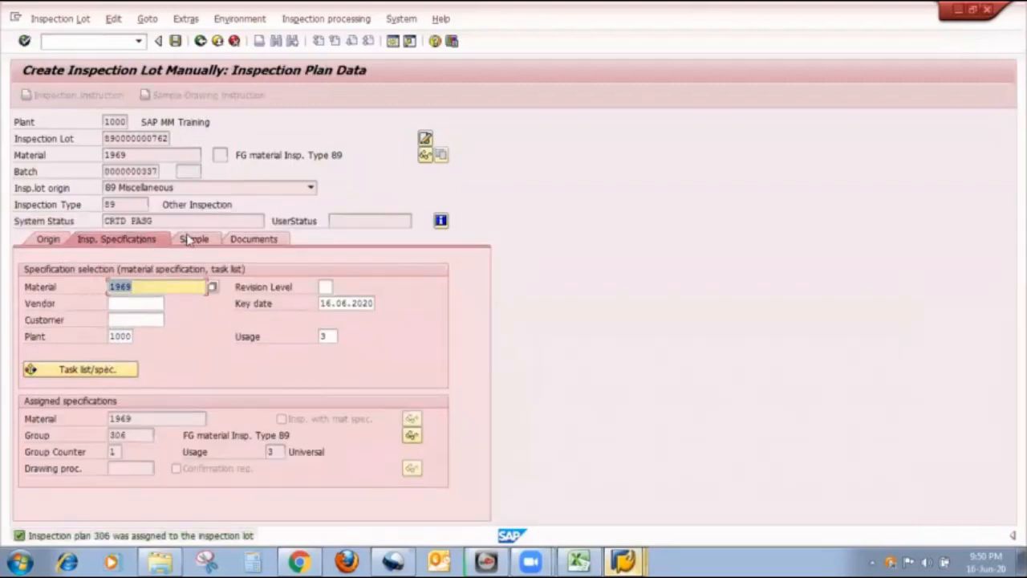
left_click(187, 240)
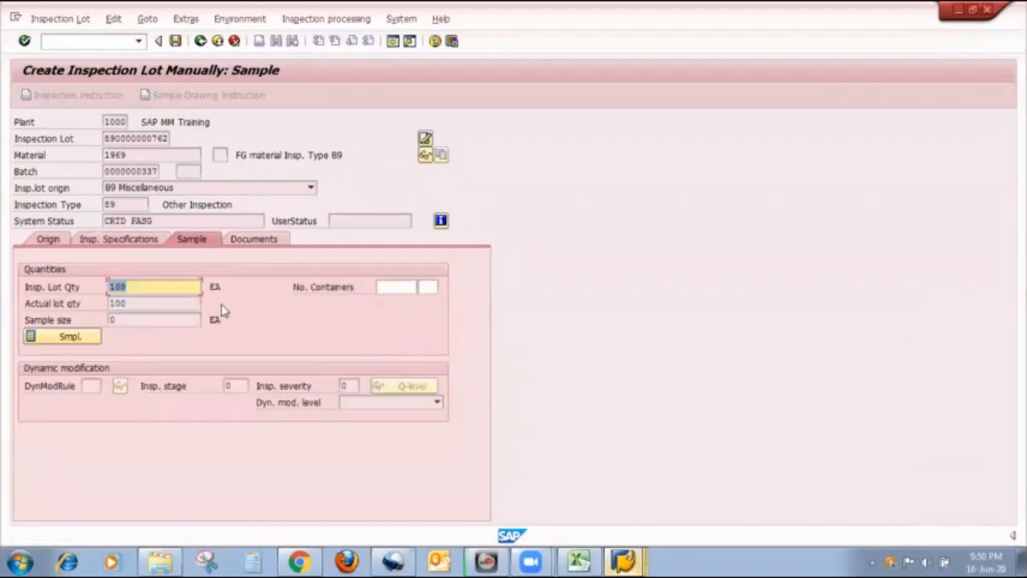
left_click(70, 336)
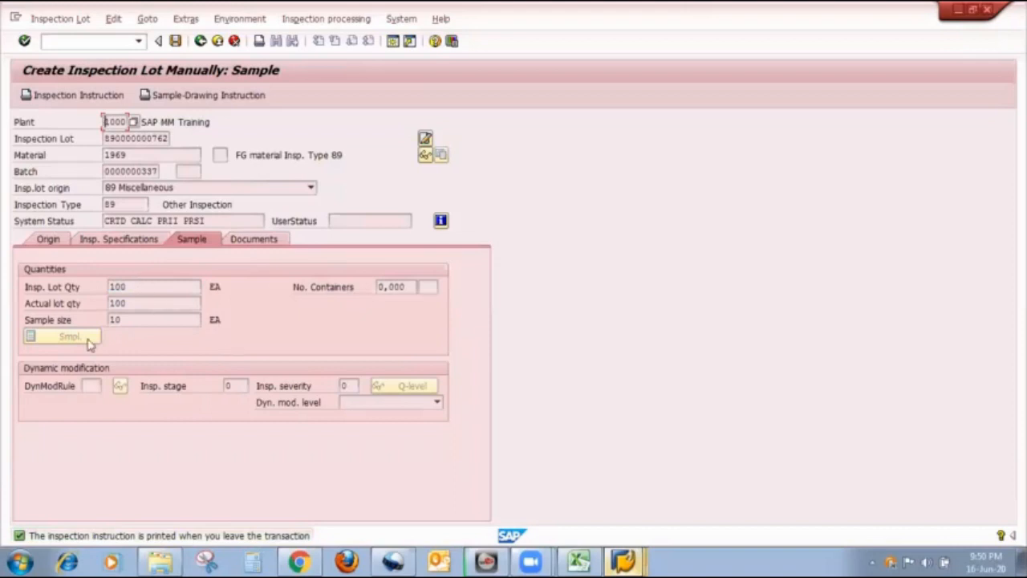
left_click(132, 324)
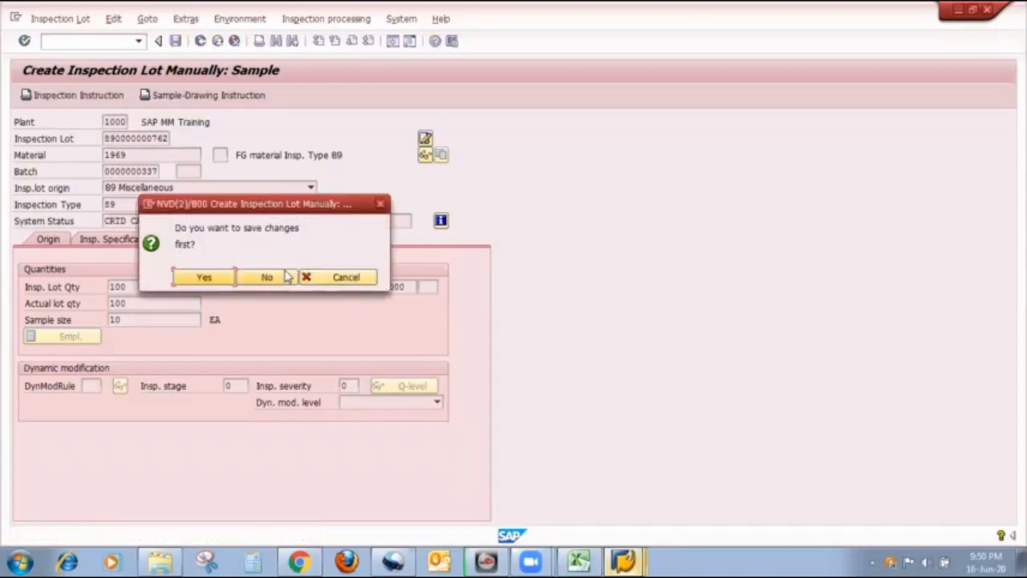
left_click(287, 276)
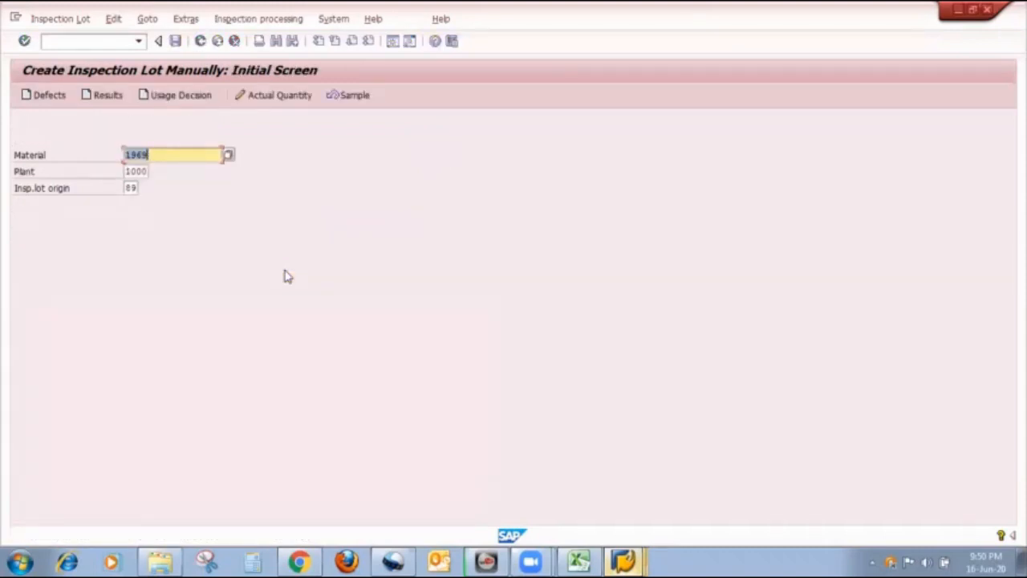
Start another inspection lot for material 1969 with a lot quantity of 500 and an internally numbered batch.
key("Return")
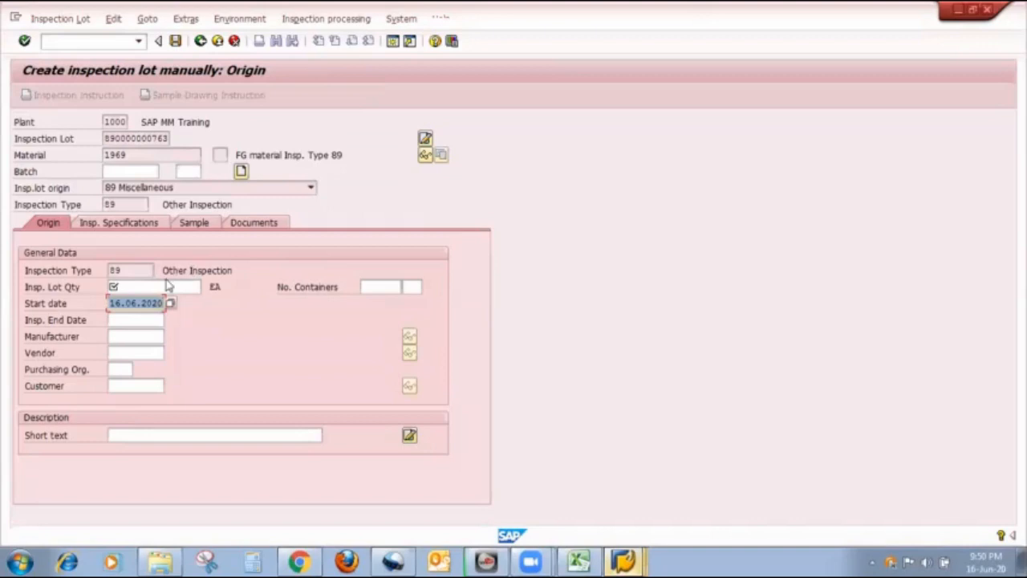
left_click(160, 290)
type("800")
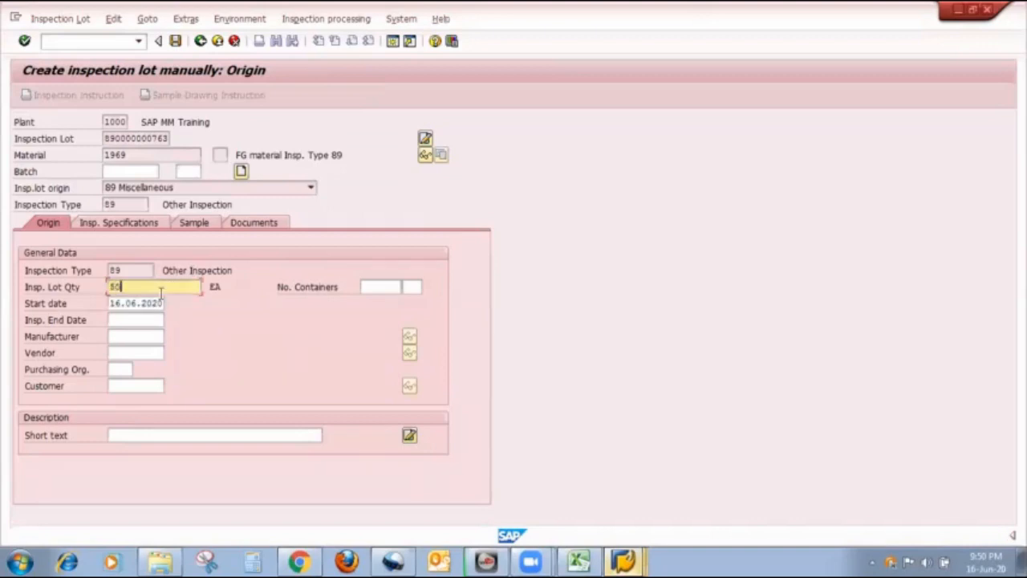
left_click(241, 172)
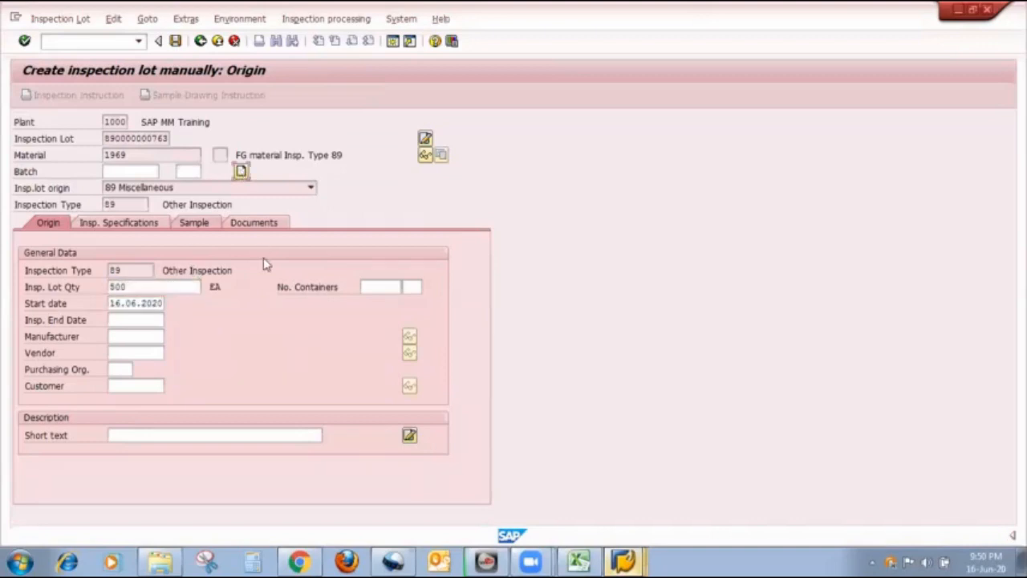
left_click(203, 277)
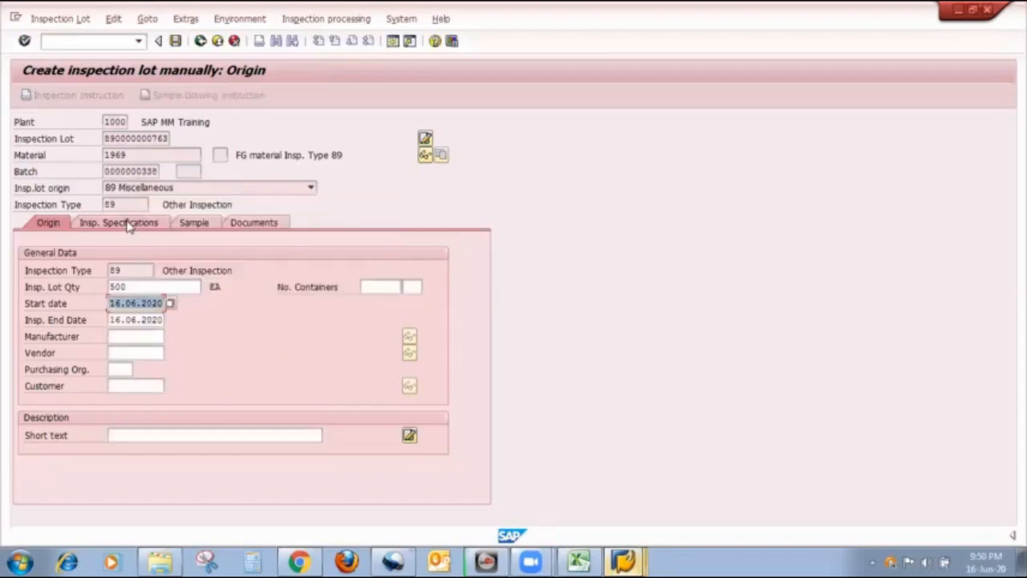
Assign the task list to the 500 EA inspection lot for material 1969 and calculate its sample size.
key("Return")
left_click(59, 359)
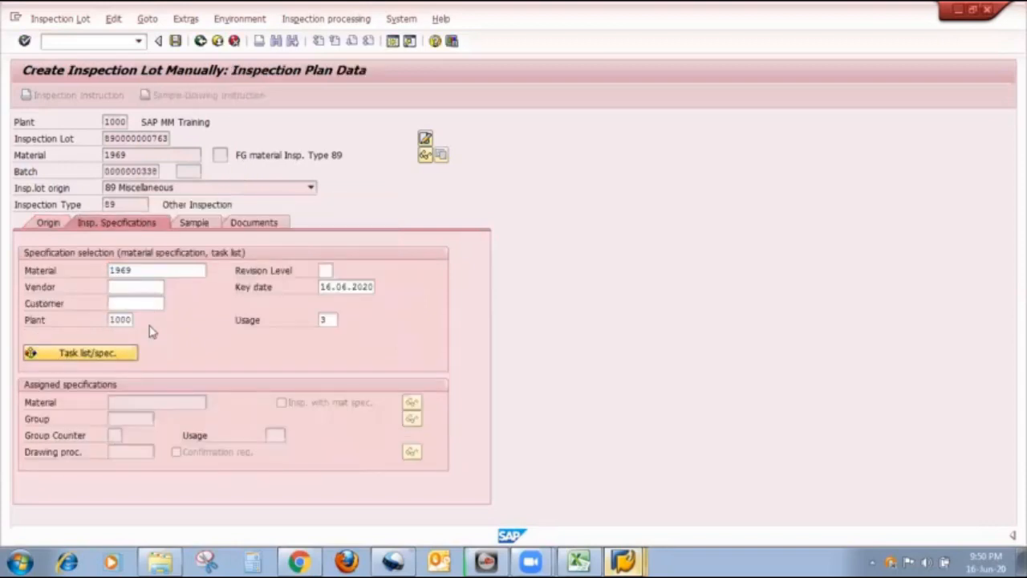
left_click(201, 241)
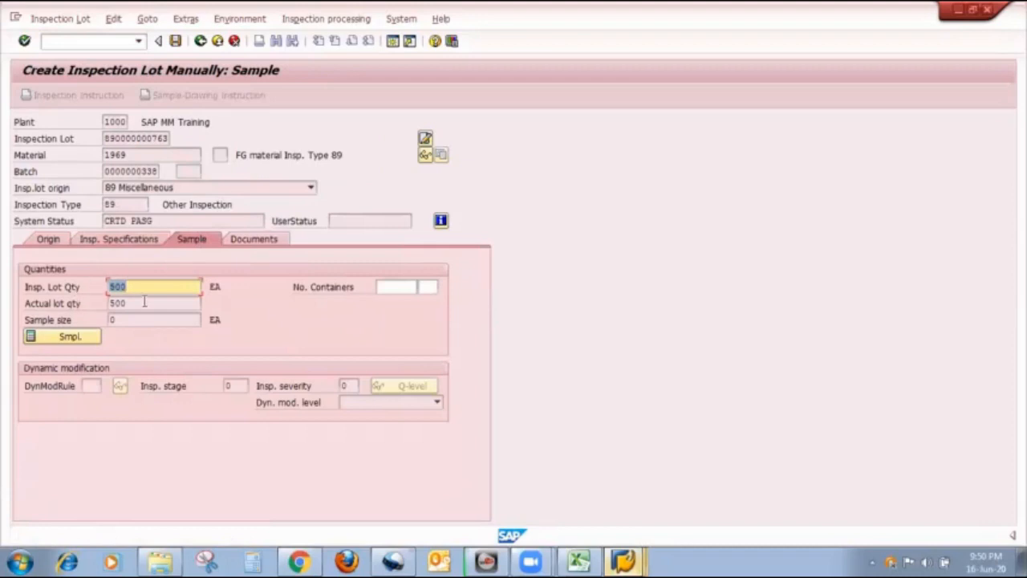
left_click(42, 339)
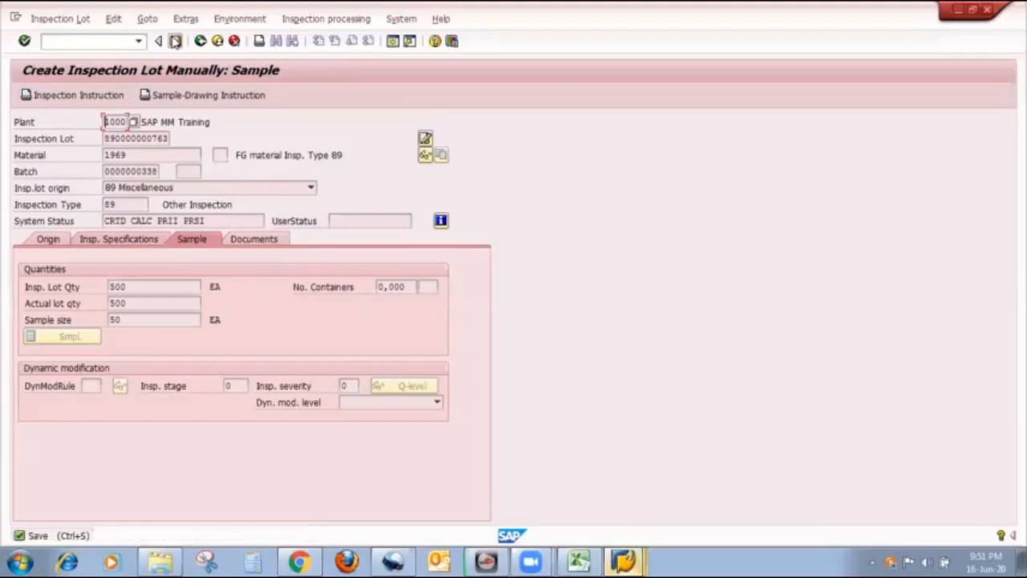
Save the 500 EA inspection lot and acknowledge the inspection and sample-drawing instruction messages.
left_click(175, 41)
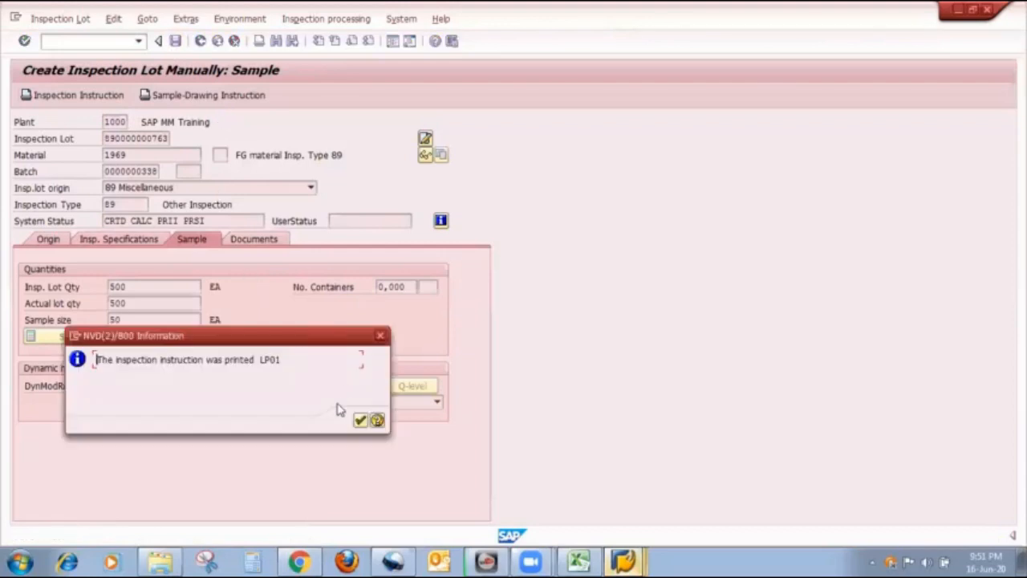
left_click(359, 421)
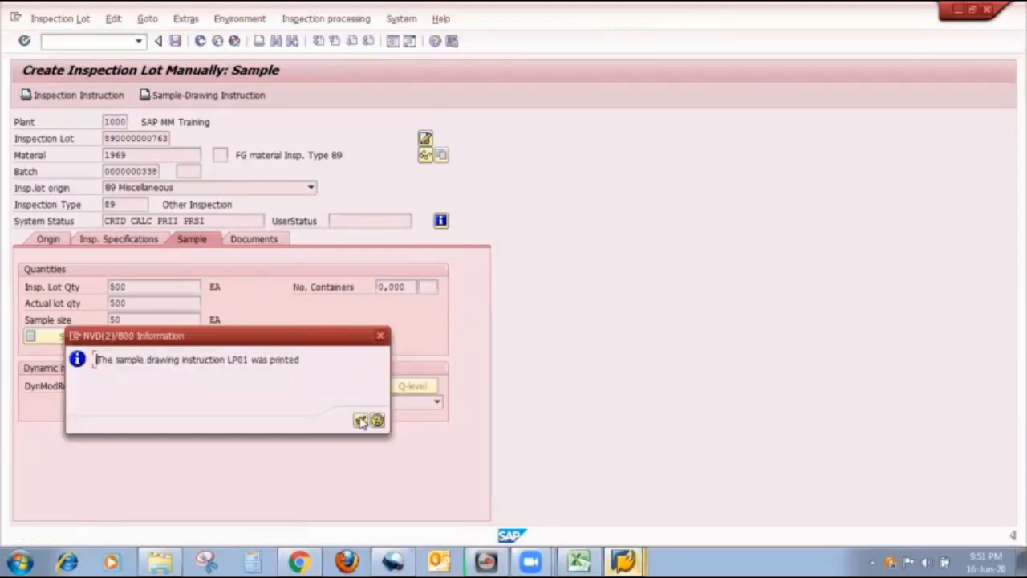
left_click(360, 421)
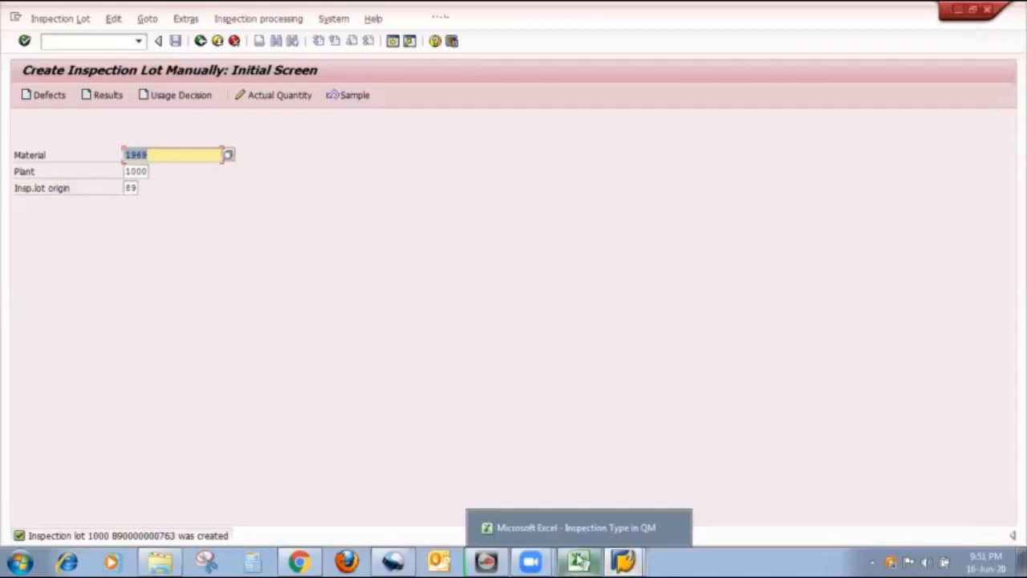
Switch to the Excel workbook and point out the Percentage Sample and Sampling Scheme entries under Sampling Types.
left_click(574, 555)
left_click(149, 336)
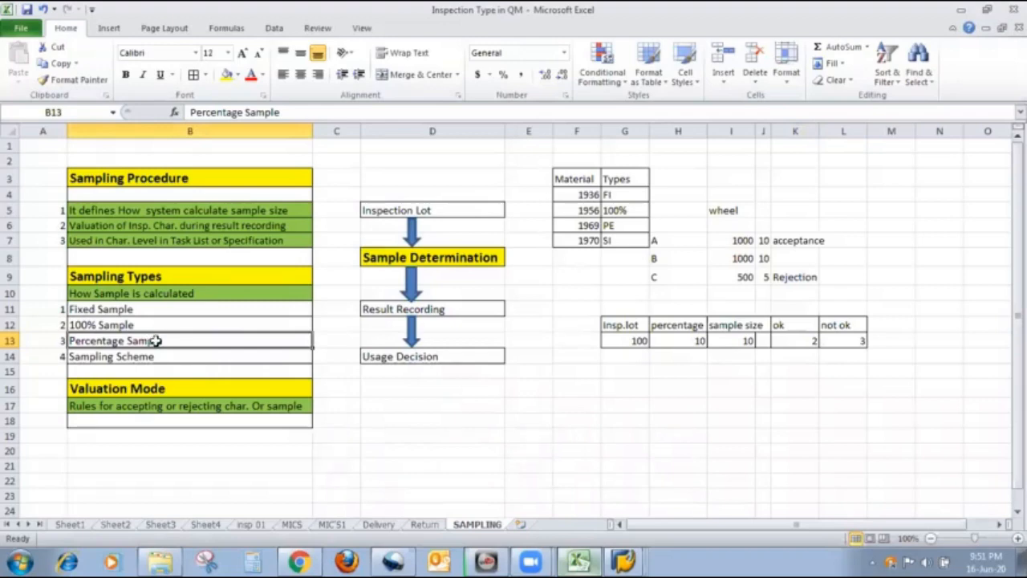
left_click(169, 353)
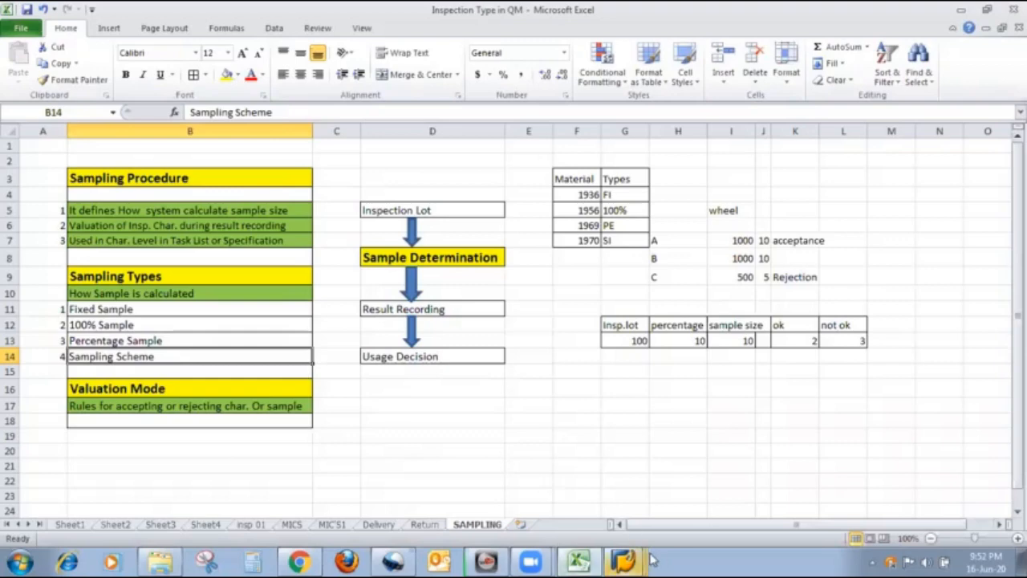
Switch to the SAP session displaying sampling procedure YASH_PE, close its percentage details and return to the SAP Easy Access screen.
left_click(624, 560)
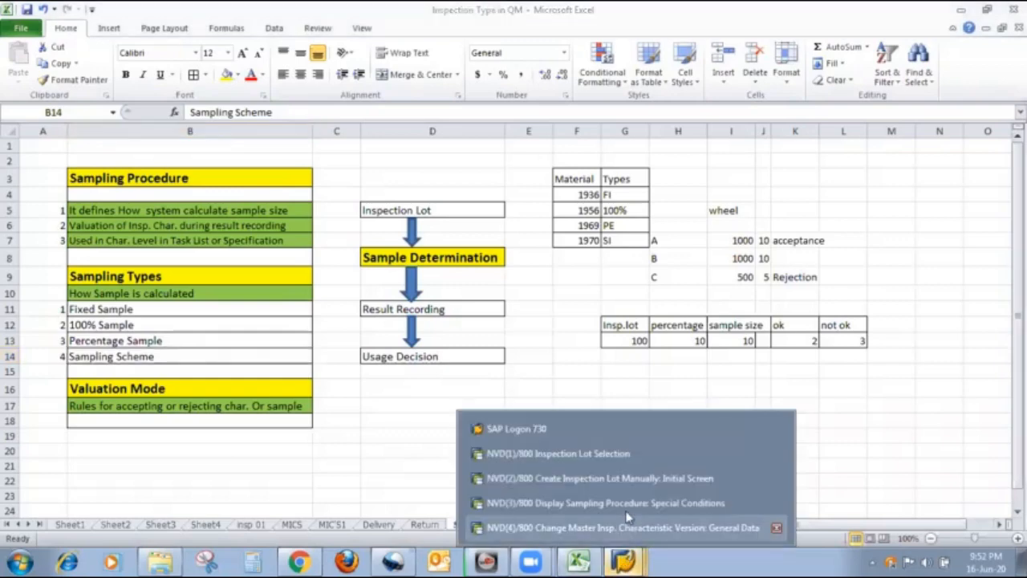
left_click(624, 503)
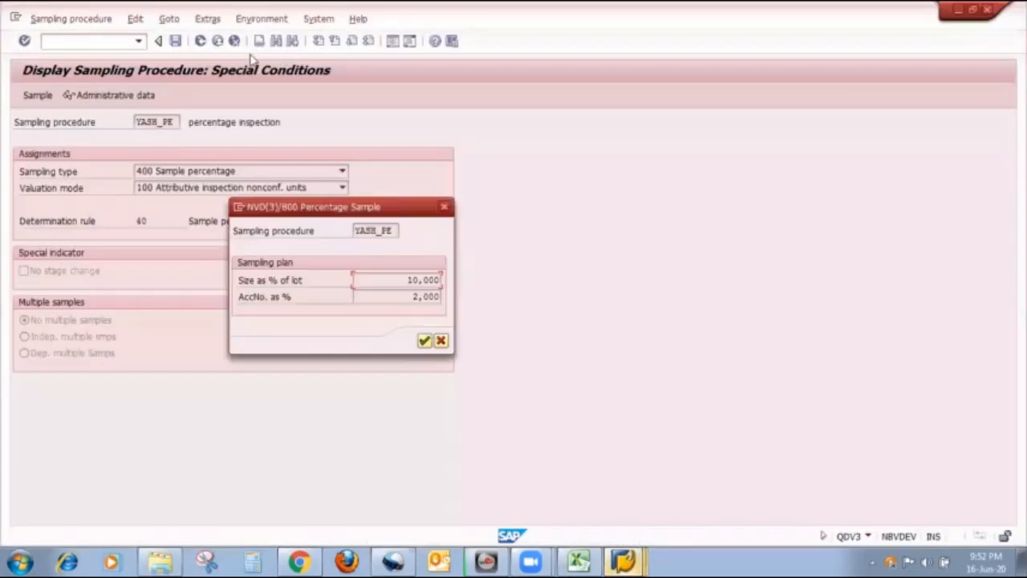
left_click(445, 207)
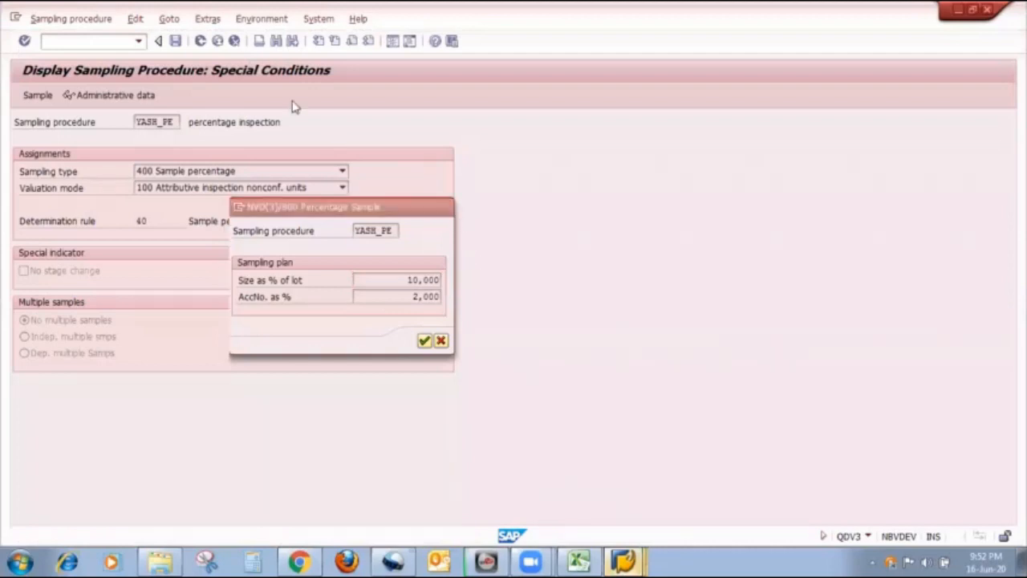
left_click(202, 41)
left_click(201, 42)
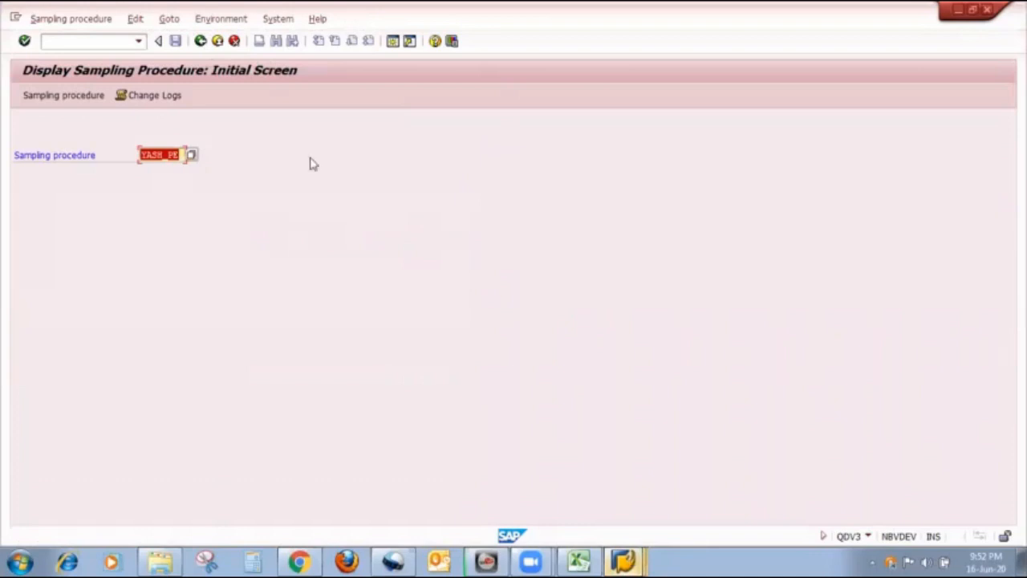
left_click(201, 42)
left_click(201, 42)
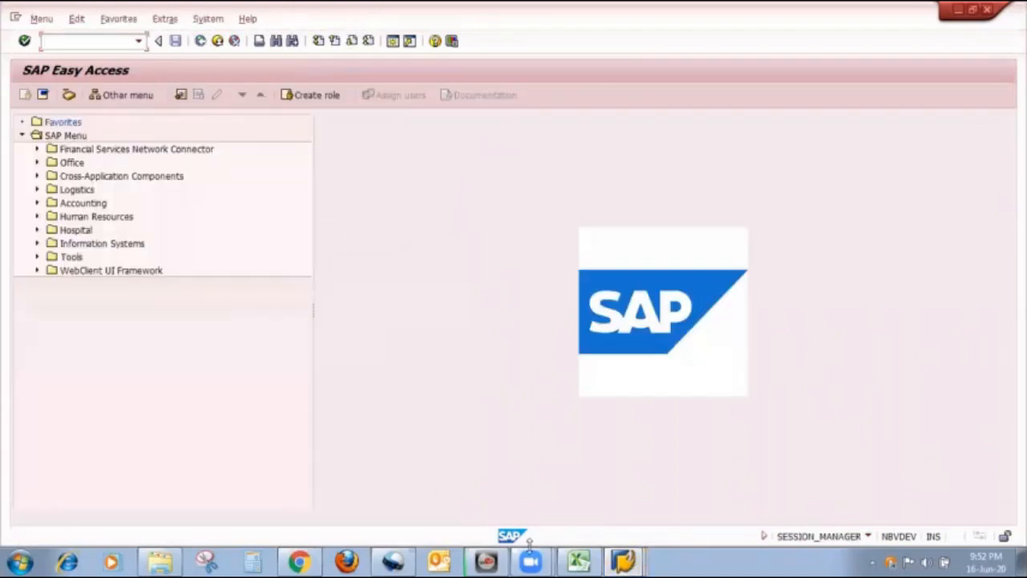
mouse_move(624, 560)
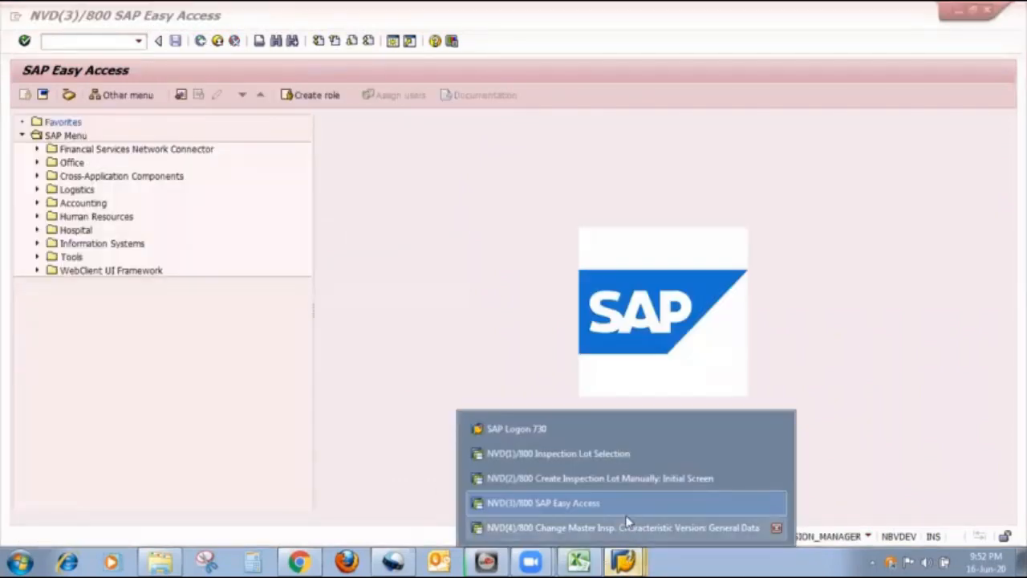
left_click(774, 502)
Start the sampling scheme display from the sample basic data of Quality Planning in Quality Management.
left_click(36, 190)
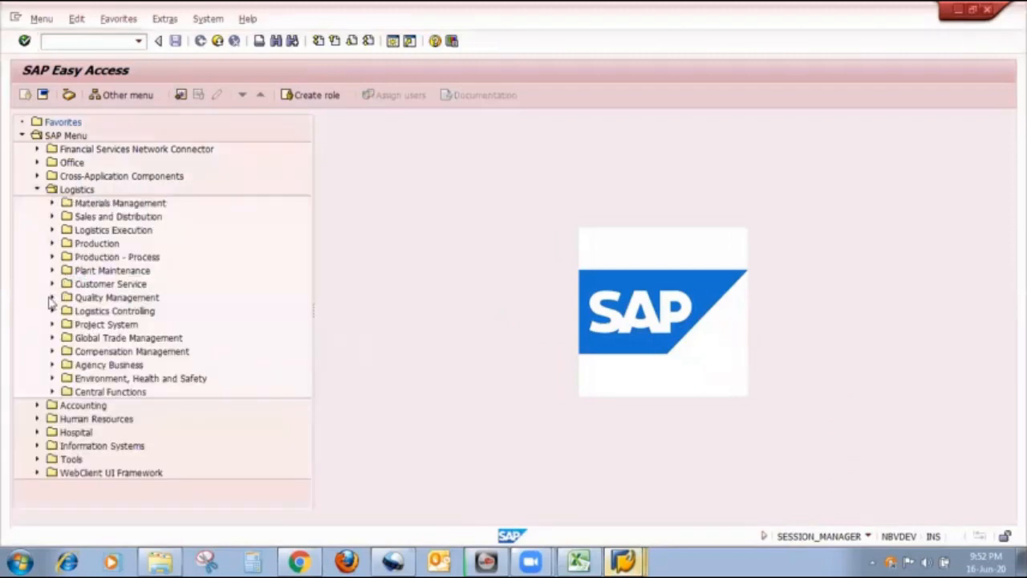
left_click(52, 298)
left_click(68, 311)
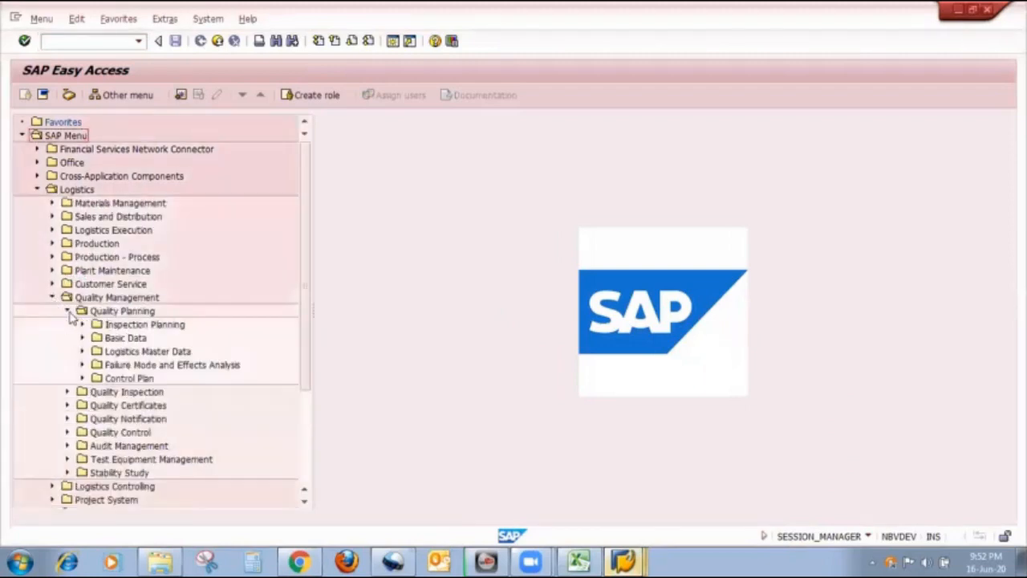
left_click(80, 339)
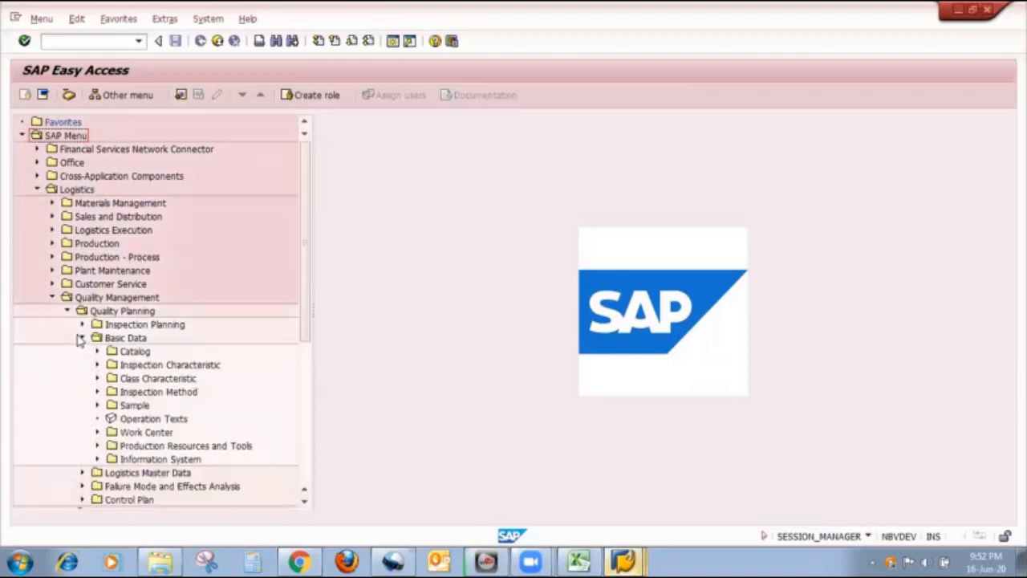
left_click(97, 406)
left_click(113, 432)
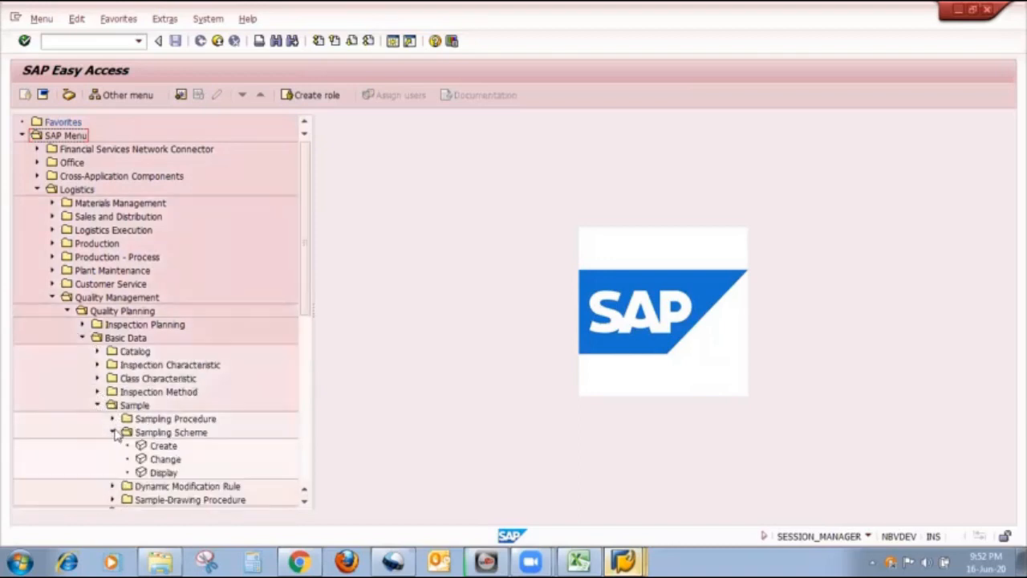
left_click(164, 473)
double_click(164, 471)
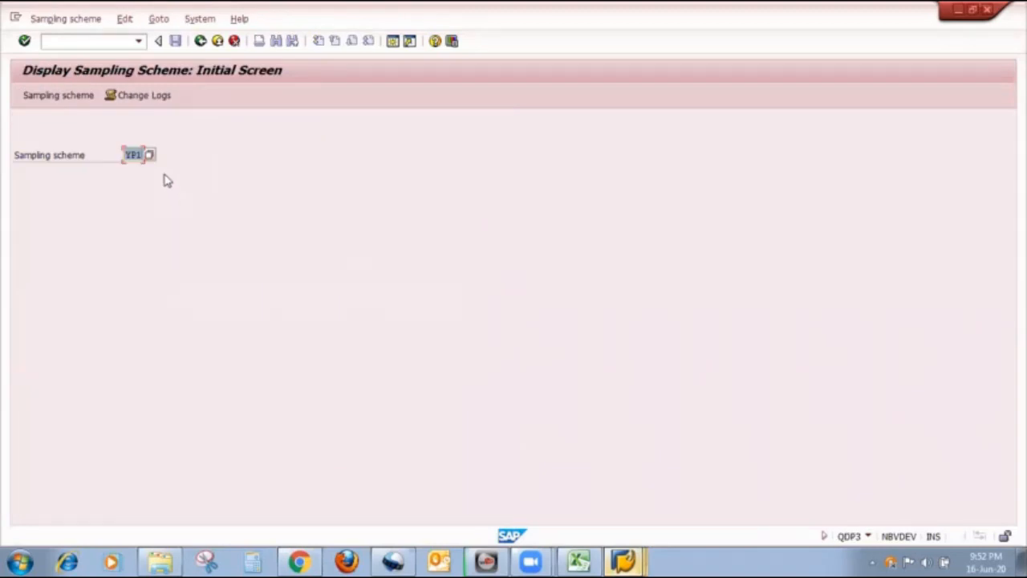
Display sampling scheme YP1 and open its sampling table for inspection severity 4, Normal inspection.
key("Return")
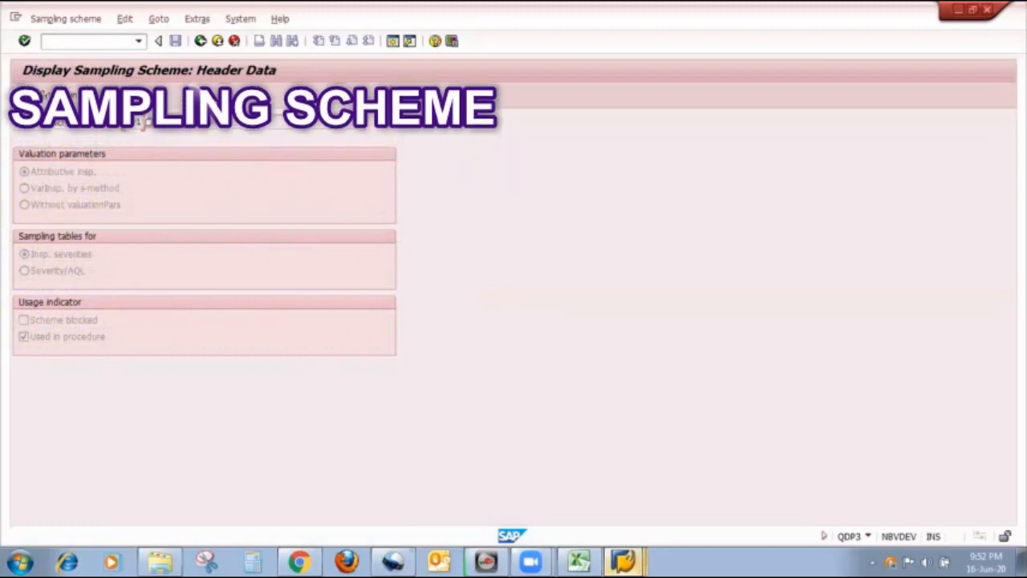
left_click(25, 95)
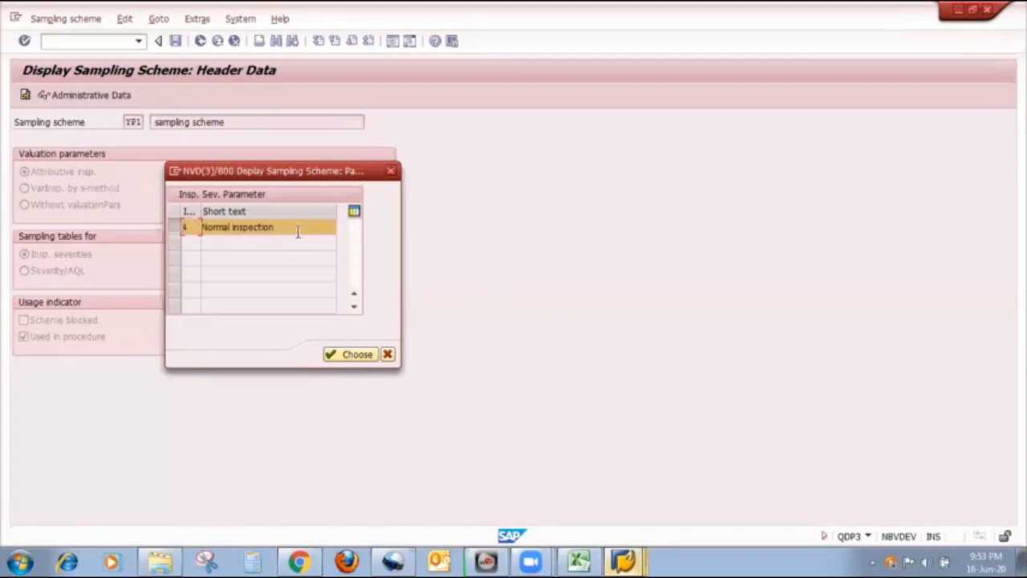
left_click(354, 354)
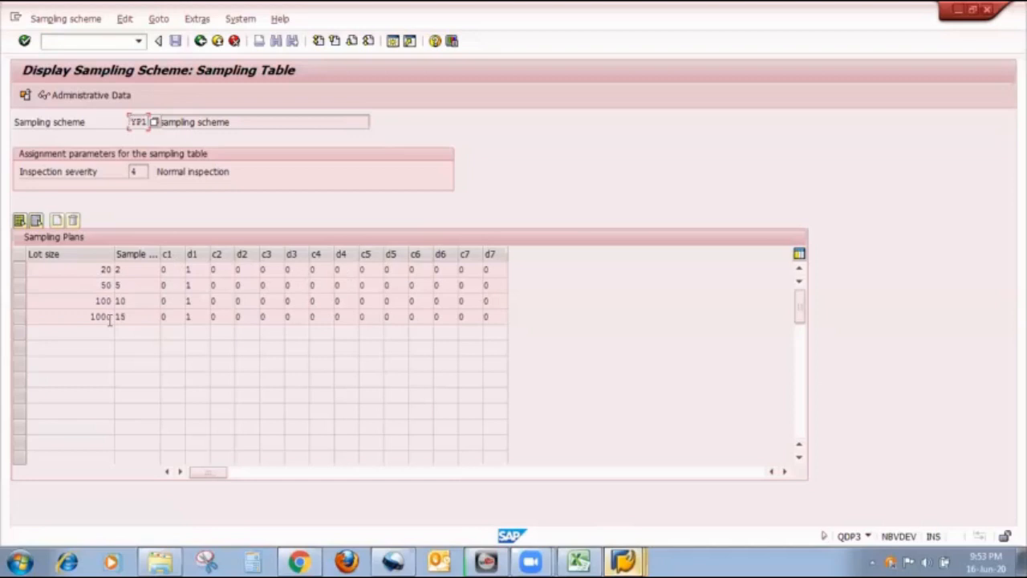
Widen the sample size column, examine the c and d values for lot size 20, and leave the sampling scheme display.
left_click_drag(161, 254, 206, 246)
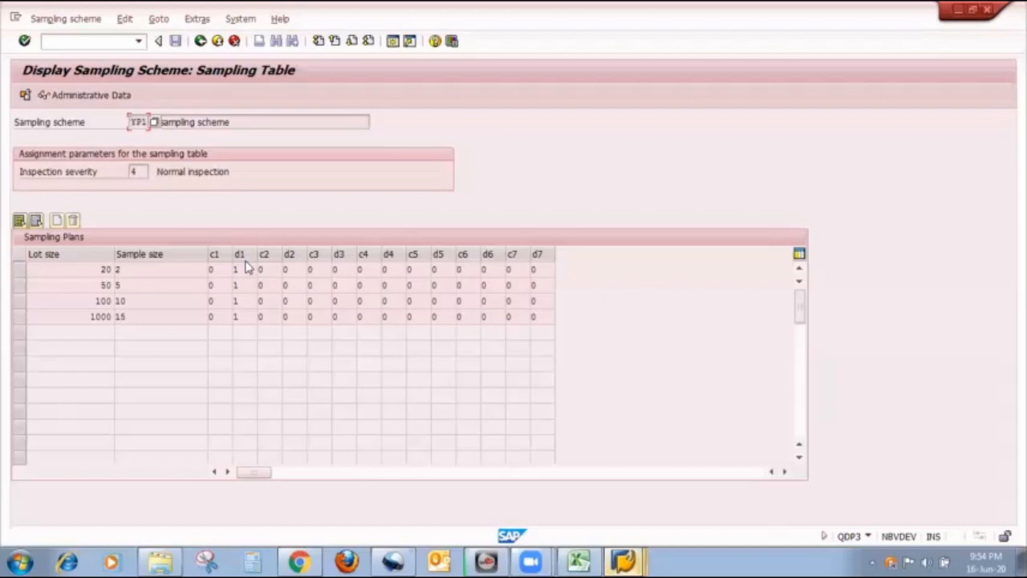
left_click(70, 271)
left_click(212, 271)
left_click(244, 274)
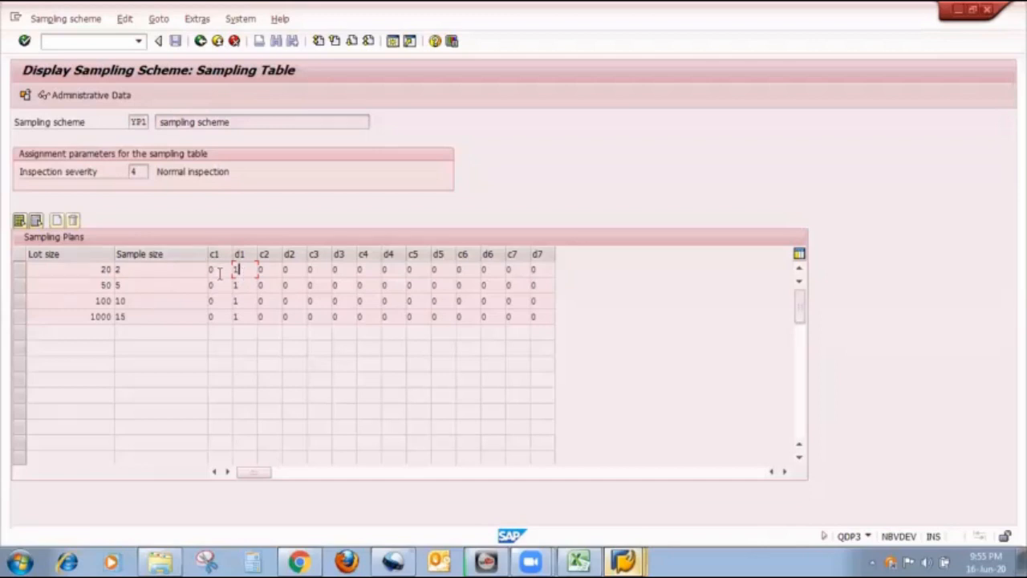
left_click(261, 270)
left_click(287, 269)
left_click(338, 269)
left_click(200, 41)
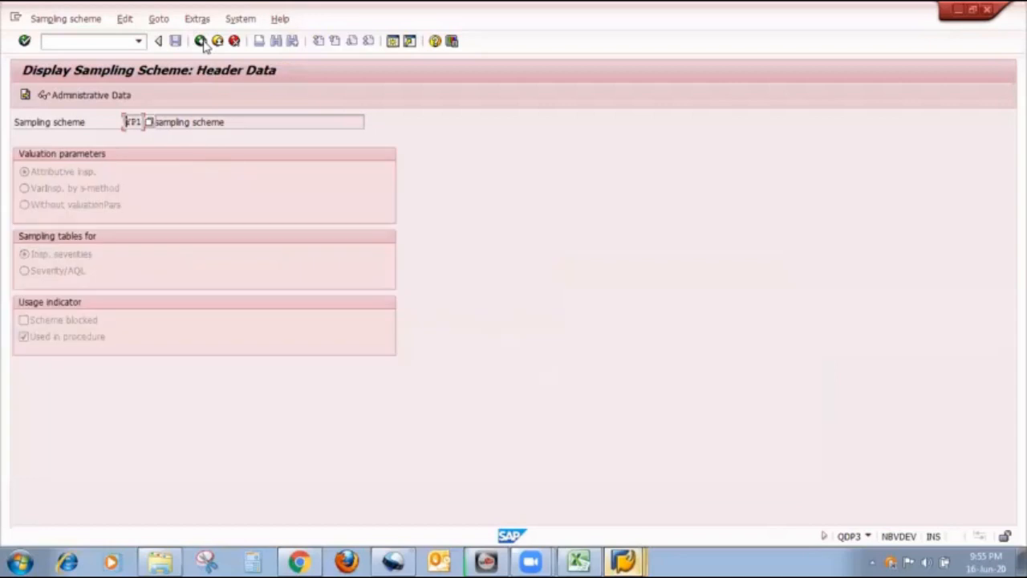
left_click(201, 41)
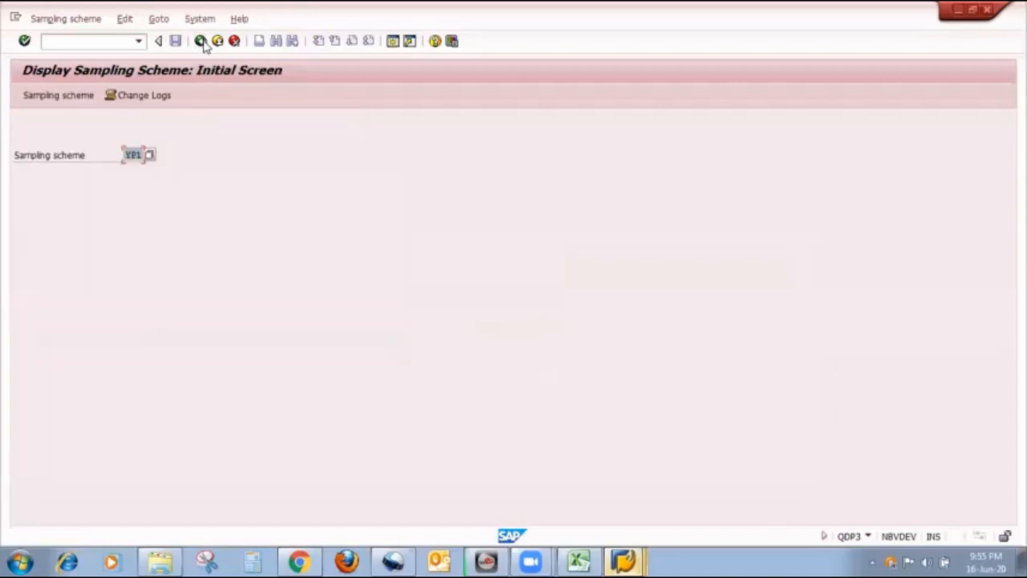
left_click(200, 41)
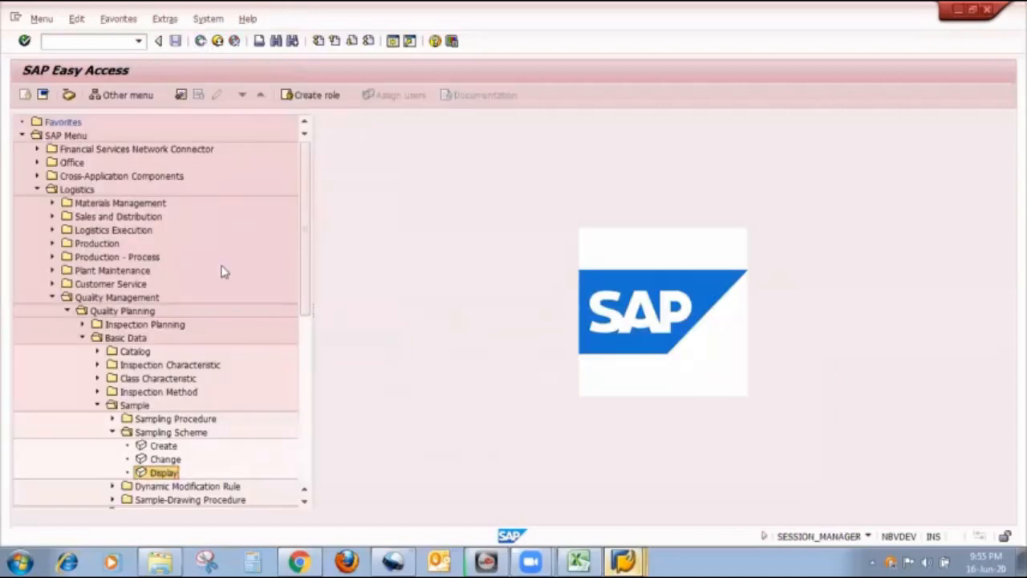
Start the sampling procedure display and open procedure YASH_SI.
left_click(113, 419)
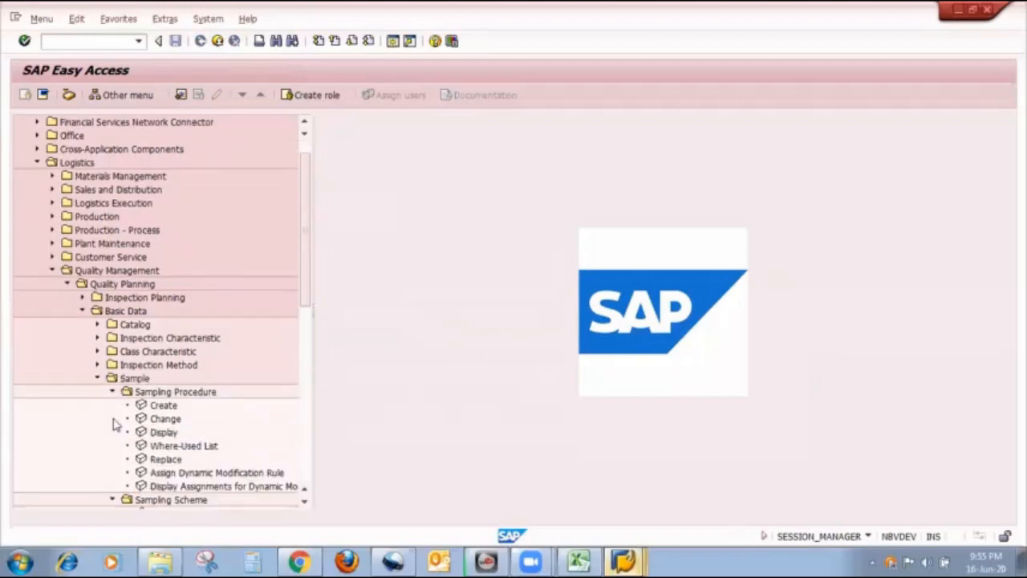
double_click(158, 432)
key("BackSpace")
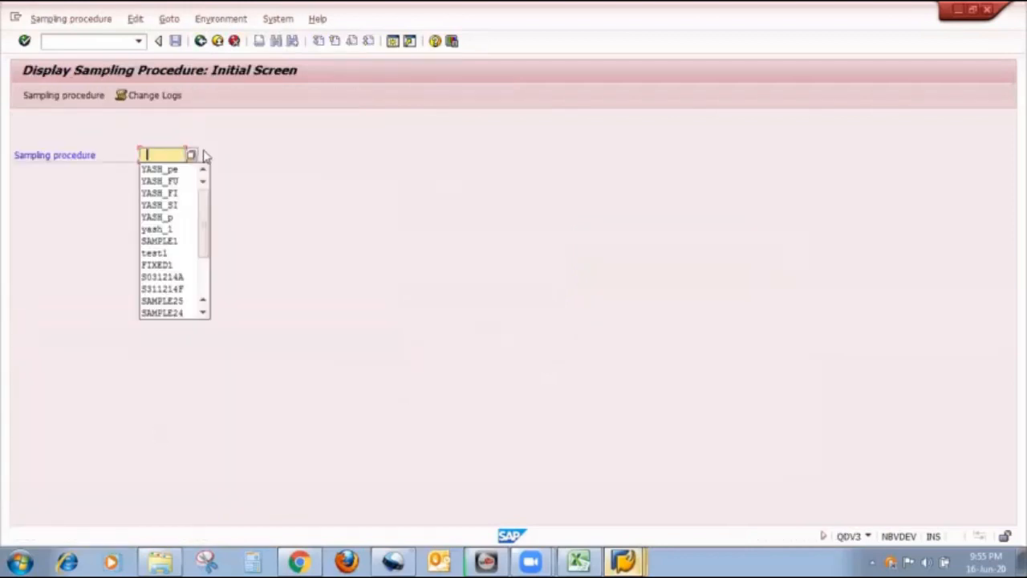
left_click(171, 212)
key("Return")
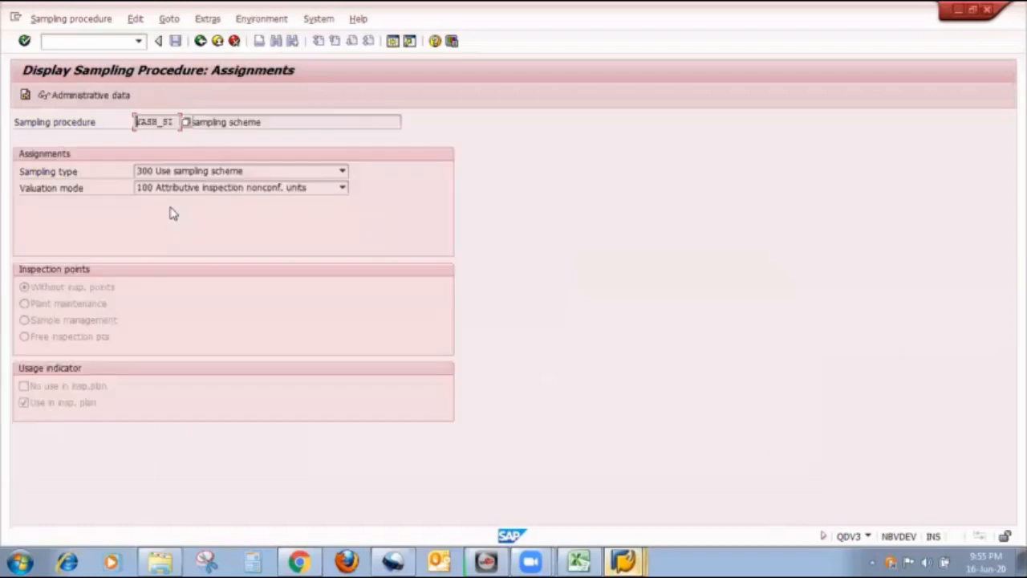
Review the sampling type options of procedure YASH_SI, then check its assigned sampling scheme and additional inspection severity data.
left_click(330, 126)
left_click(341, 173)
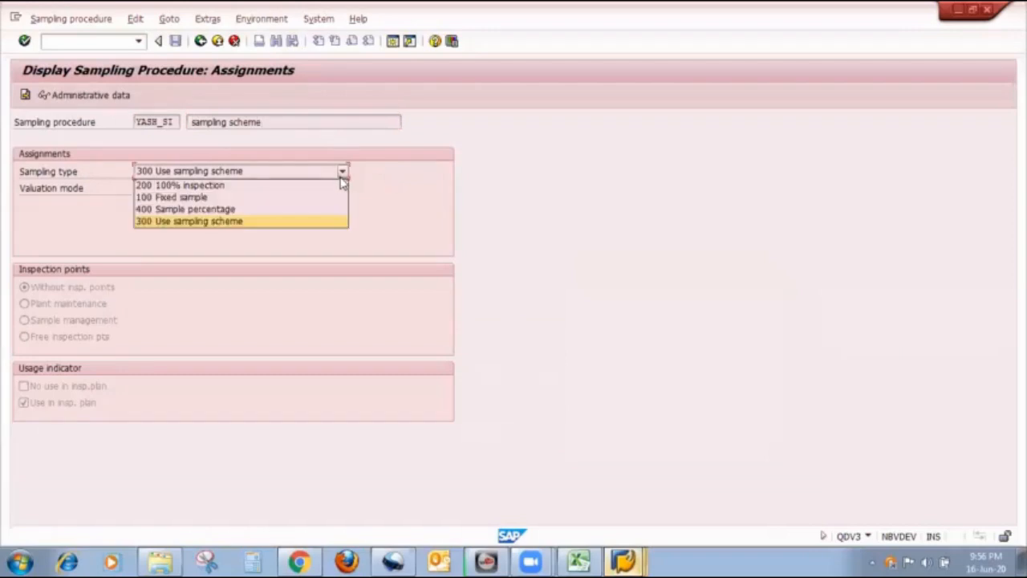
left_click(360, 231)
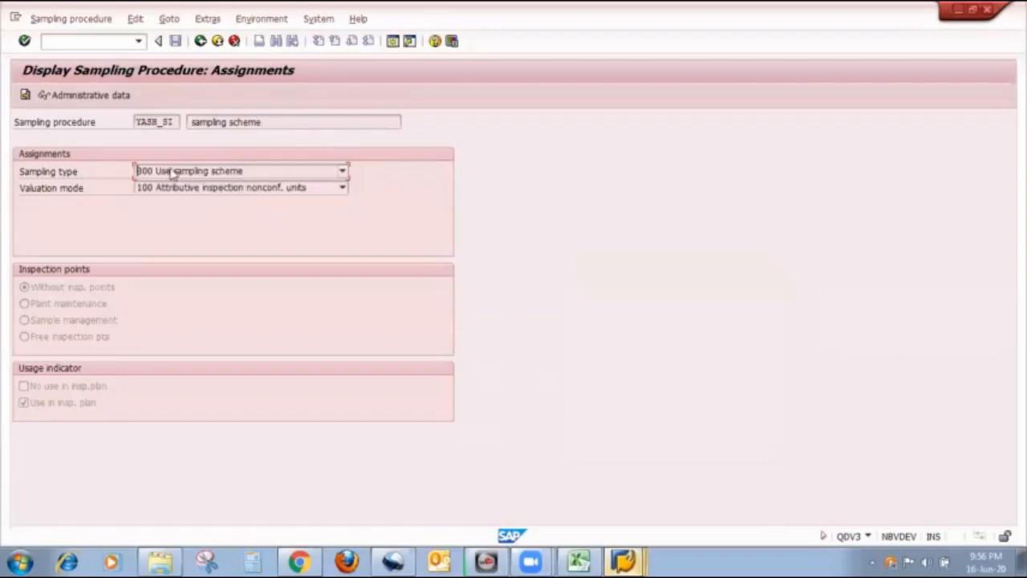
left_click(26, 95)
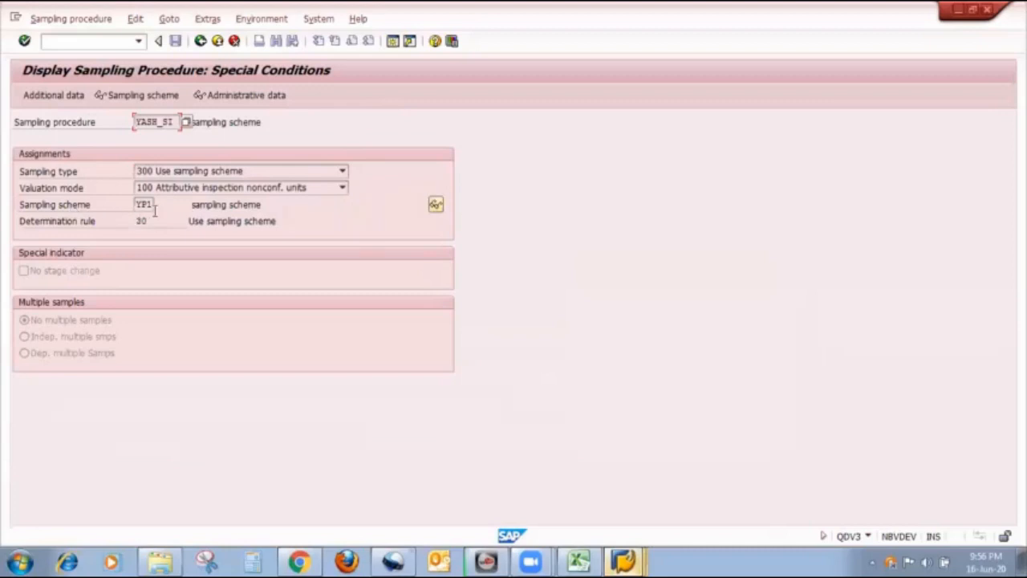
left_click(56, 96)
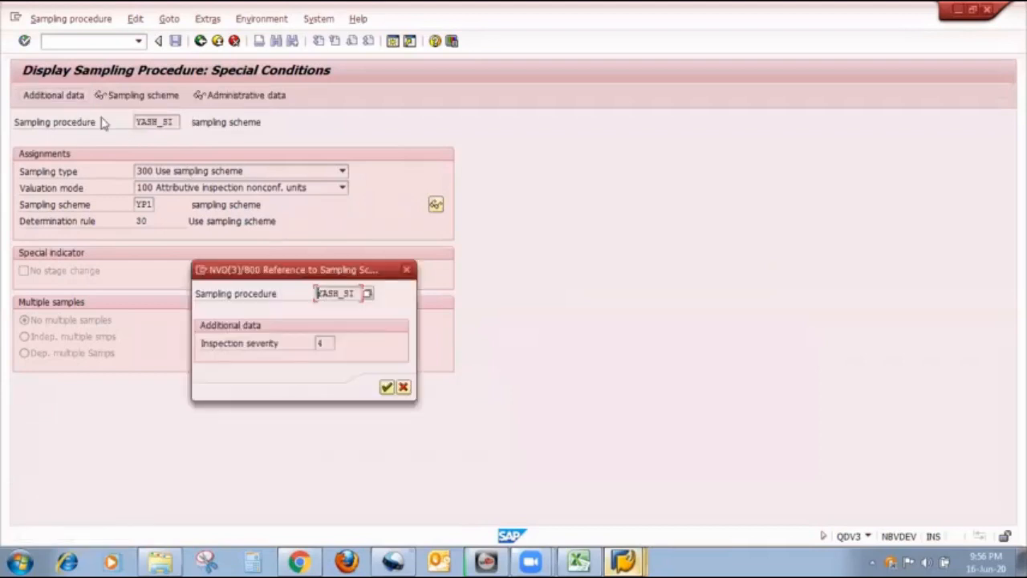
left_click(386, 389)
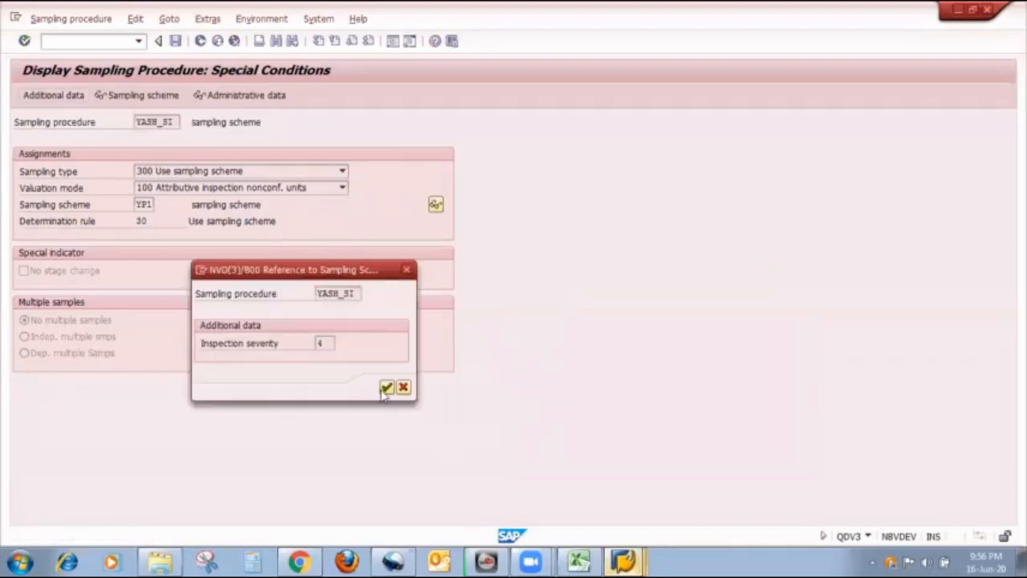
Leave the sampling procedure display, switch to the manual inspection lot session, and start the inspection plan display there.
left_click(201, 42)
left_click(200, 42)
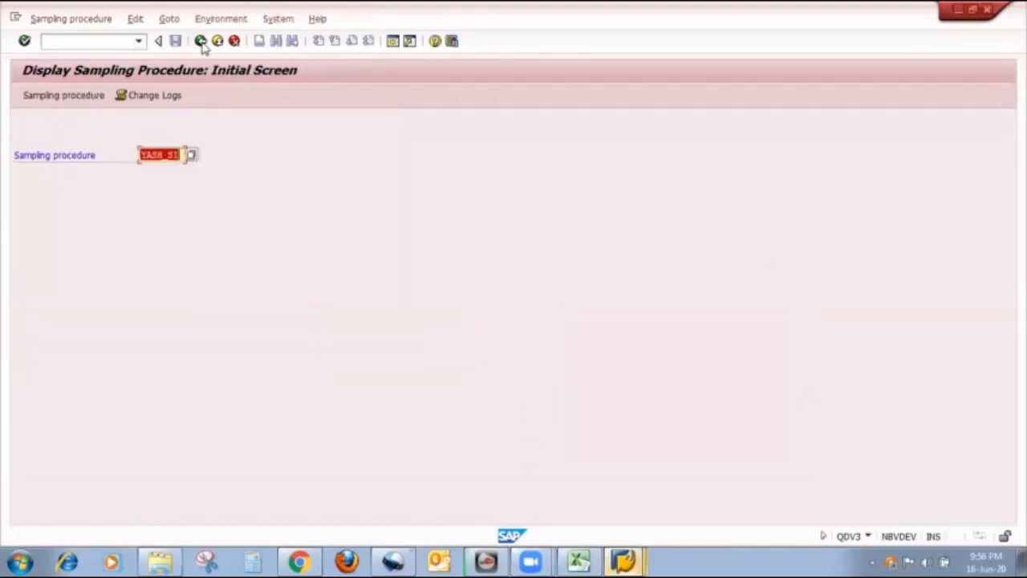
left_click(200, 42)
mouse_move(626, 560)
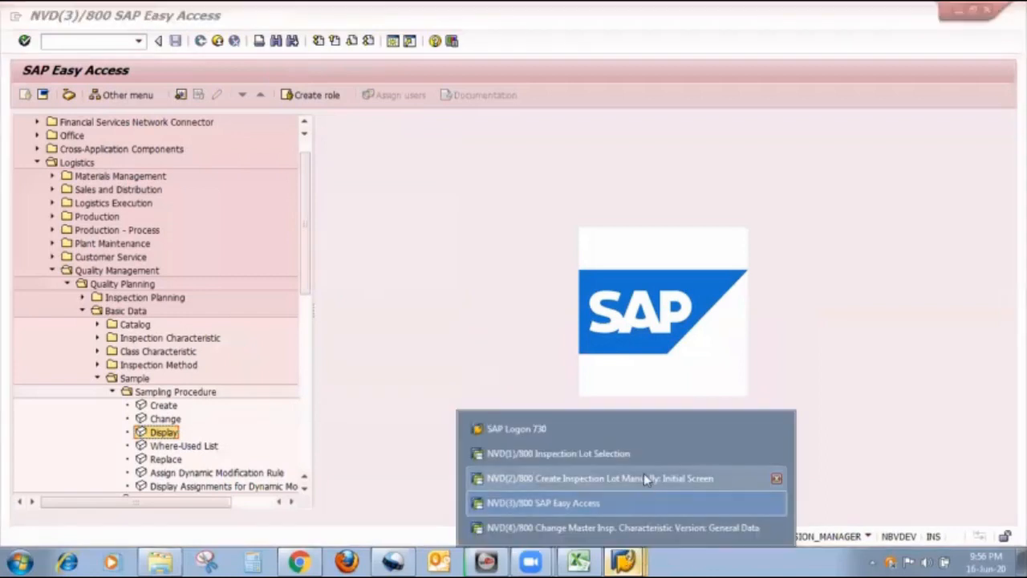
left_click(643, 473)
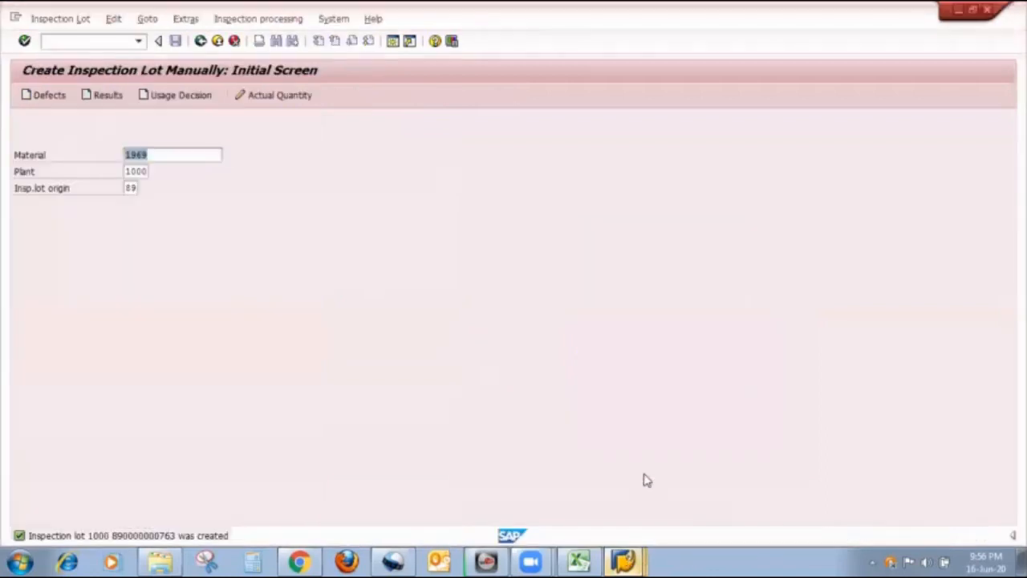
left_click(201, 41)
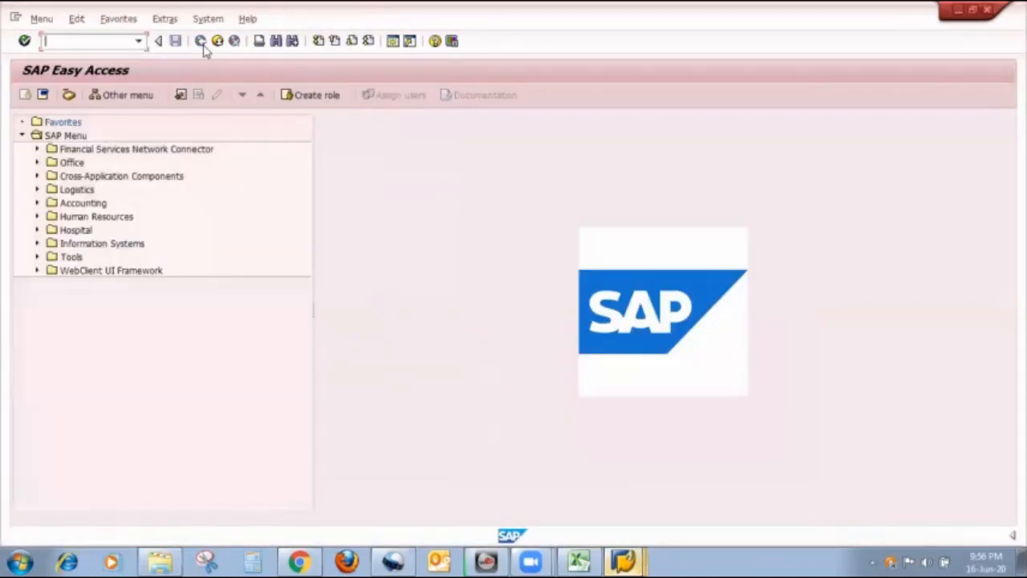
type("d")
key("Return")
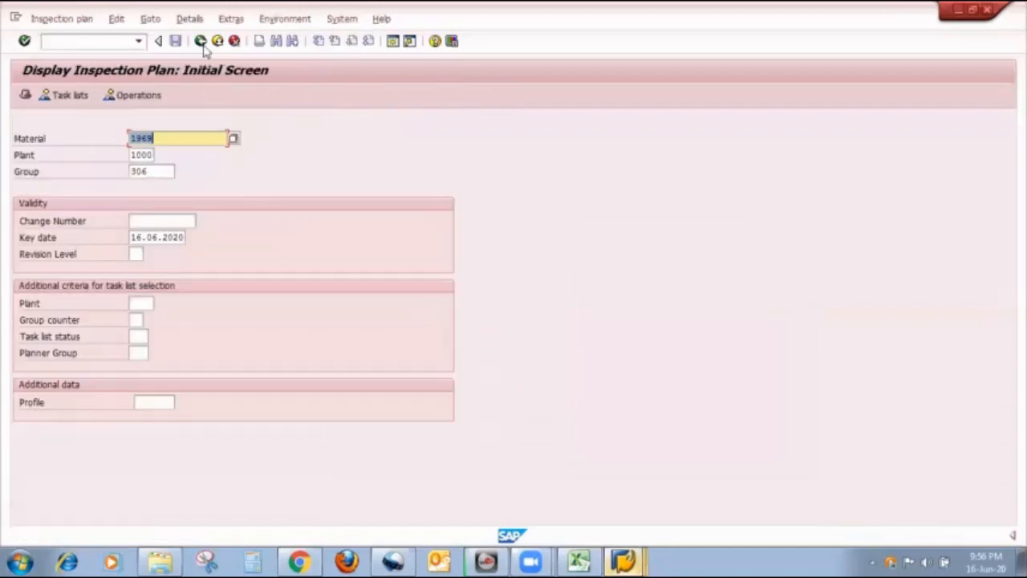
Display the inspection plan of material 1970 in plant 1000, with the group left blank.
type("1973")
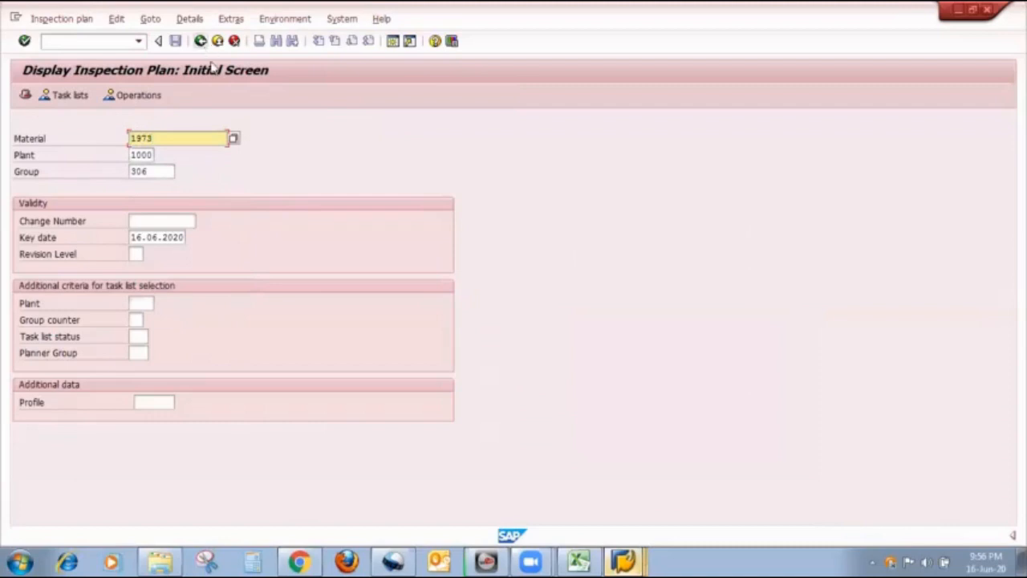
key("BackSpace")
type("0")
left_click(174, 171)
key("BackSpace")
key("BackSpace")
key("BackSpace")
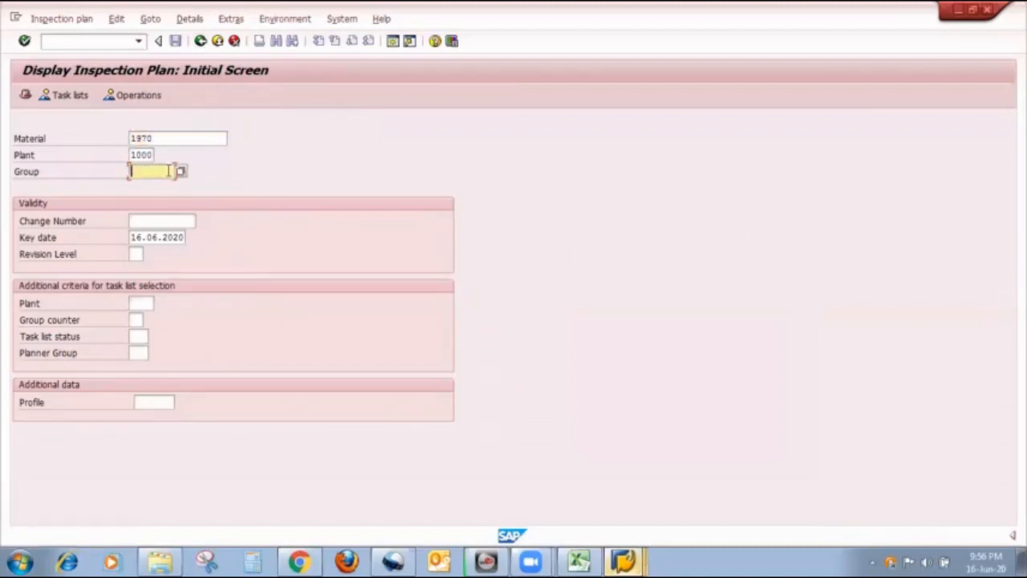
key("Return")
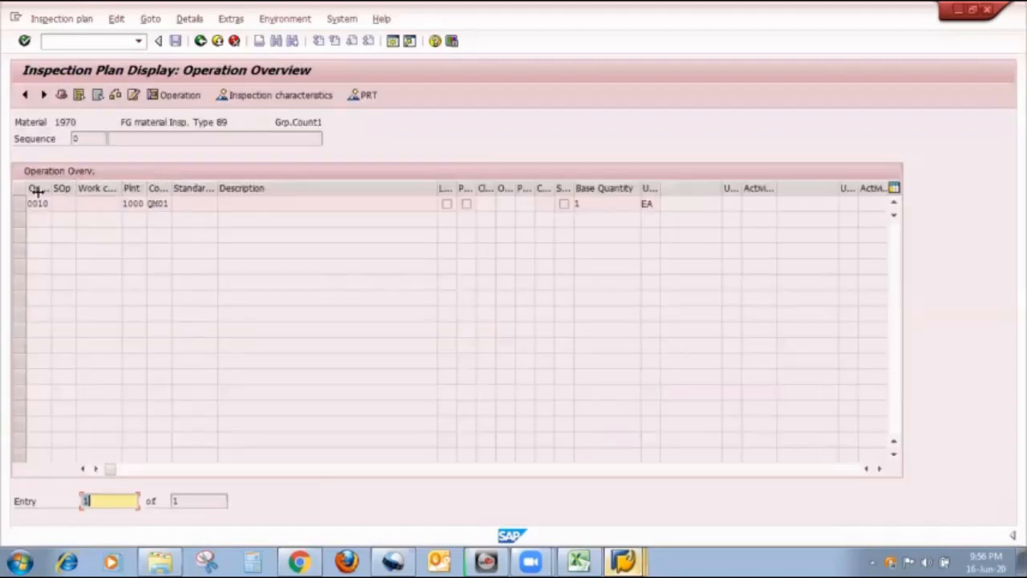
Display the inspection characteristics of operation 0010 and widen the sampling procedure column to read its entry.
left_click(23, 206)
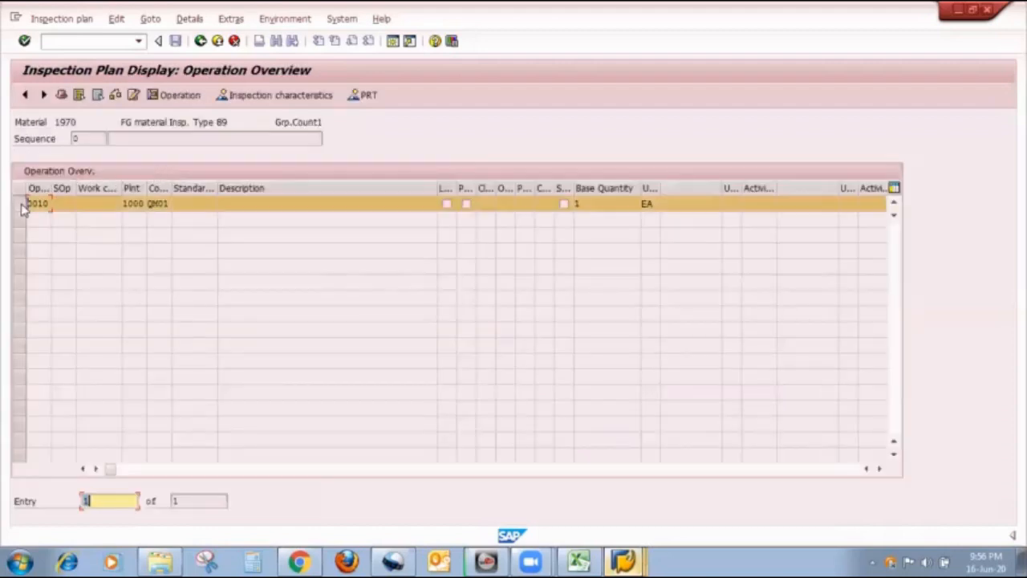
left_click(263, 97)
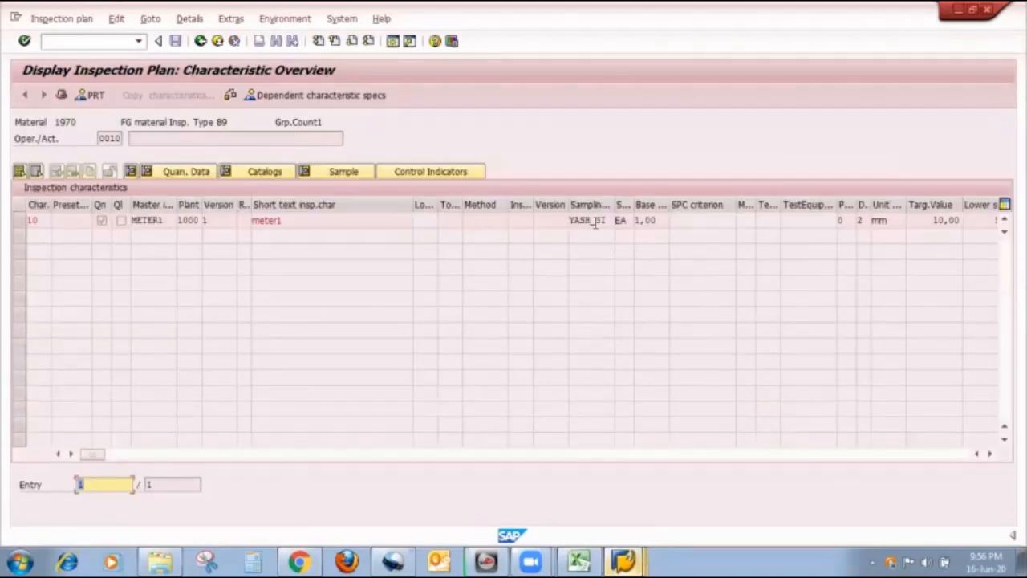
left_click_drag(614, 206, 630, 206)
Leave the inspection plan and start creating a manual inspection lot for material 1970 with lot origin 89.
left_click(93, 42)
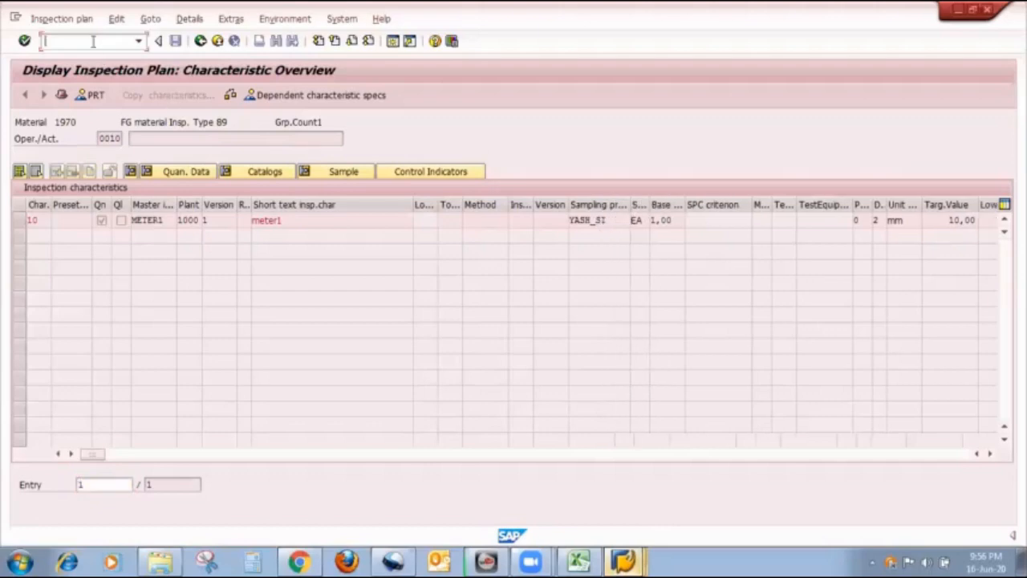
type("/n")
type("qa03")
key("Return")
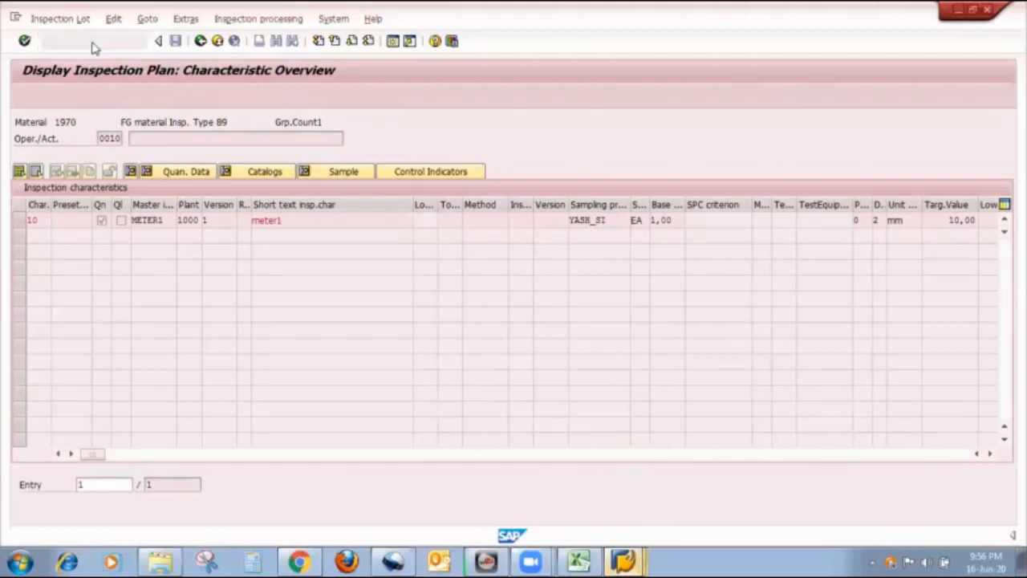
key("Return")
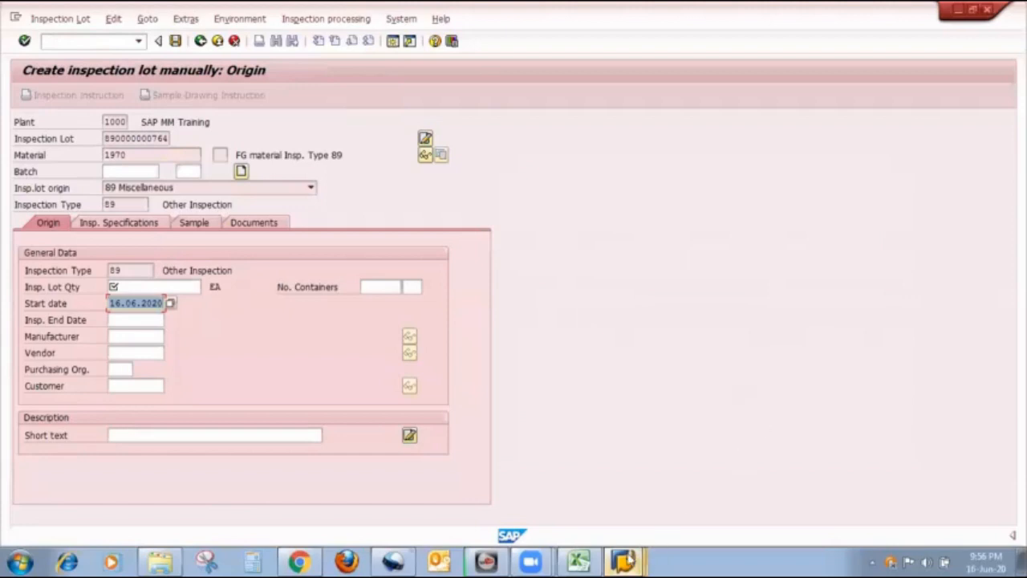
Switch to the SAP Easy Access session and display sampling scheme YP1 from the sample basic data.
left_click(624, 560)
left_click(589, 505)
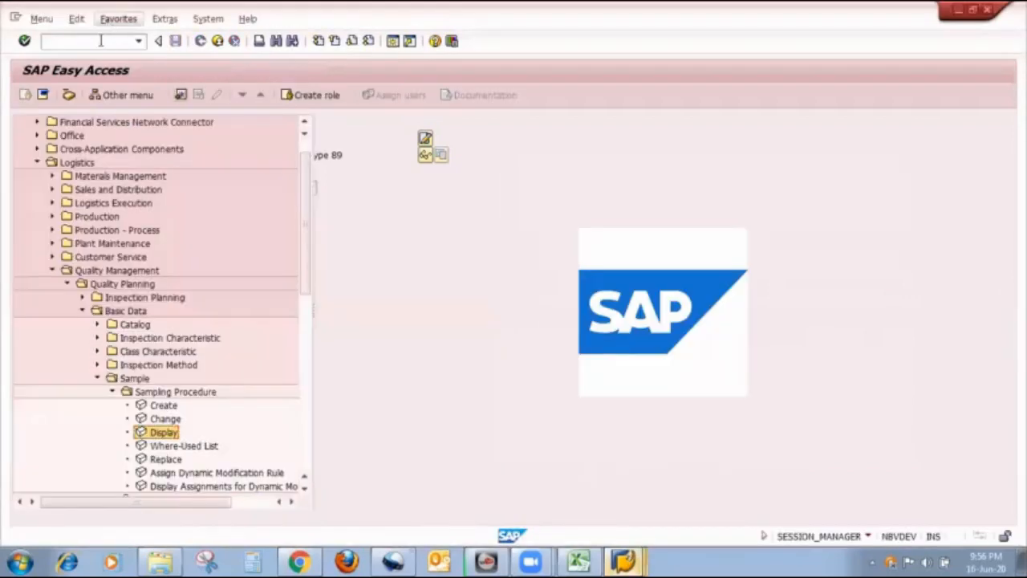
type("/nq")
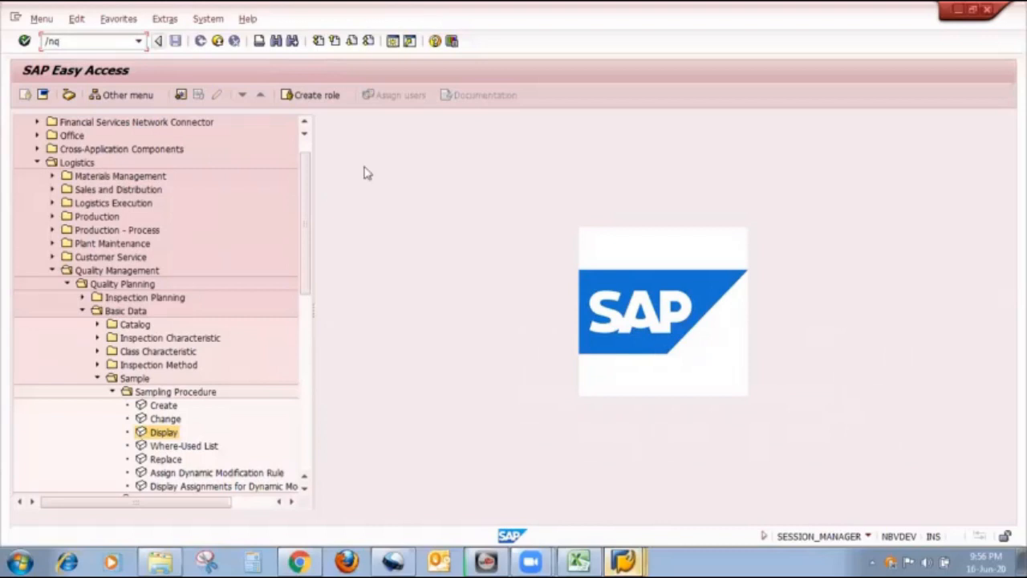
left_click(97, 378)
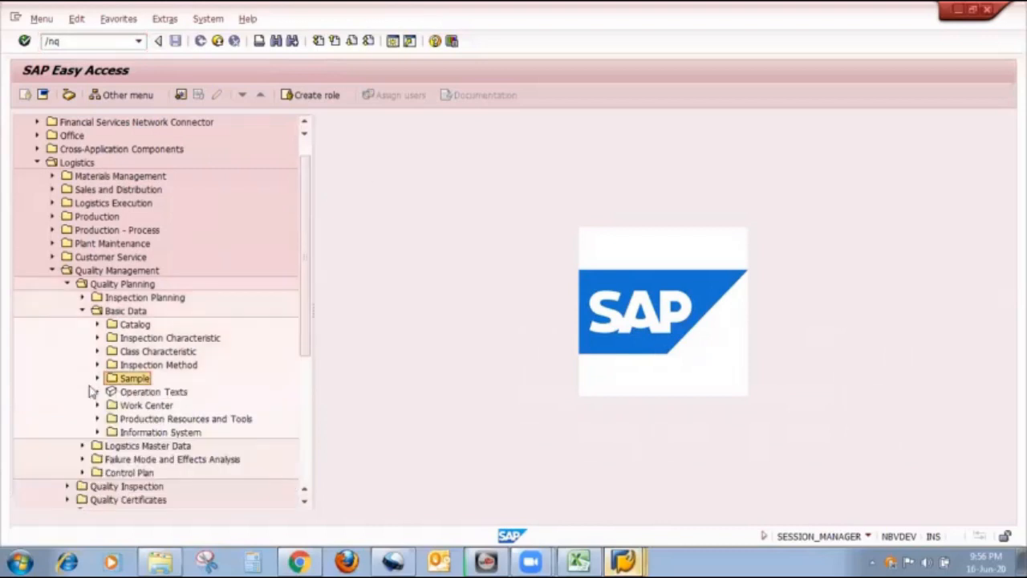
left_click(96, 379)
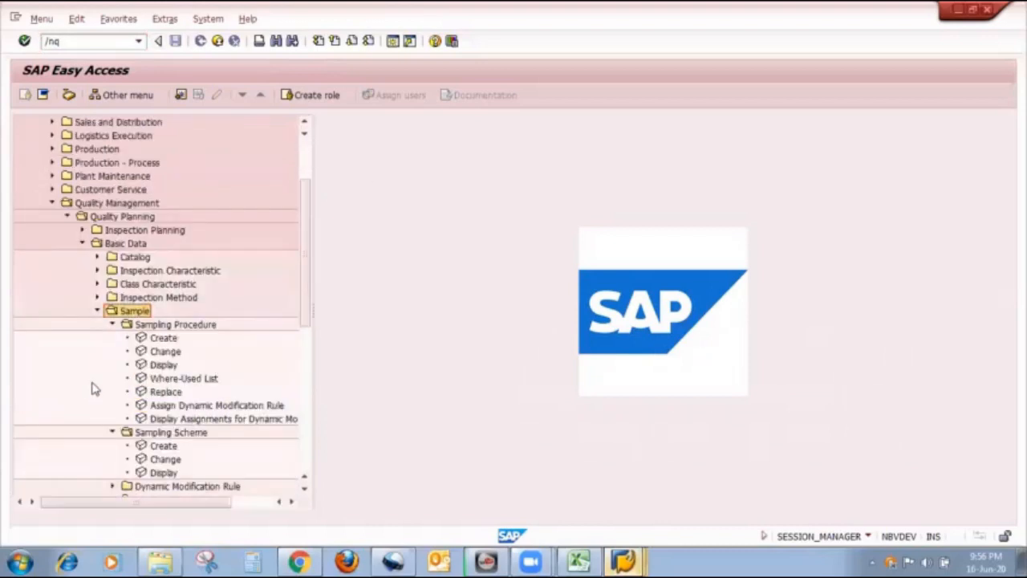
double_click(167, 472)
key("Return")
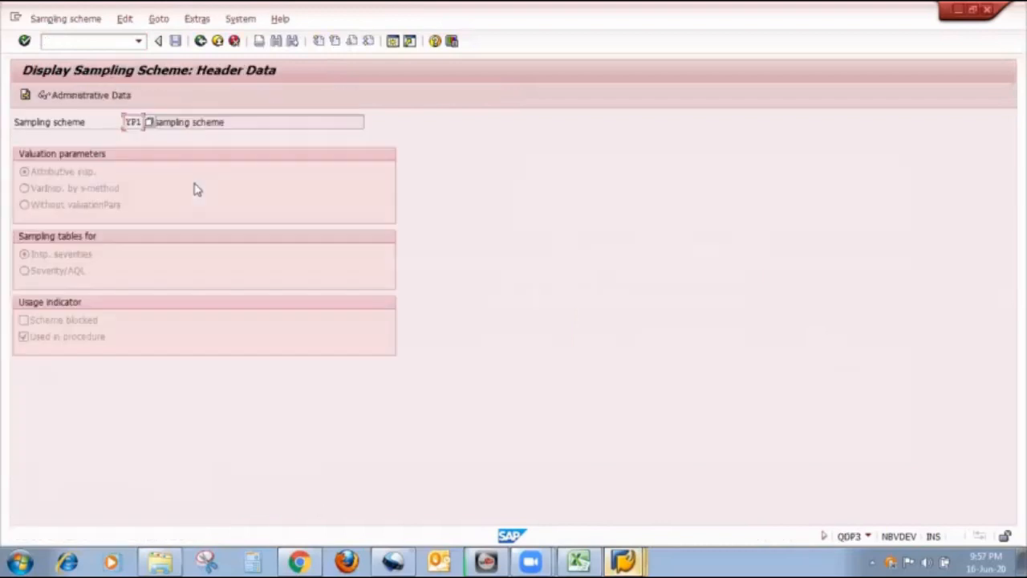
Open the scheme's sampling table for inspection severity 4, check the row for lot size 20, and widen the sample size column.
left_click(25, 94)
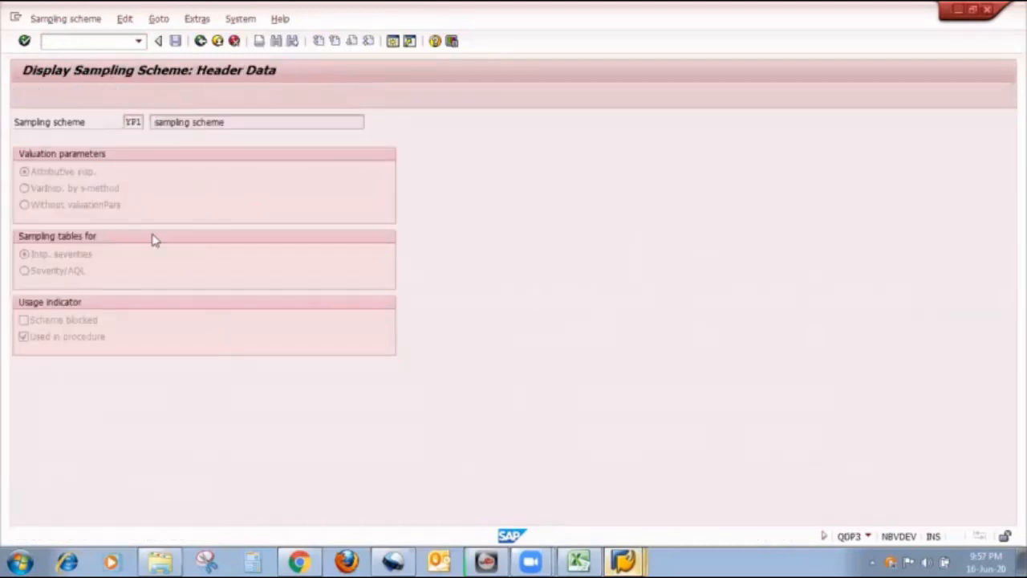
left_click(350, 355)
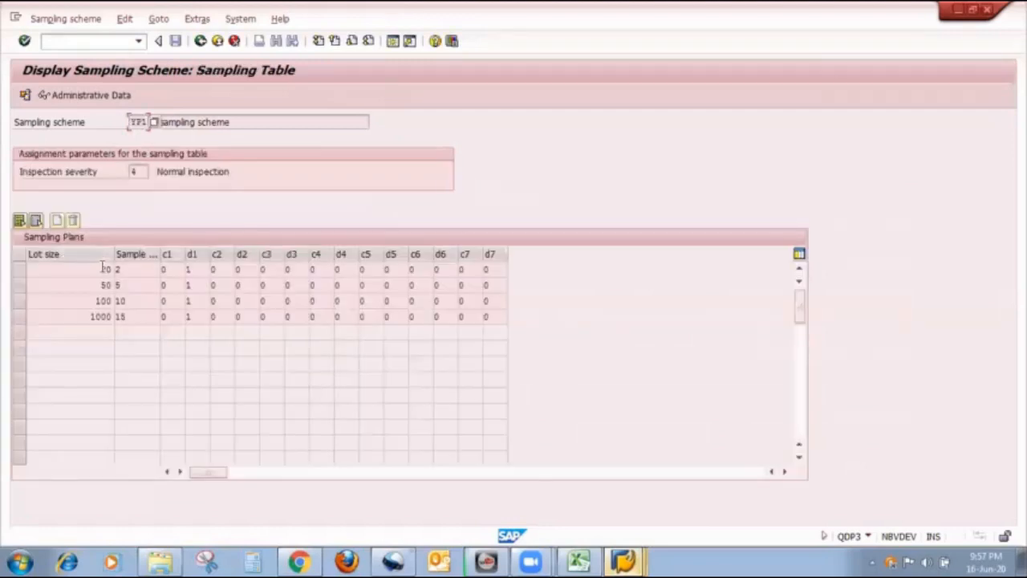
left_click(102, 270)
left_click_drag(159, 254, 197, 246)
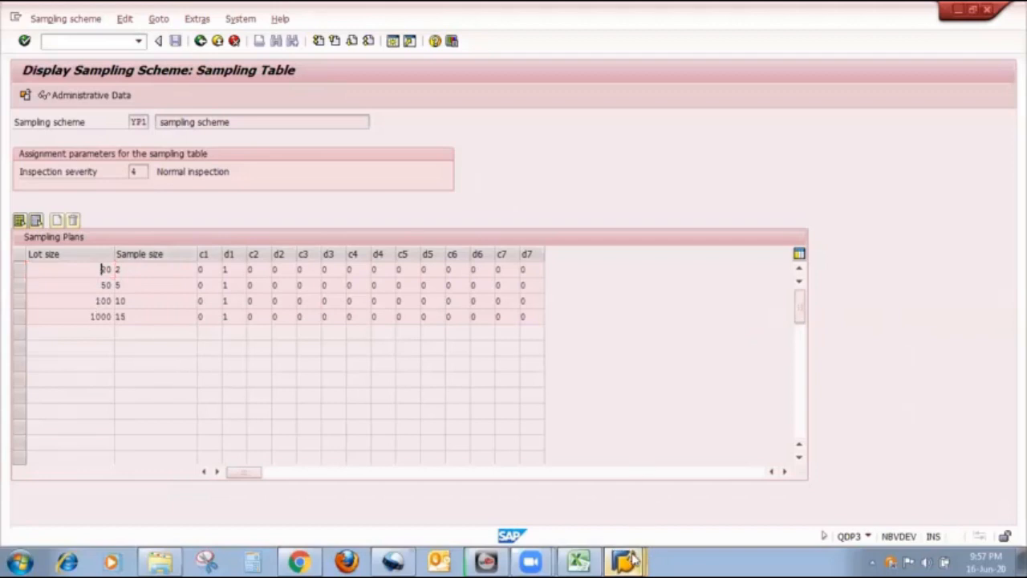
Return to the manual inspection lot, set its quantity to 20 EA, and create a batch with internal number allocation.
mouse_move(632, 560)
left_click(583, 487)
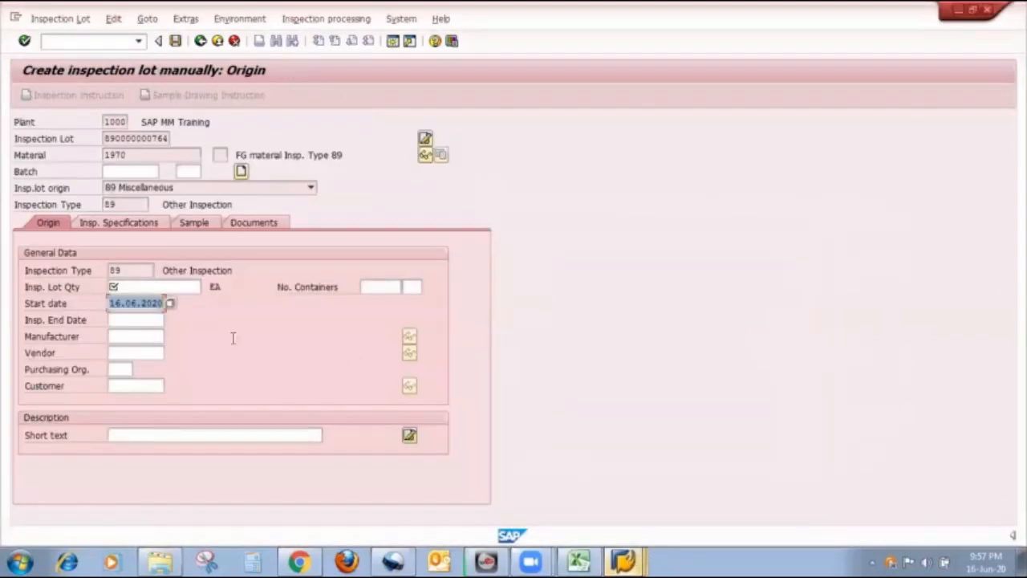
left_click(174, 287)
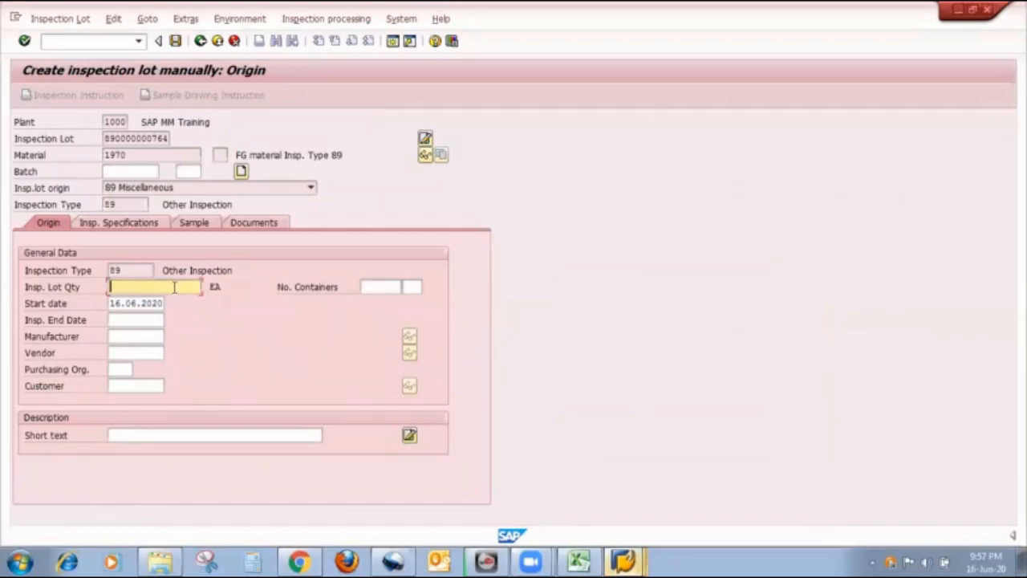
type("20")
key("alt+Tab")
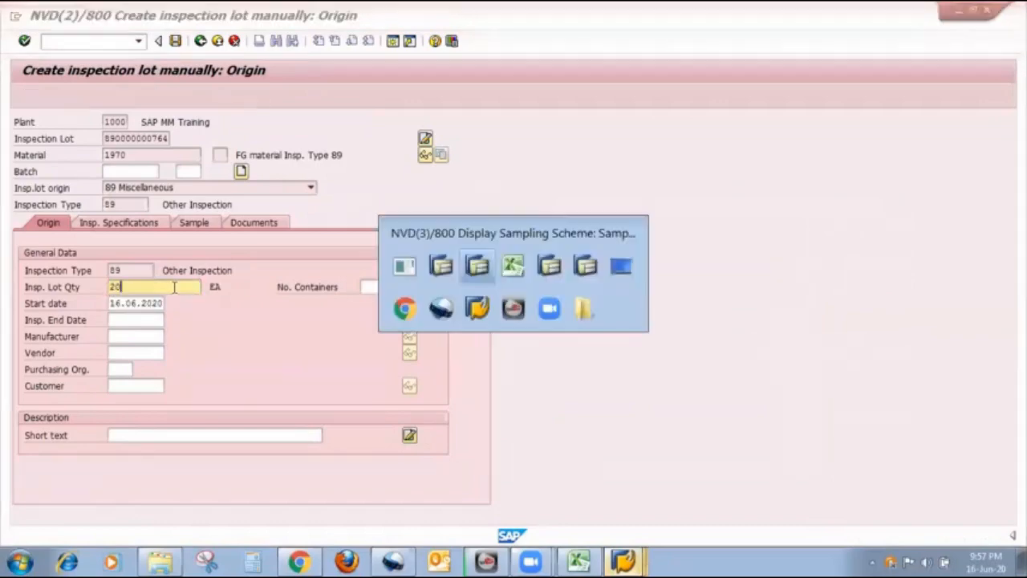
key("alt+Tab")
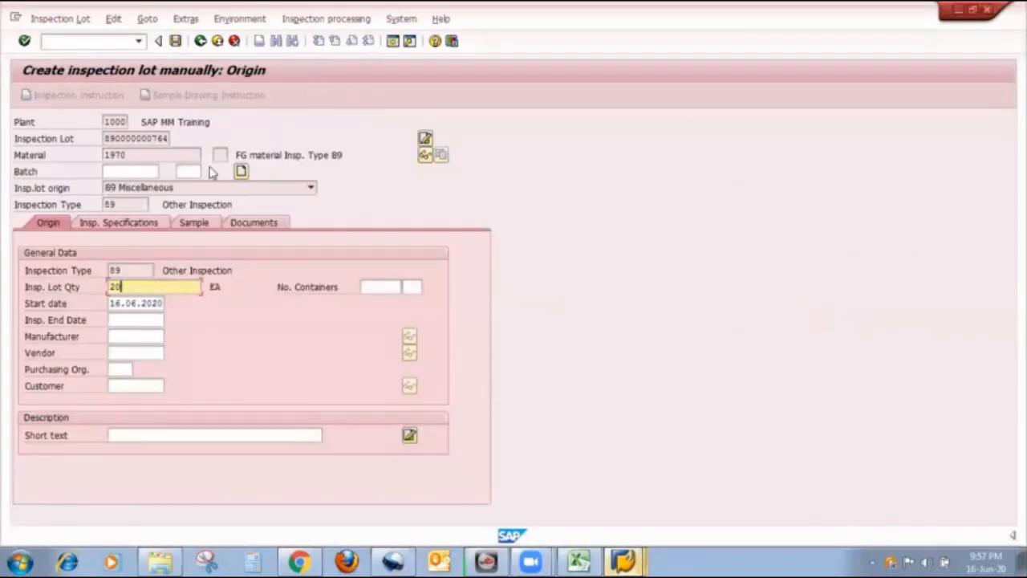
left_click(241, 172)
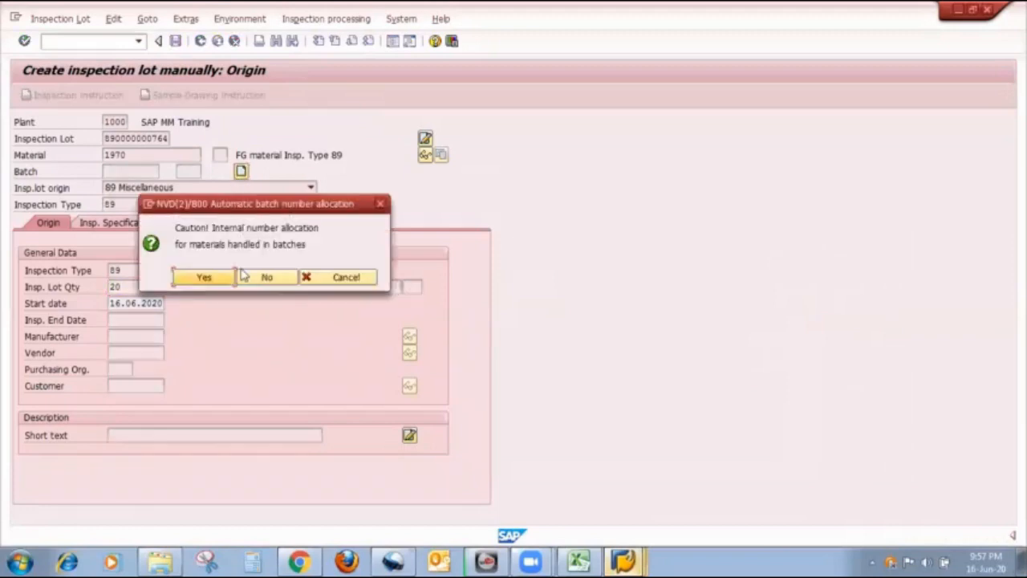
left_click(202, 277)
Assign the task list for material 1970 to the inspection lot and calculate the sample size.
left_click(121, 224)
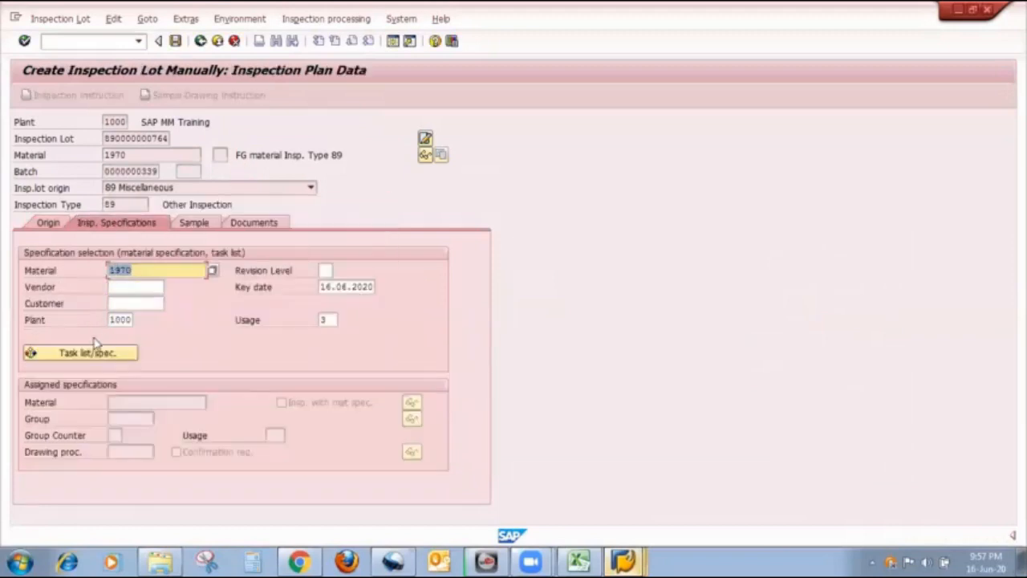
left_click(84, 367)
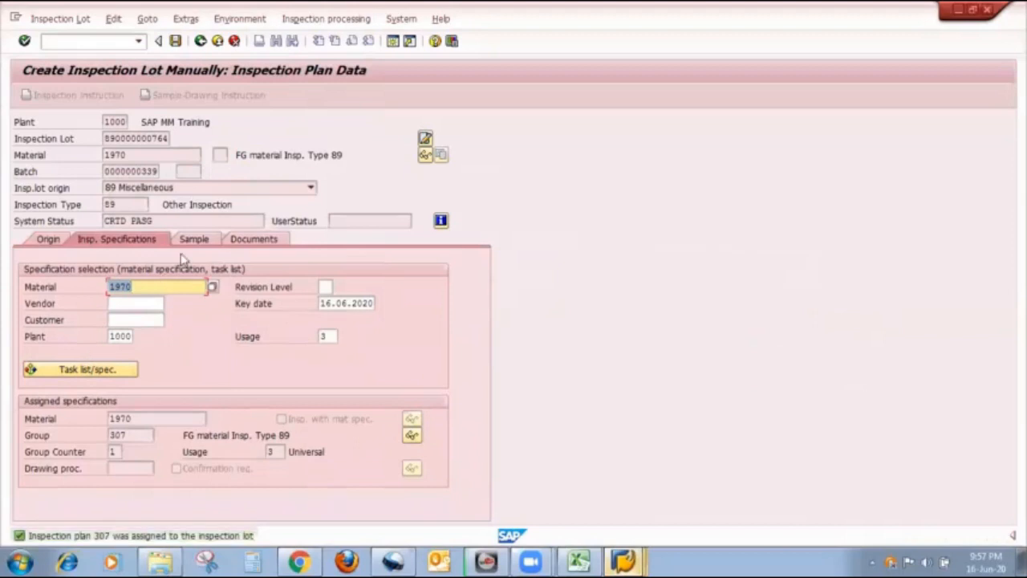
left_click(193, 238)
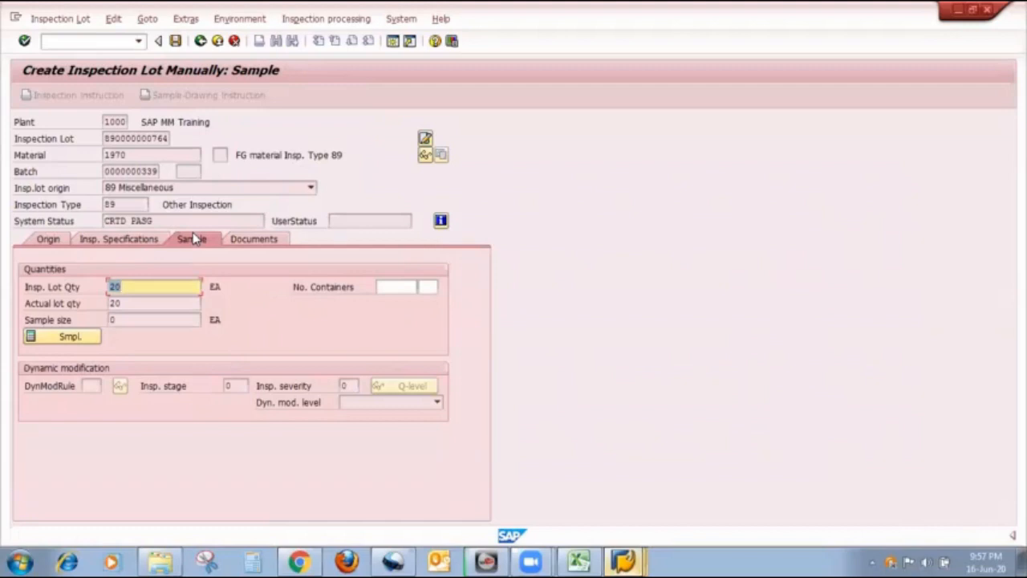
left_click(58, 338)
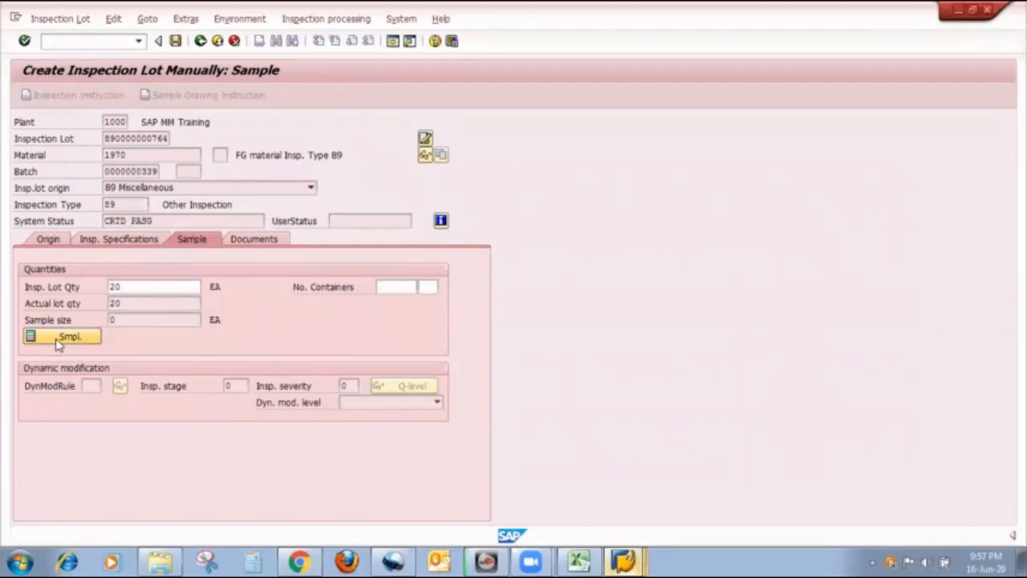
Compare the lot's calculated sample size with the YP1 sampling table rows for lot sizes 20 and 50.
left_click(117, 320)
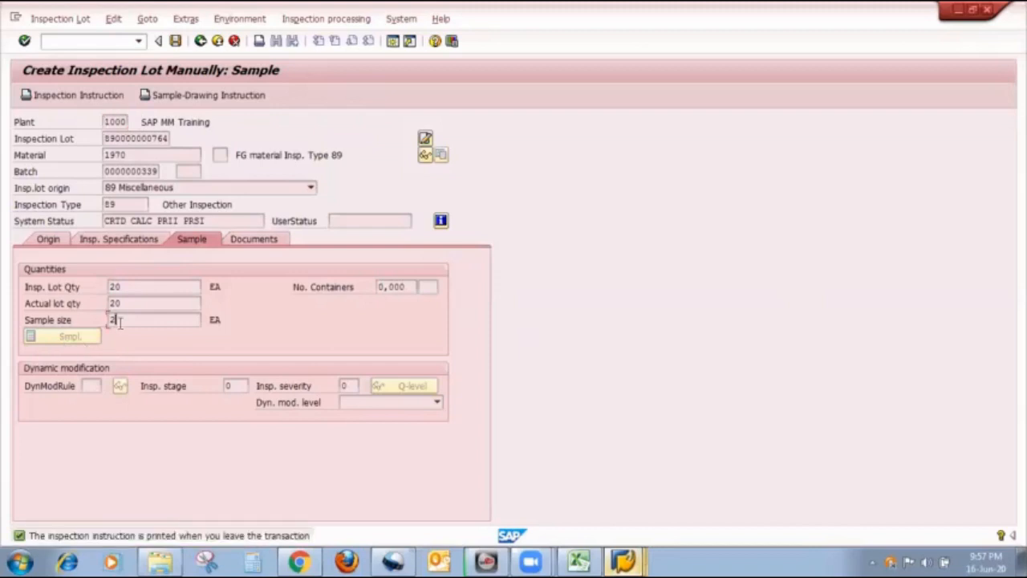
left_click(627, 560)
left_click(632, 503)
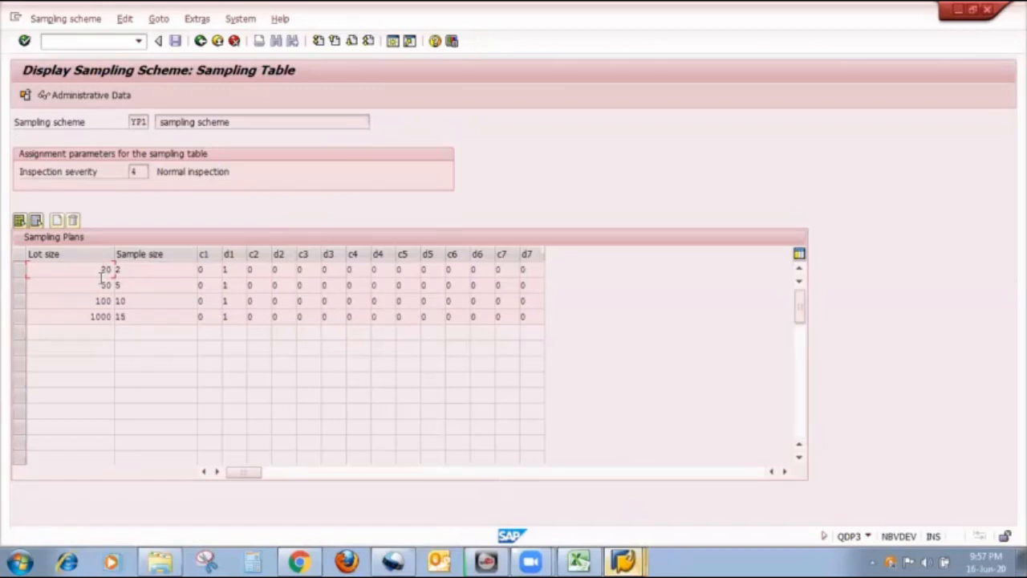
left_click(148, 266)
left_click(163, 282)
key("alt+Tab")
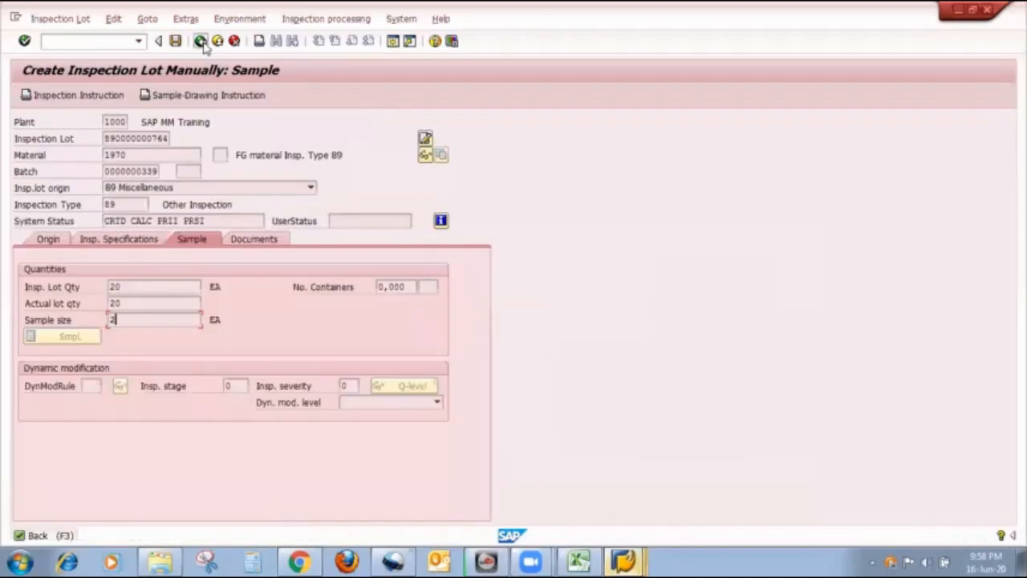
Discard the inspection lot without saving and start a new manual lot for material 1970.
left_click(200, 40)
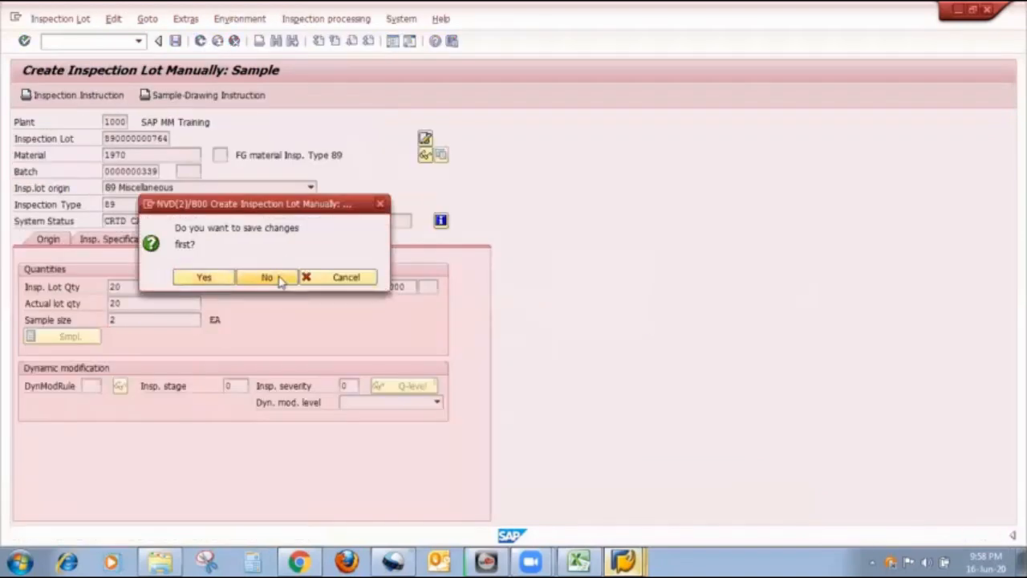
left_click(267, 276)
key("Return")
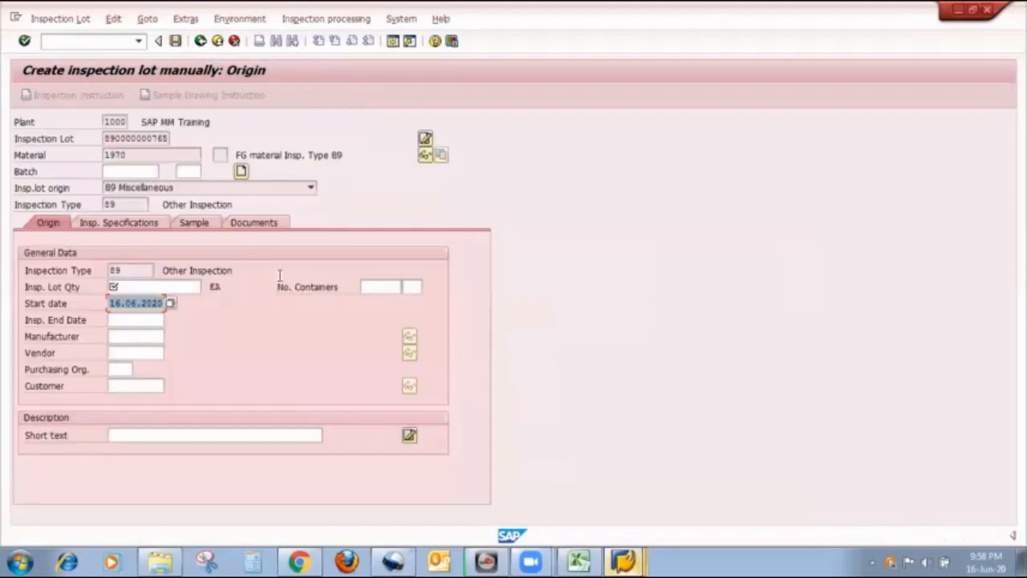
Set the new inspection lot's quantity to 44 EA and create a batch with internal number allocation.
left_click(124, 286)
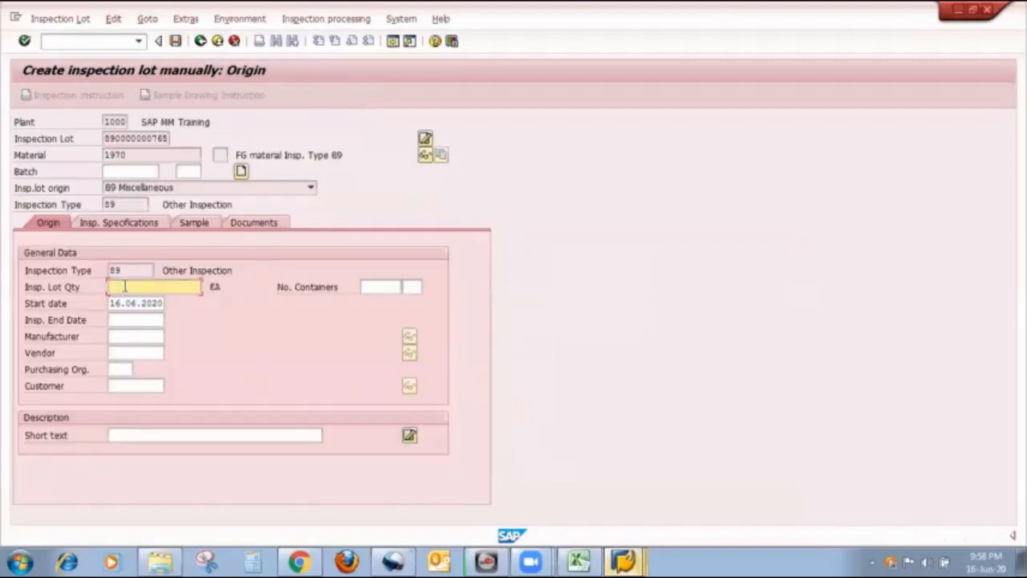
type("44")
left_click(243, 171)
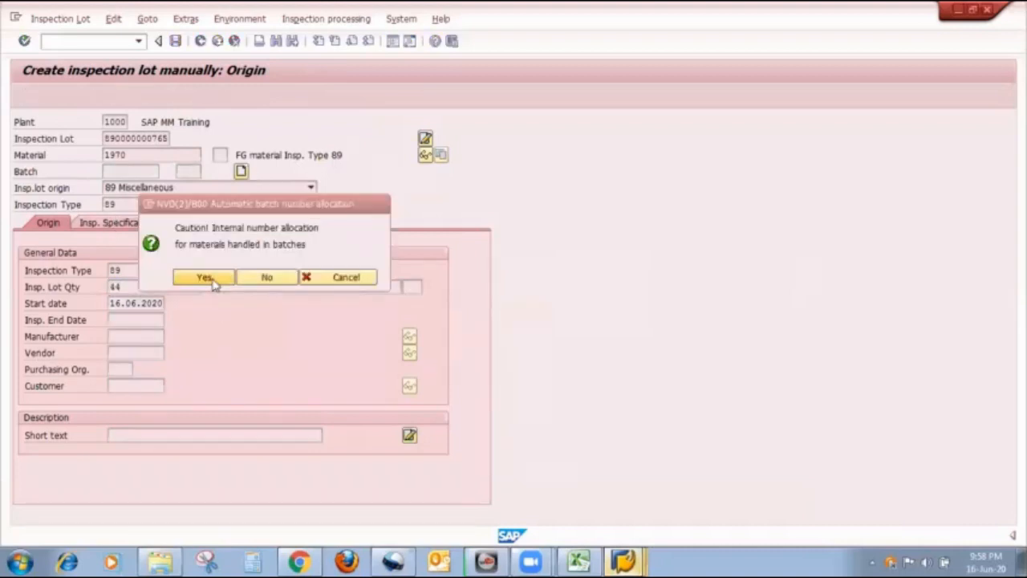
left_click(208, 277)
key("Return")
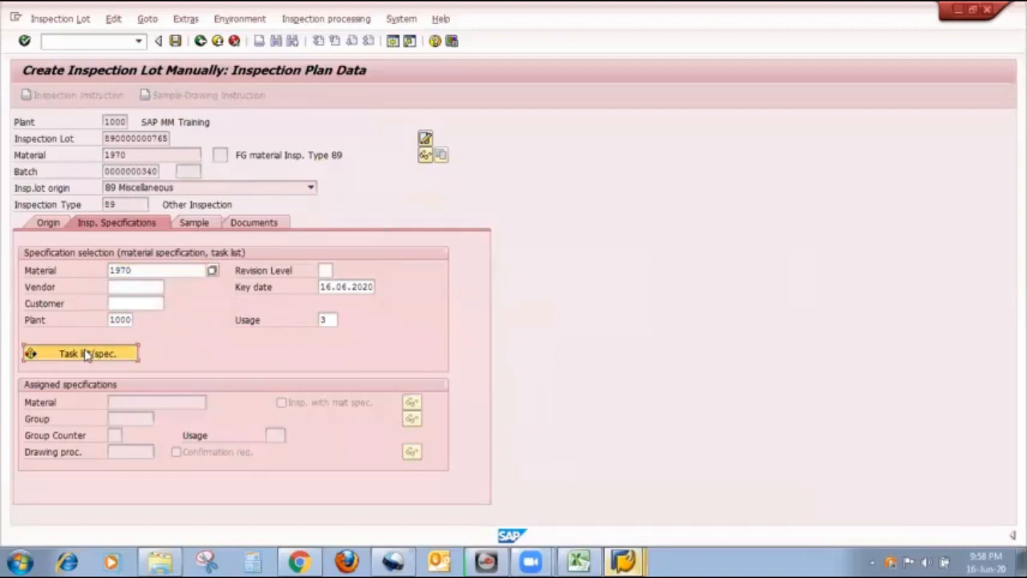
Calculate the 44 EA lot's sample size from the assigned task list and compare it with the YP1 sampling table.
left_click(87, 354)
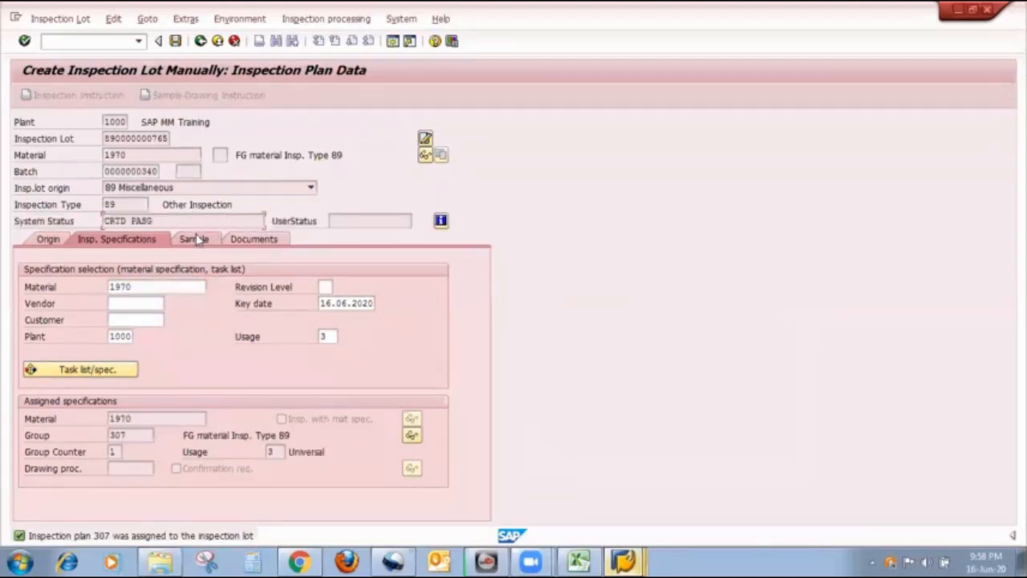
left_click(195, 239)
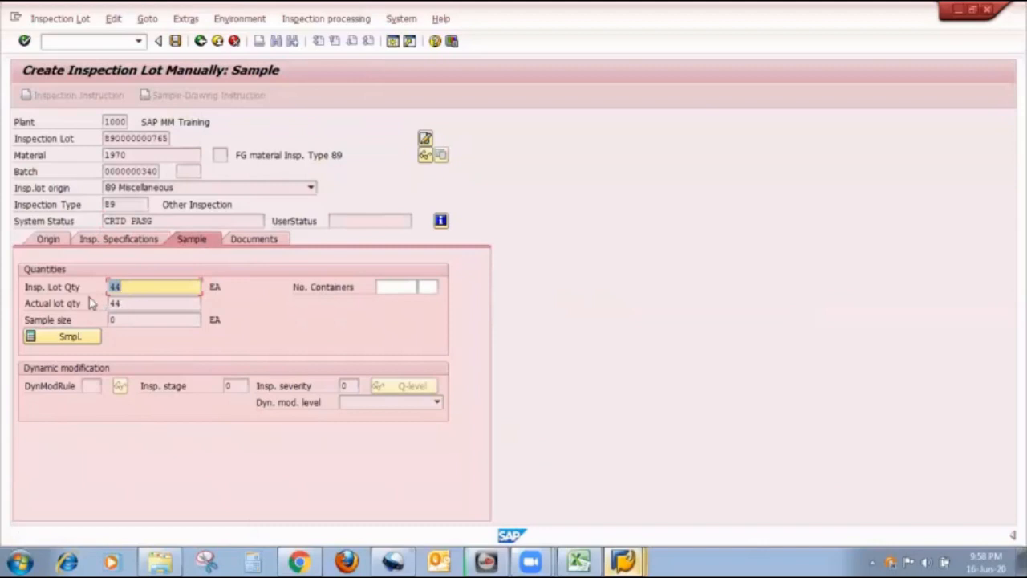
left_click(70, 344)
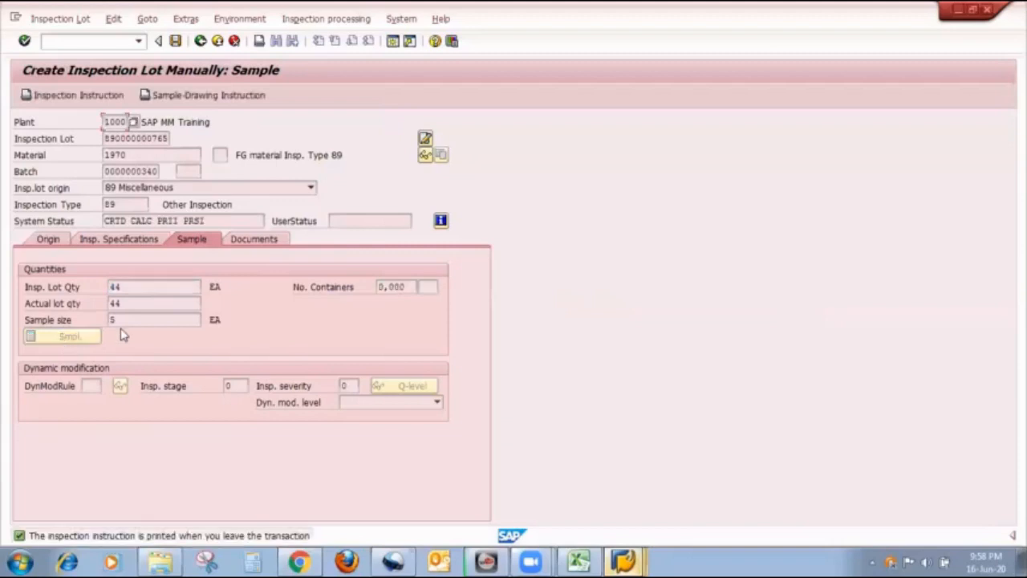
key("alt+Tab")
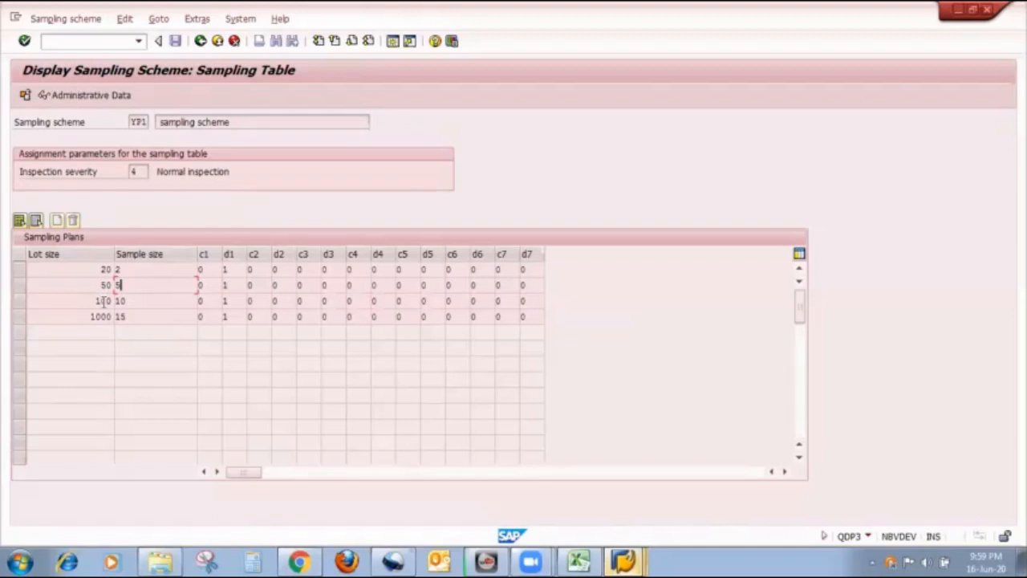
key("alt+Tab")
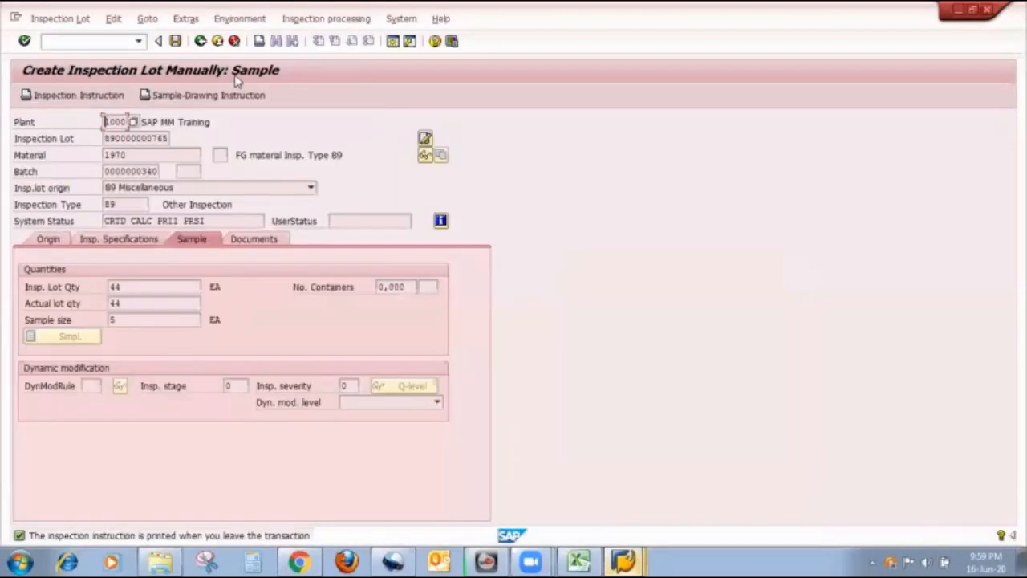
Discard the 44 EA inspection lot without saving and start another manual lot for material 1970.
left_click(201, 41)
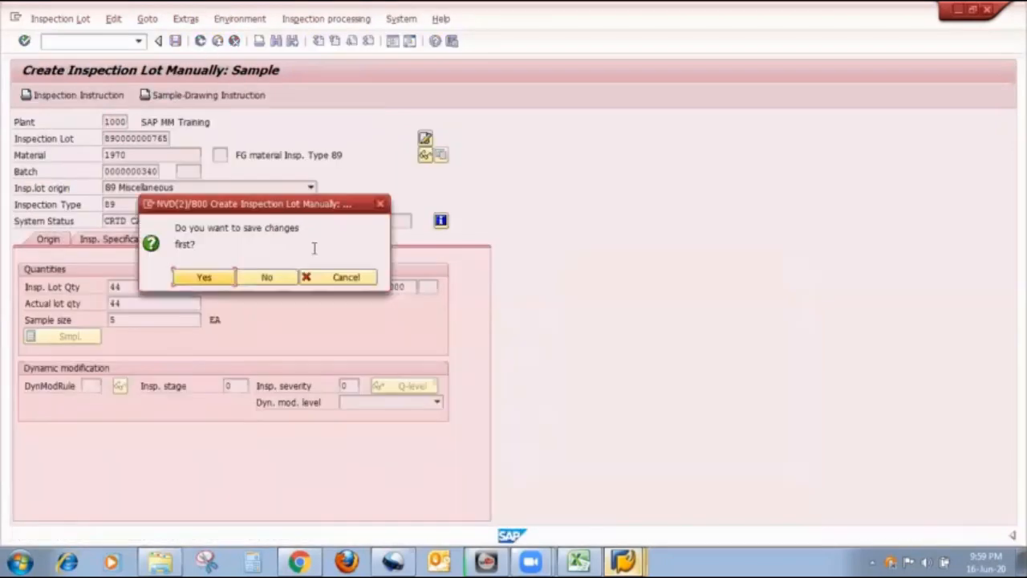
left_click(268, 277)
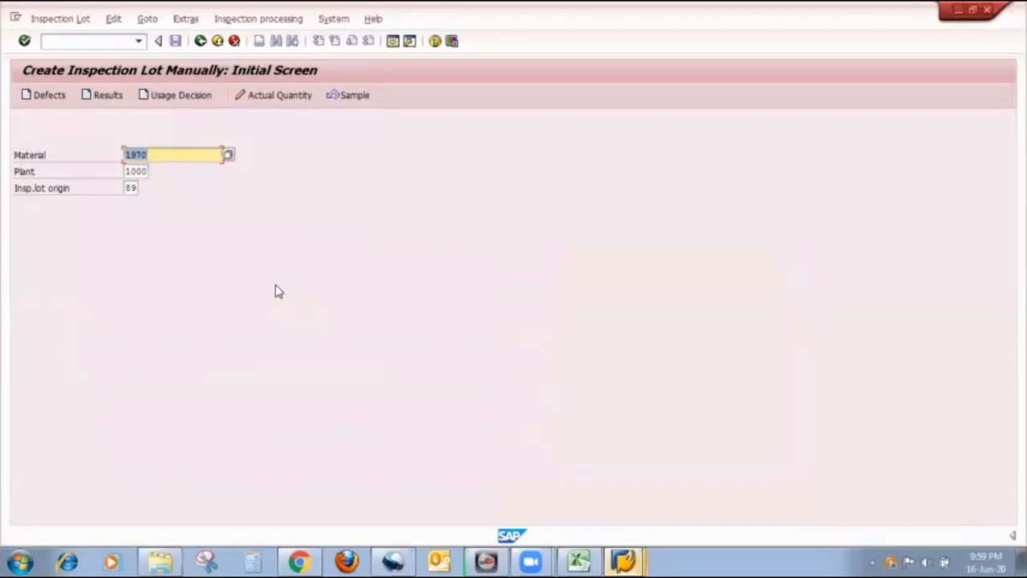
key("Return")
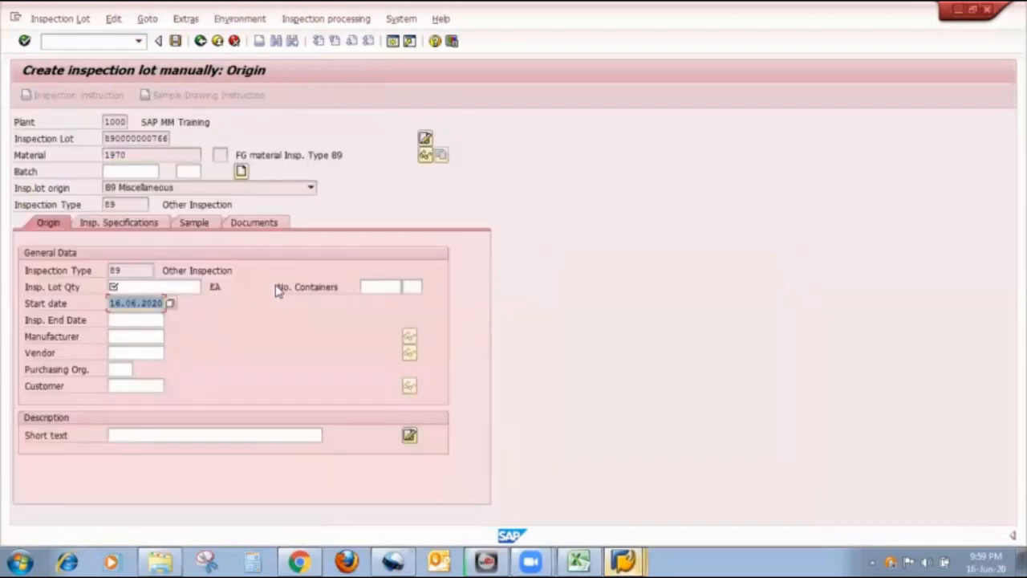
Set the inspection lot quantity to 87 EA and create its batch with internal number allocation.
left_click(161, 286)
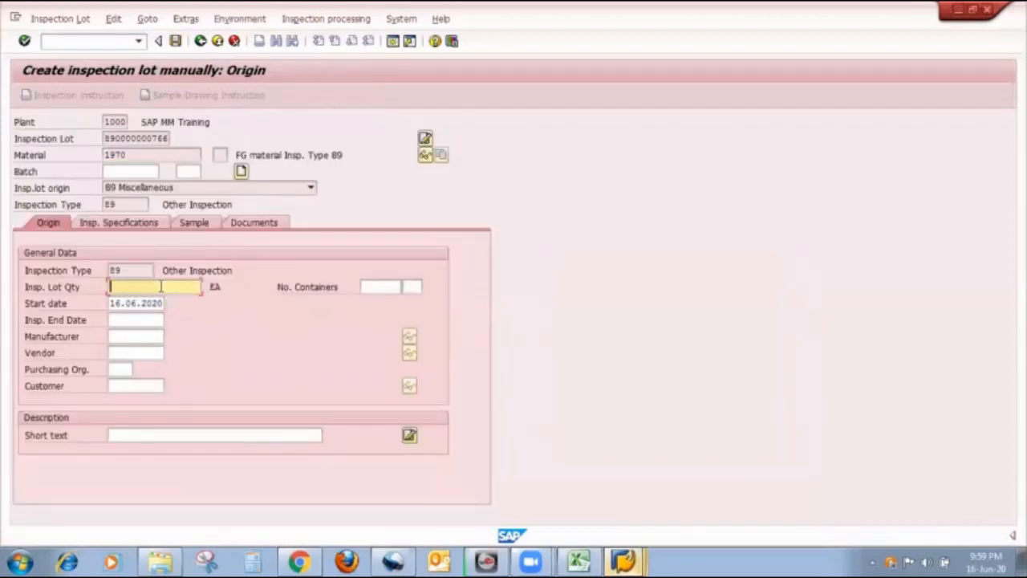
type("87")
left_click(241, 172)
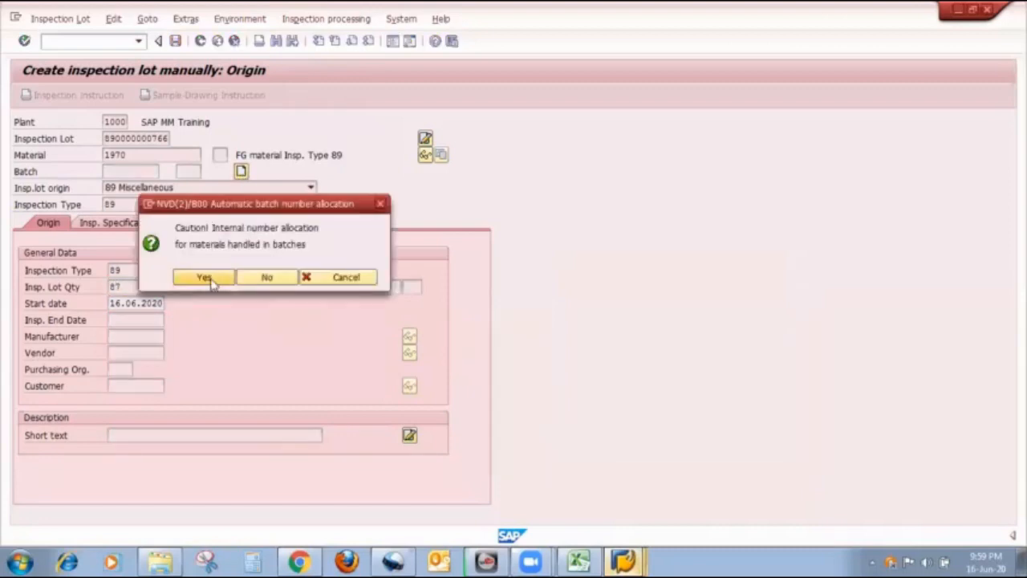
left_click(204, 277)
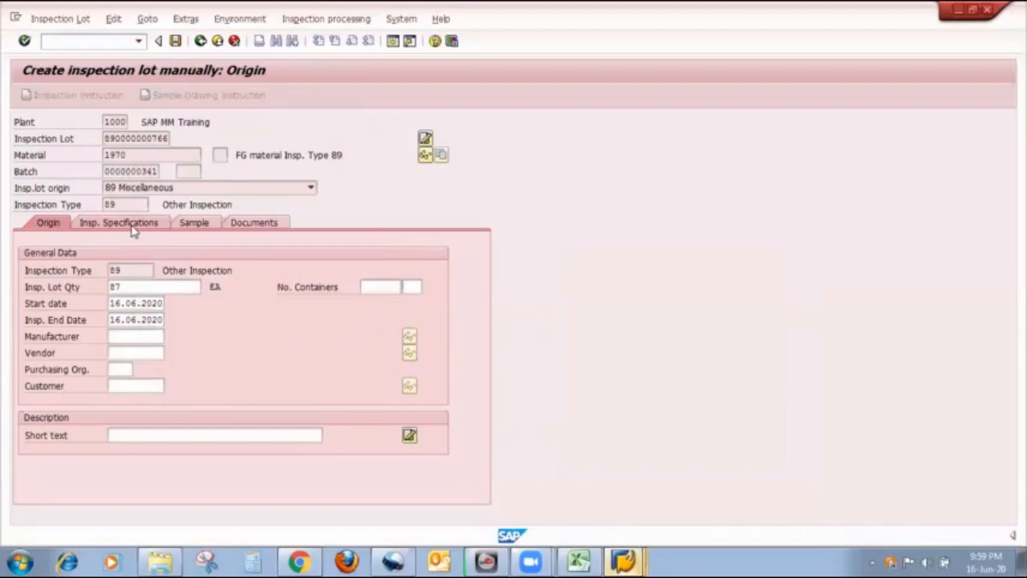
Assign the task list for material 1970 to the 87 EA lot and calculate its sample size.
left_click(131, 224)
left_click(69, 352)
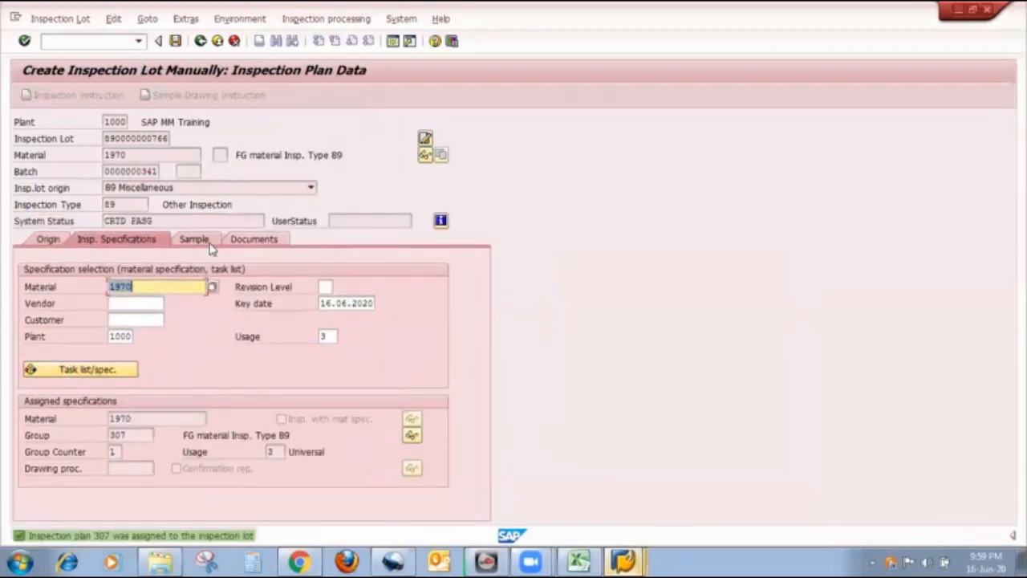
left_click(210, 242)
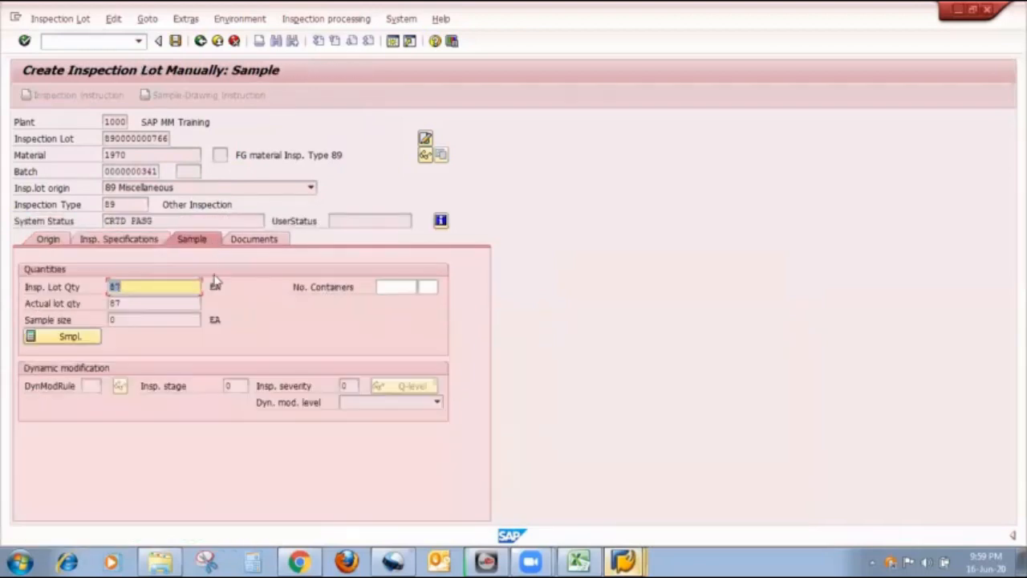
key("Tab")
left_click(71, 338)
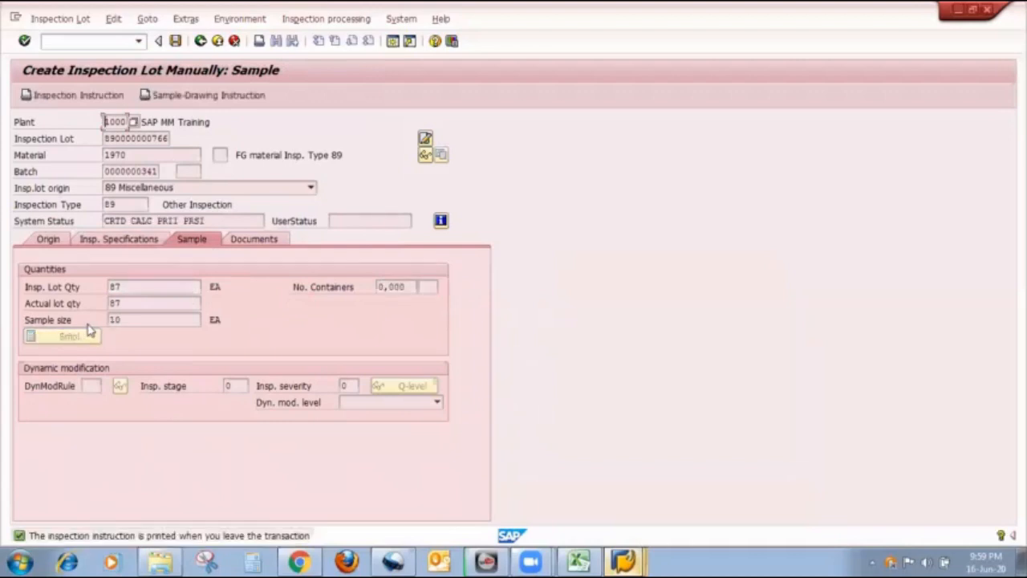
Compare the 87 EA lot's sample size with the YP1 sampling table rows for lot sizes 100 and 1000.
double_click(132, 319)
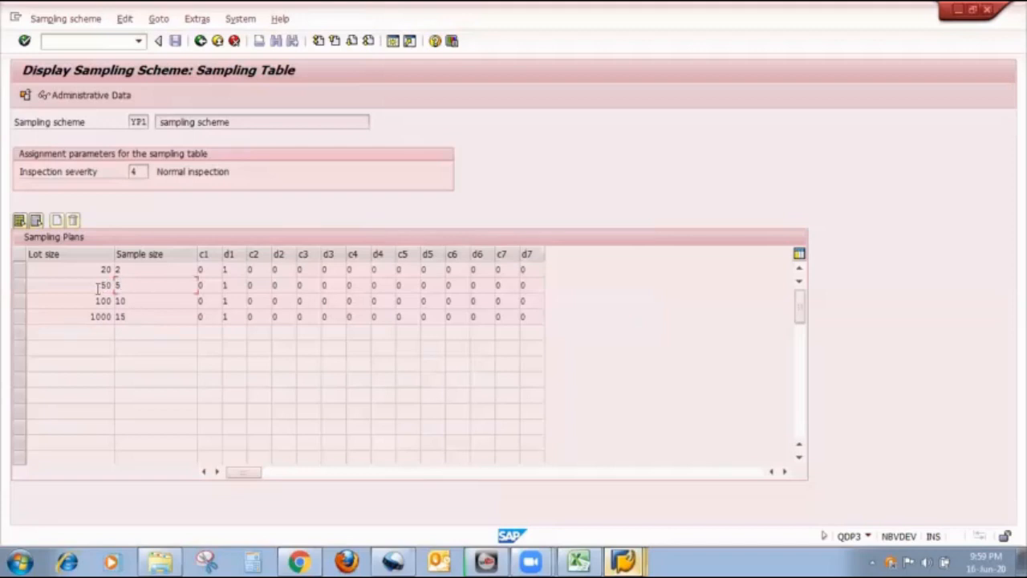
left_click(155, 305)
left_click(134, 312)
key("alt+Tab")
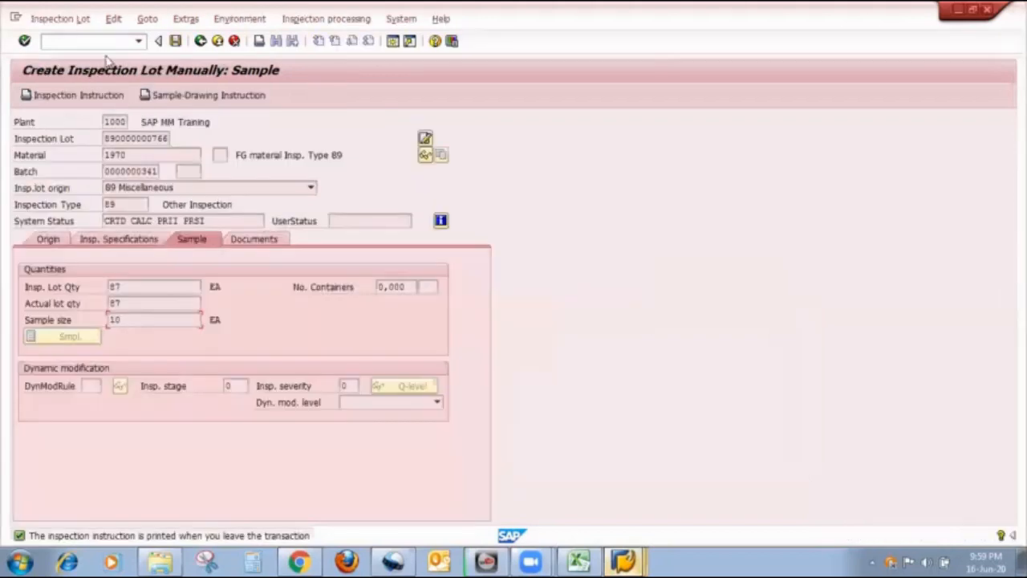
Discard the 87 EA inspection lot without saving and start a fresh manual lot for material 1970.
left_click(201, 41)
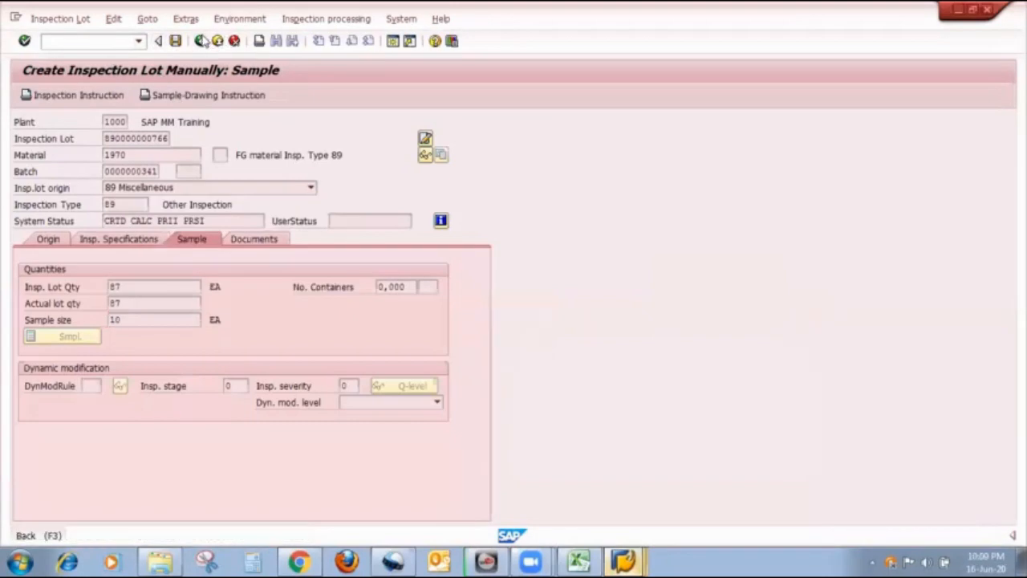
left_click(202, 41)
left_click(247, 277)
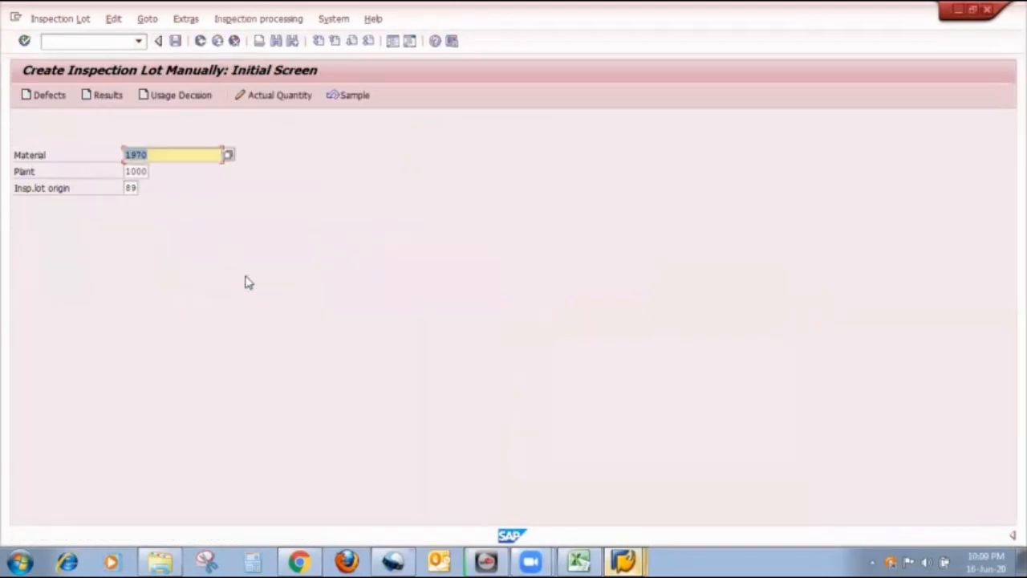
key("Return")
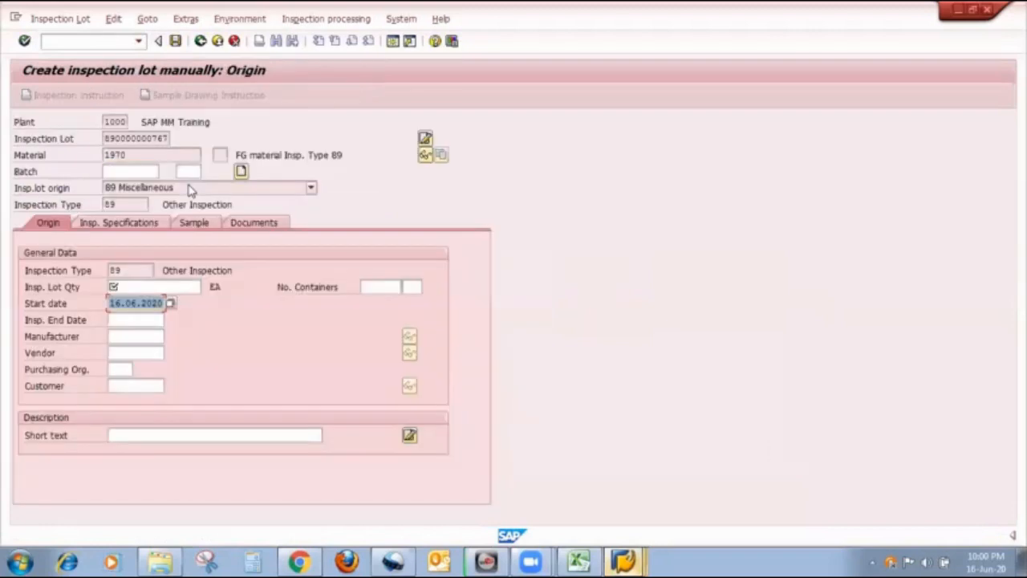
Set the inspection lot quantity to 870 EA and create a batch with internal number allocation.
left_click(147, 287)
type("870")
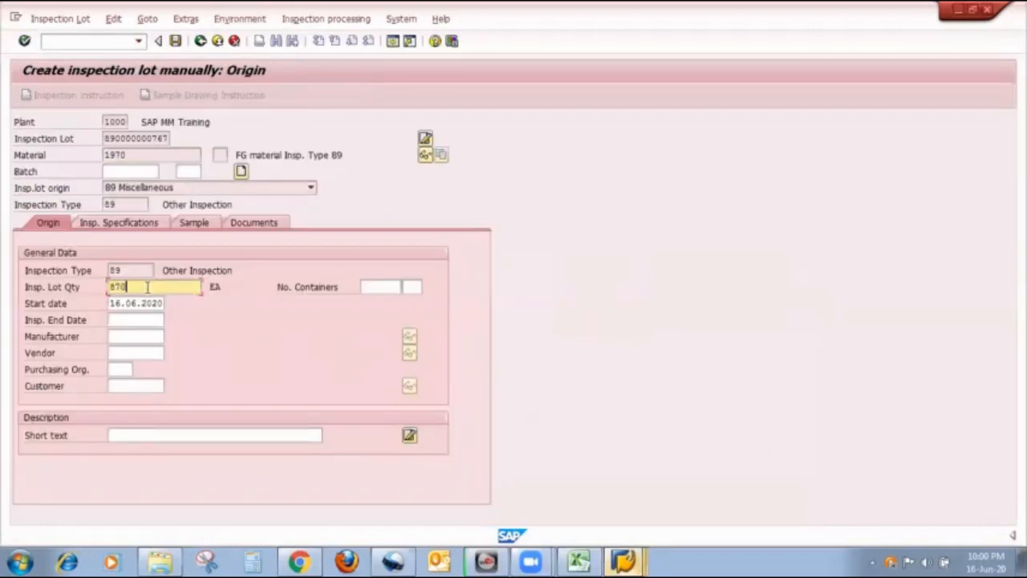
left_click(241, 175)
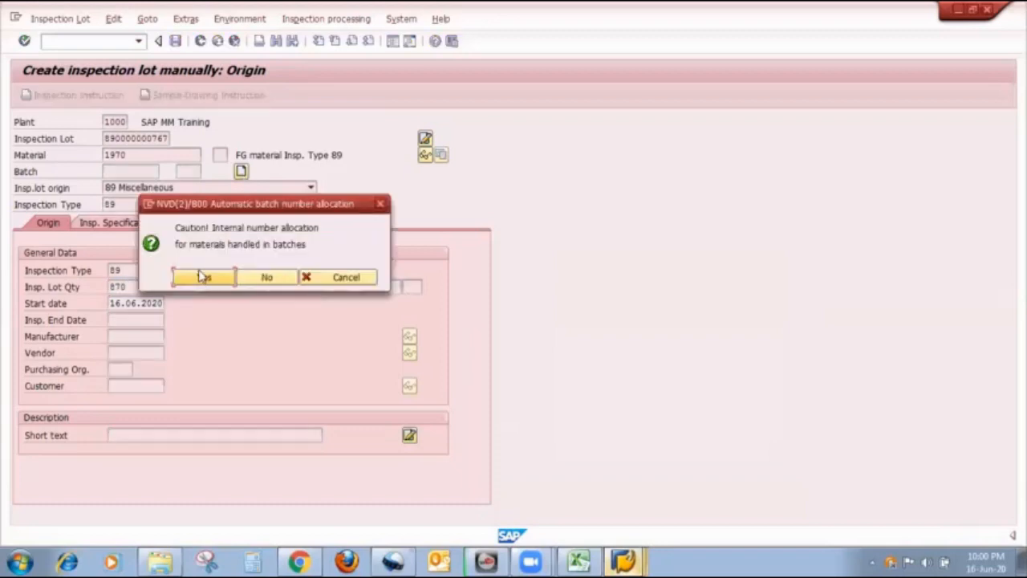
key("Return")
Calculate the 870 EA lot's sample size from the assigned task list and check it against the YP1 sampling table.
left_click(126, 225)
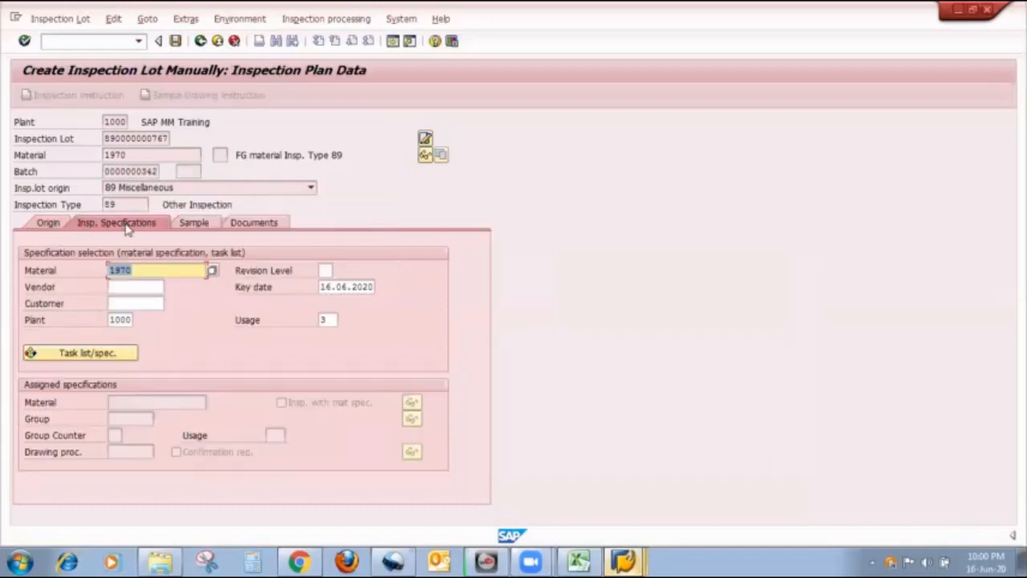
left_click(76, 353)
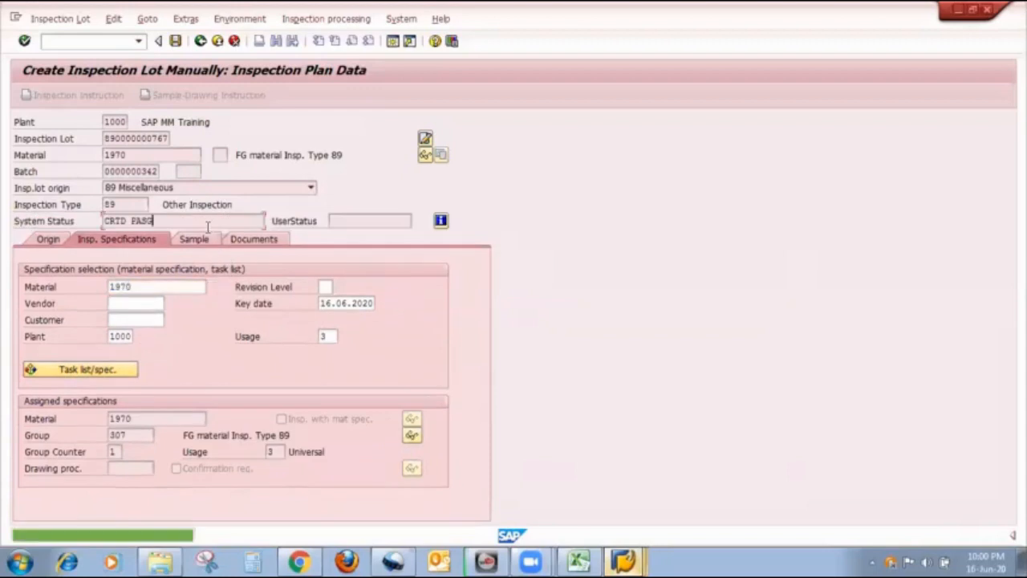
left_click(207, 243)
left_click(70, 337)
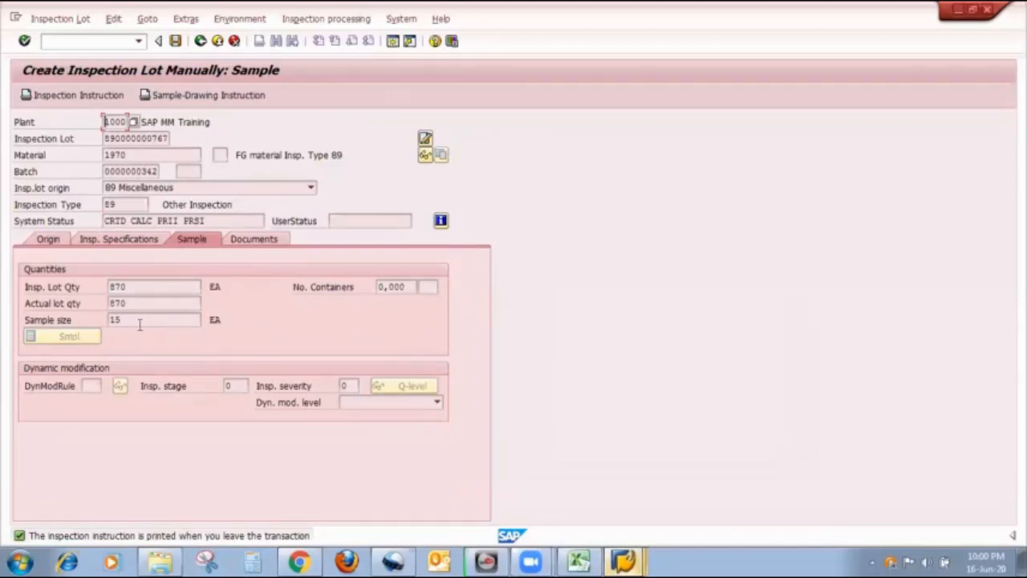
key("alt+Tab")
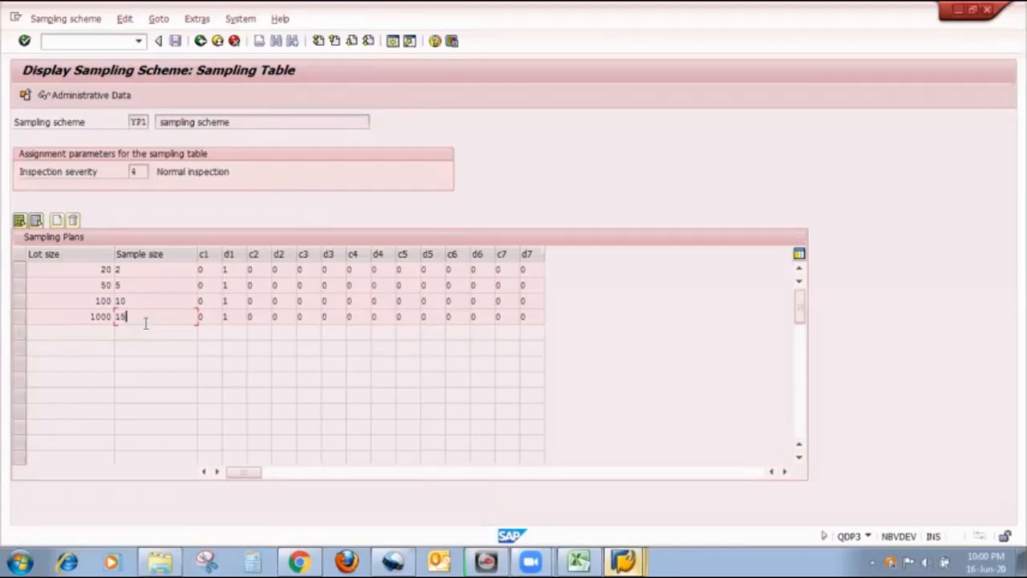
Switch to the Excel workbook and view the prerequisite for inspection type 01 in the Inspection Types overview on Sheet1.
left_click(578, 559)
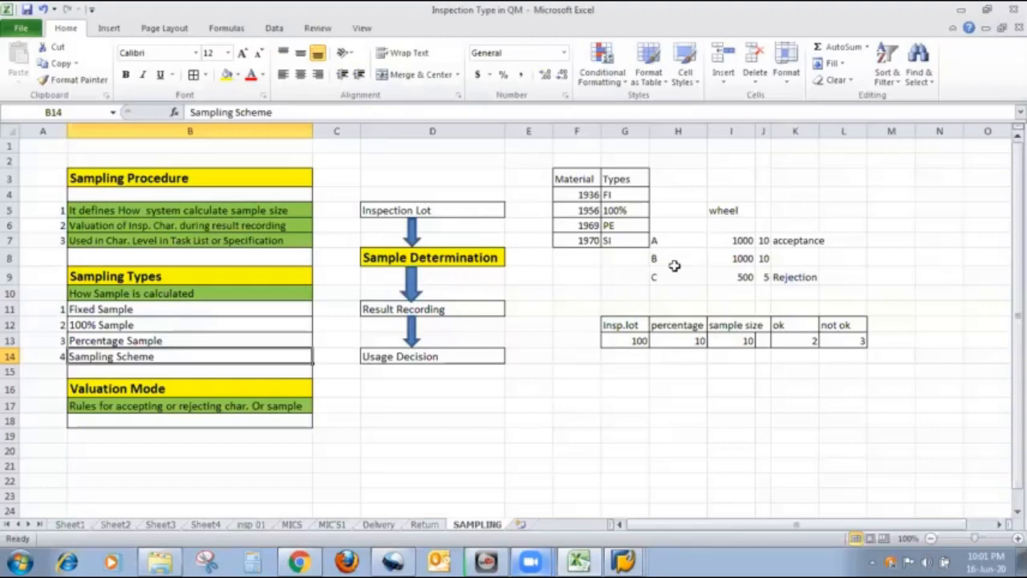
left_click(618, 553)
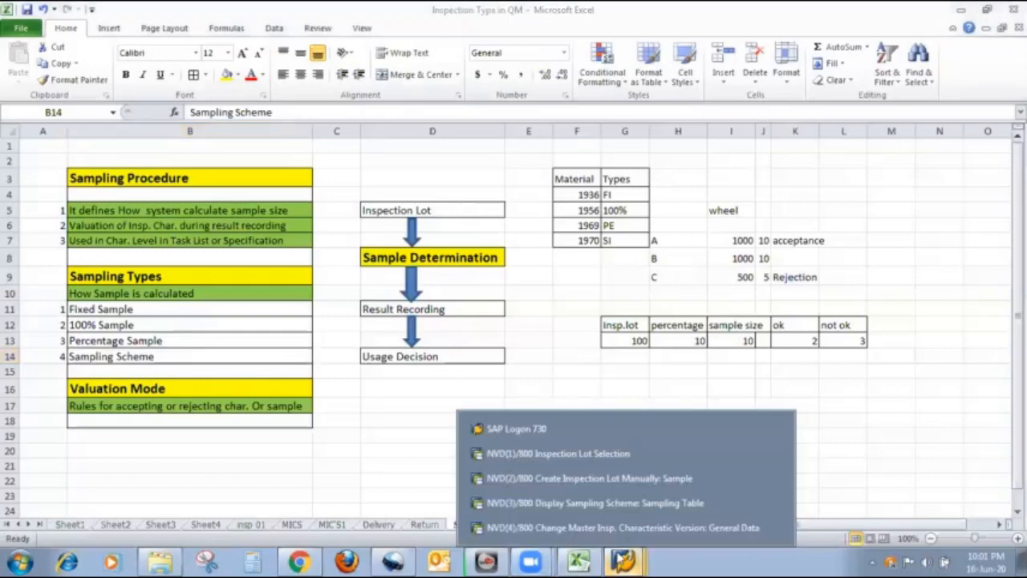
left_click(77, 523)
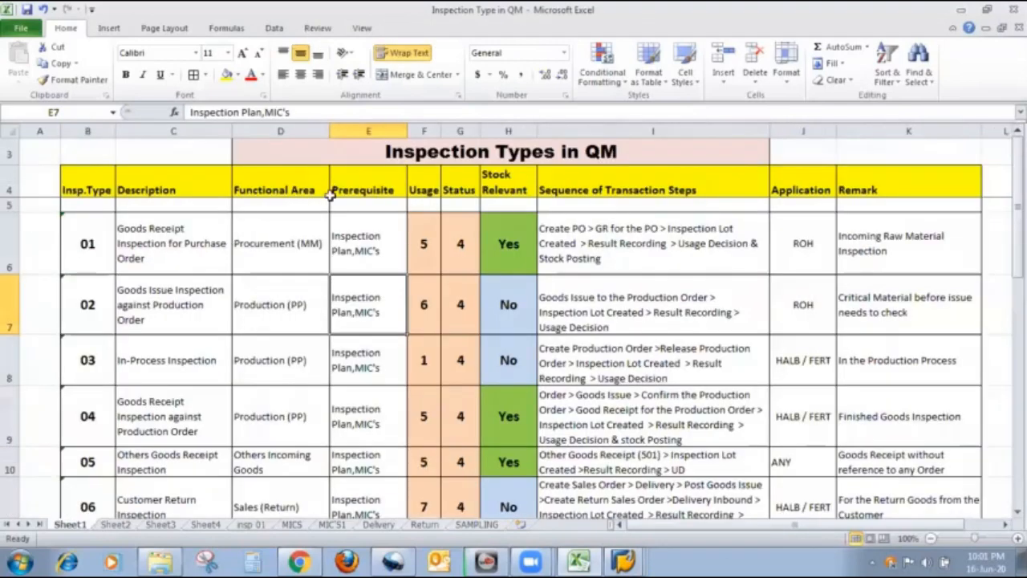
left_click(357, 251)
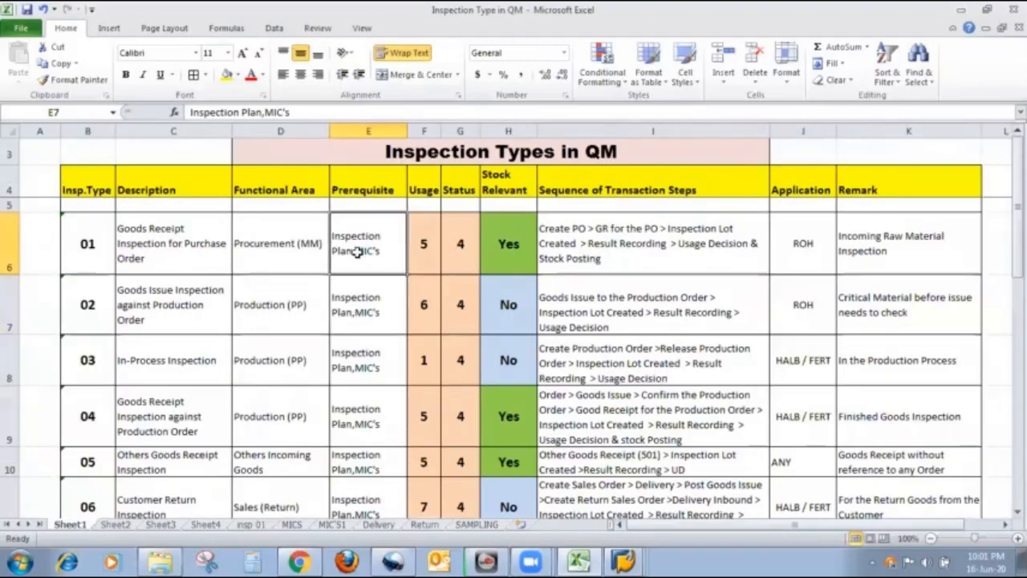